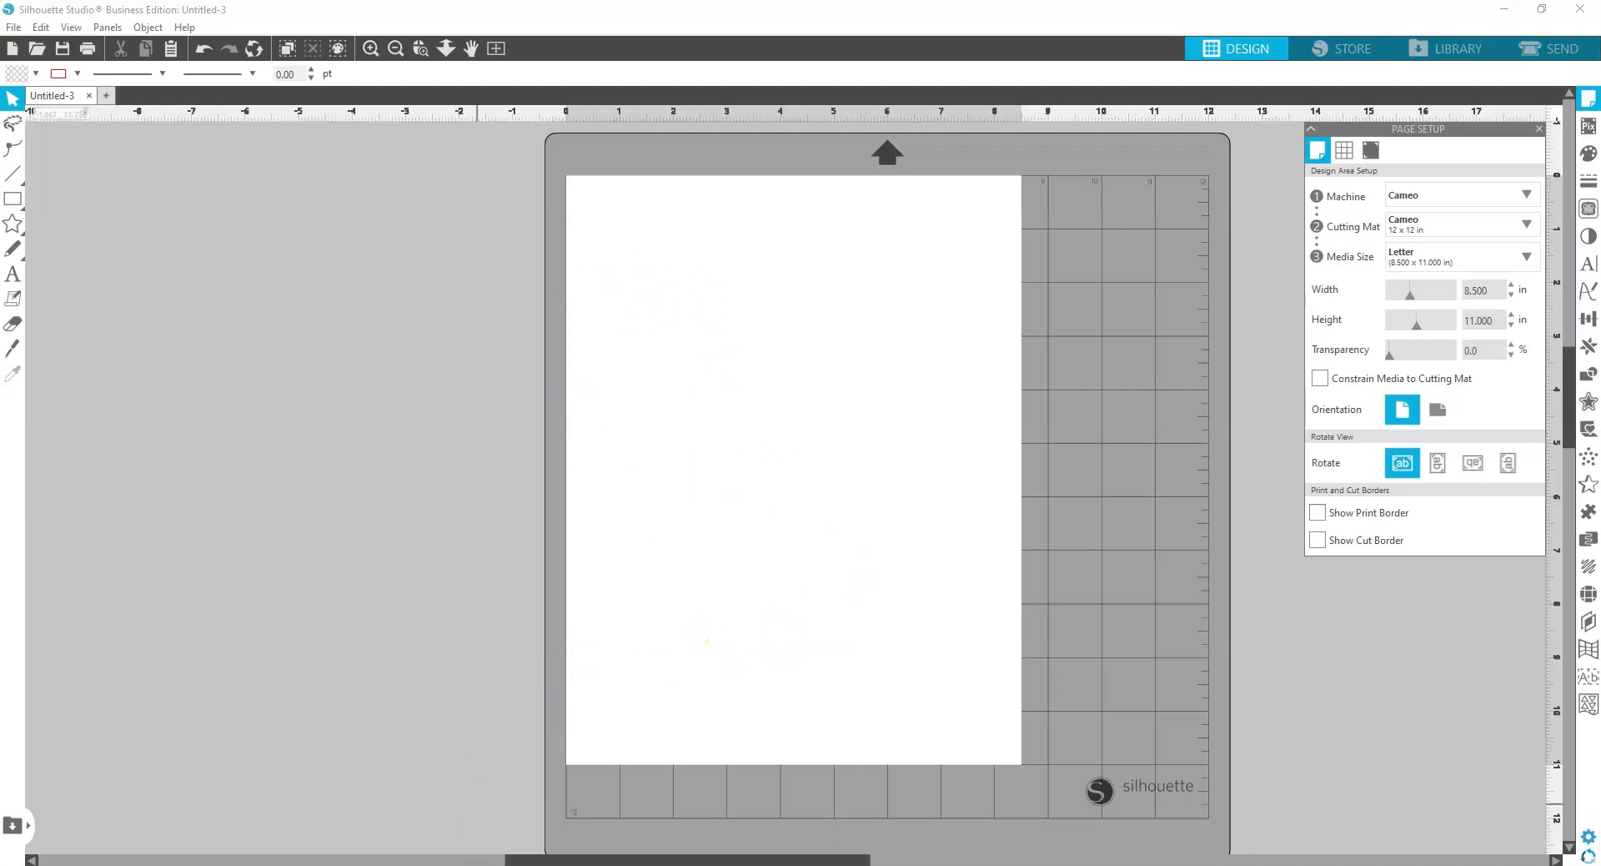
left_click(438, 805)
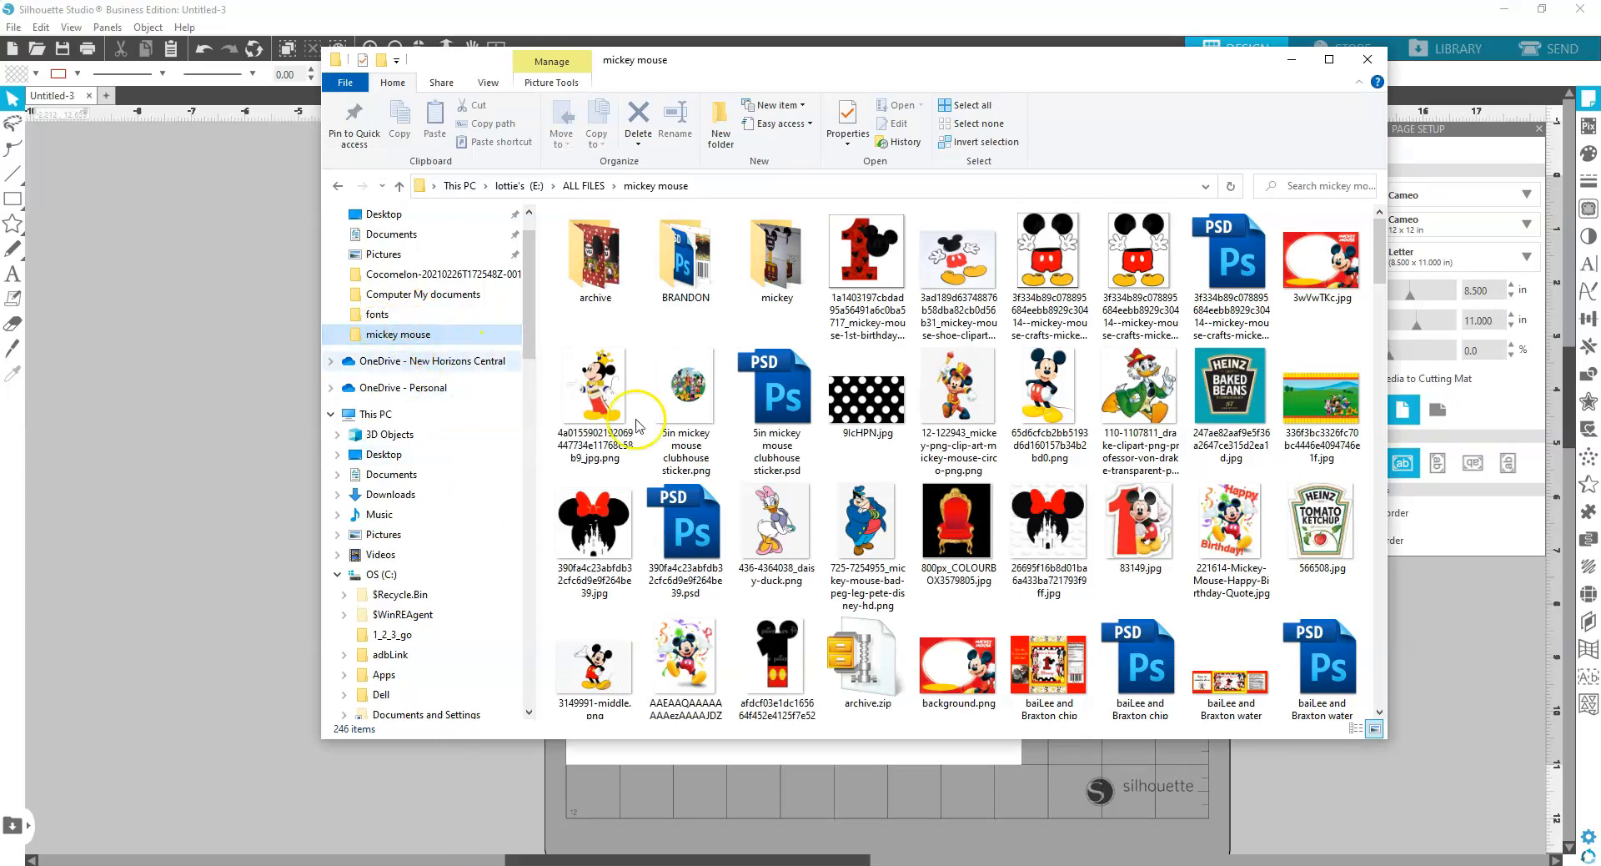
left_click(782, 542)
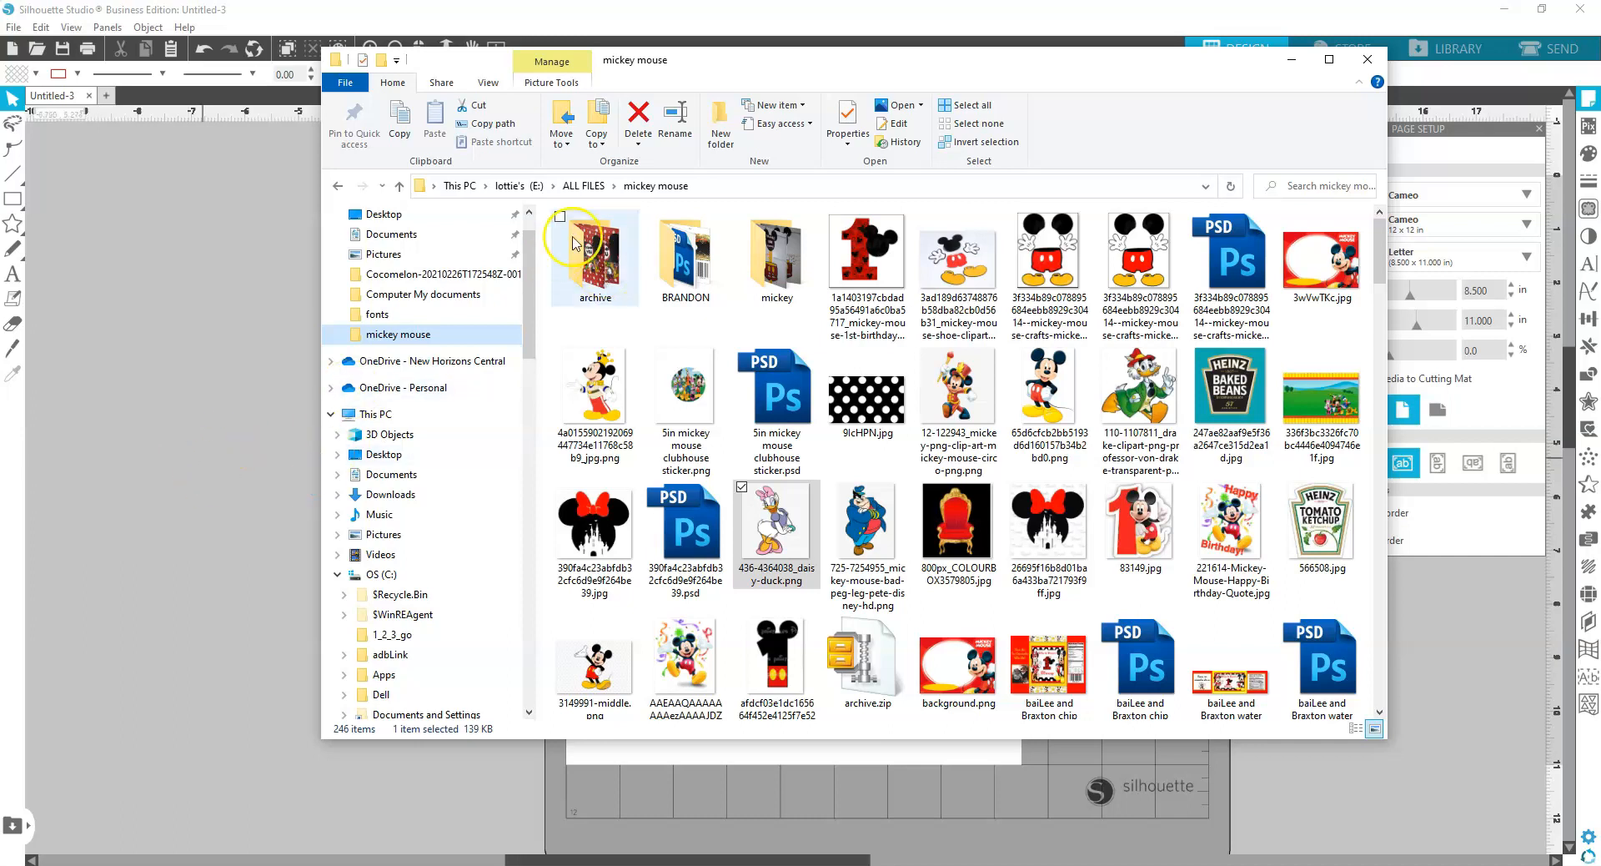
left_click_drag(498, 61, 891, 149)
left_click_drag(1176, 618, 540, 551)
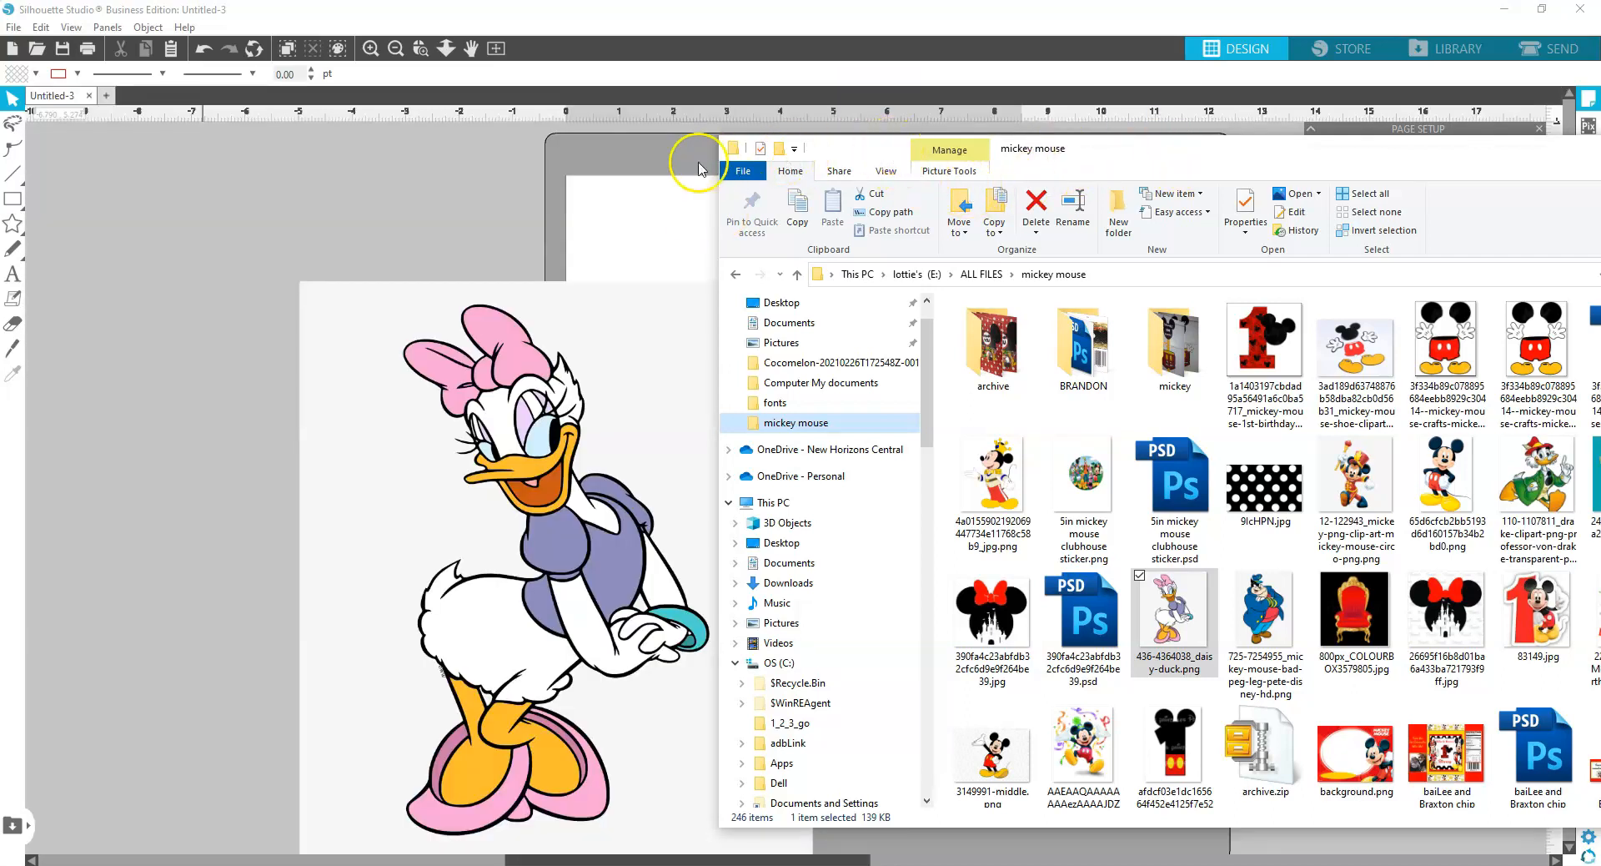
left_click_drag(1508, 159, 1204, 237)
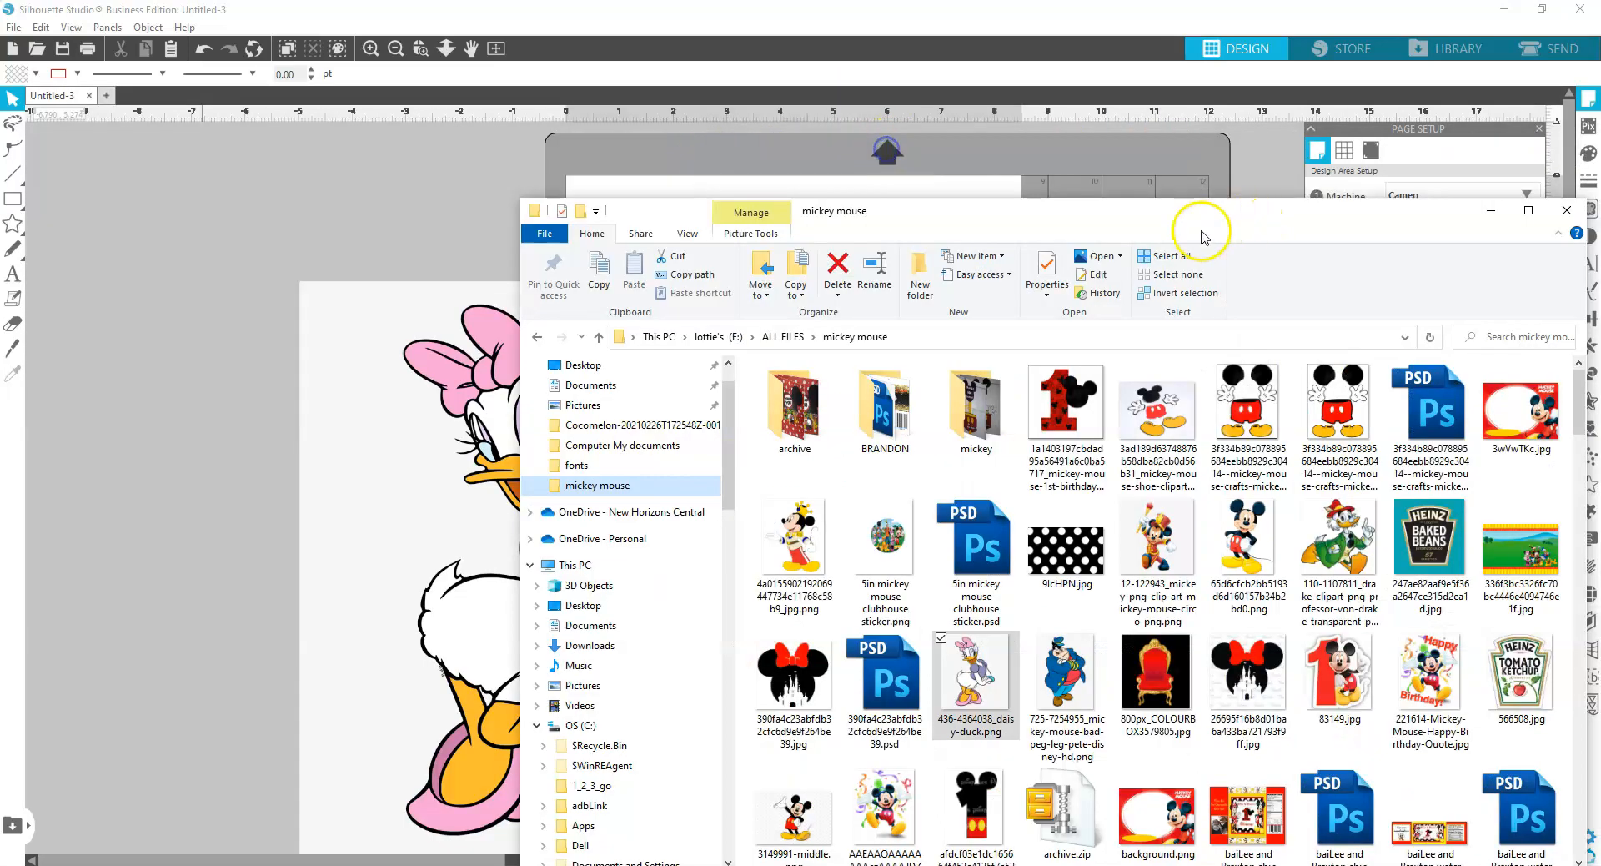
left_click(1490, 210)
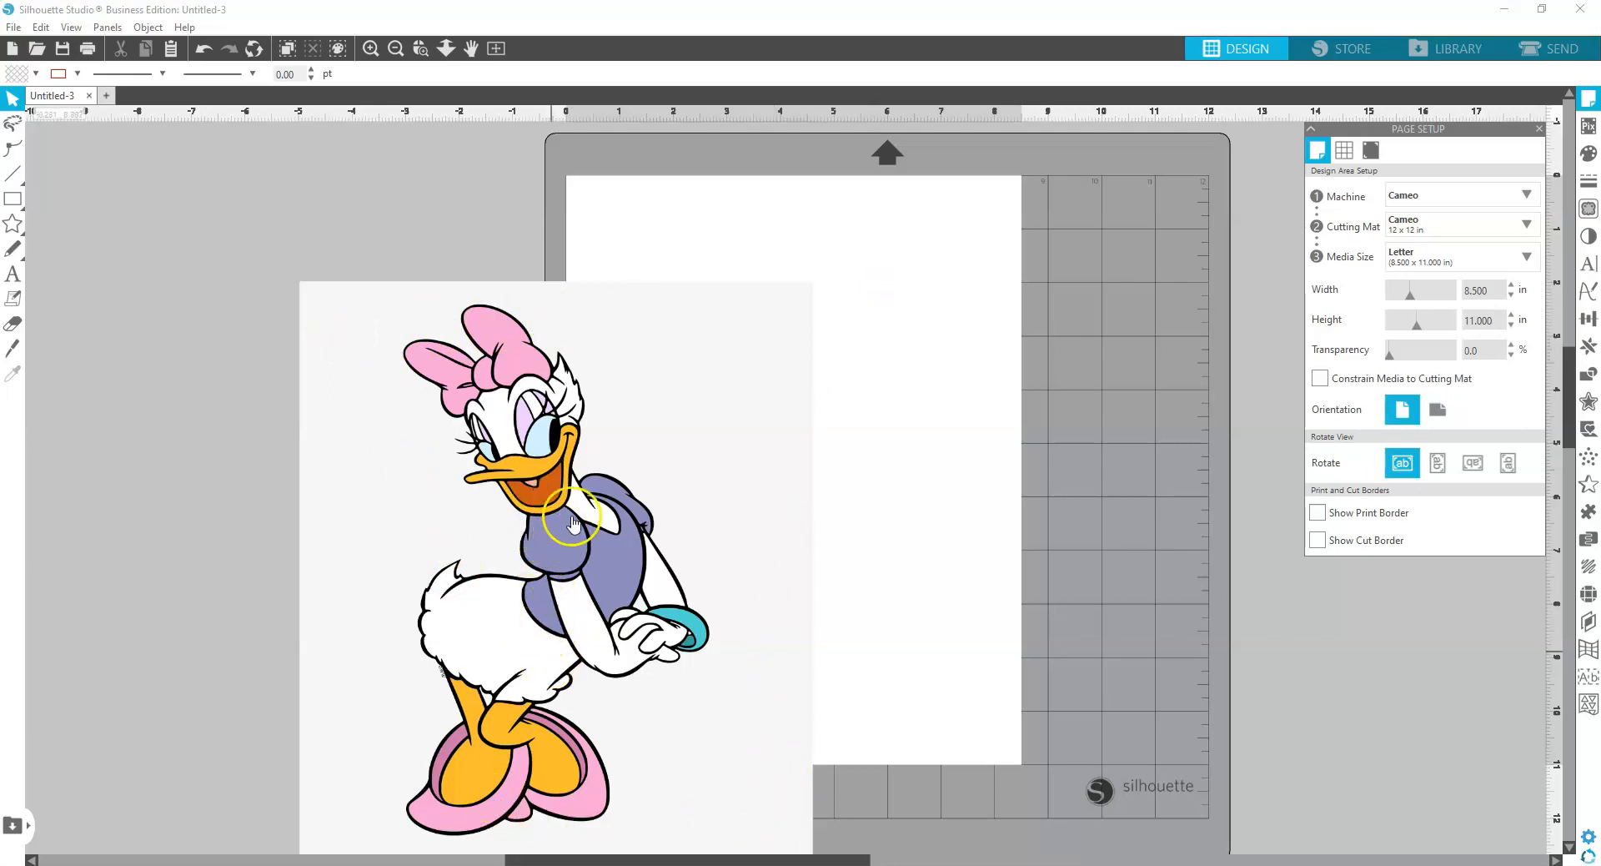
Move the duck image up until its upper edge lines up with the page's upper edge
mouse_move(465, 522)
left_mouse_down()
mouse_move(517, 552)
mouse_move(531, 414)
mouse_move(631, 498)
mouse_move(641, 488)
left_mouse_up()
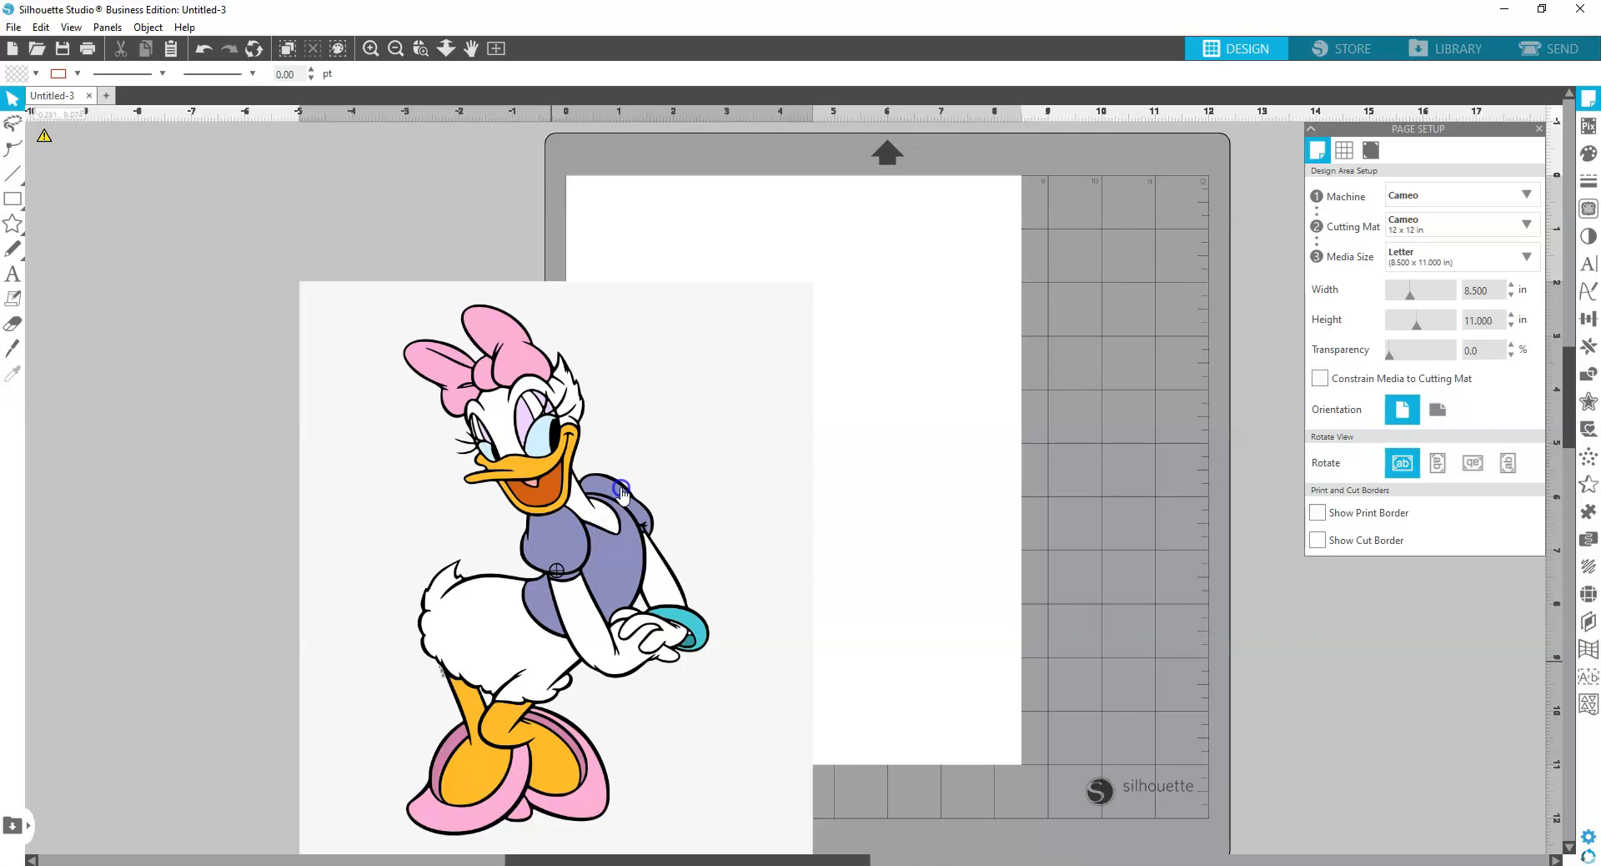
left_click(629, 543)
right_click(629, 544)
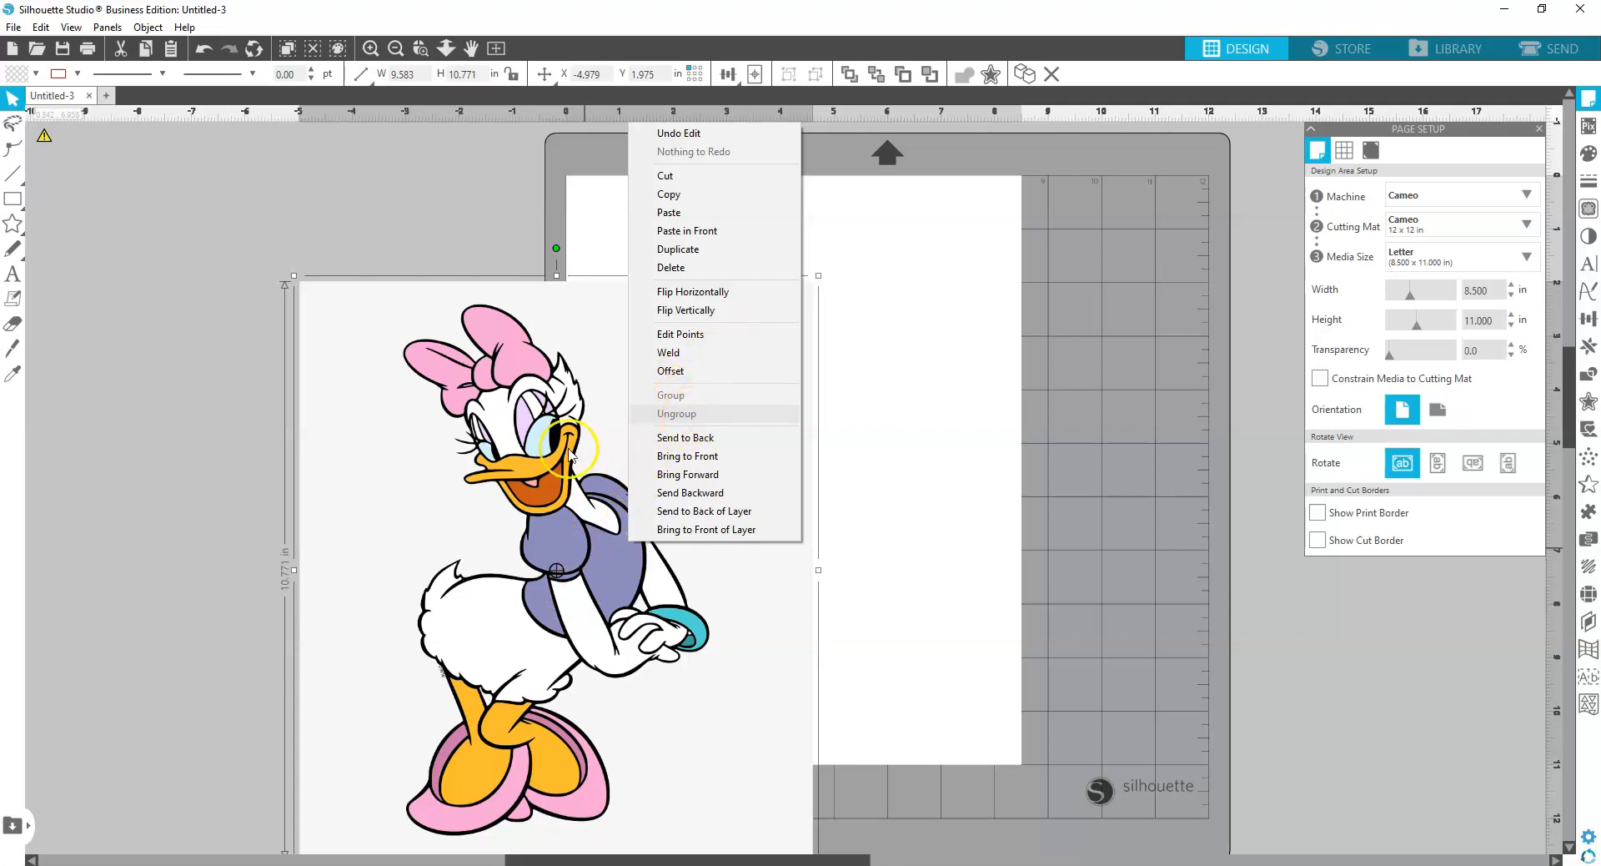
left_click(429, 482)
left_click_drag(530, 547, 547, 415)
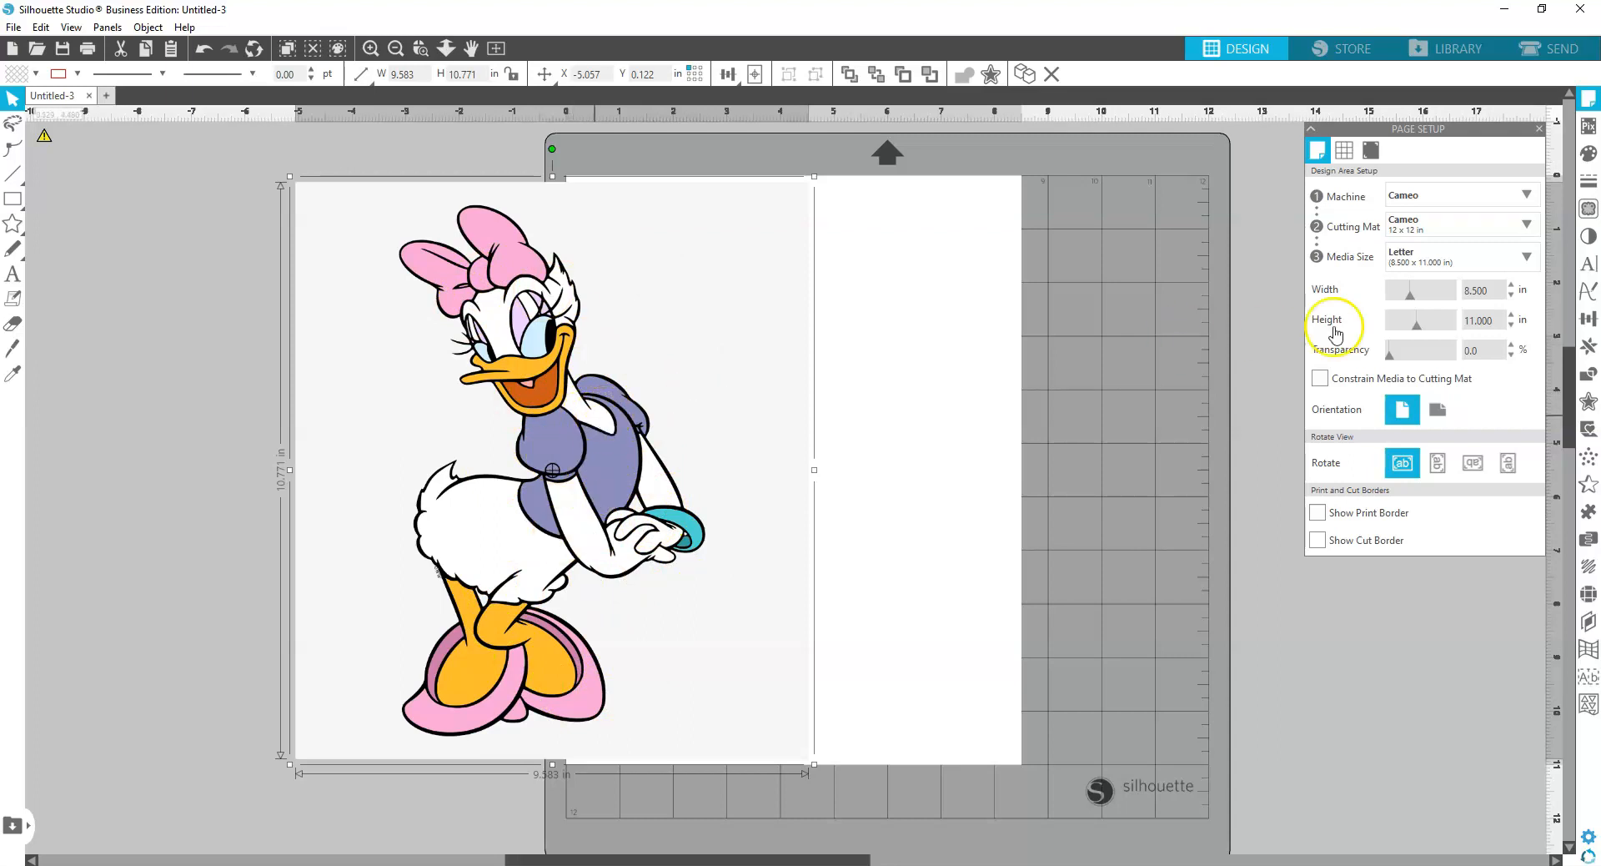
Mark a trace area of about 11.2 by 11 in around the whole duck figure
left_click(1588, 210)
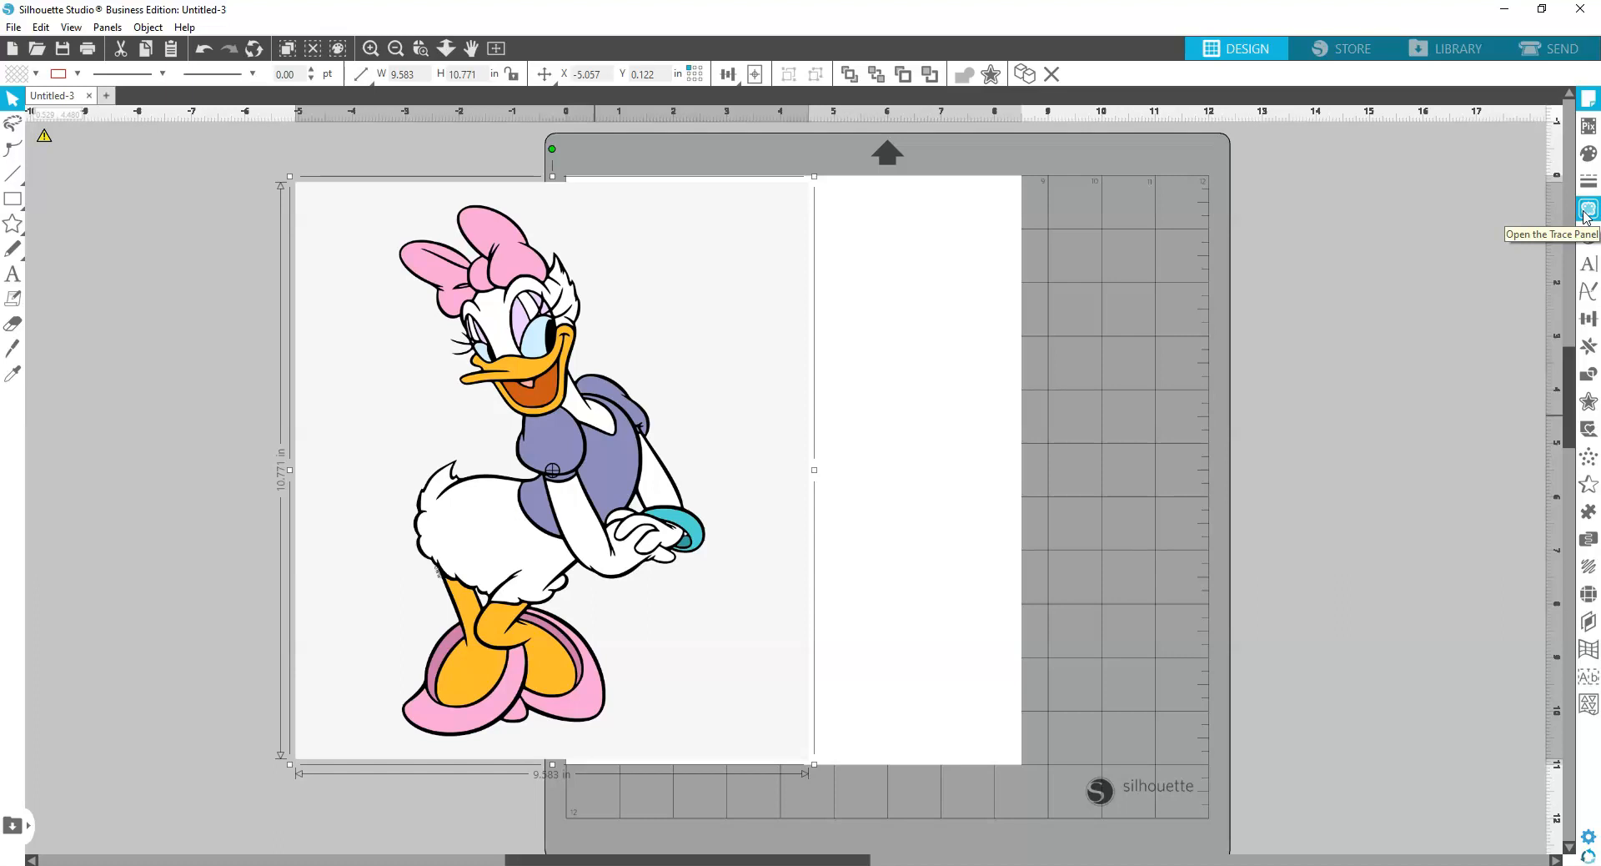
left_click(1587, 210)
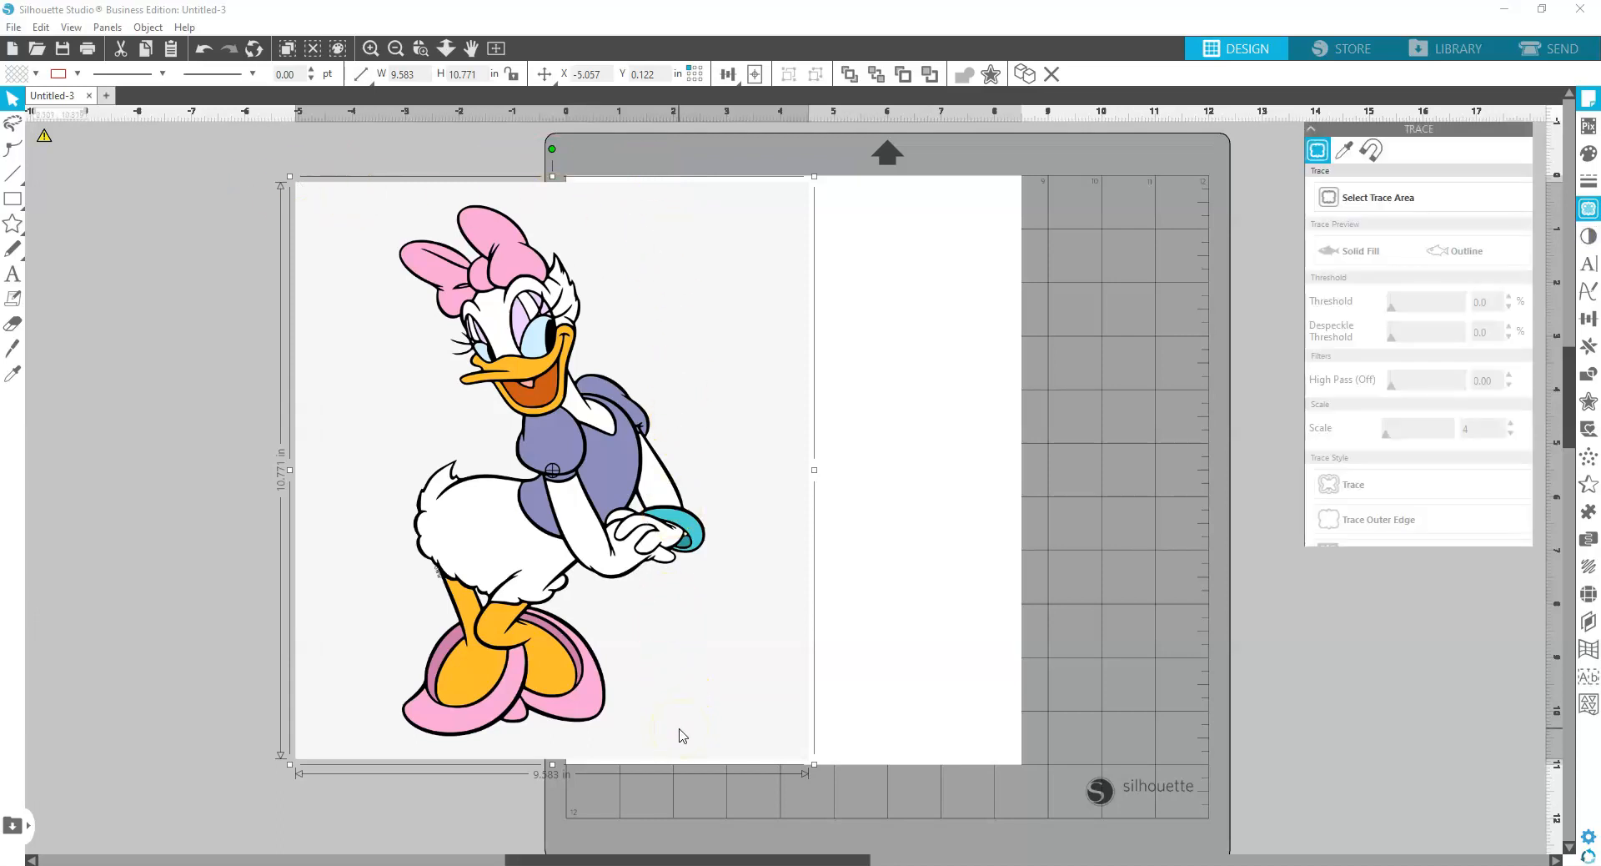
left_click(1384, 201)
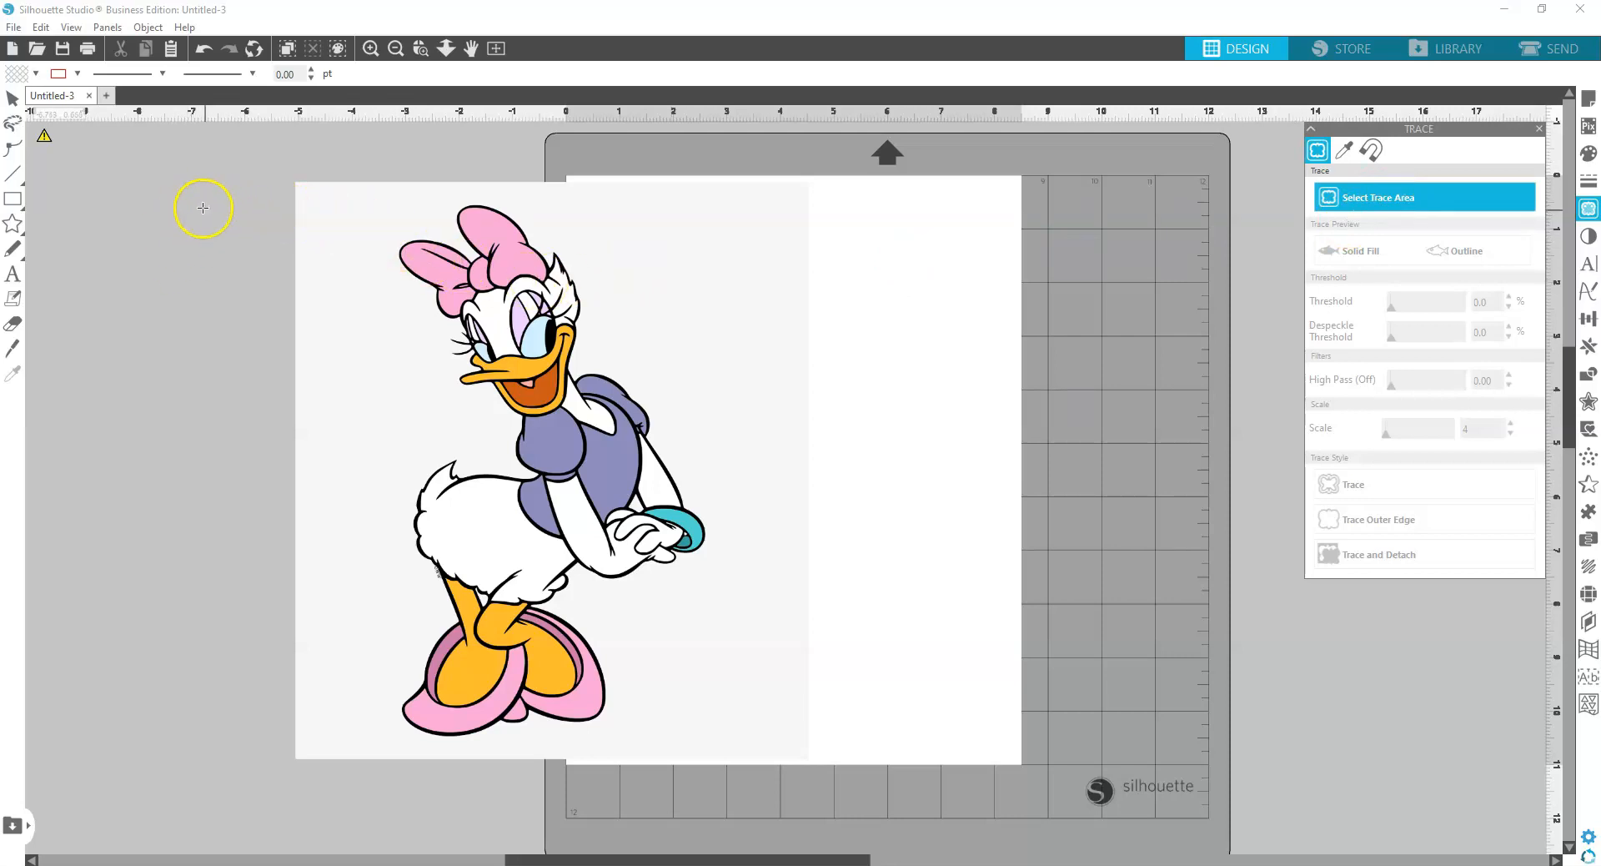
left_click(182, 177)
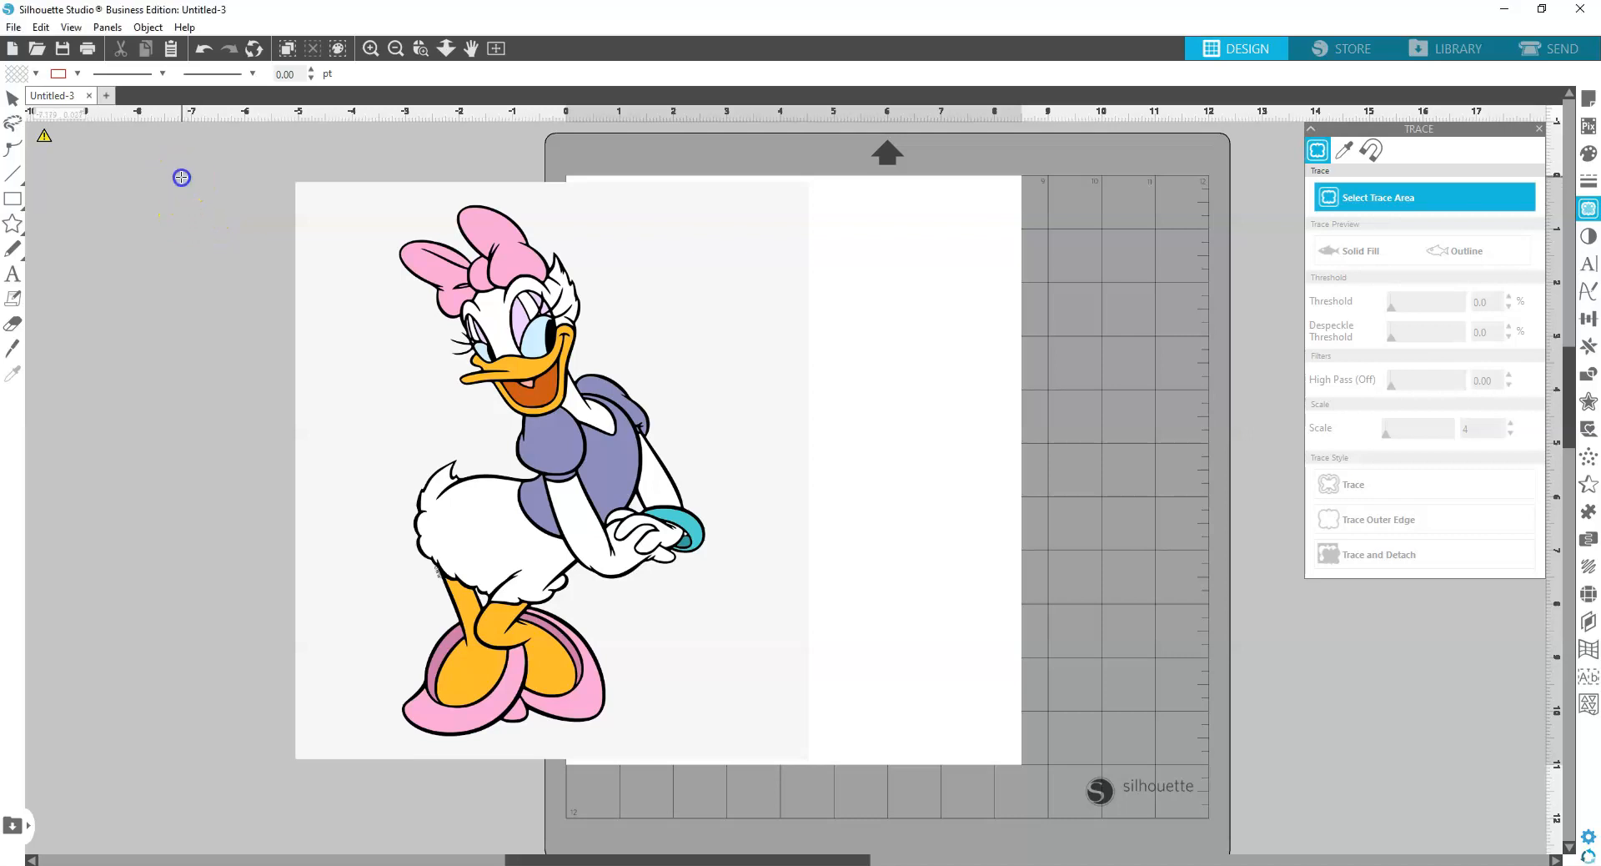
mouse_move(180, 177)
left_mouse_down()
mouse_move(600, 203)
mouse_move(713, 248)
left_mouse_up()
left_click_drag(731, 350, 784, 773)
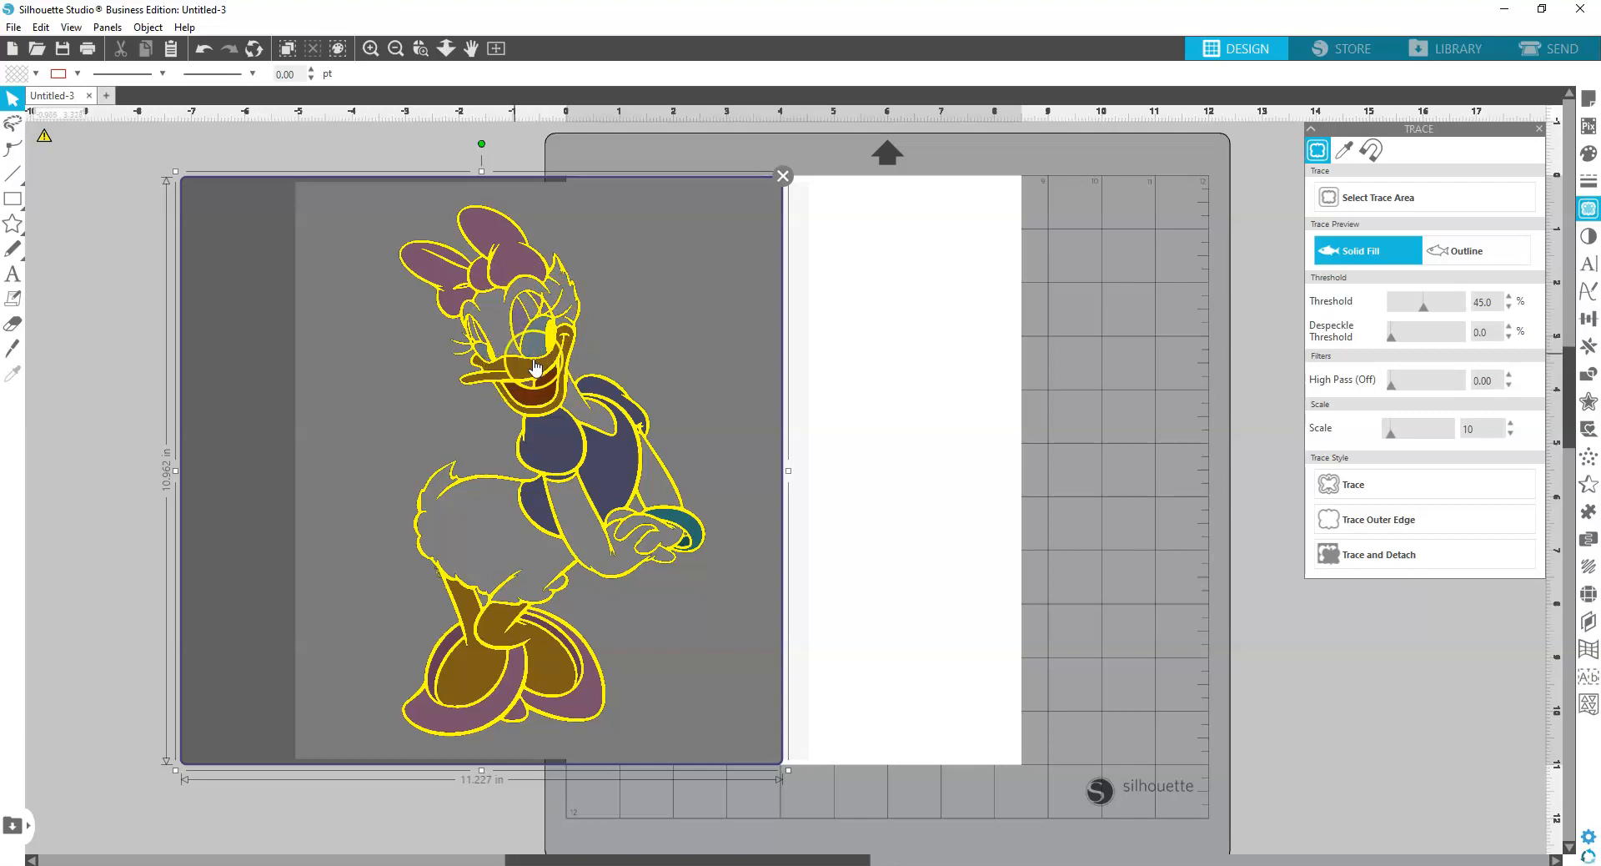
Trace the duck's inner and outer lines using the Trace style and deselect the result
left_click(1398, 522)
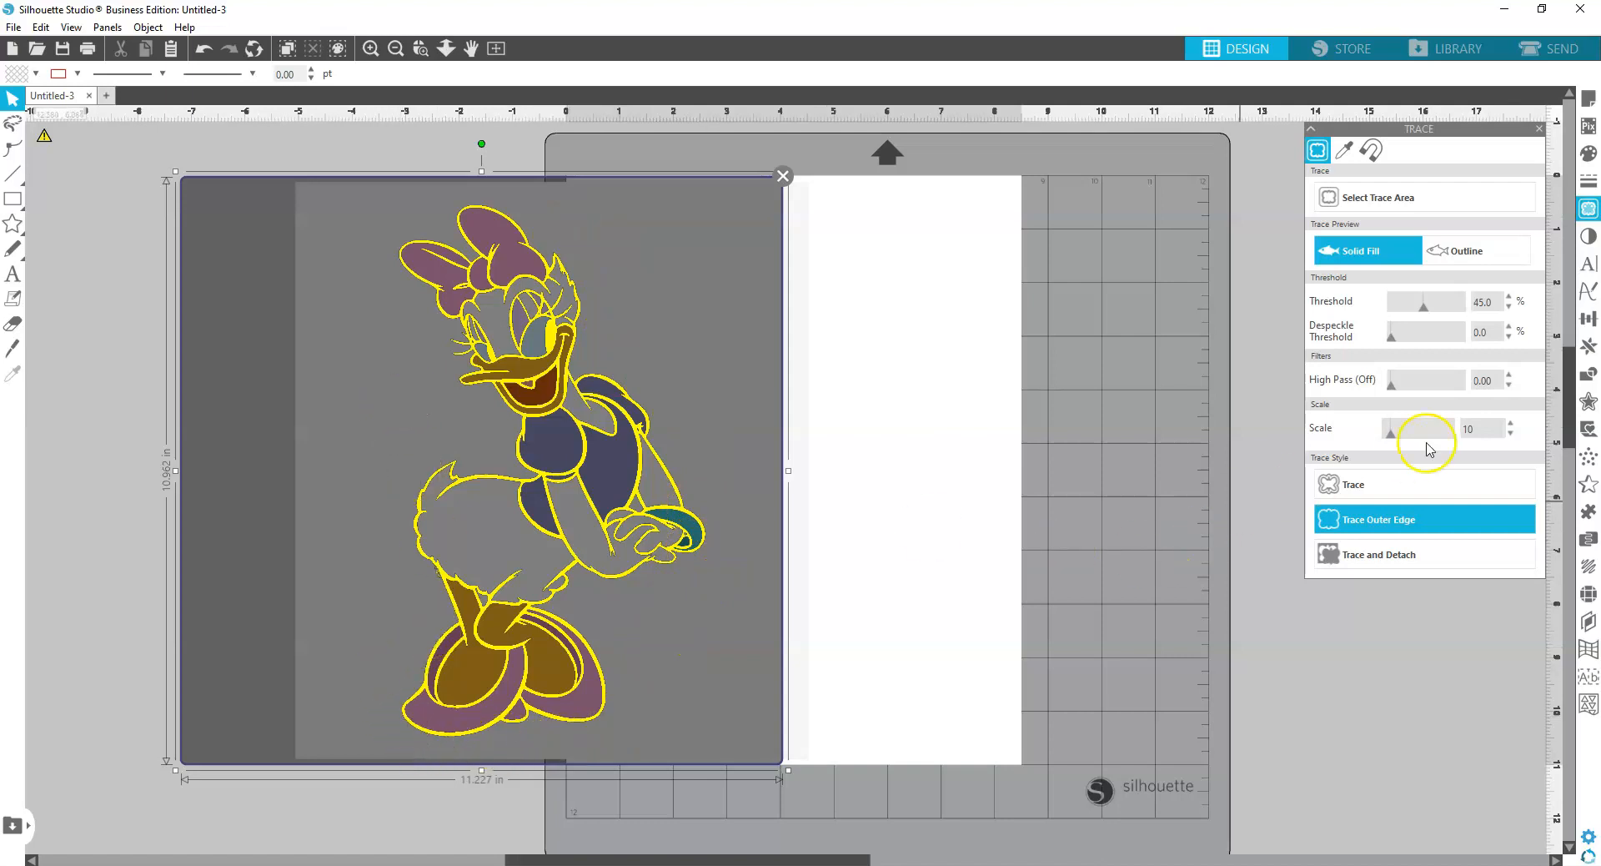
left_click(1380, 488)
left_click(1380, 489)
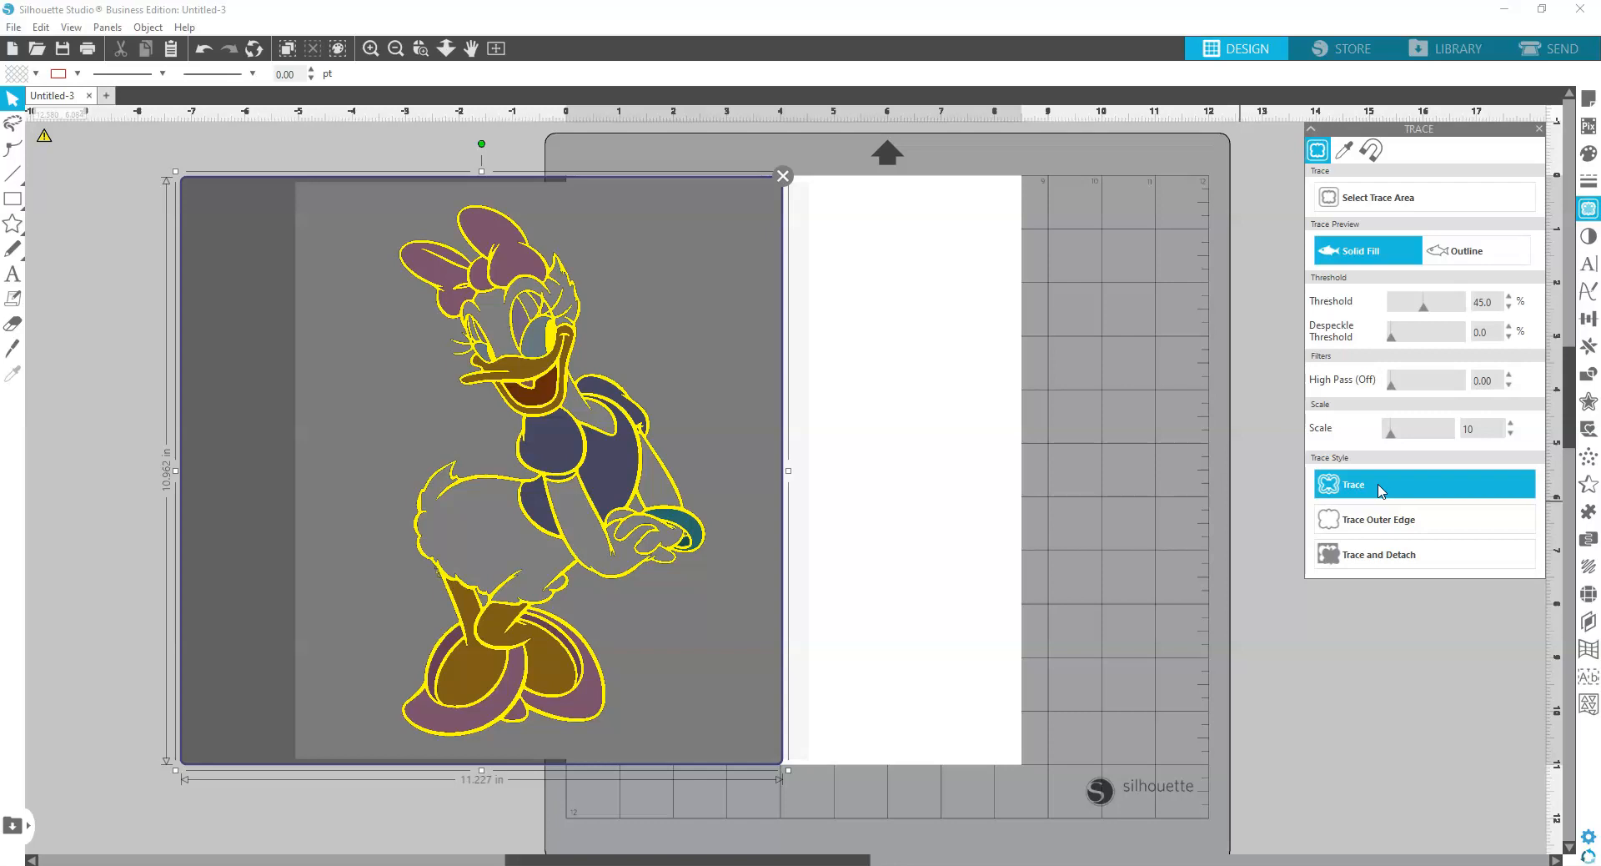
left_click(1459, 501)
left_click(1071, 494)
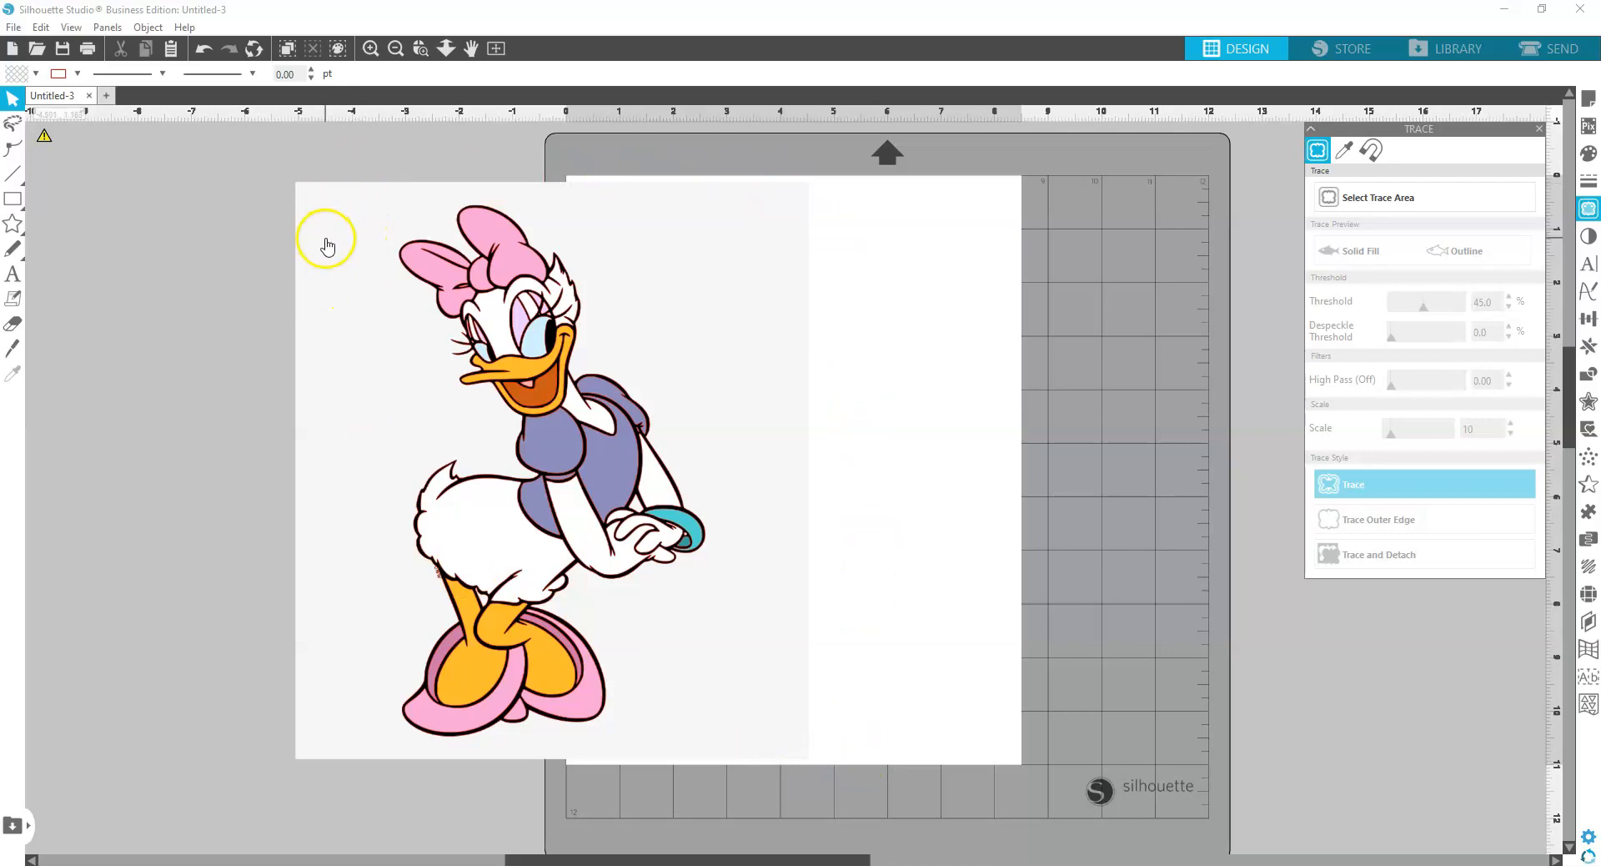
Move the original duck image off the trace and scale it down to about 6.7 by 7.5 in beside it
left_click_drag(297, 203, 811, 241)
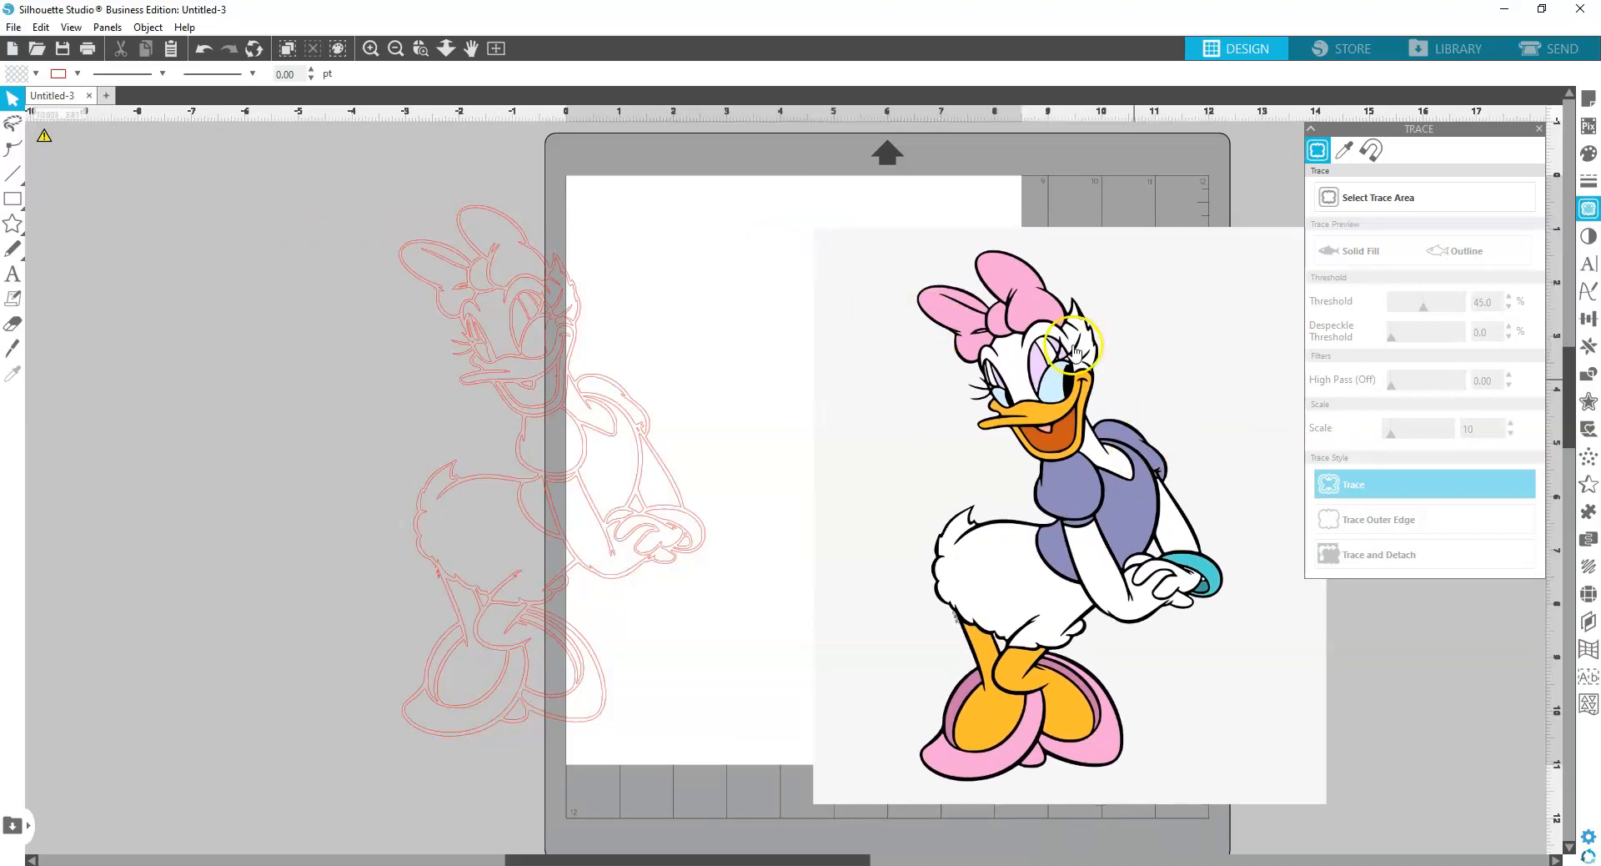
left_click(943, 288)
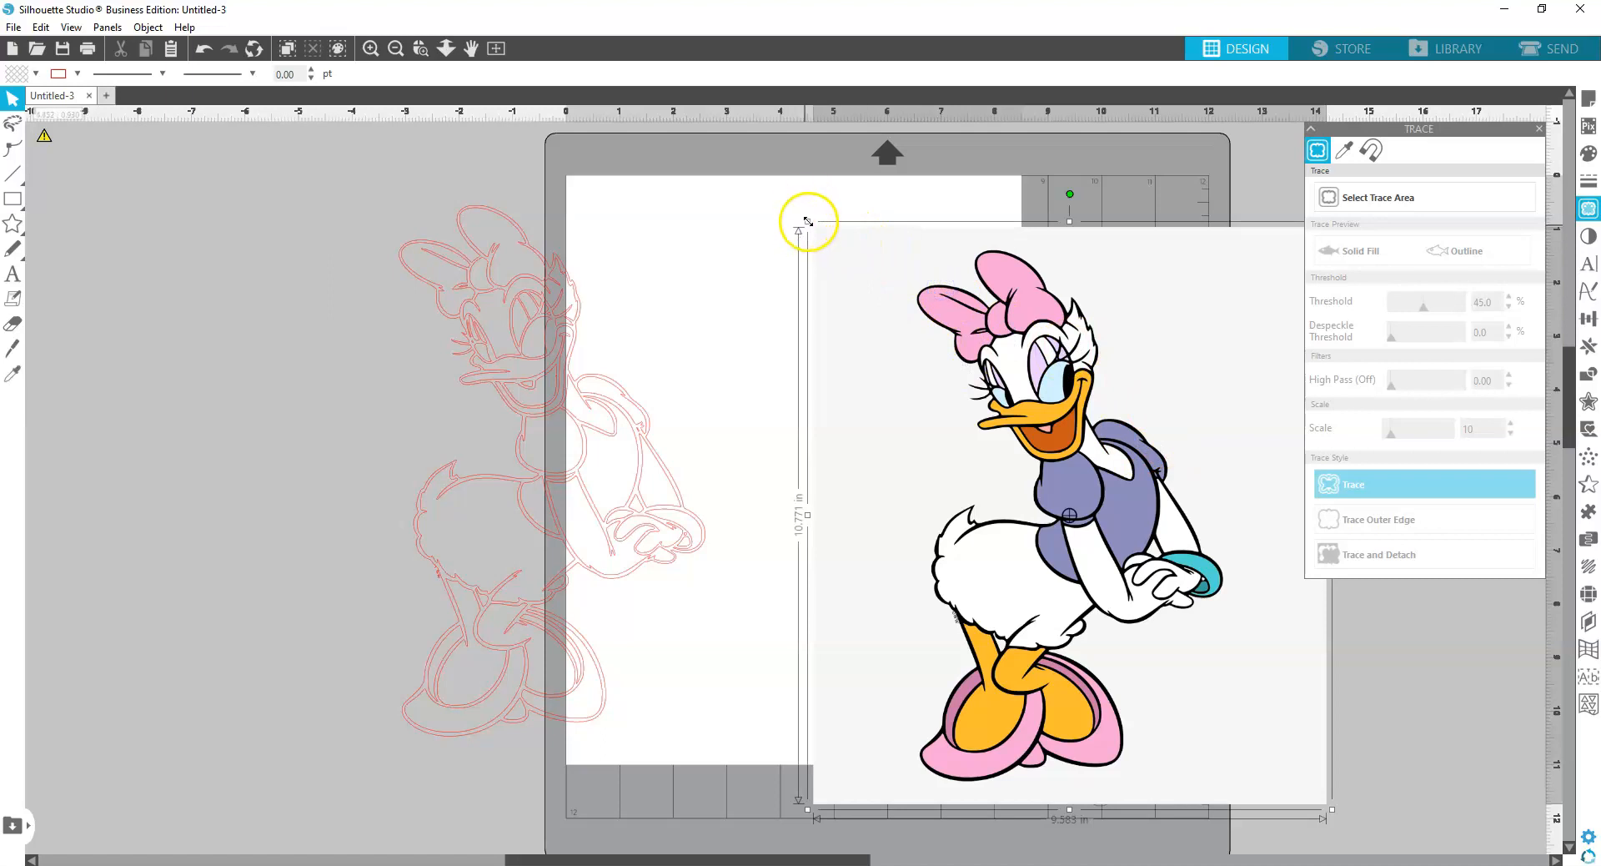
left_click(808, 222)
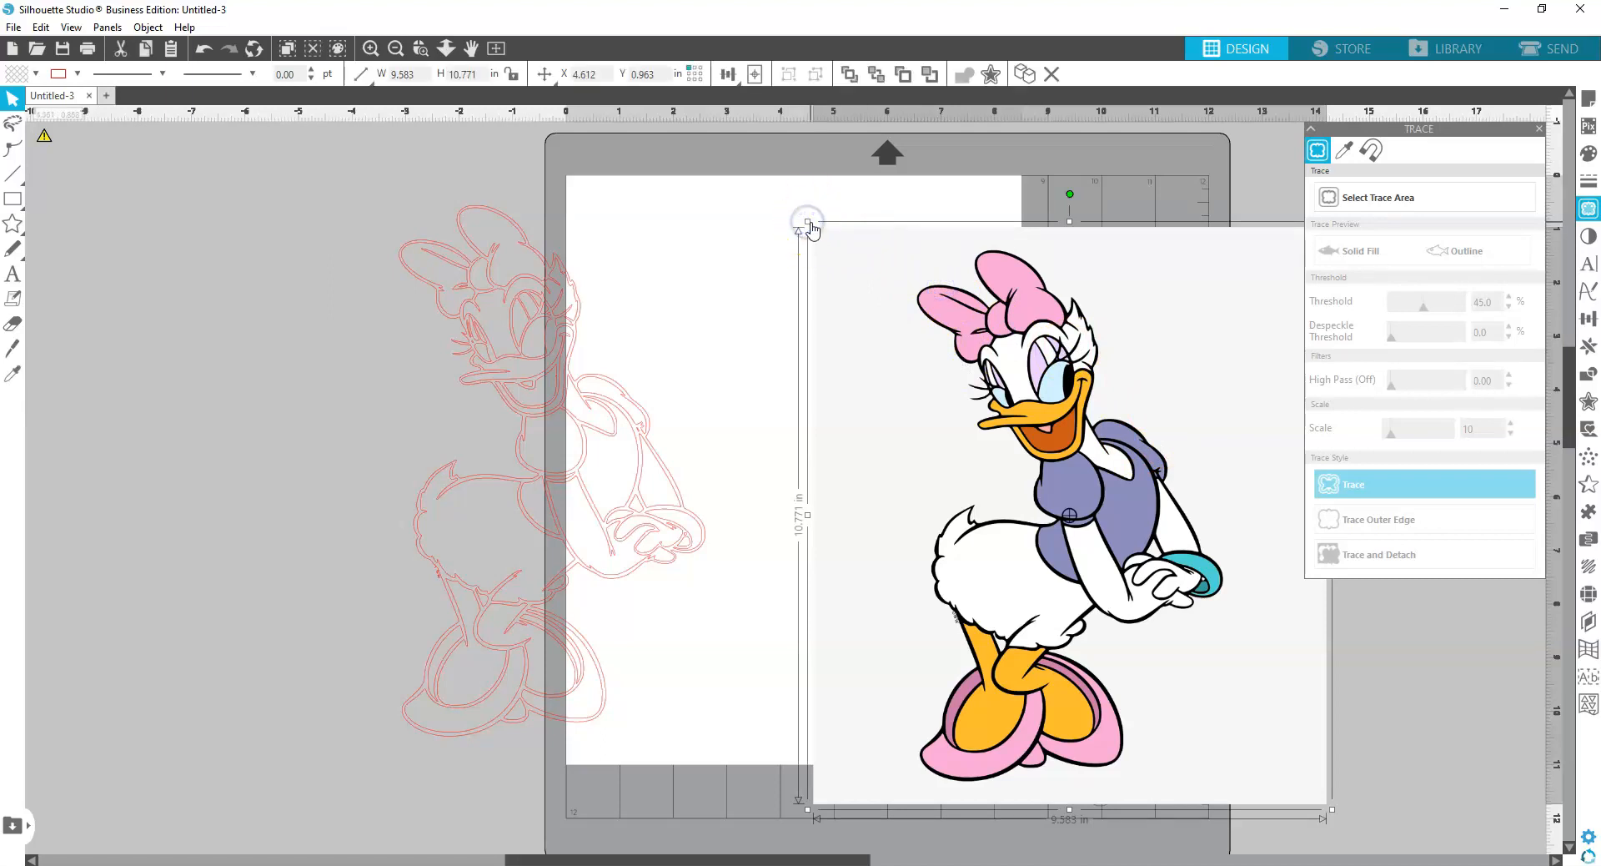
left_click_drag(808, 220, 919, 440)
left_click_drag(1002, 574, 855, 389)
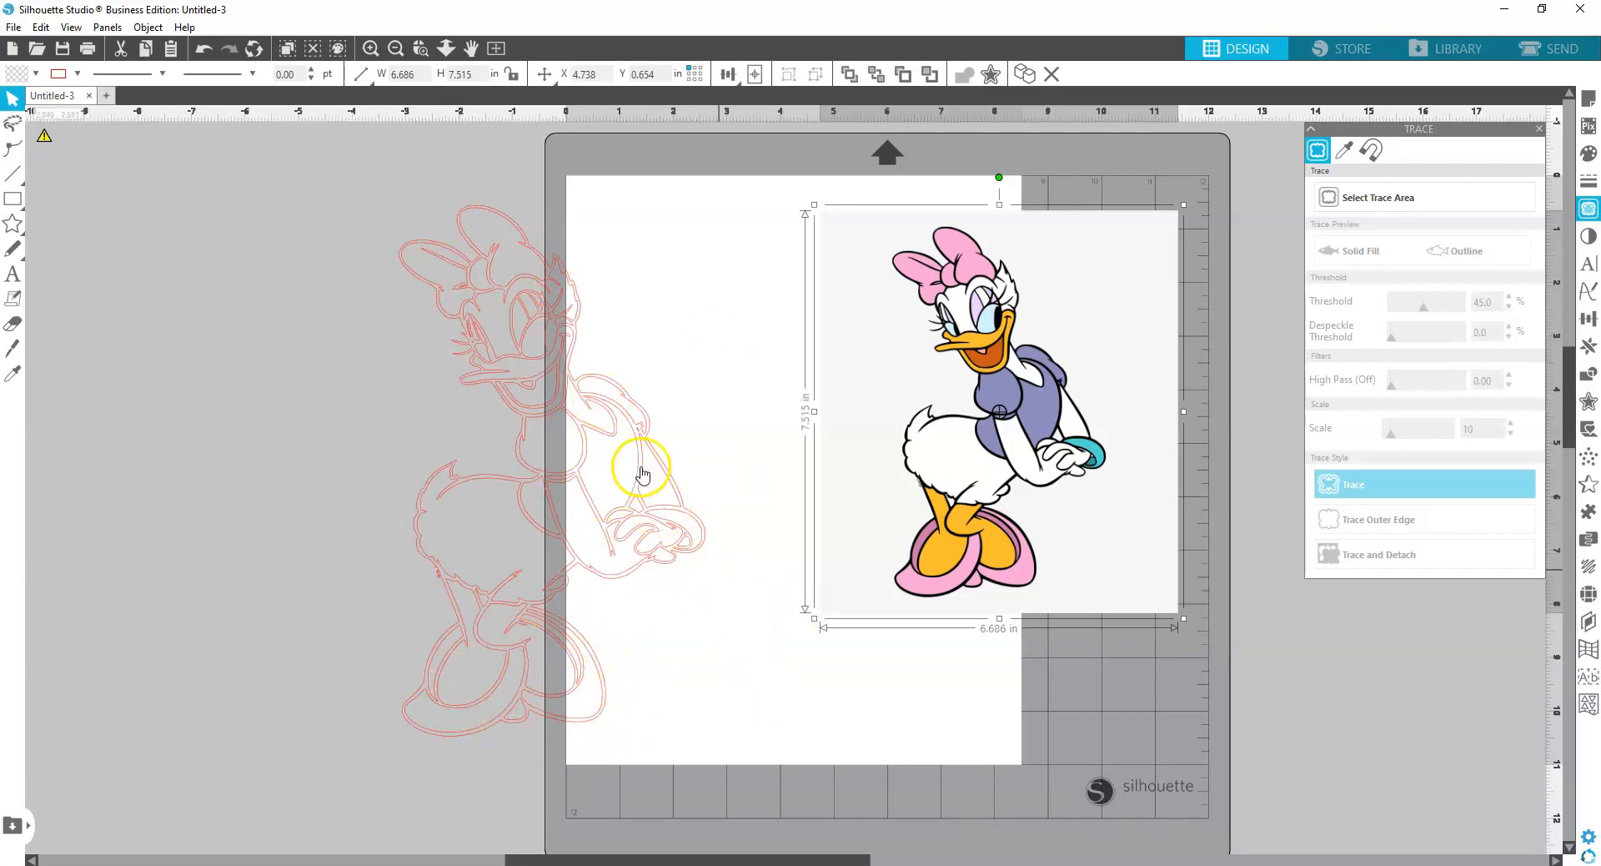
Move the traced duck outline off the page into the empty area beside the cutting mat
left_click(560, 533)
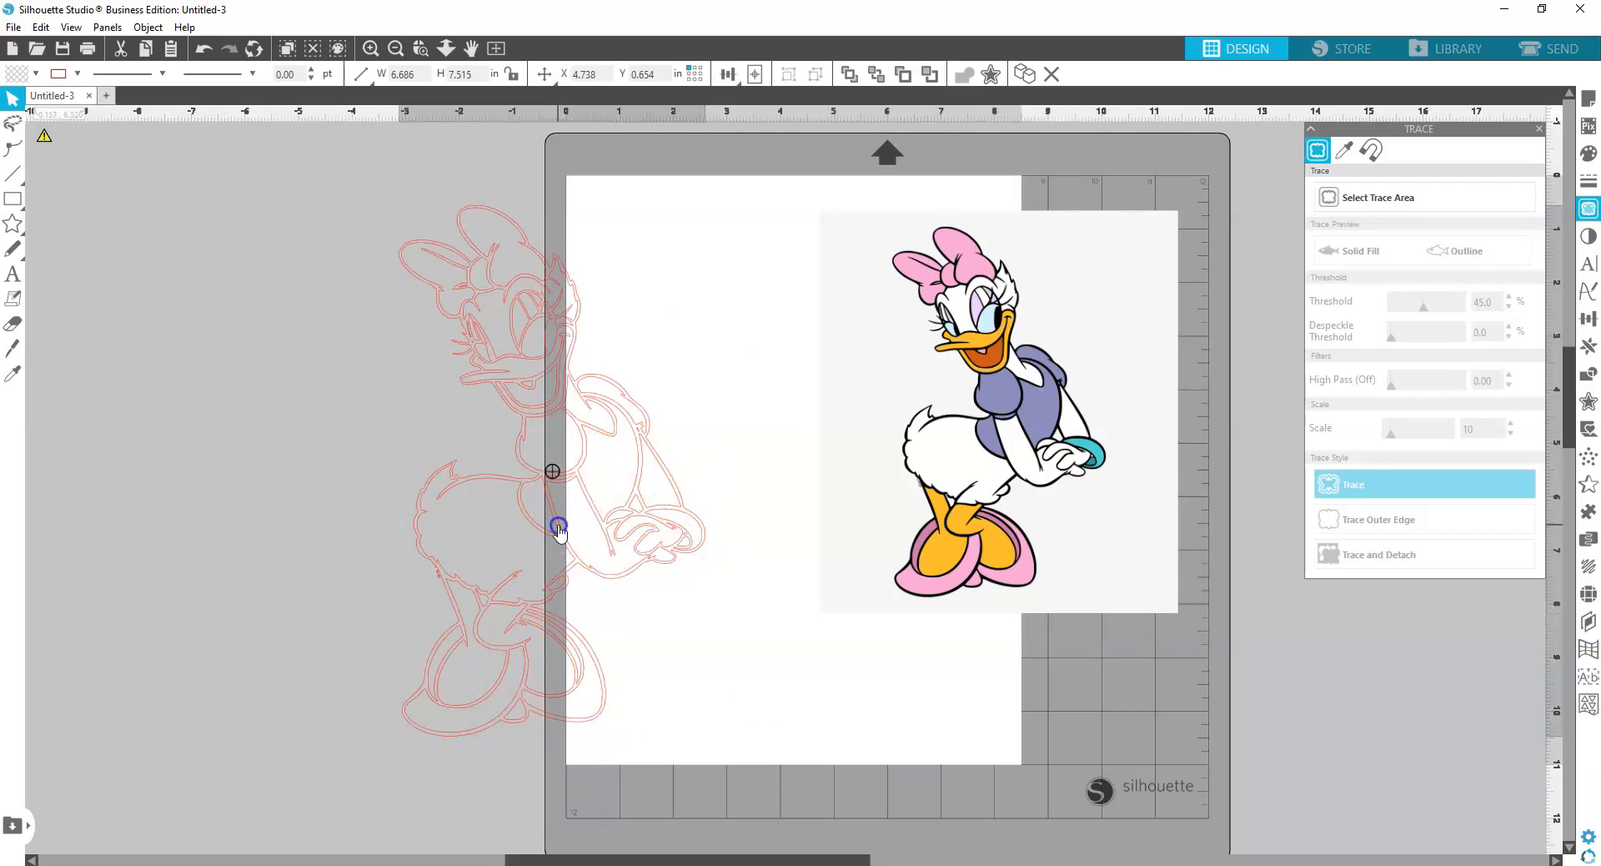
mouse_move(555, 530)
left_mouse_down()
mouse_move(504, 454)
mouse_move(547, 511)
mouse_move(404, 504)
mouse_move(587, 515)
mouse_move(343, 522)
mouse_move(511, 543)
mouse_move(355, 524)
left_mouse_up()
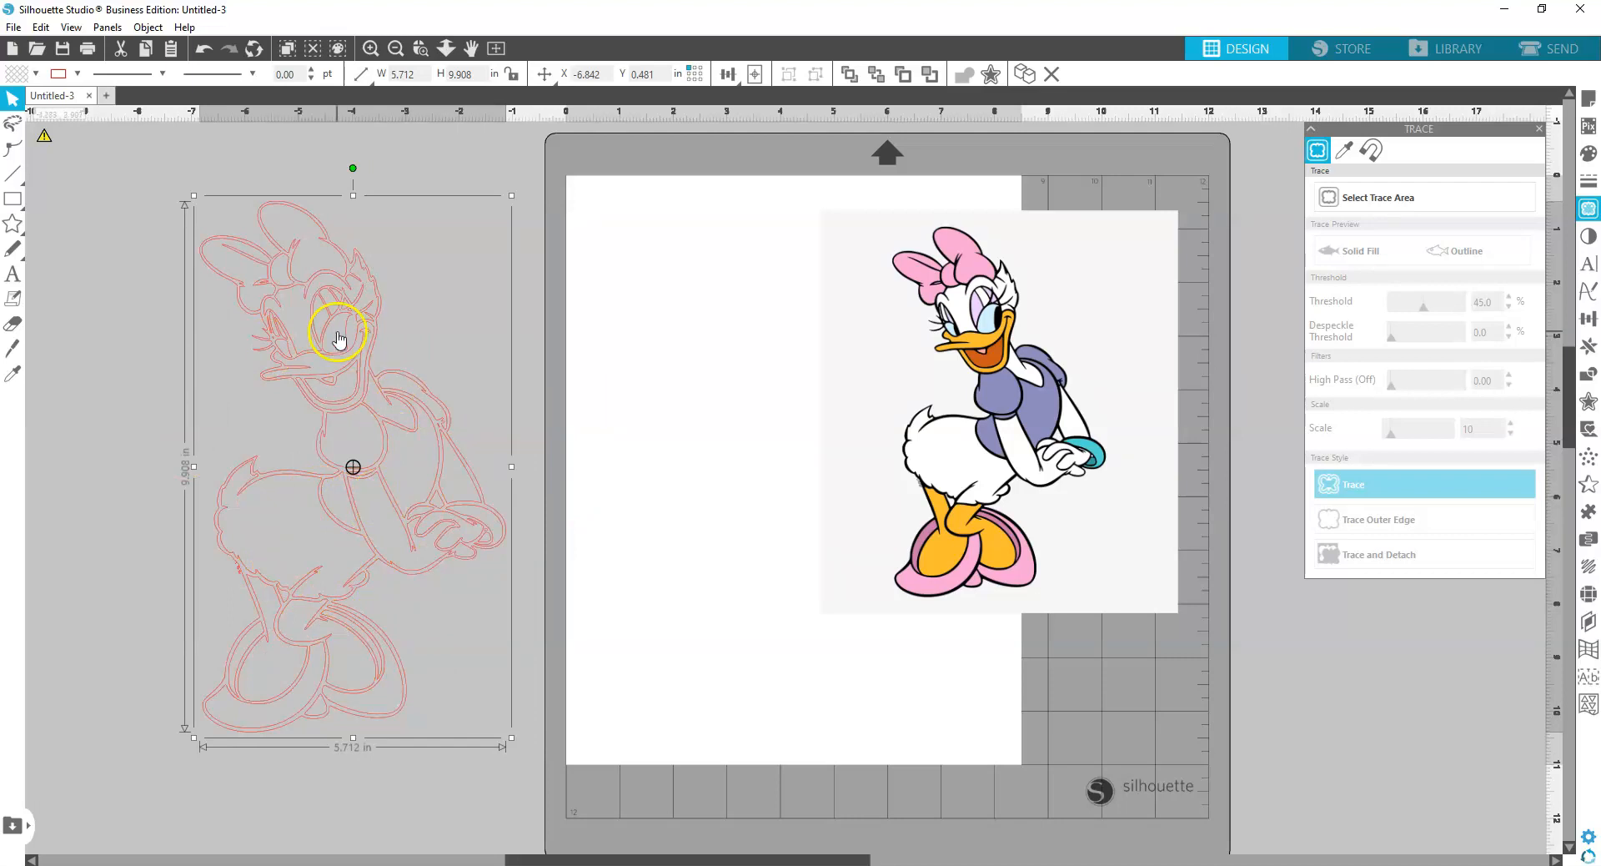
left_click(151, 332)
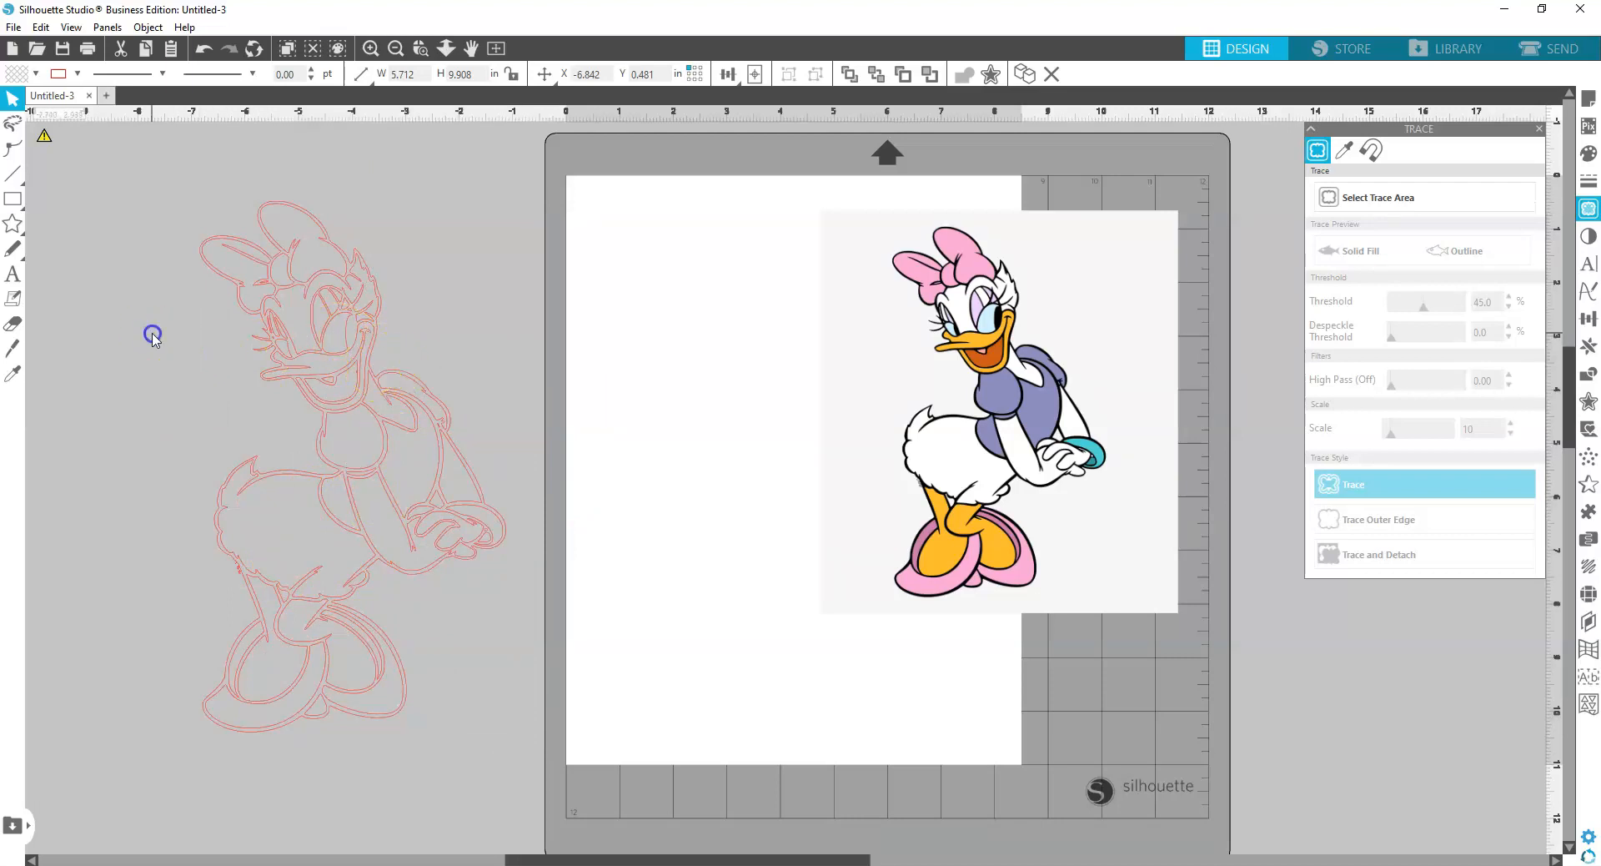
Release the compound path of the traced duck outline and deselect the separated pieces
left_click(348, 337)
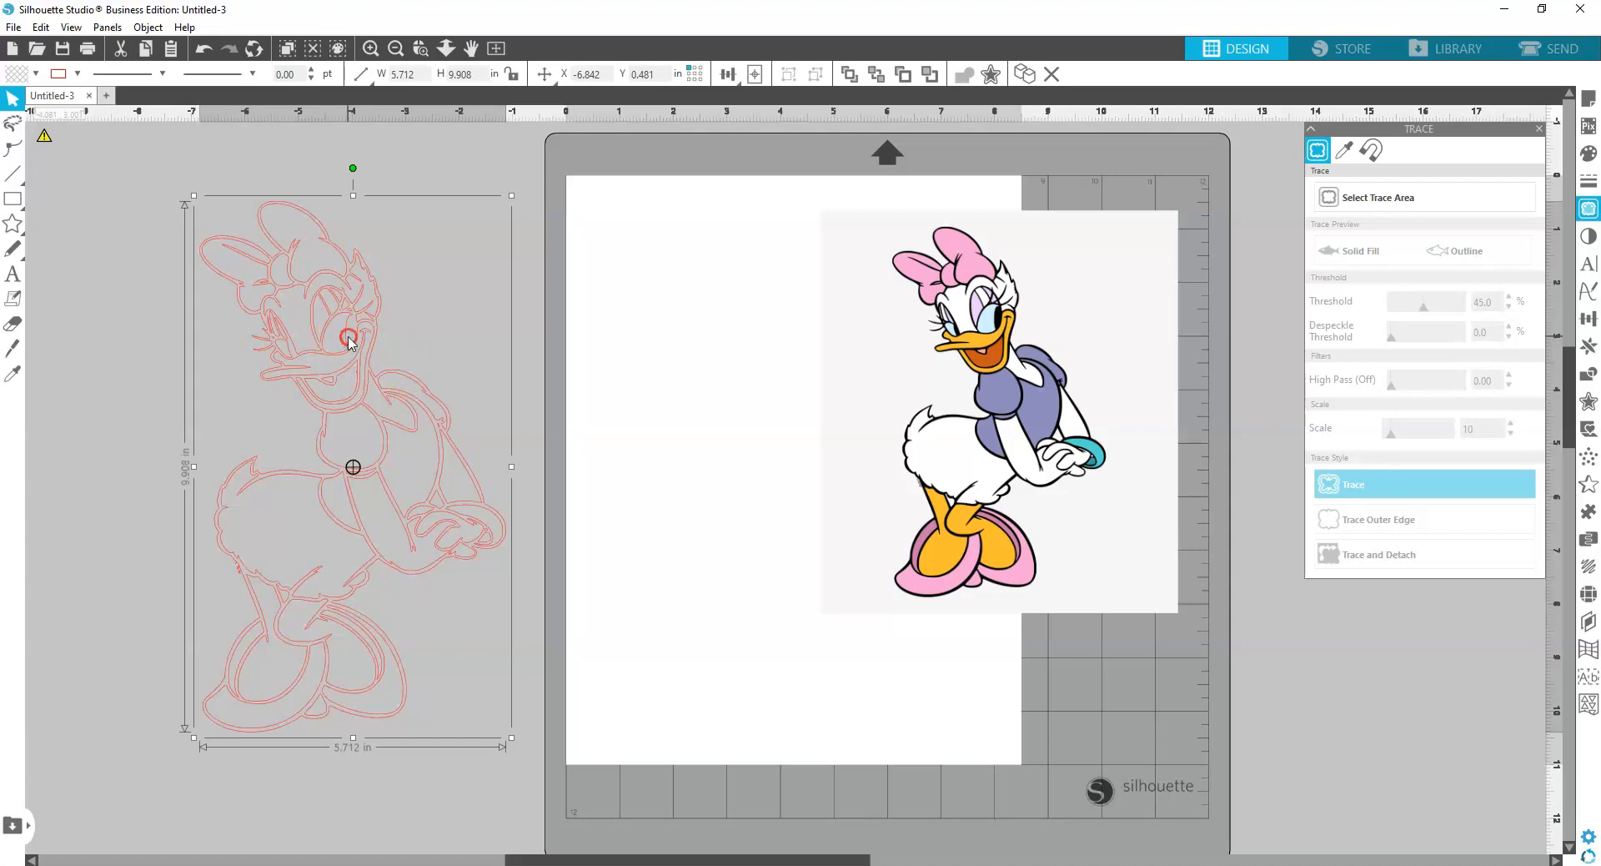
right_click(348, 337)
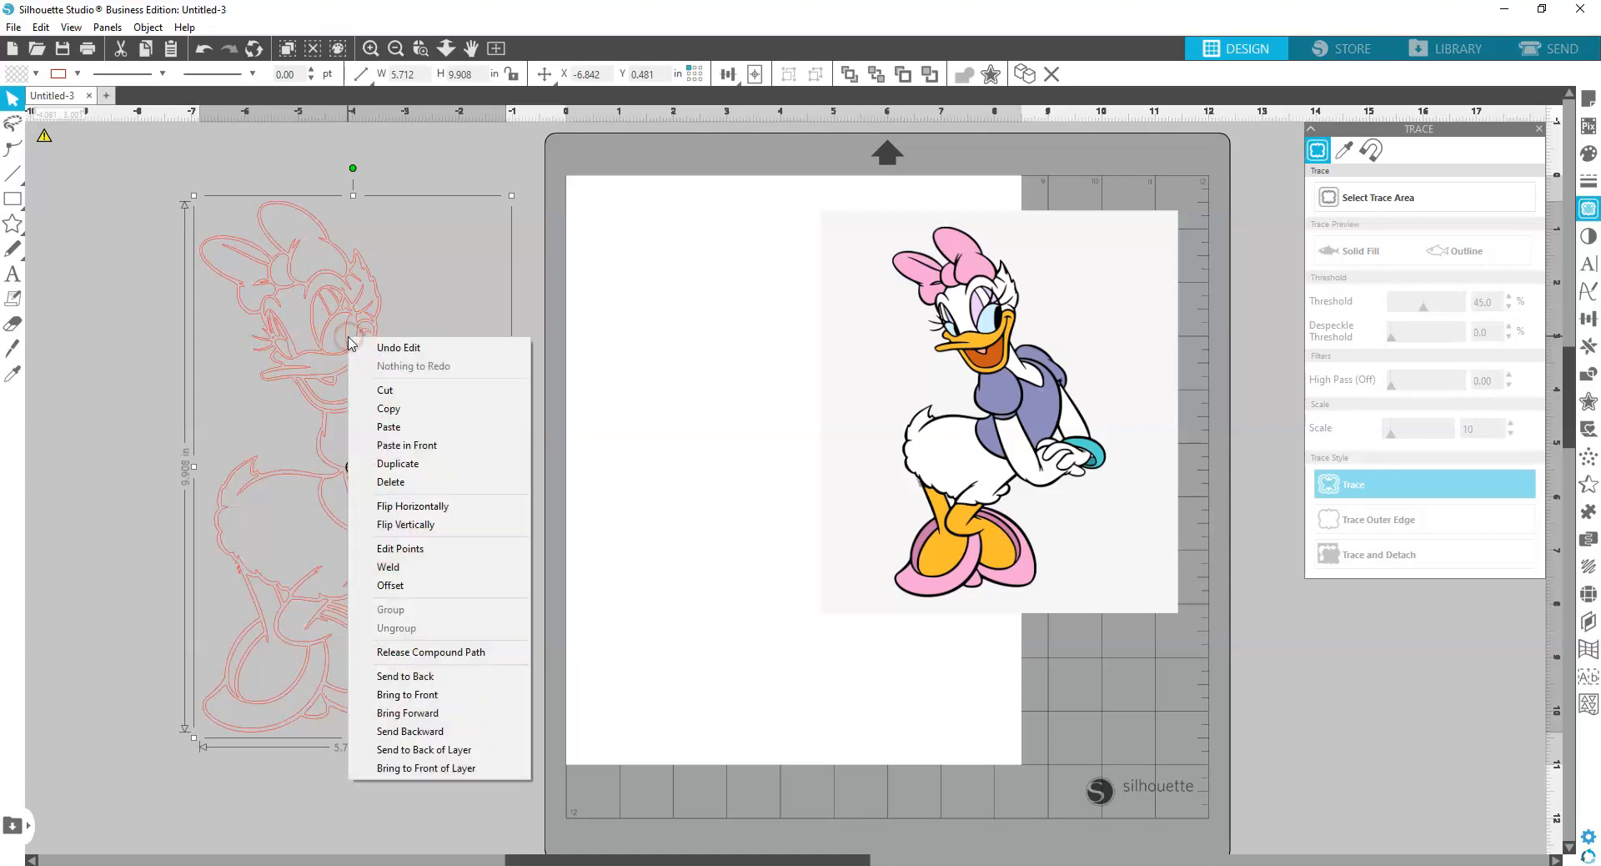
left_click(407, 651)
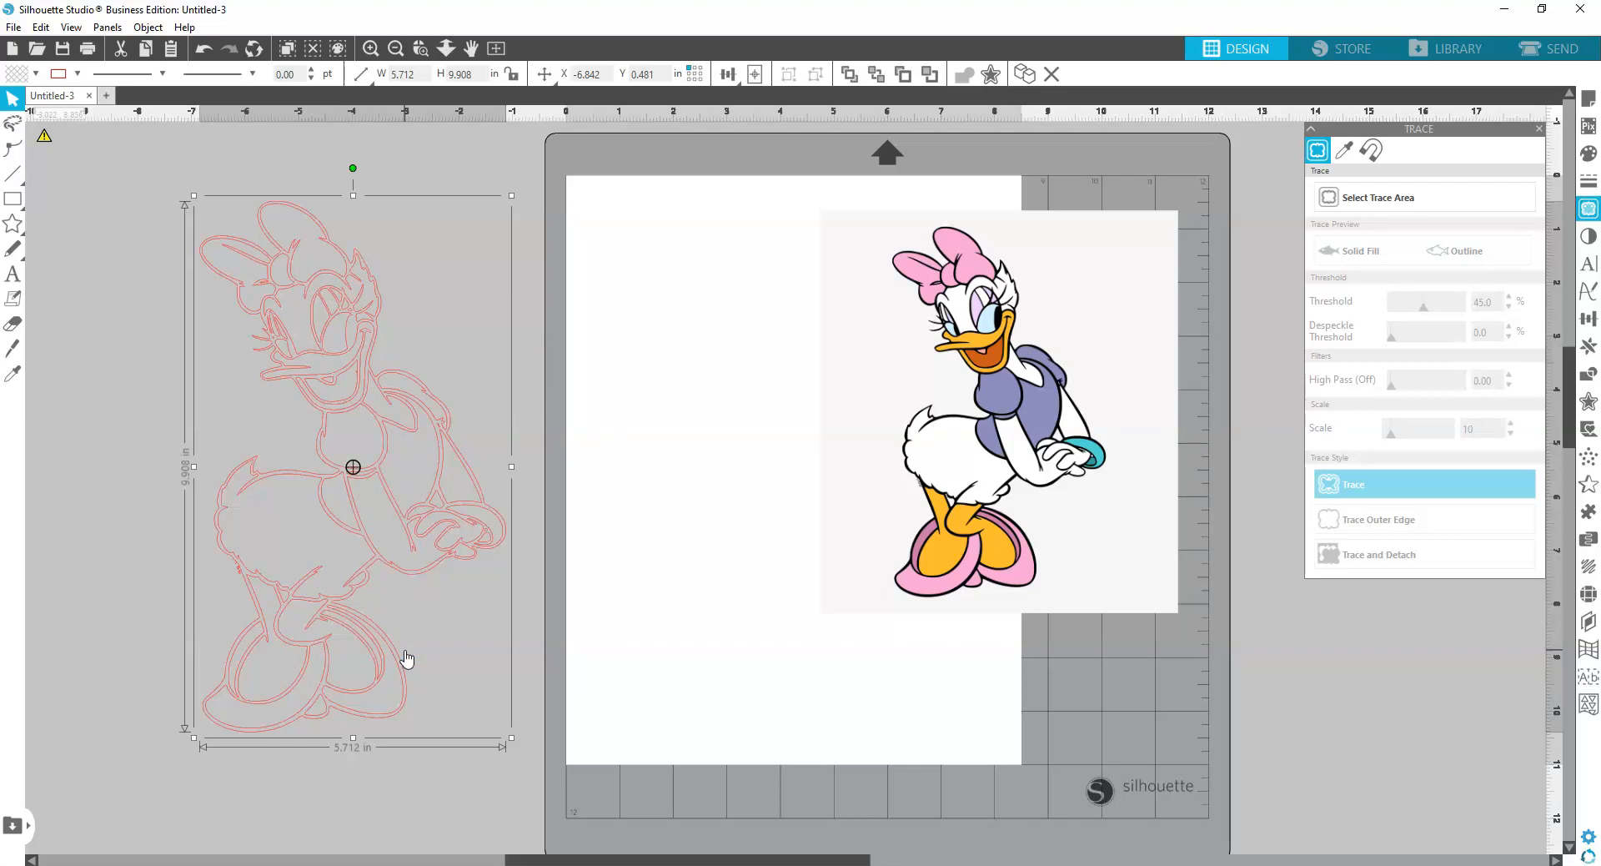
key("ctrl+shift+e")
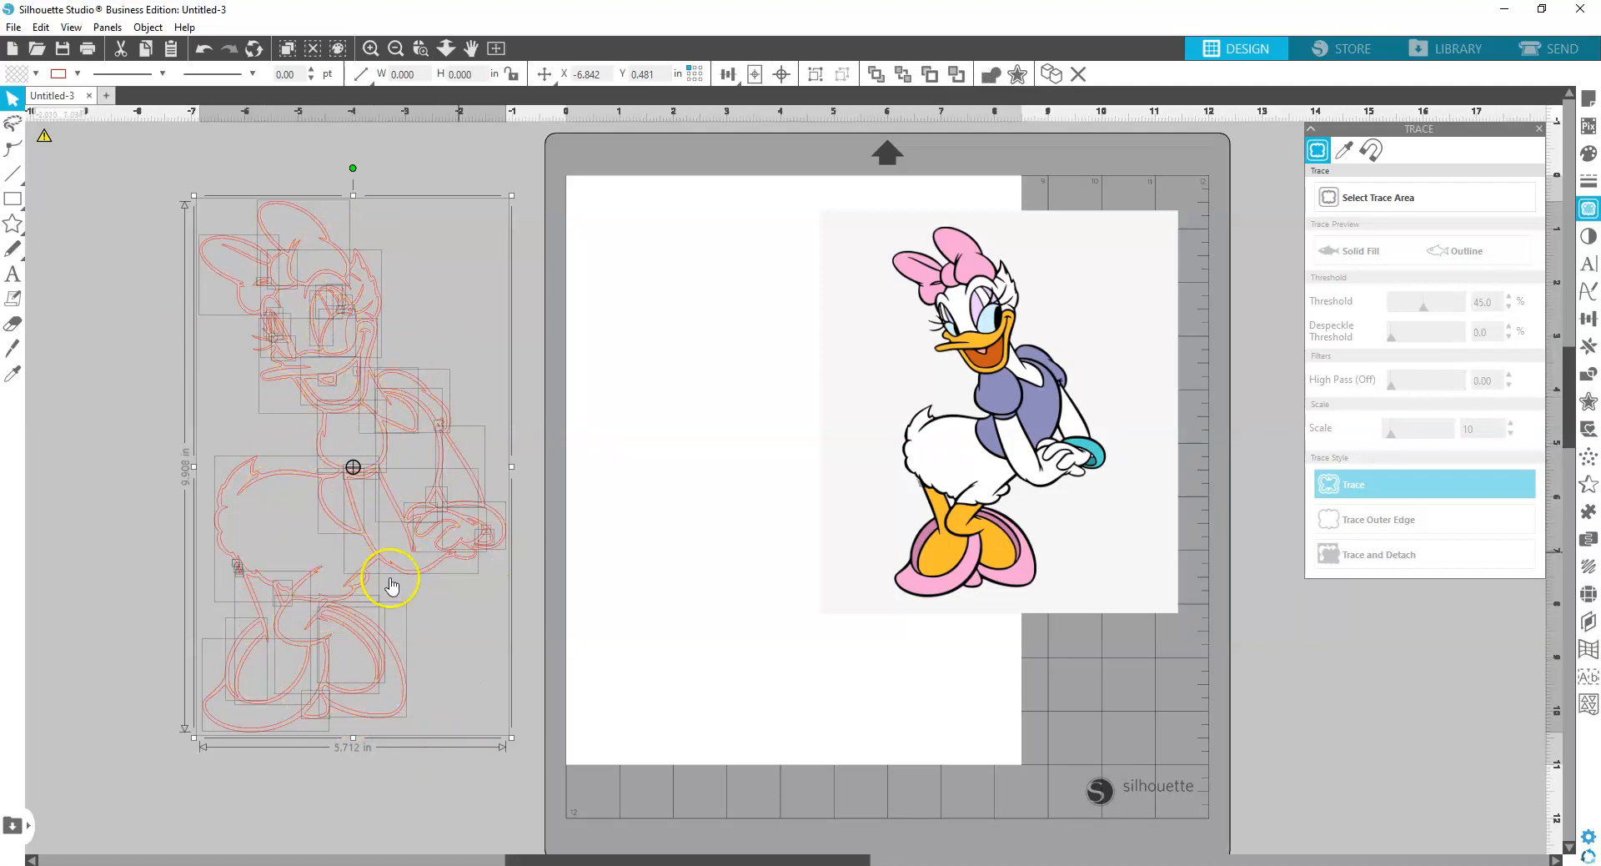
left_click(138, 430)
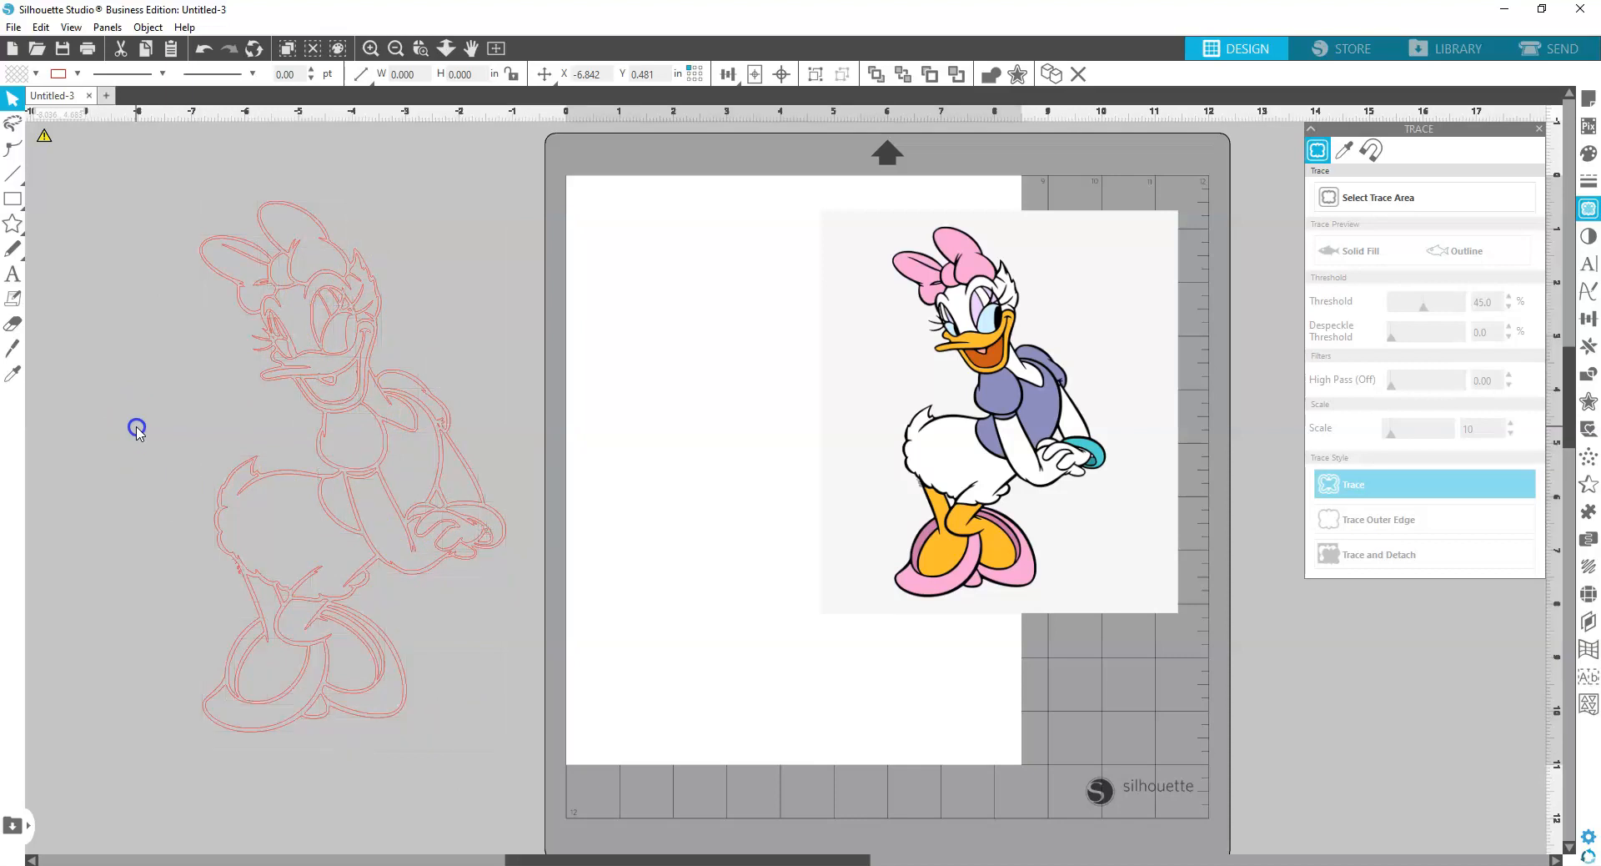
Move the color reference image farther aside and place the duck's outermost outline on the page
left_click_drag(934, 345, 1092, 338)
left_click(747, 428)
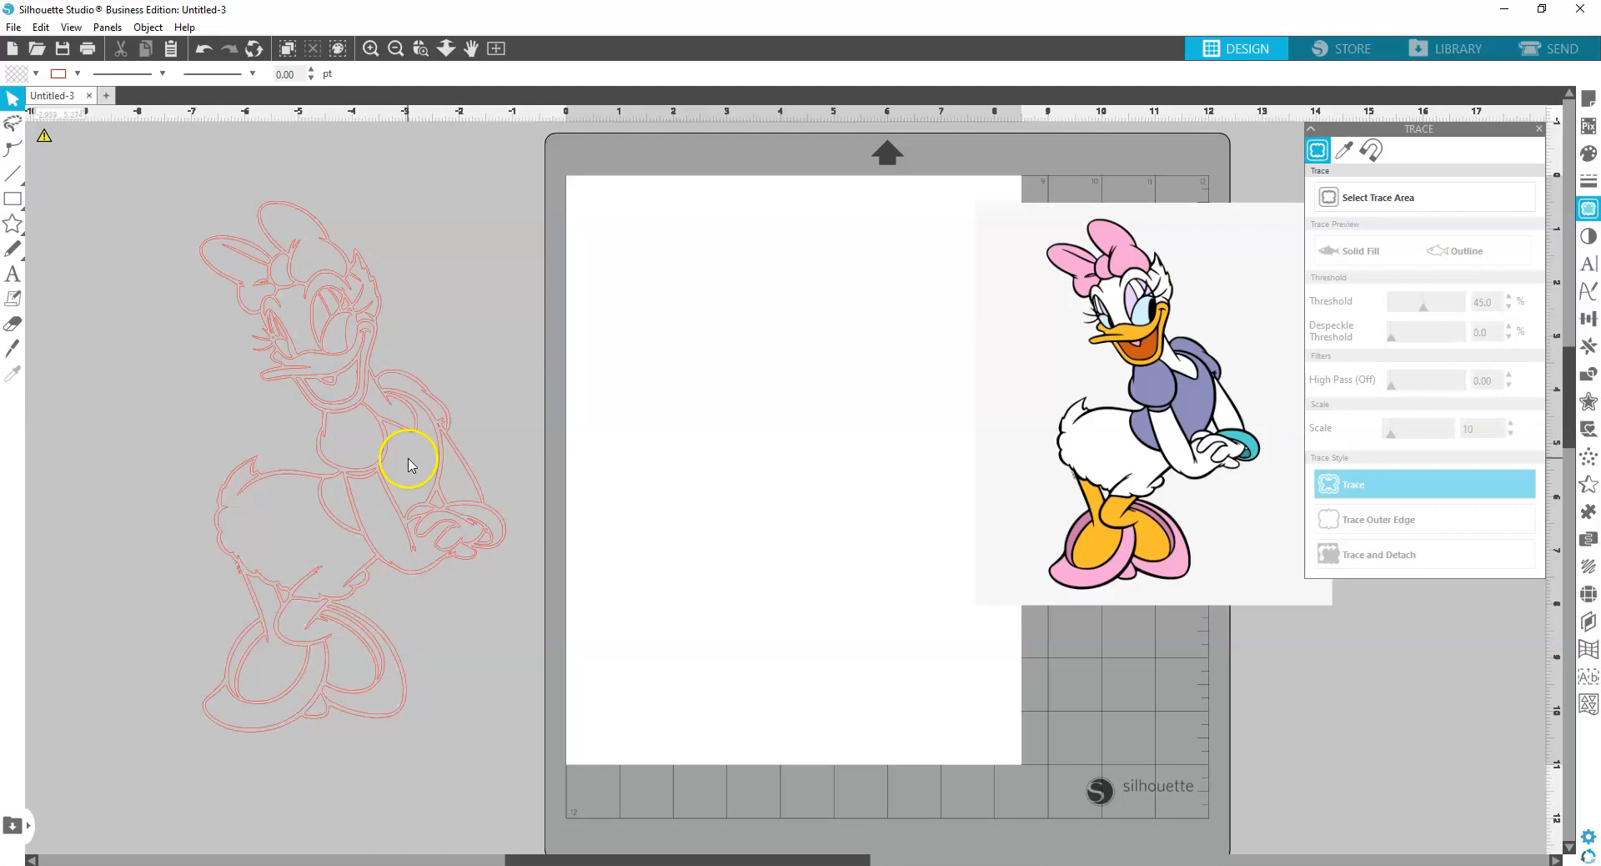
left_click(251, 737)
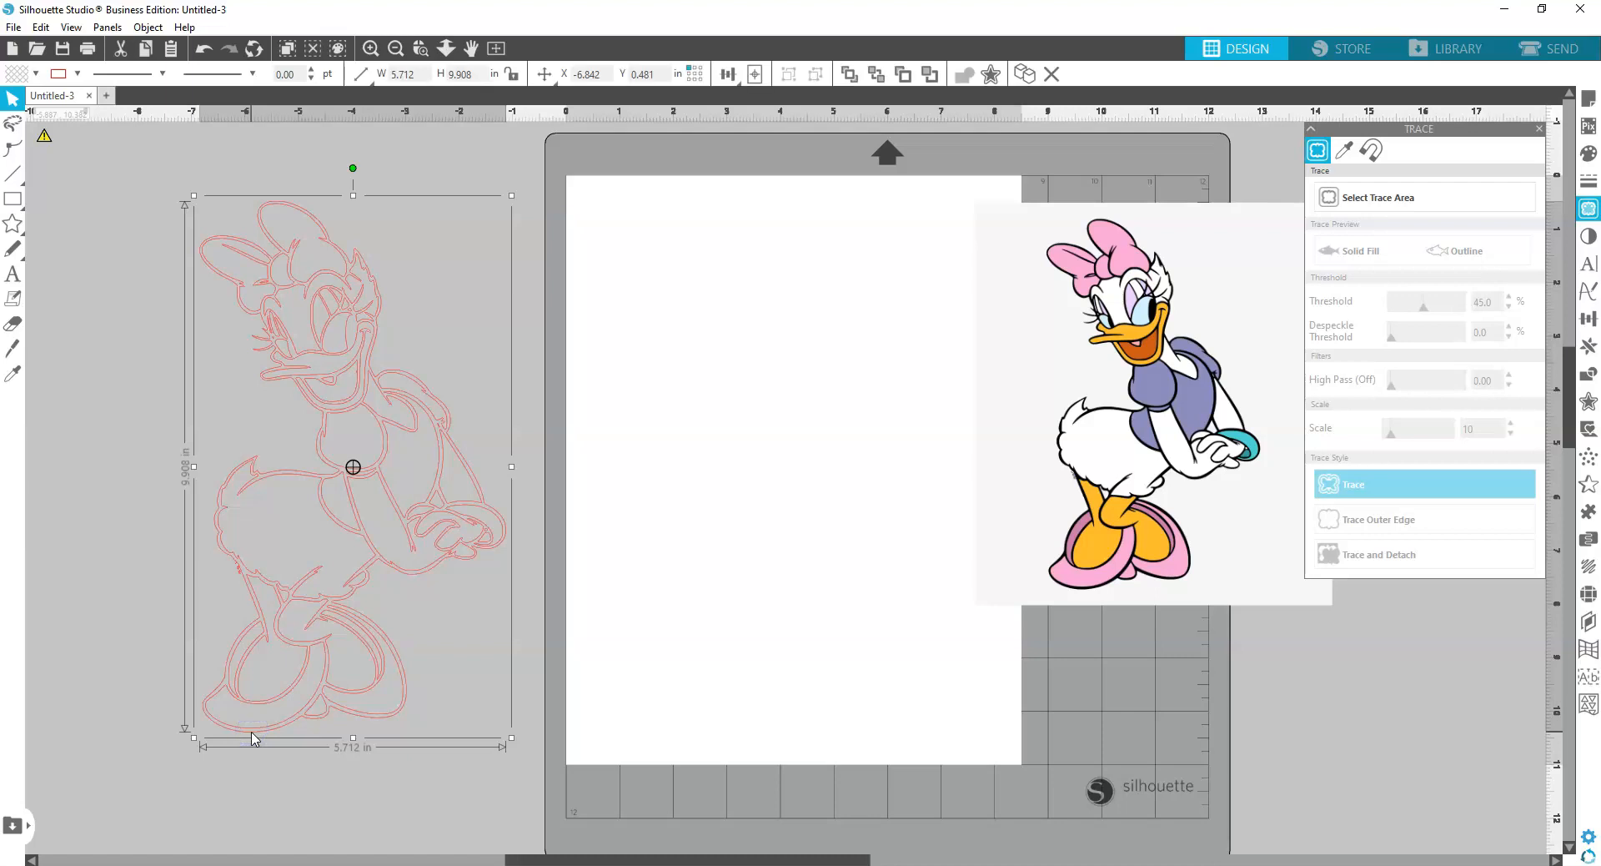
mouse_move(254, 737)
left_mouse_down()
mouse_move(286, 754)
mouse_move(557, 753)
mouse_move(679, 704)
mouse_move(684, 724)
left_mouse_up()
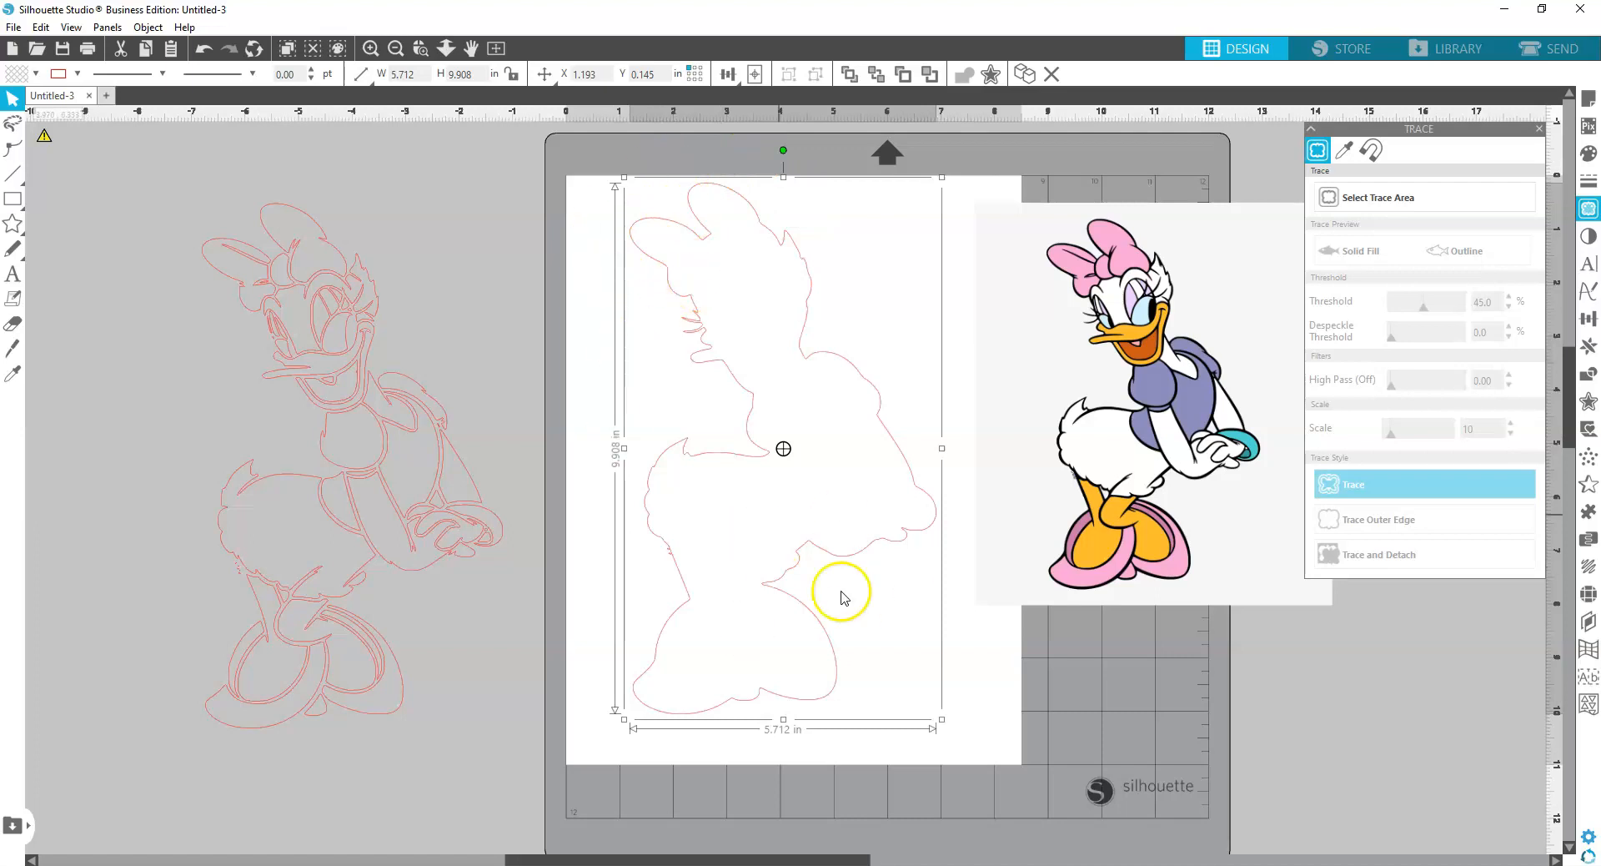
Fill the duck's outer outline on the page with solid black
left_click(821, 624)
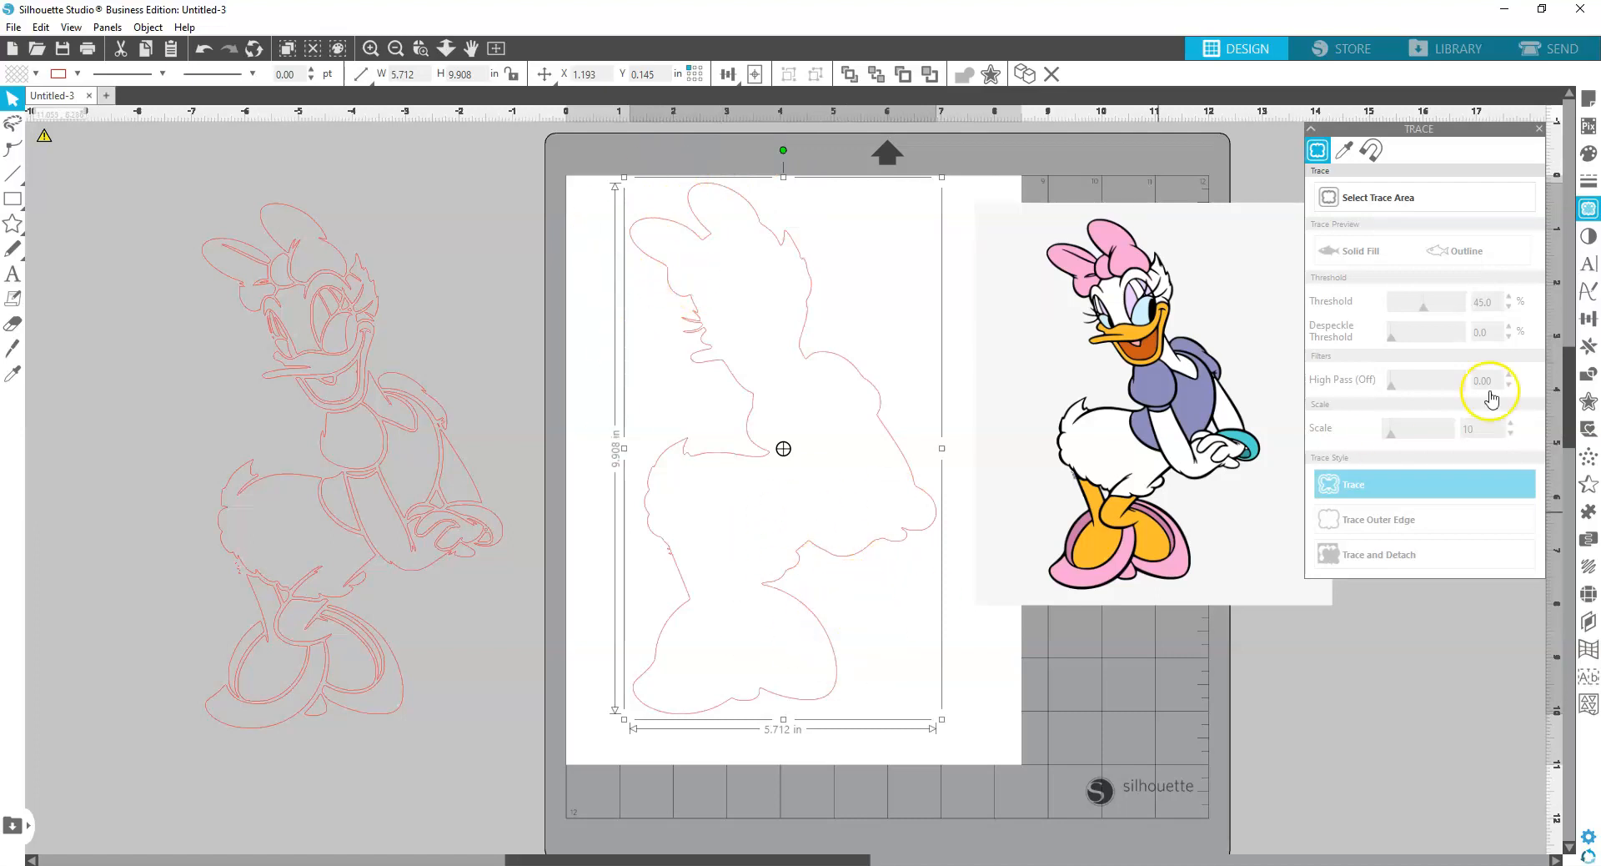
left_click(1590, 155)
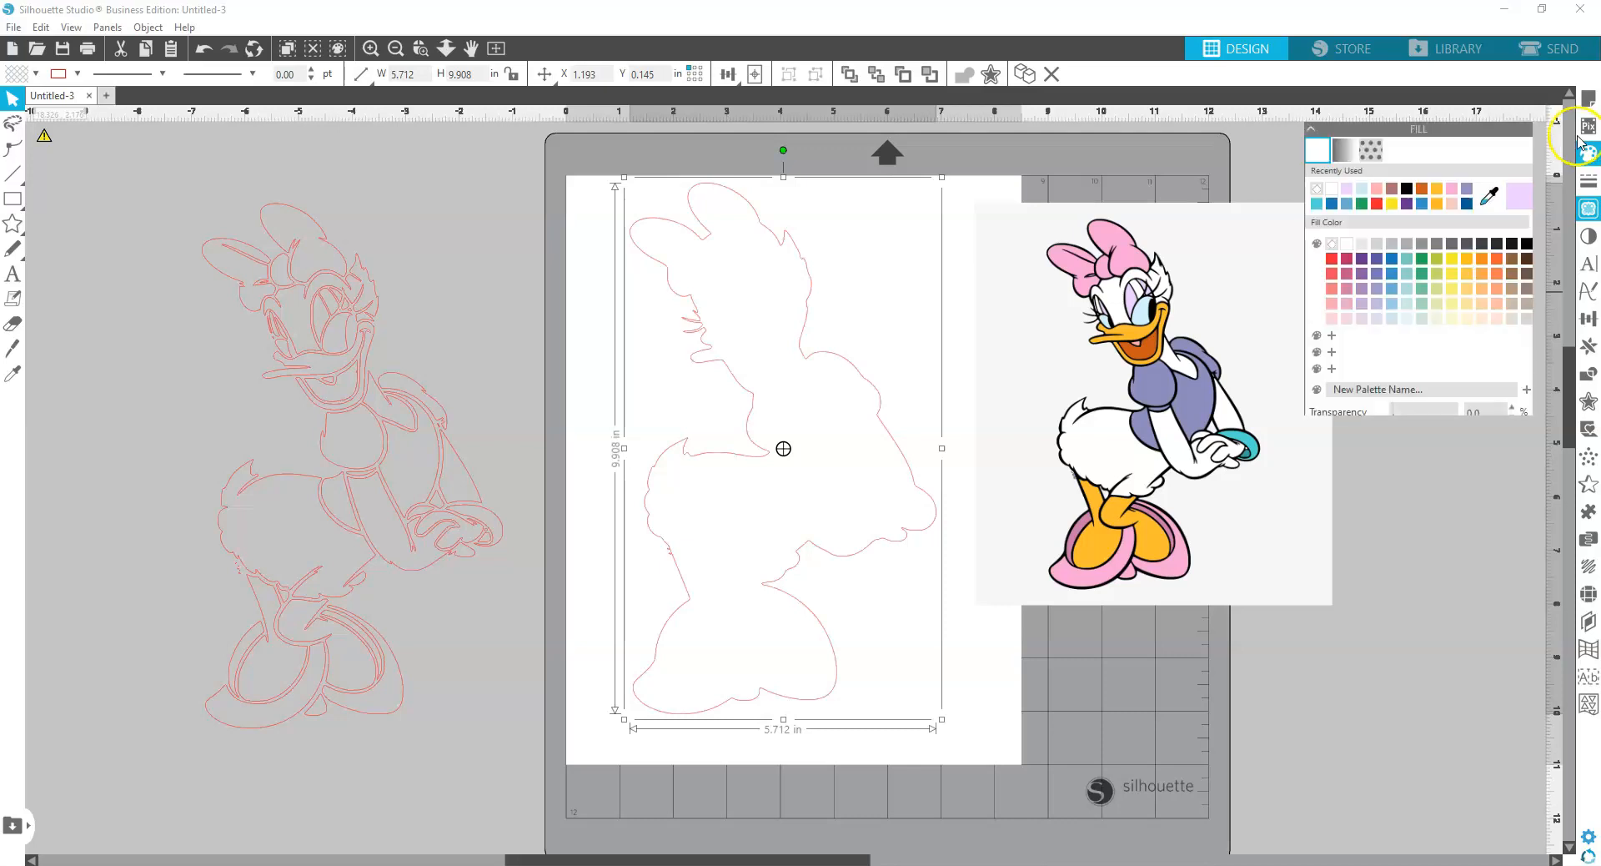
left_click(1527, 245)
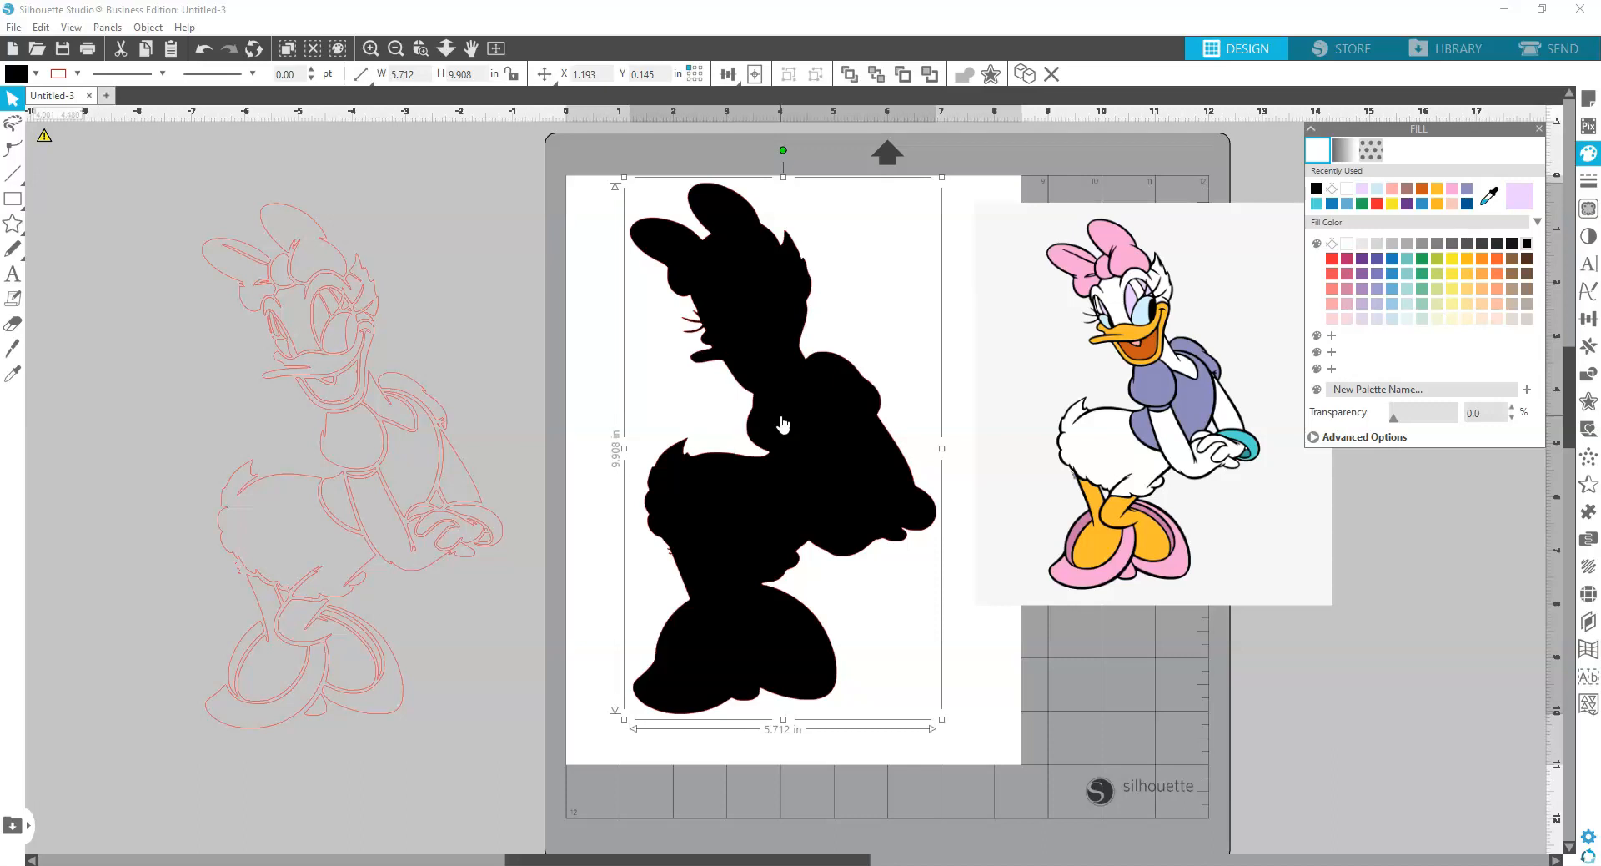
Select the outer pieces of both shoes, including the small heel piece, in the traced outline beside the mat
left_click(253, 734)
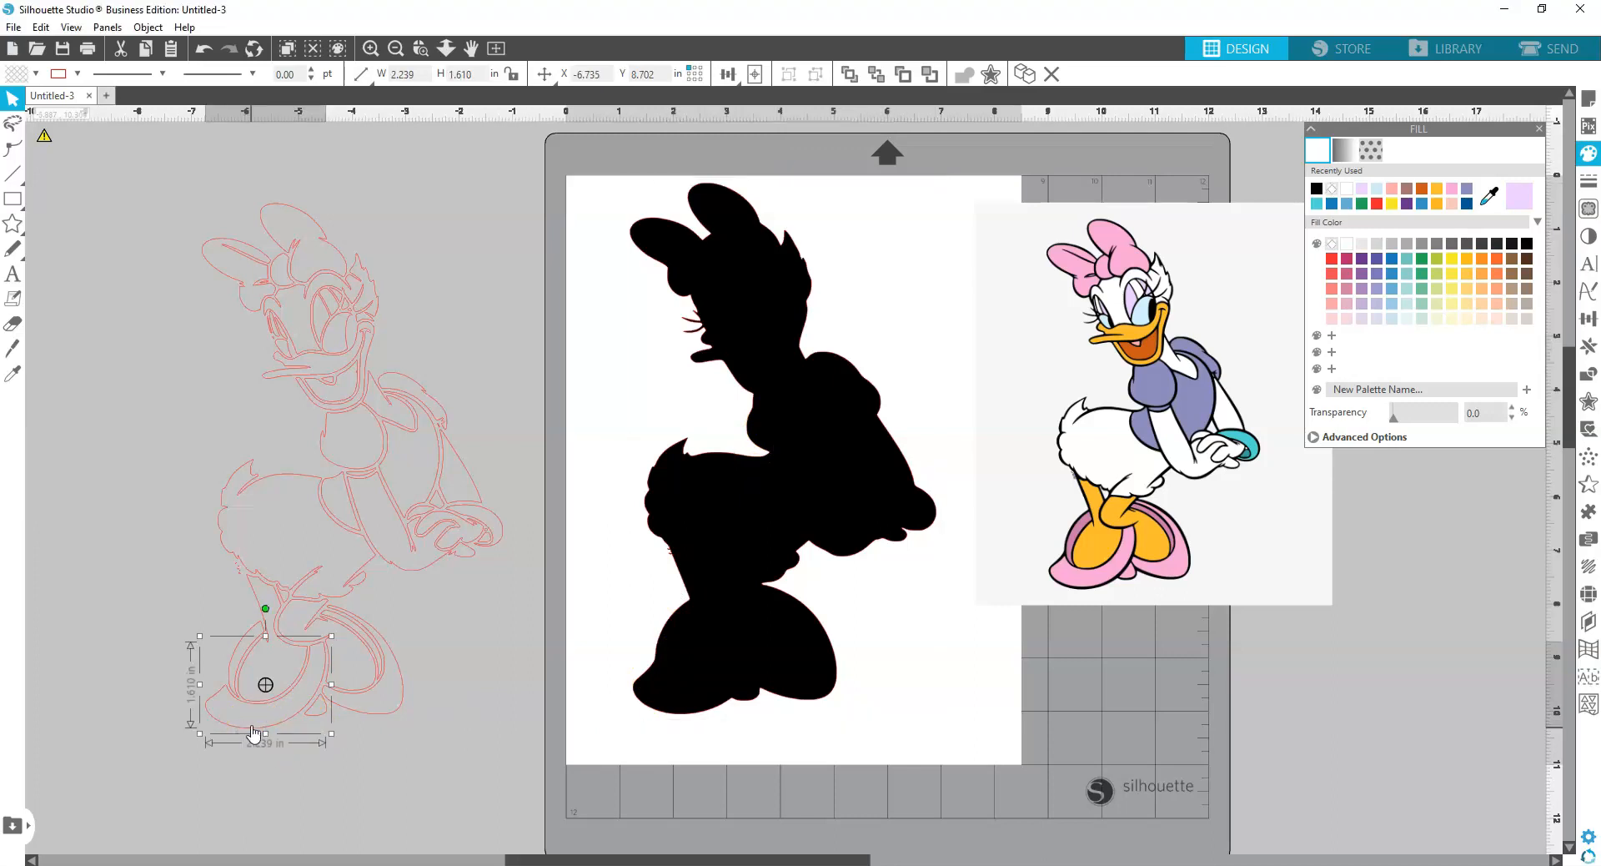
left_click(254, 627, "shift")
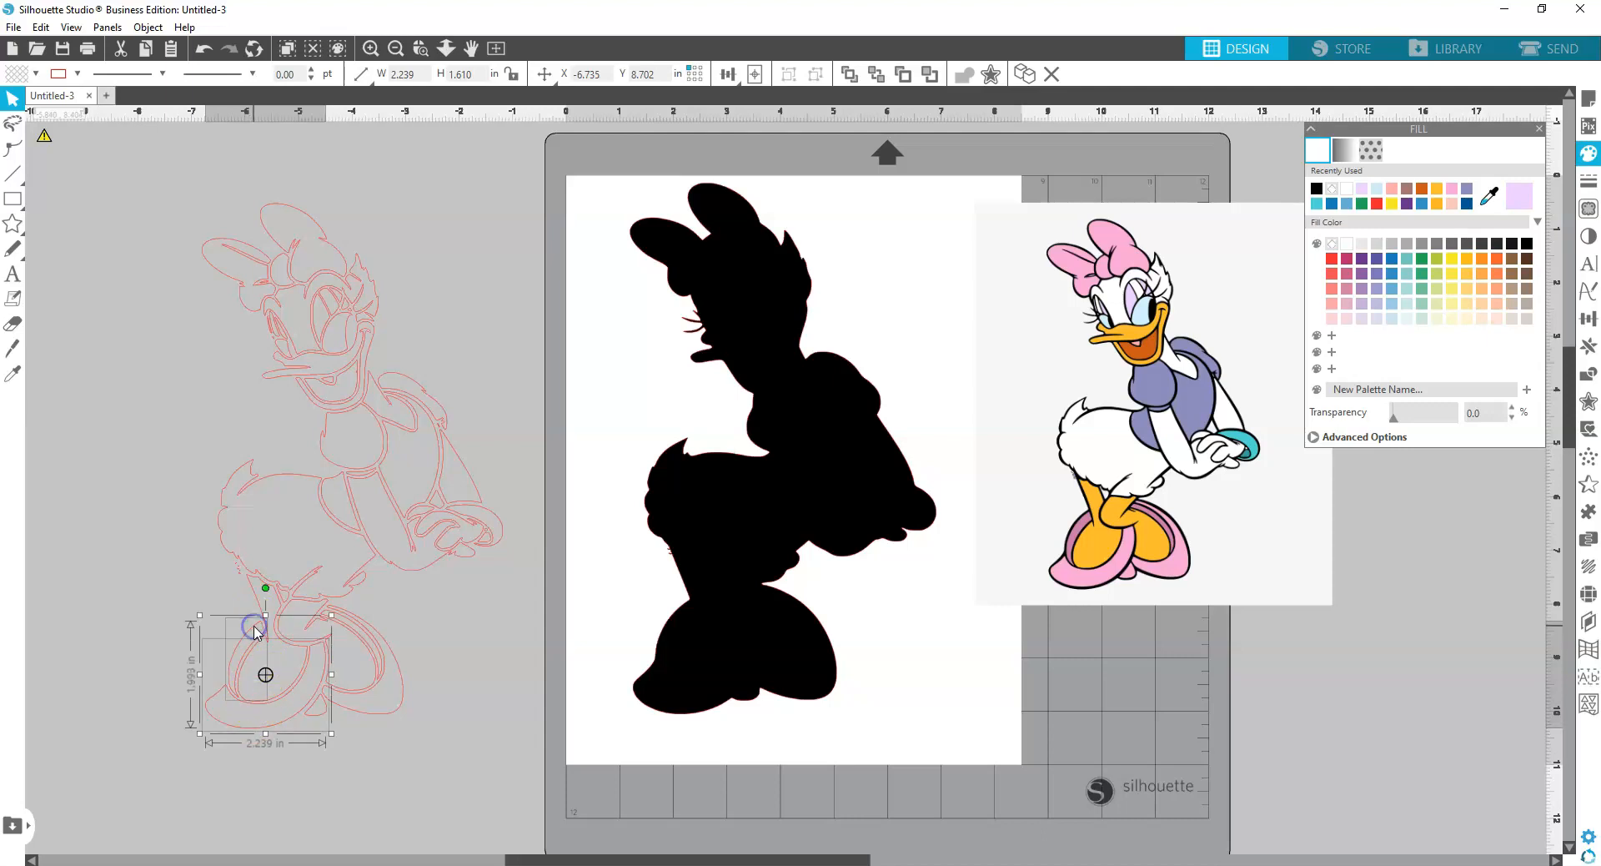
left_click(309, 715, "shift")
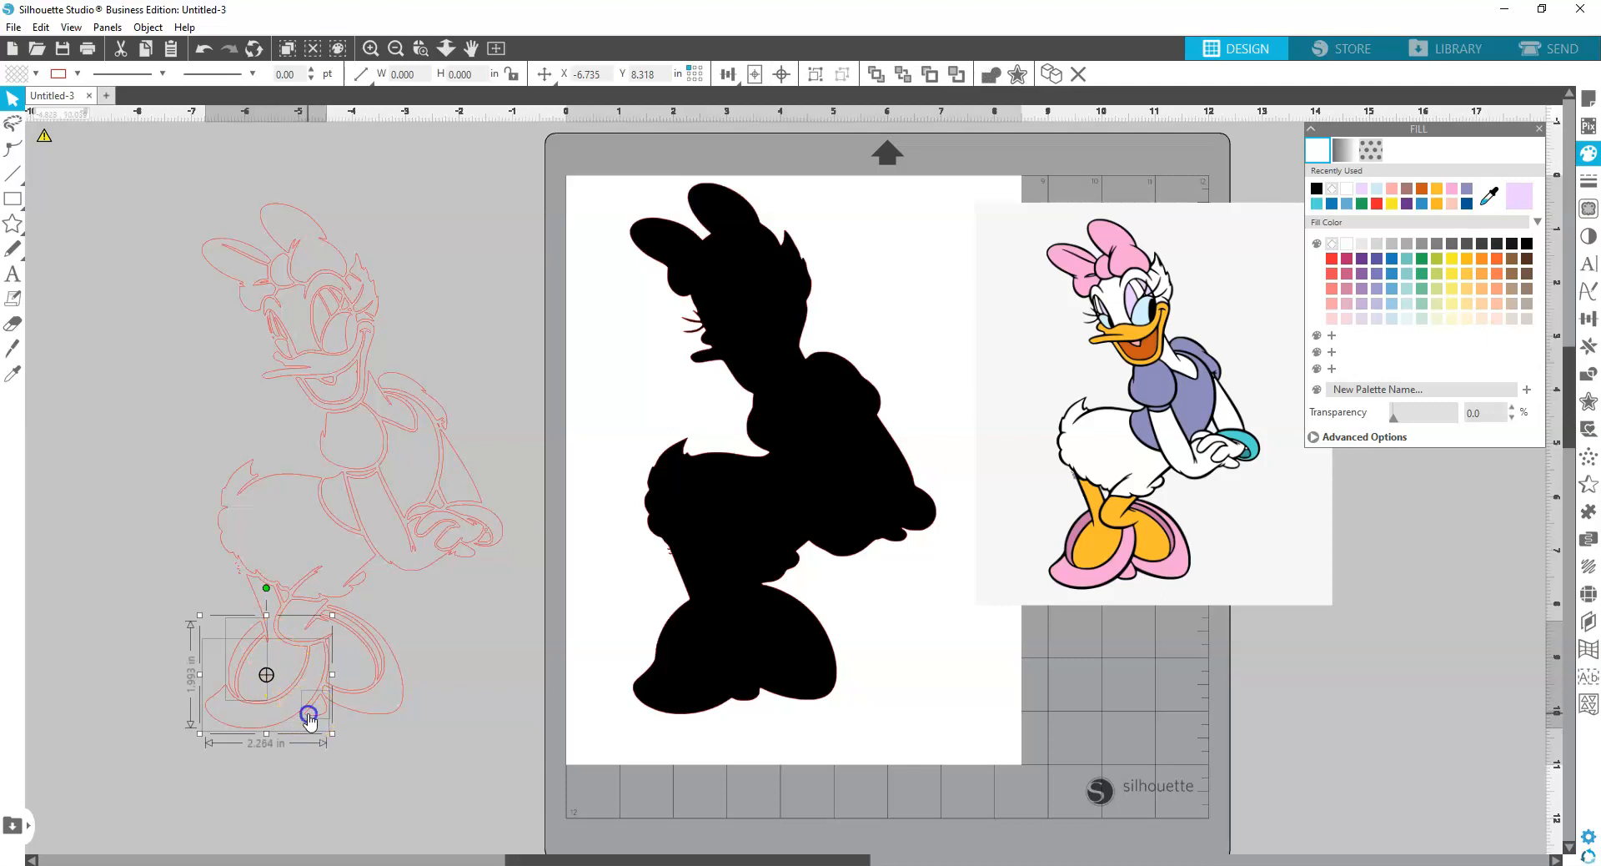
left_click(362, 711, "shift")
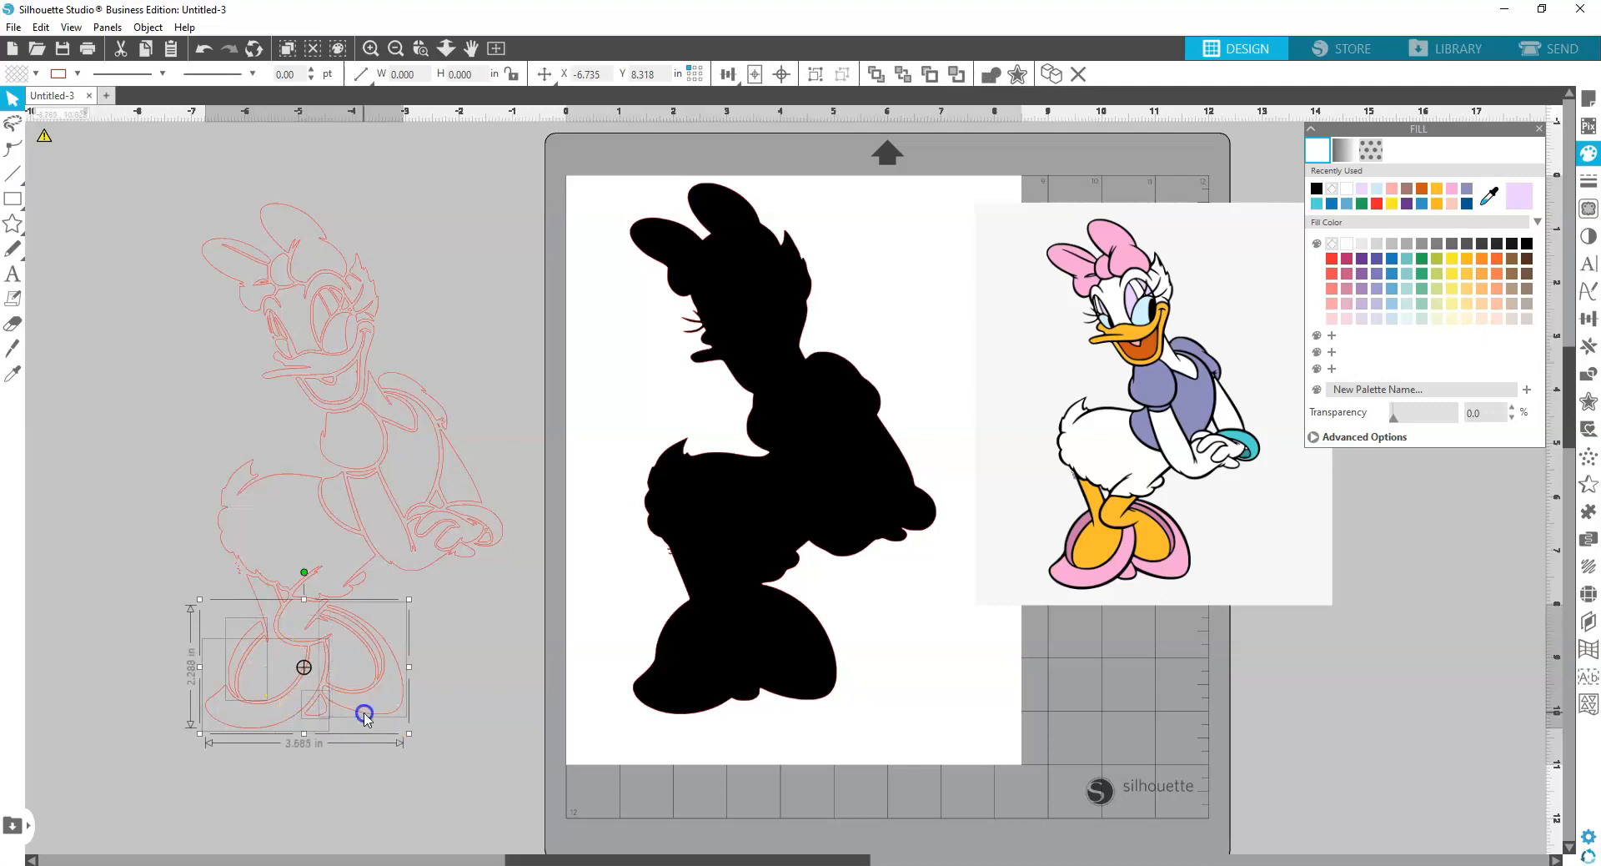
left_click(333, 622)
left_click(333, 619)
left_click_drag(334, 619, 410, 772)
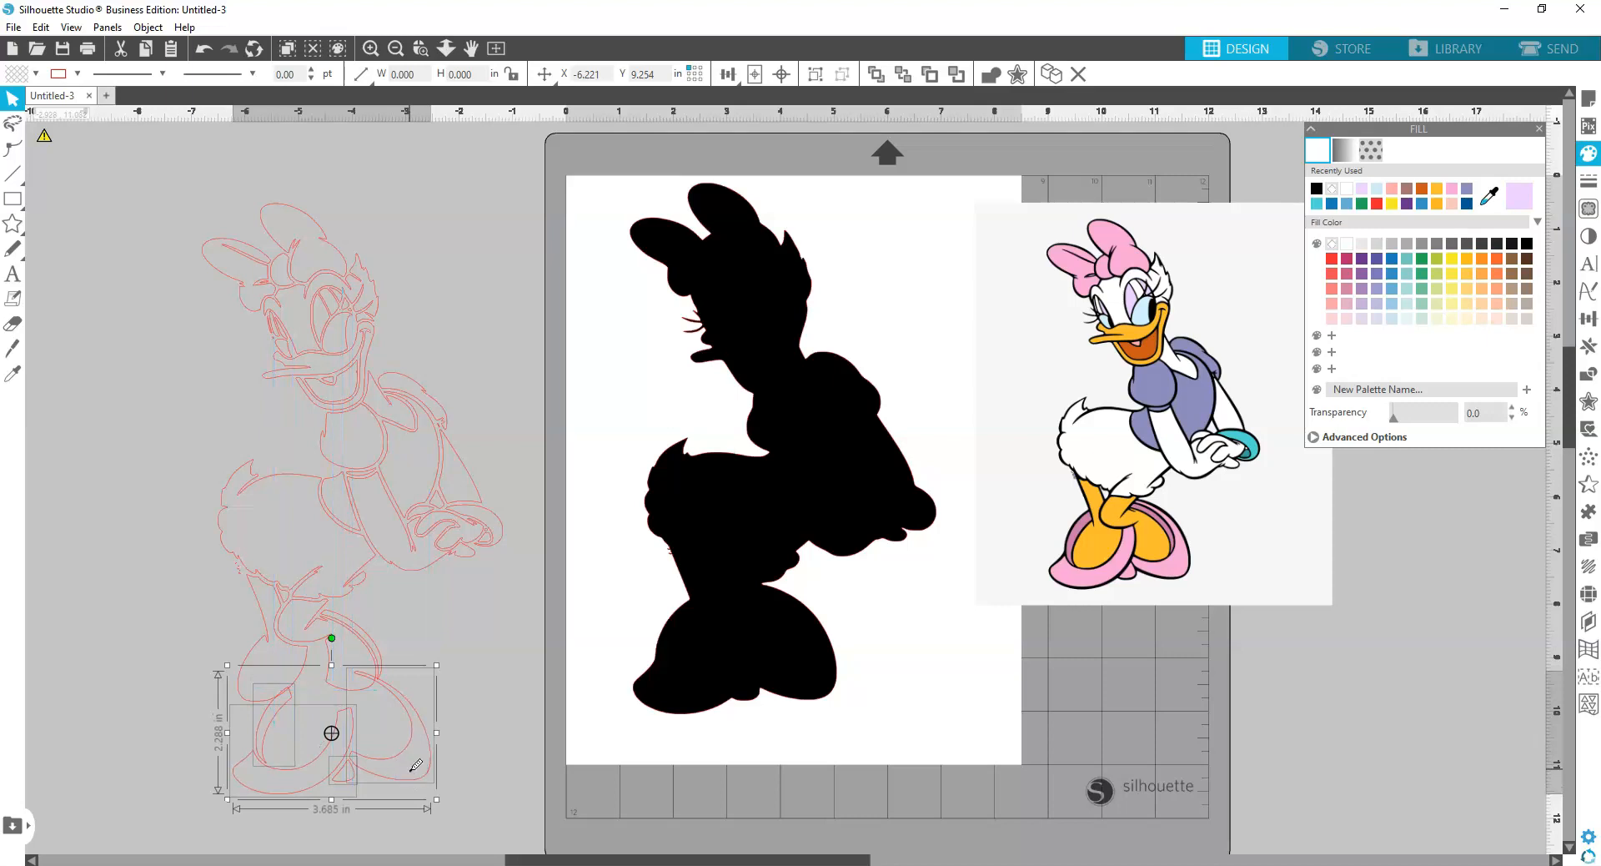
key("ctrl+z")
key("ctrl+z")
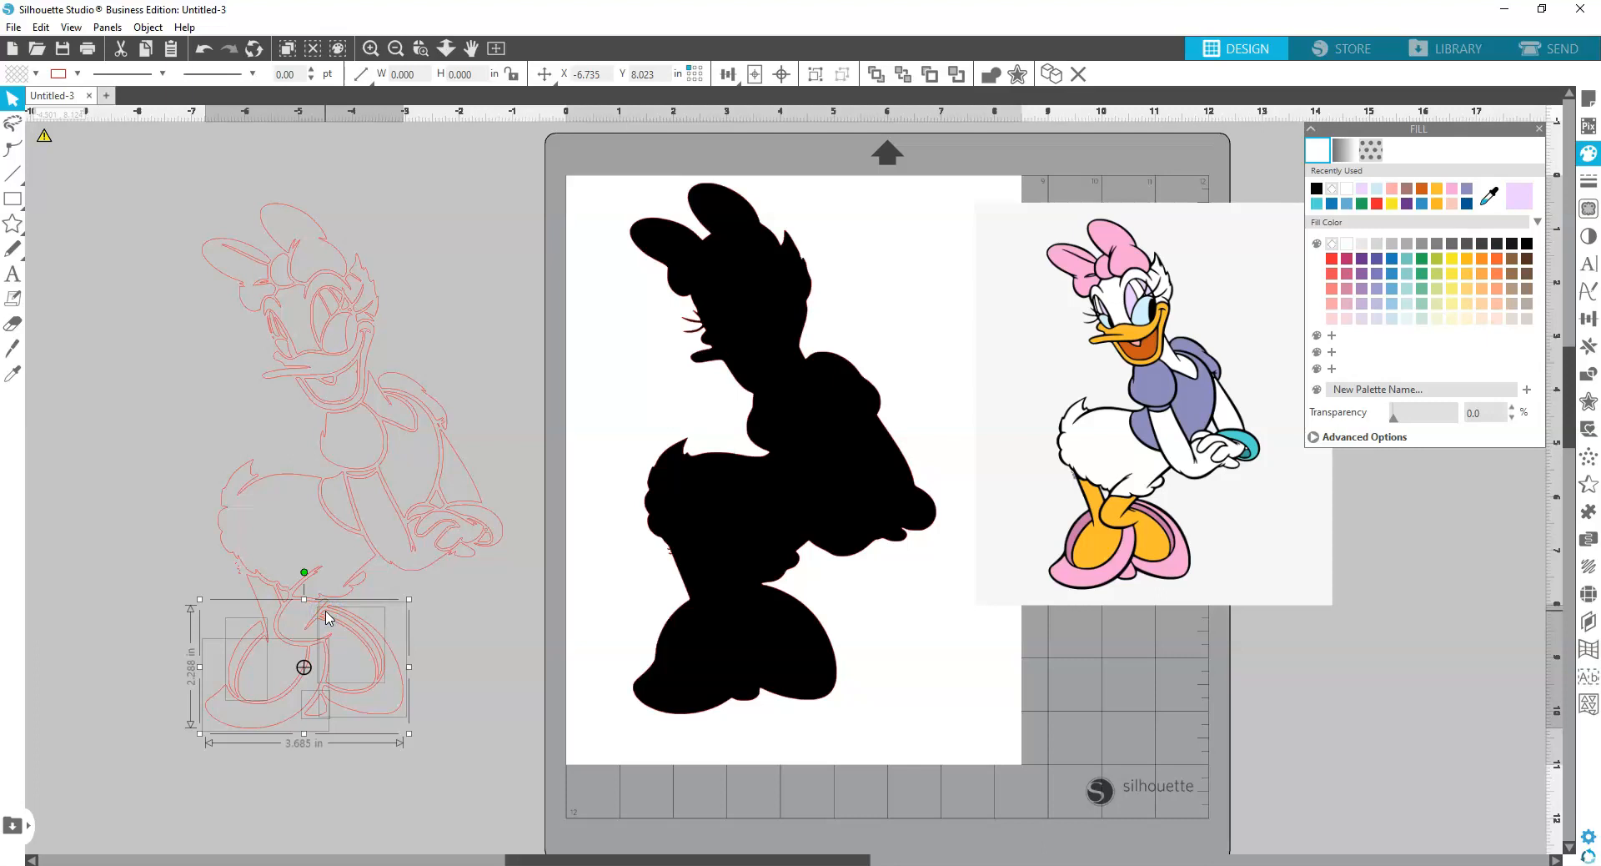
Fill the selected shoe pieces with the pink sampled from the shoe in the color reference image
left_click(1526, 224)
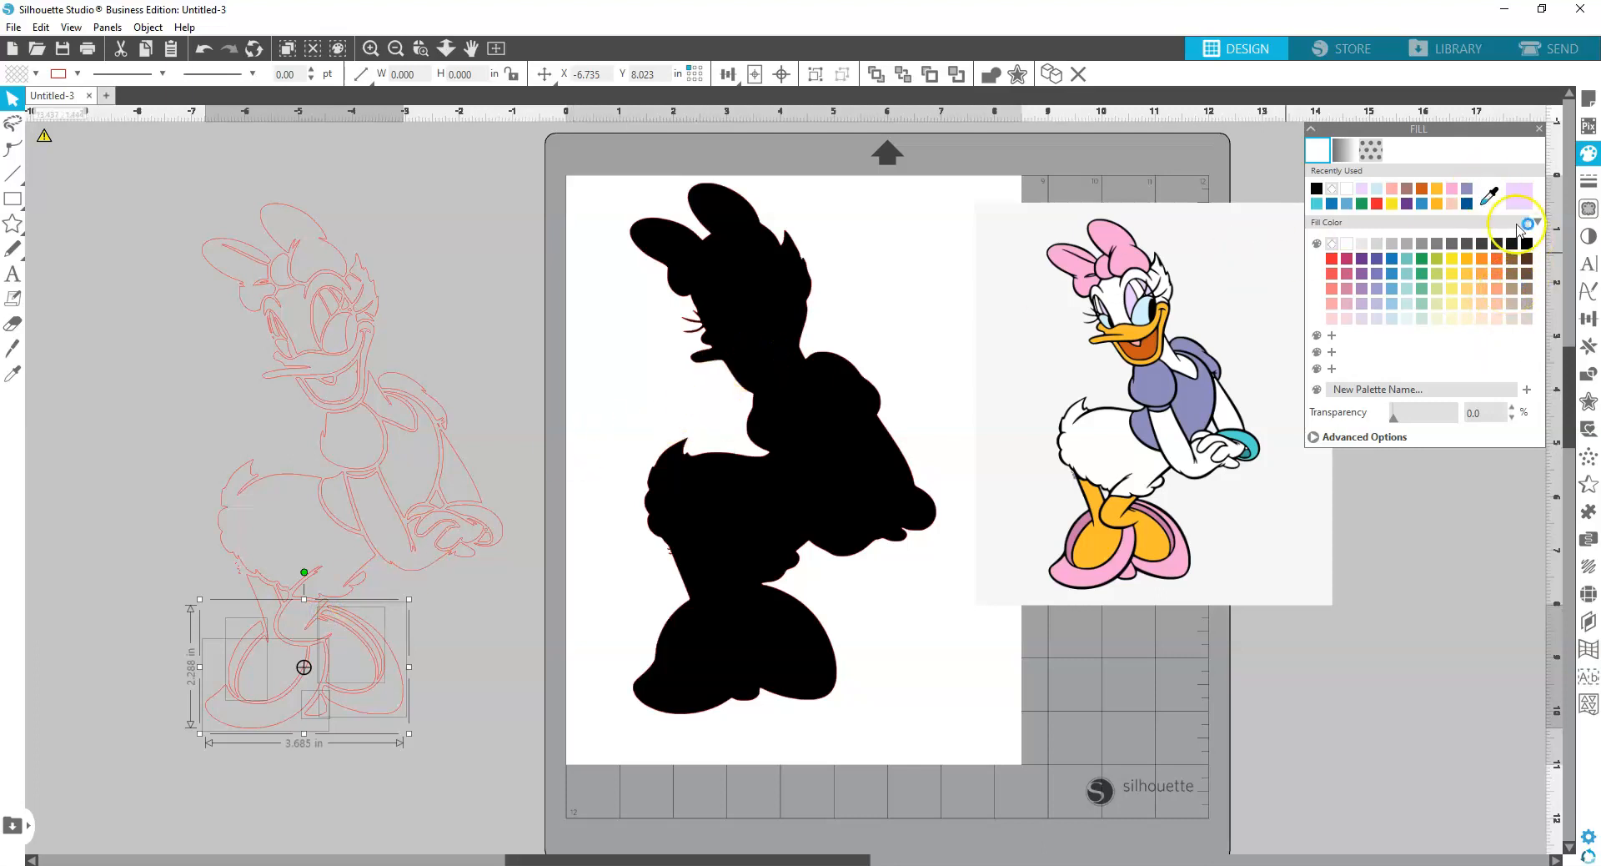
left_click(1493, 199)
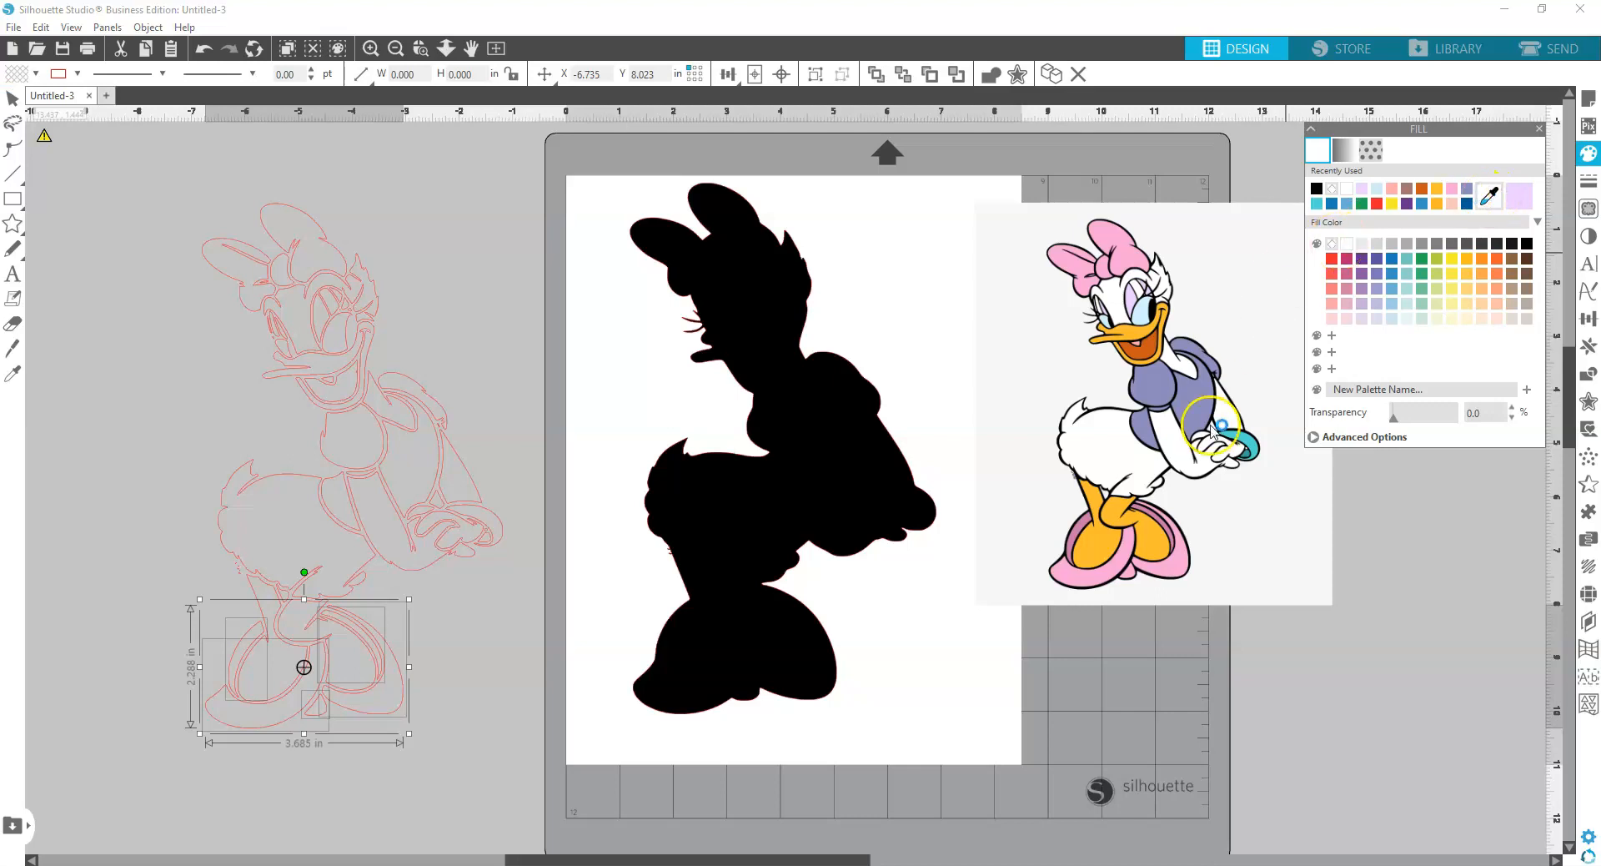
left_click(1126, 561)
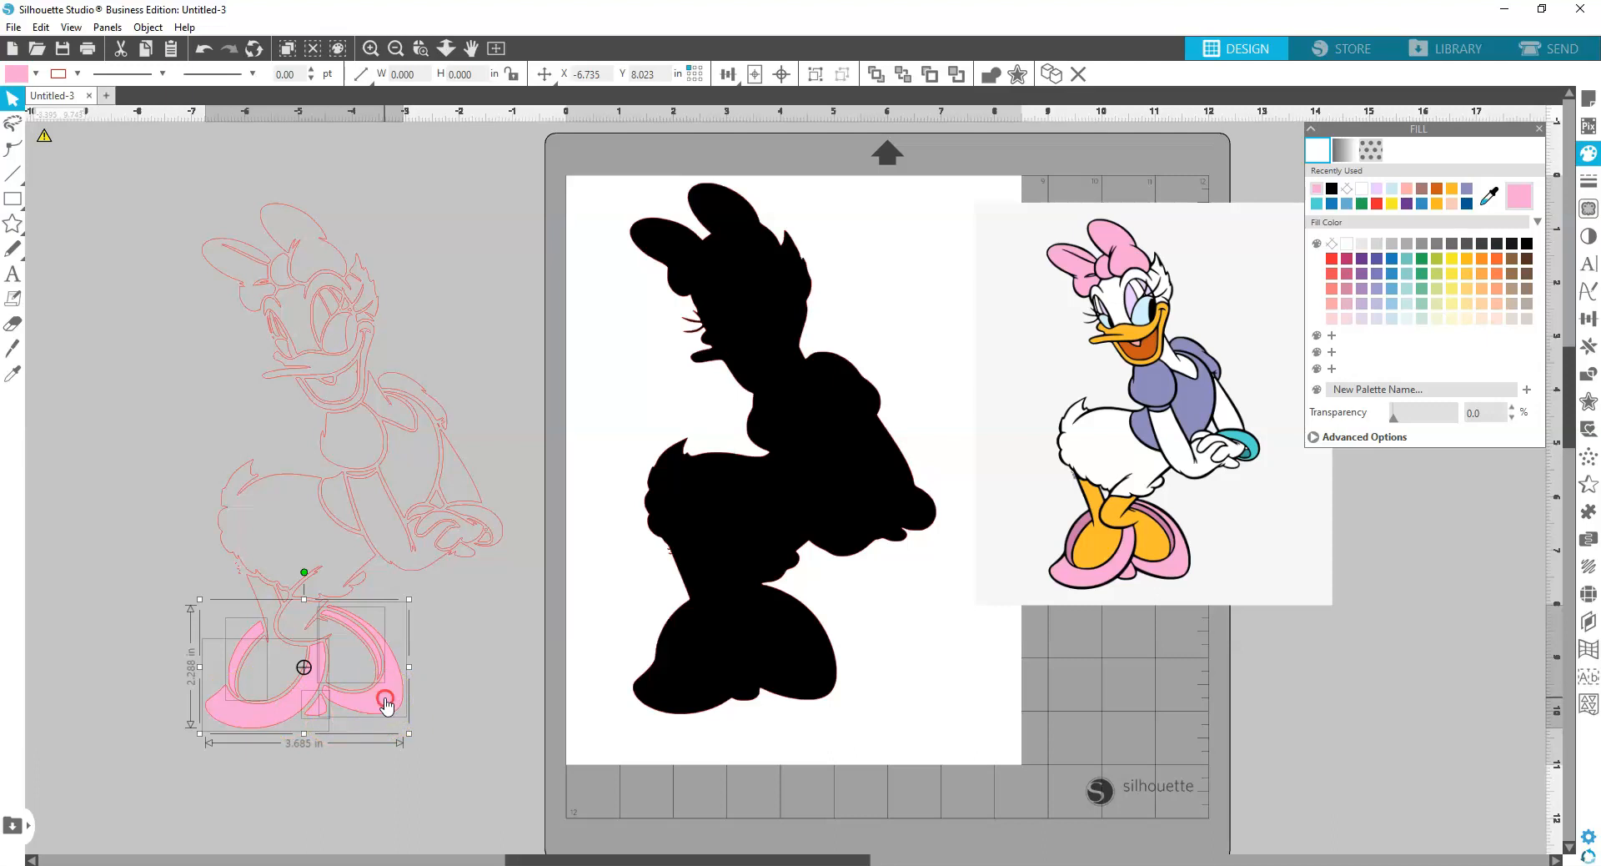
Group the pink shoe pieces and place them over the feet of the black silhouette on the page
right_click(386, 705)
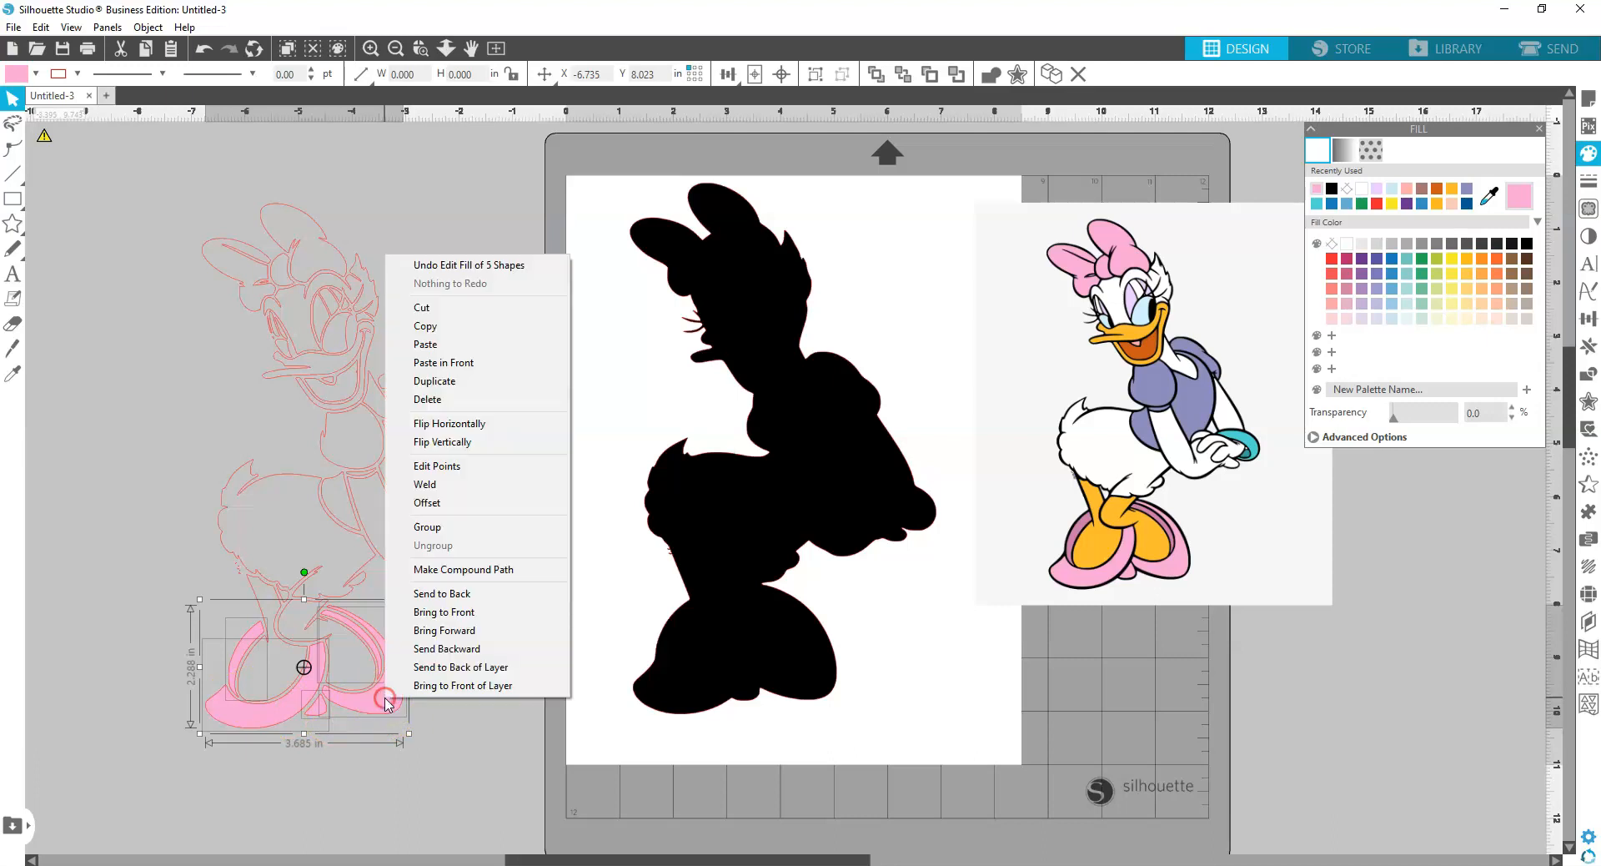
left_click(440, 532)
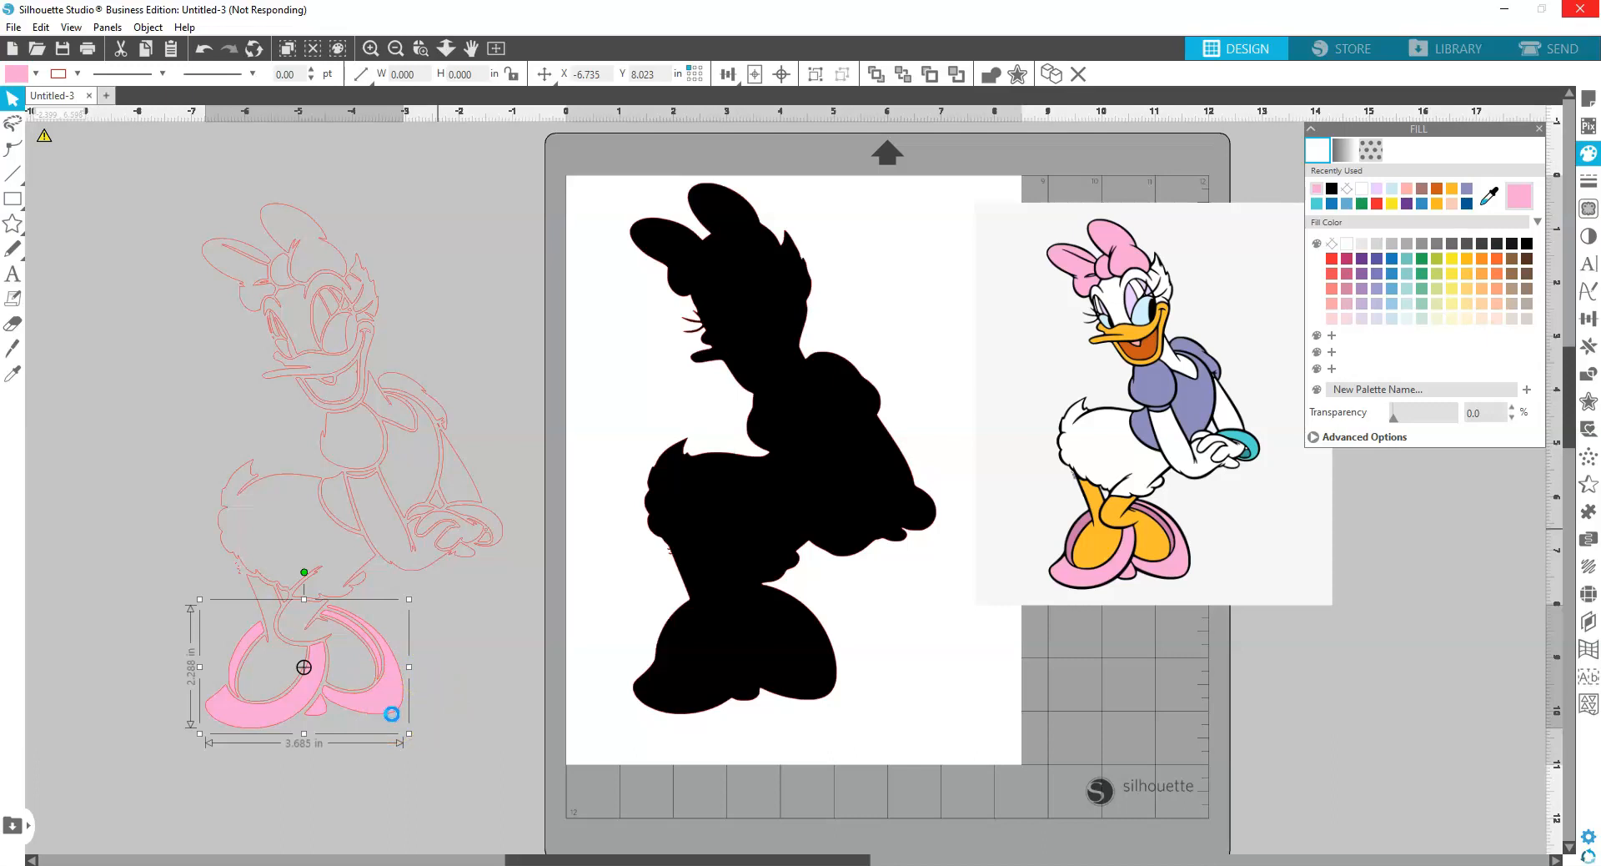
left_click(401, 710)
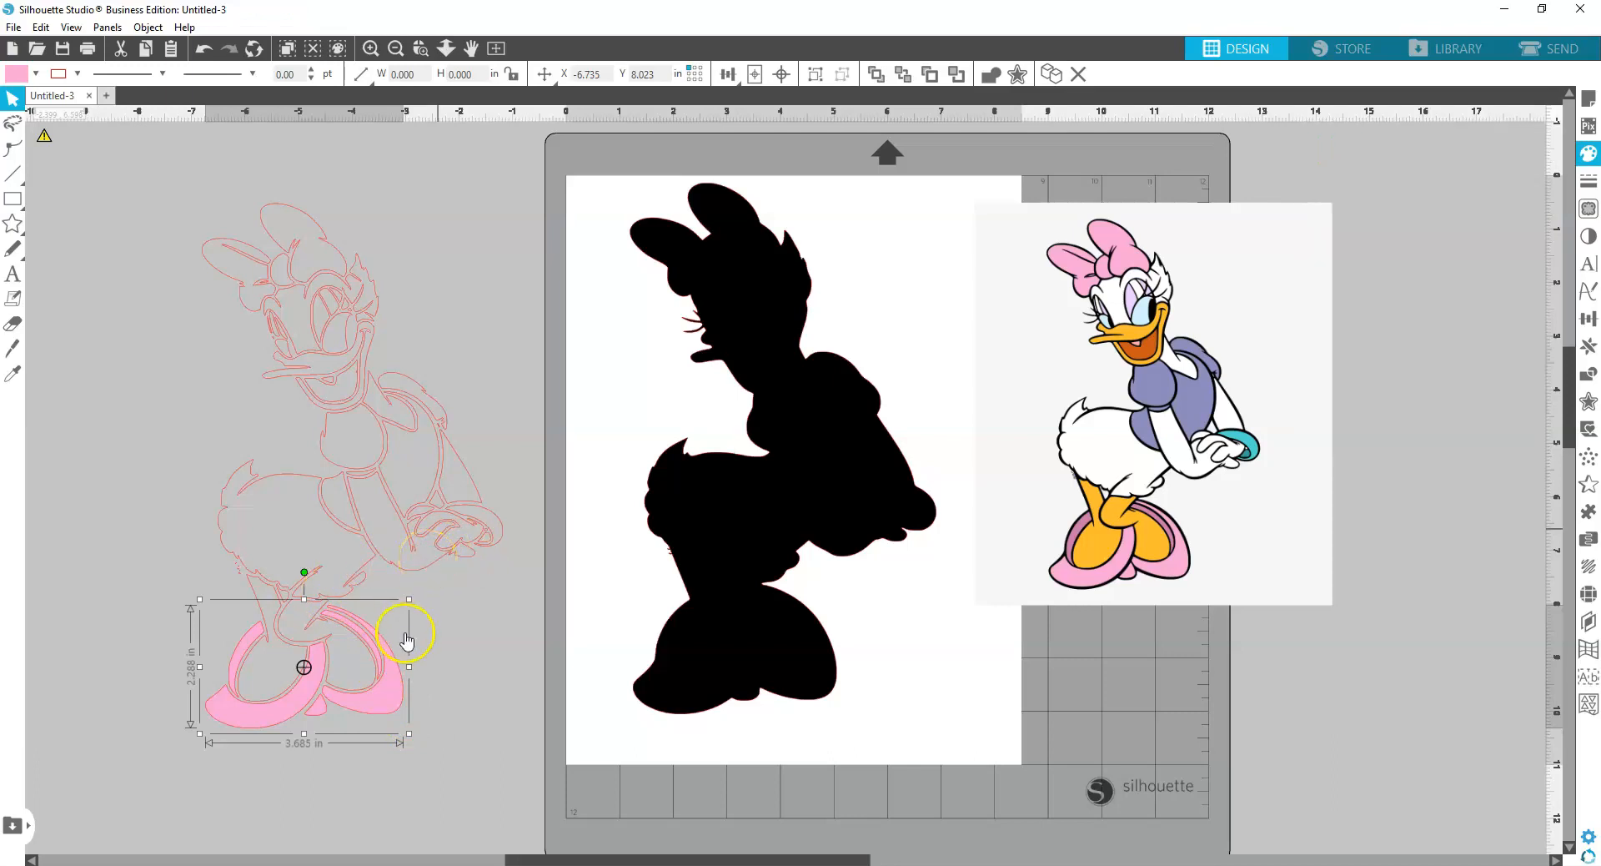
left_click_drag(367, 711, 755, 678)
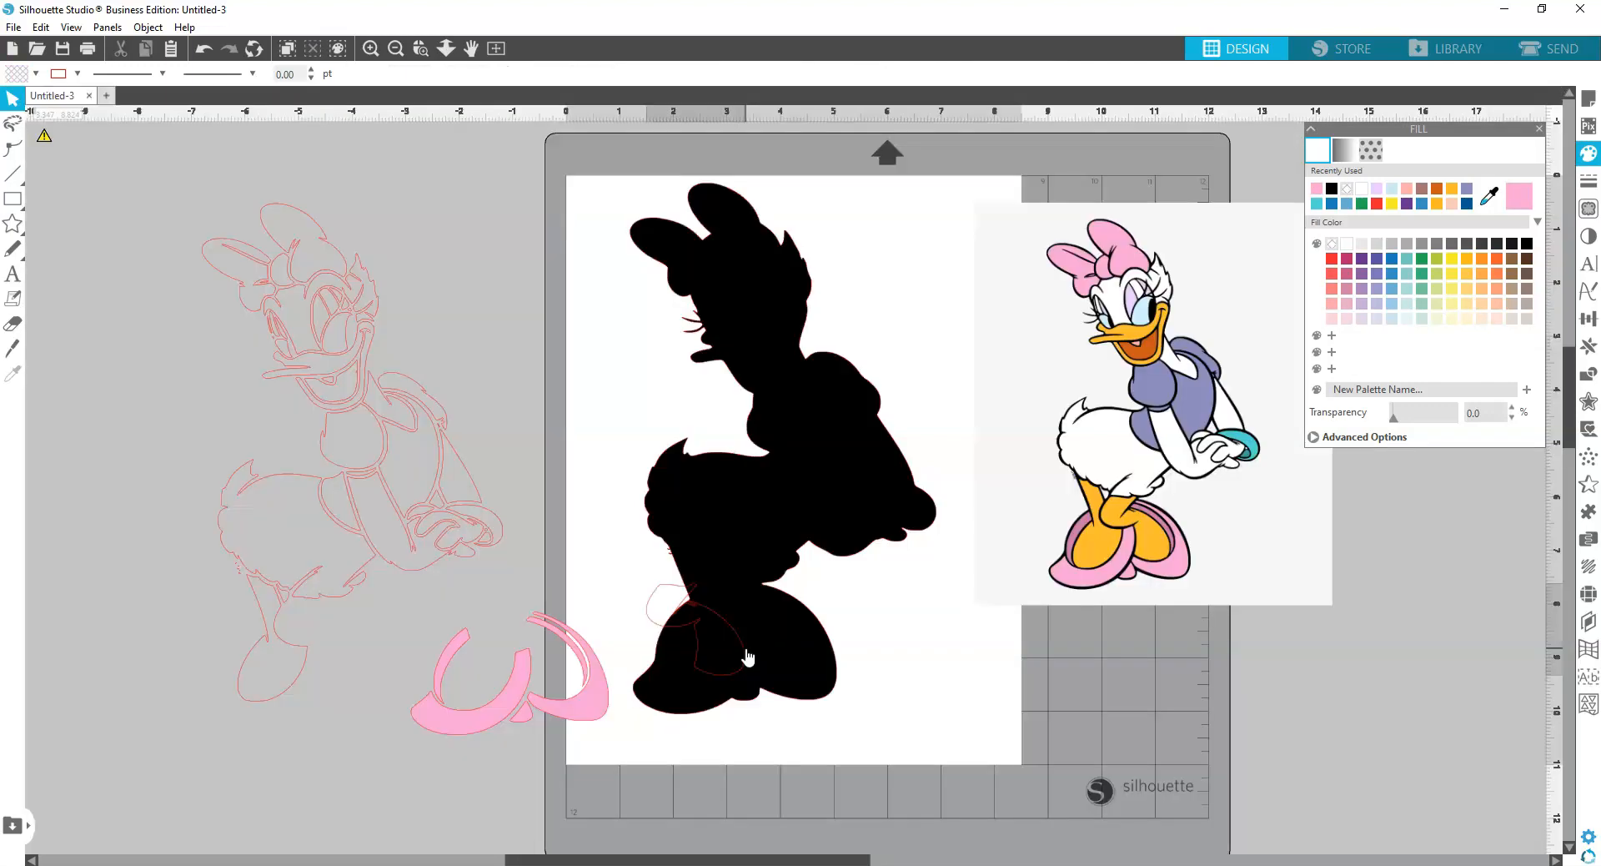
key("ctrl+z")
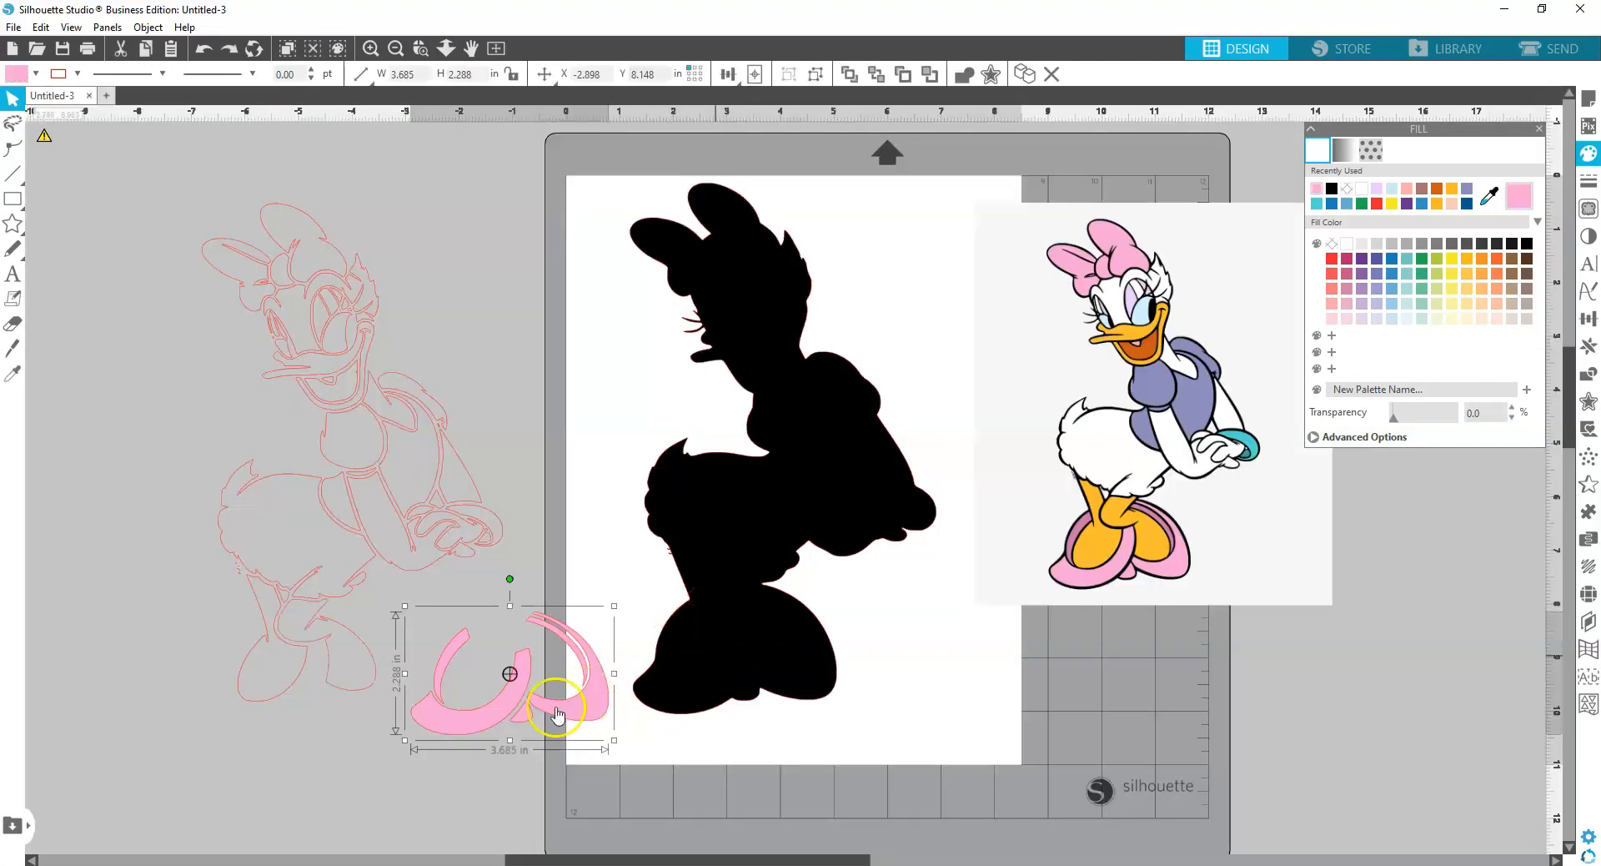
left_click_drag(610, 717, 817, 693)
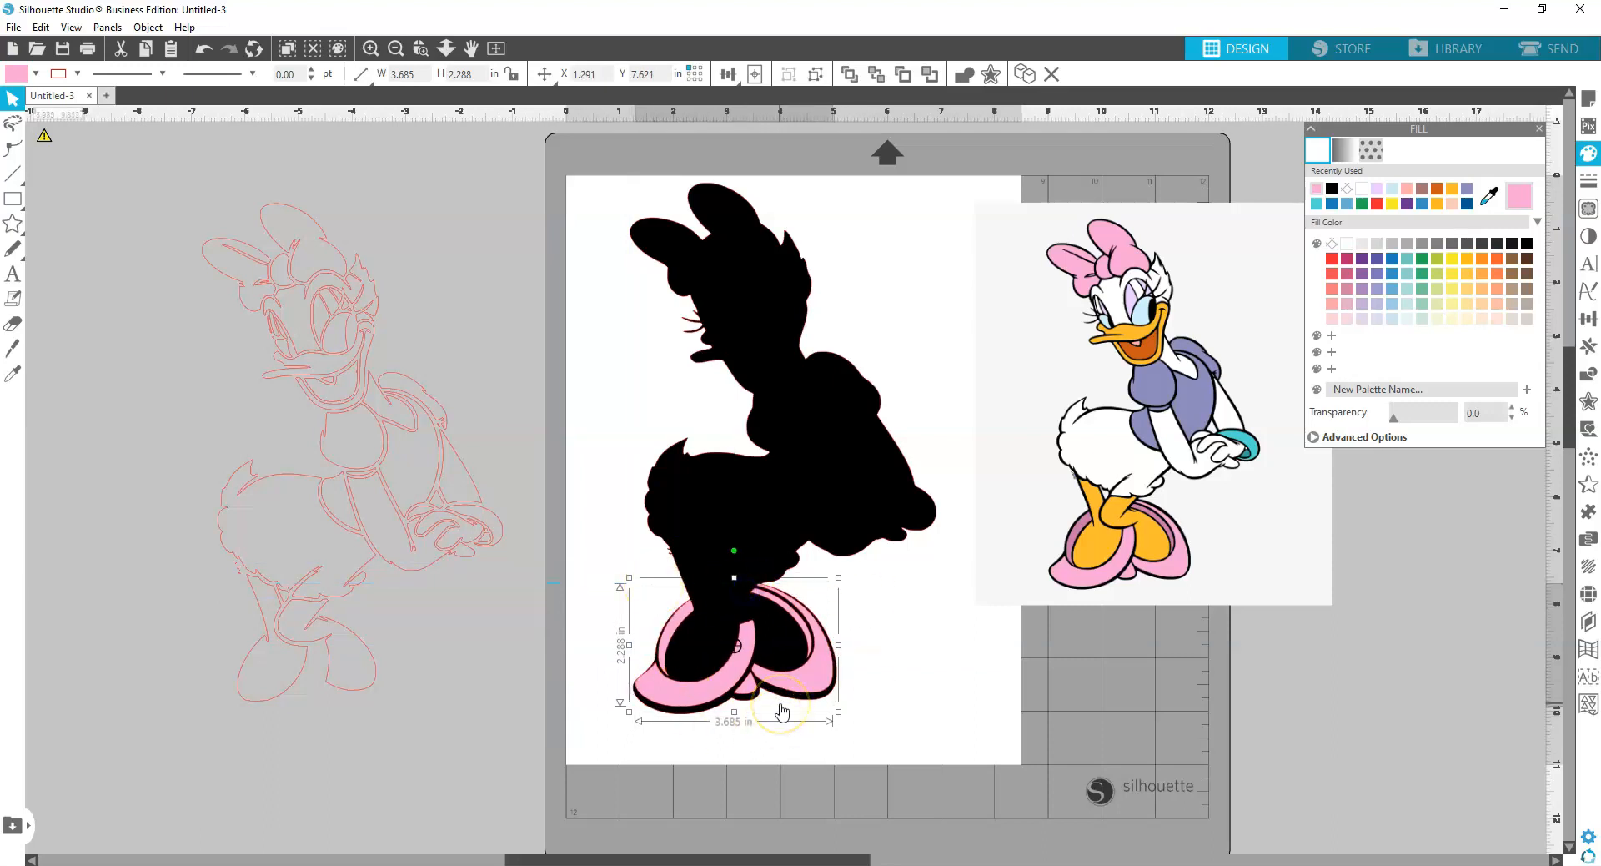
Fill both leg pieces and the beak of the traced outline with the orange-yellow sampled from the leg in the reference image
left_click(338, 689)
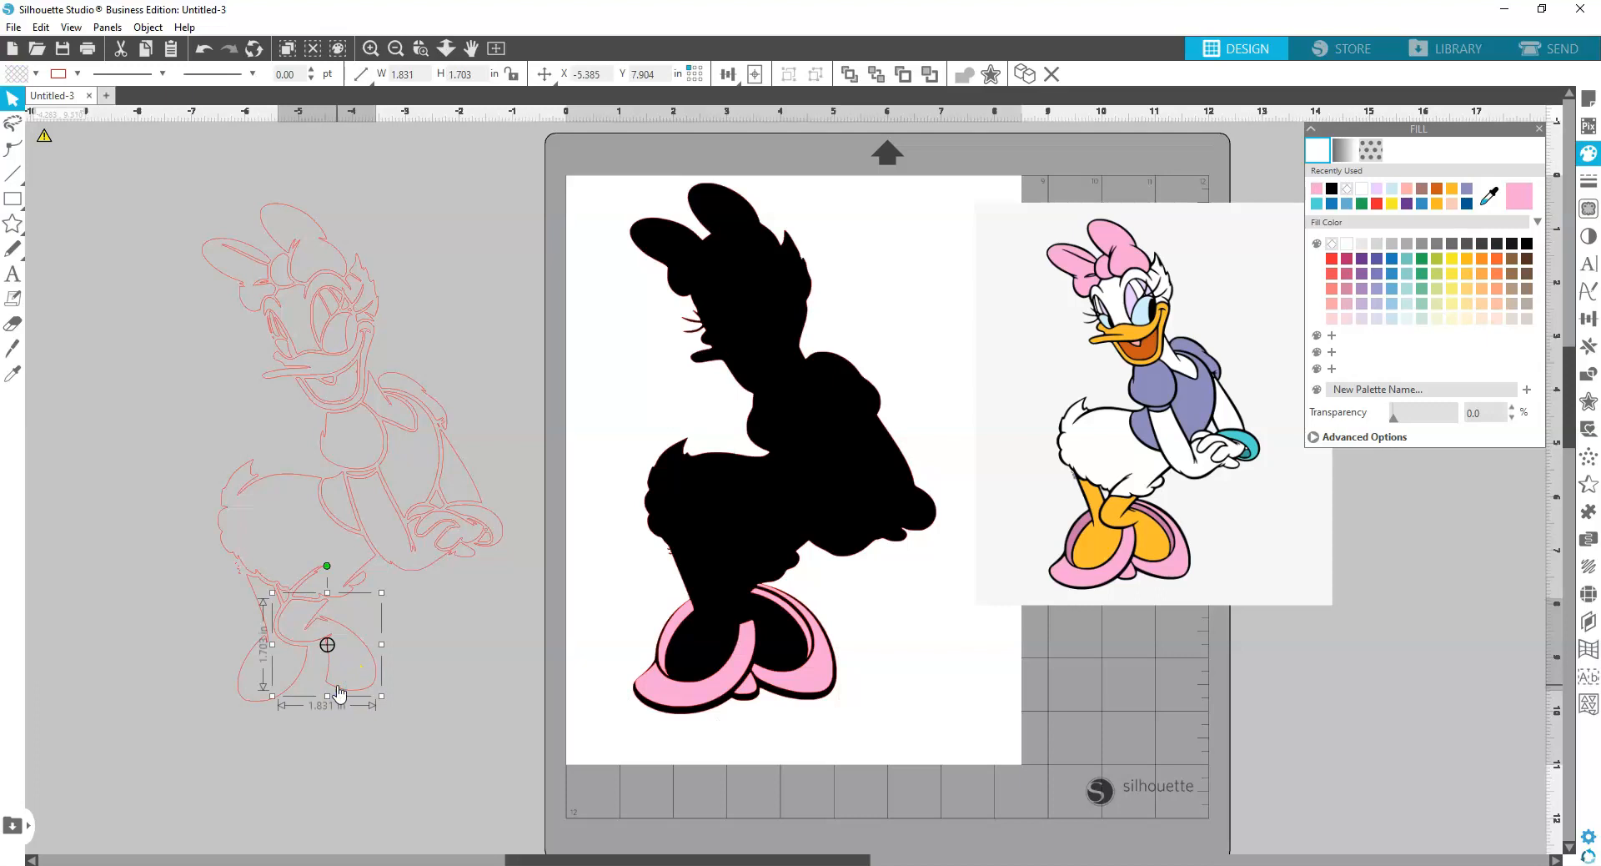
left_click(247, 701, "shift")
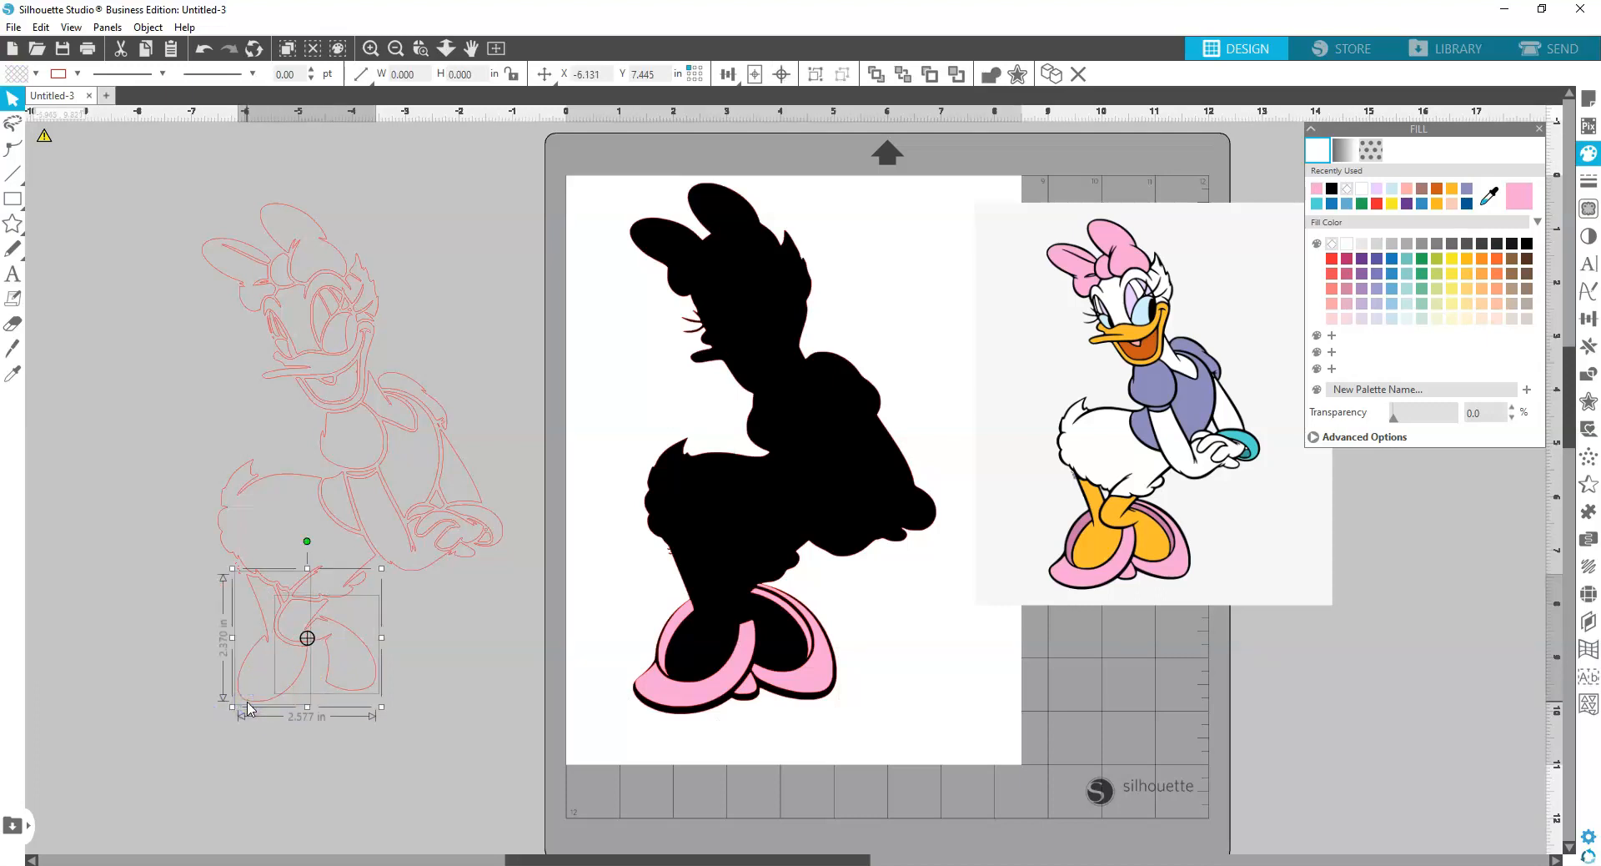
left_click(276, 387, "shift")
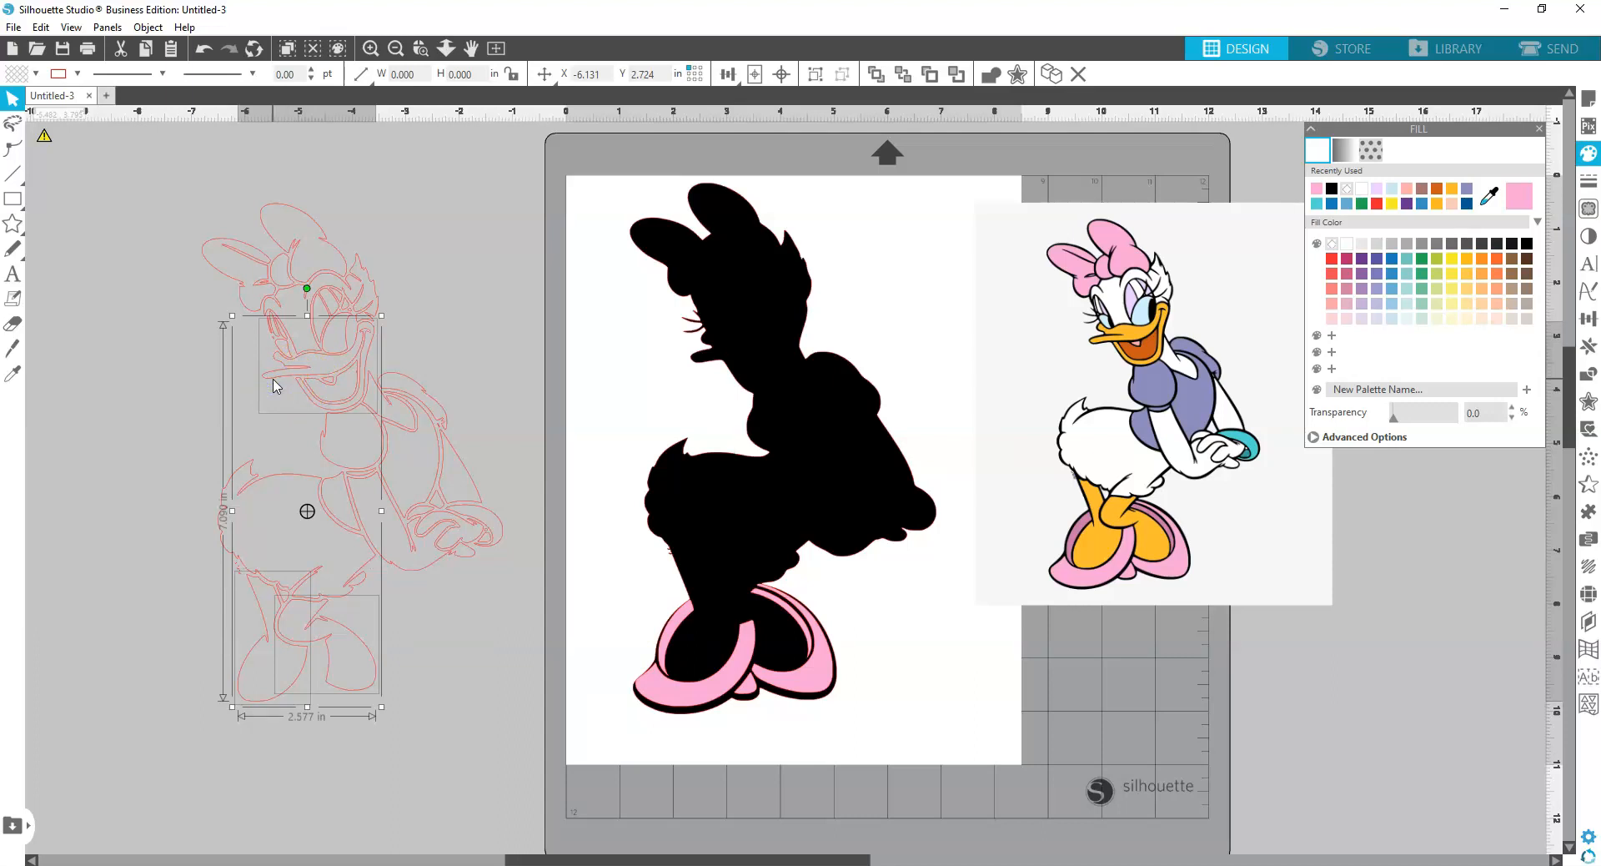
left_click(1491, 198)
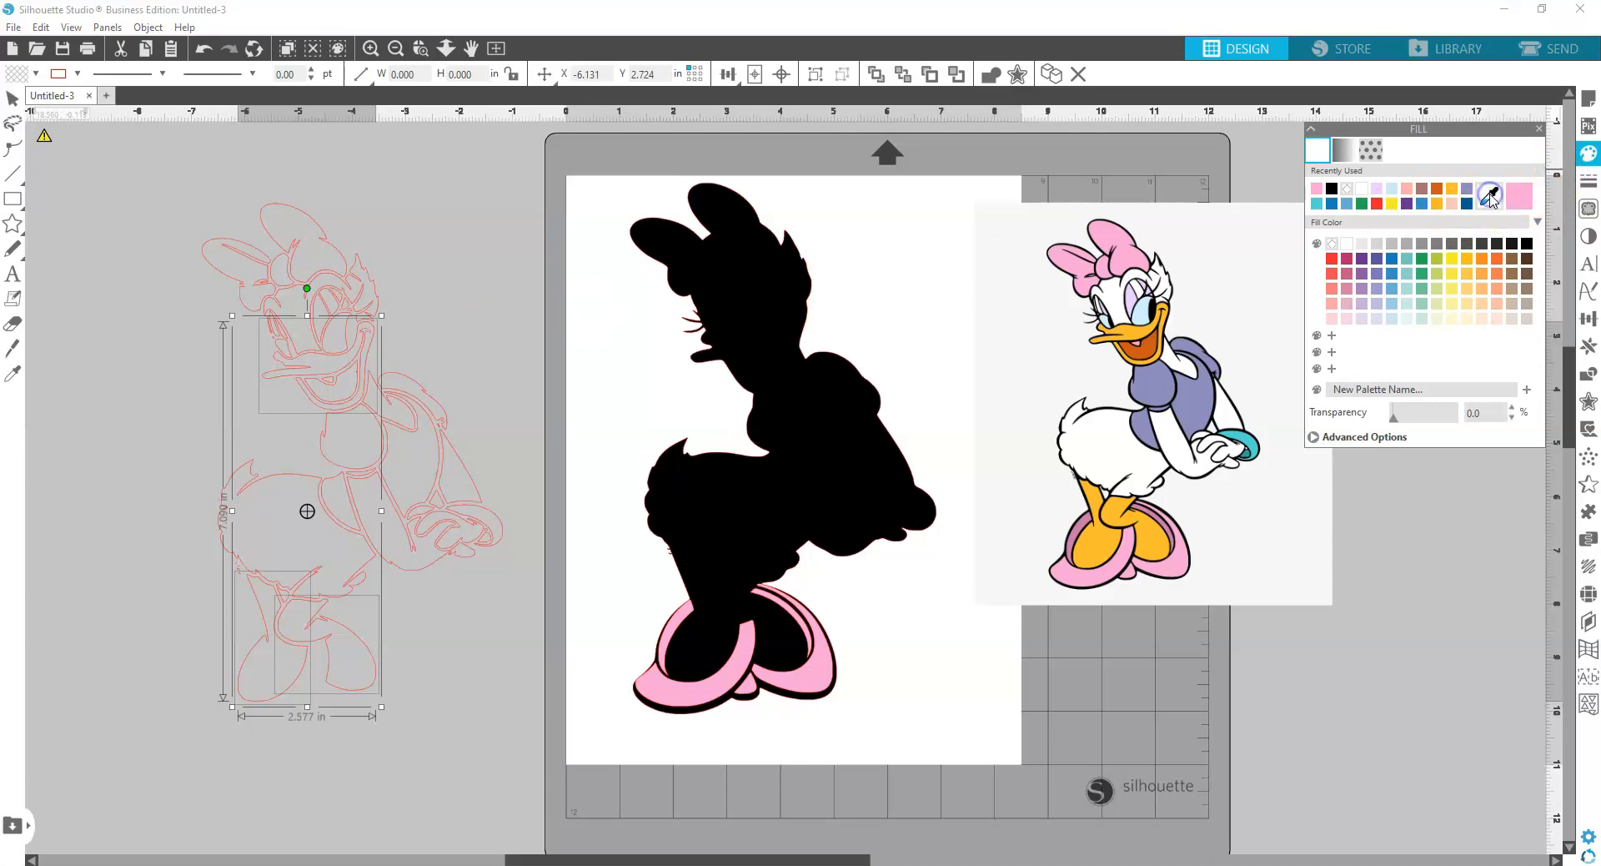
left_click(1103, 546)
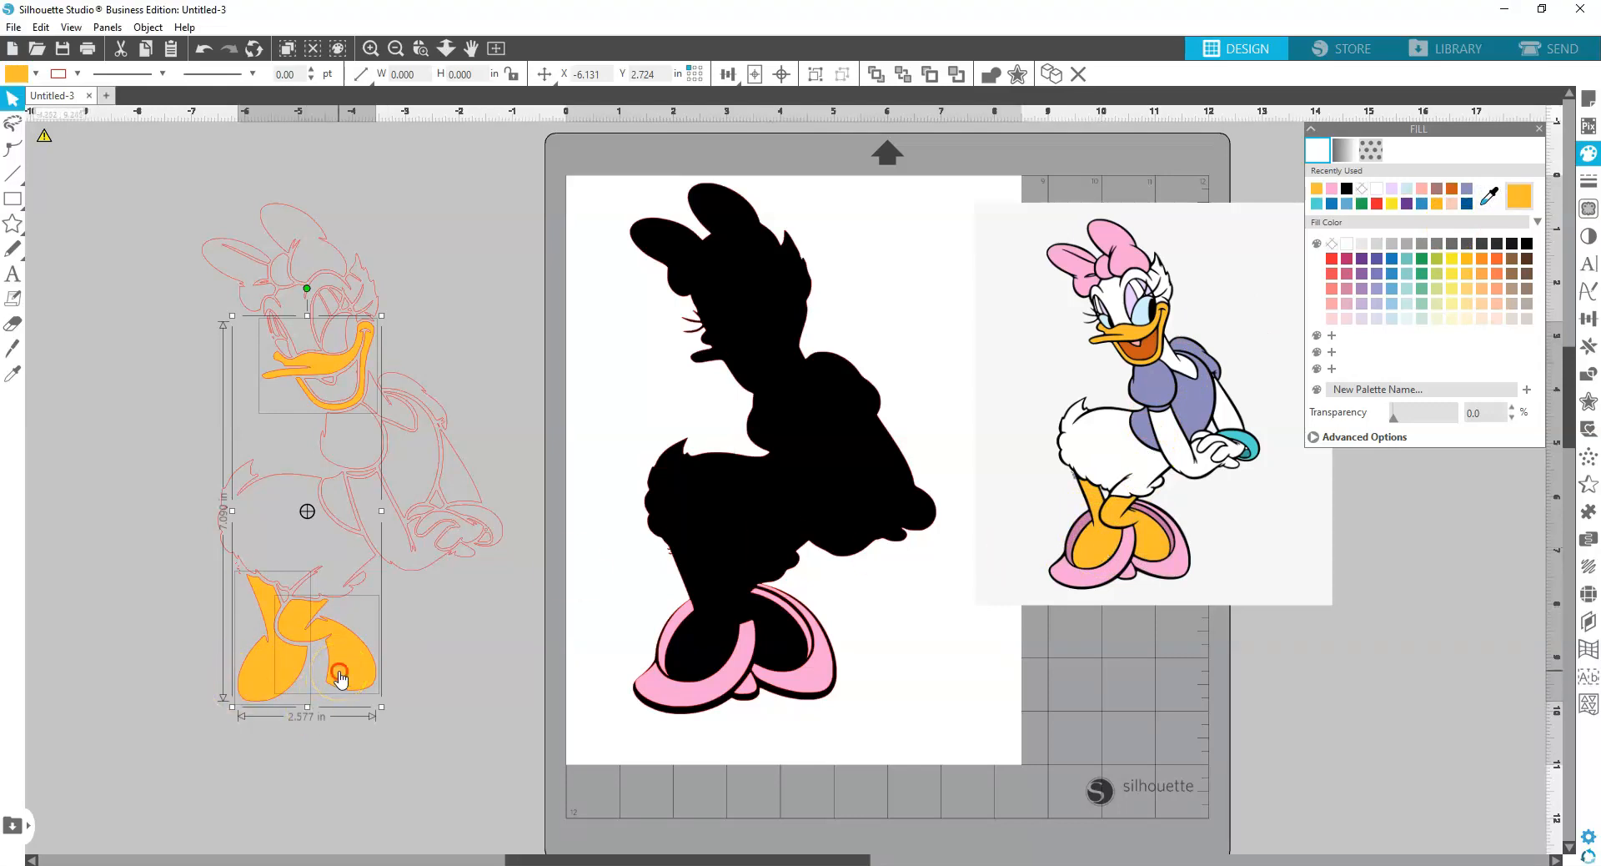
Group the orange-yellow legs and beak and align them over the black silhouette on the page
right_click(339, 677)
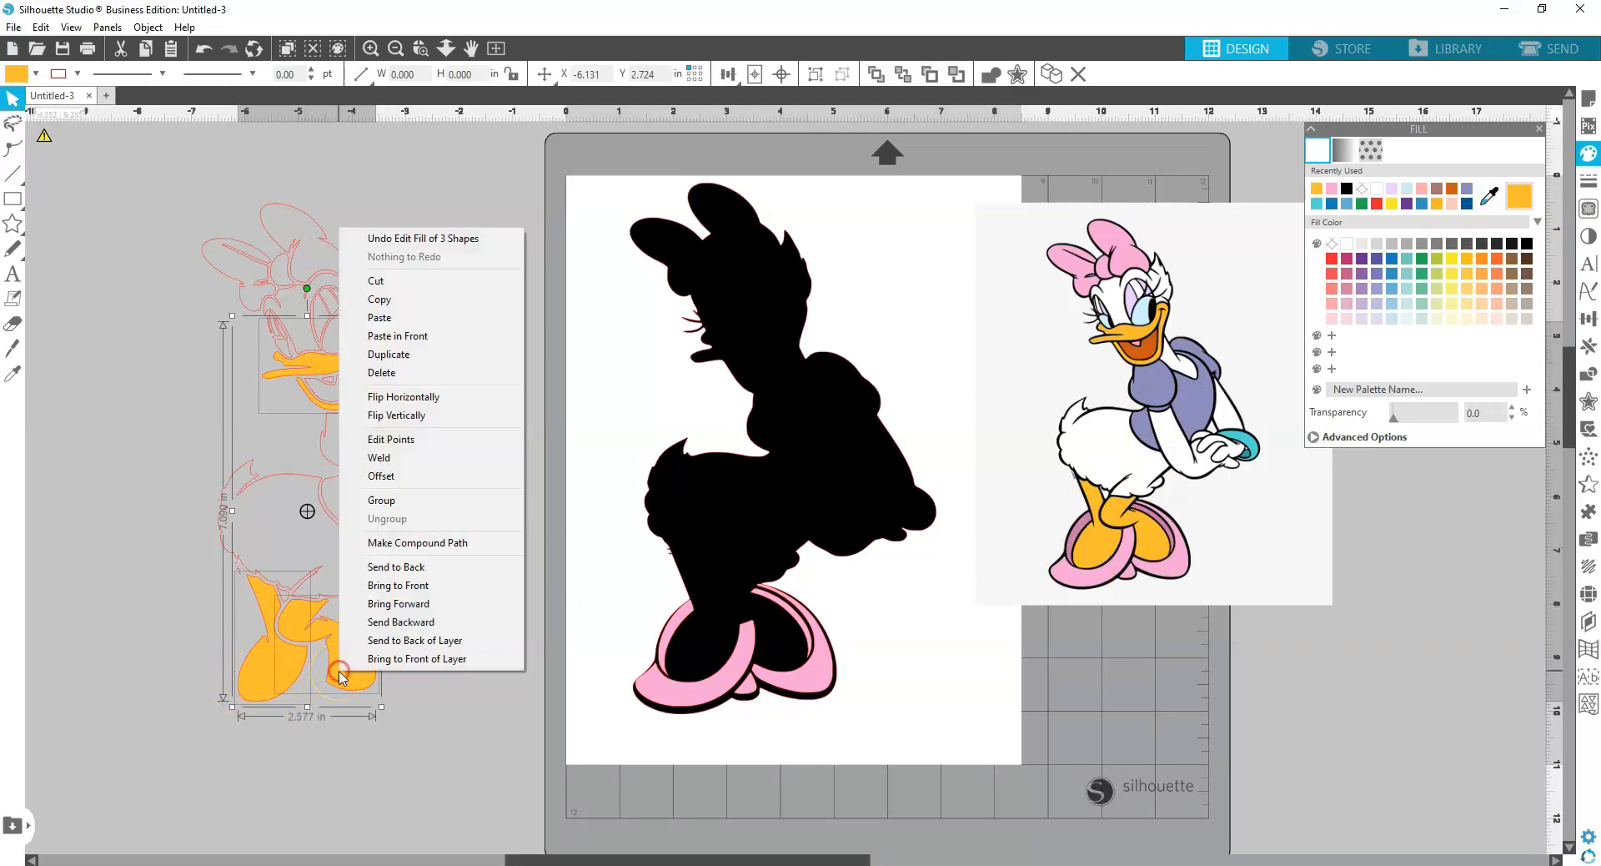
left_click(397, 504)
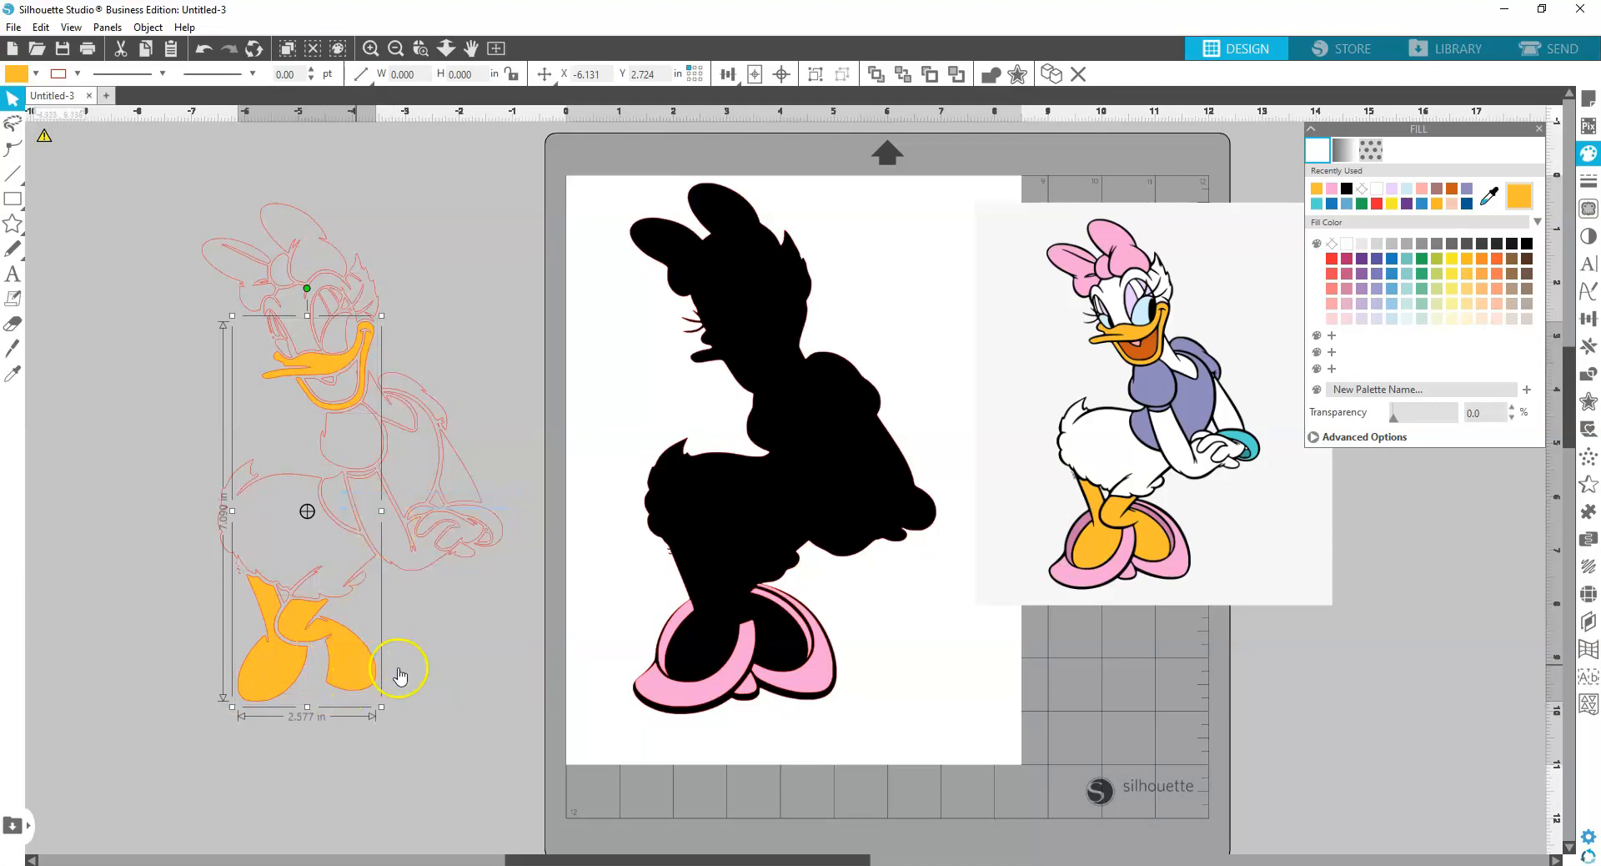
left_click_drag(399, 674, 779, 647)
left_click_drag(791, 652, 790, 648)
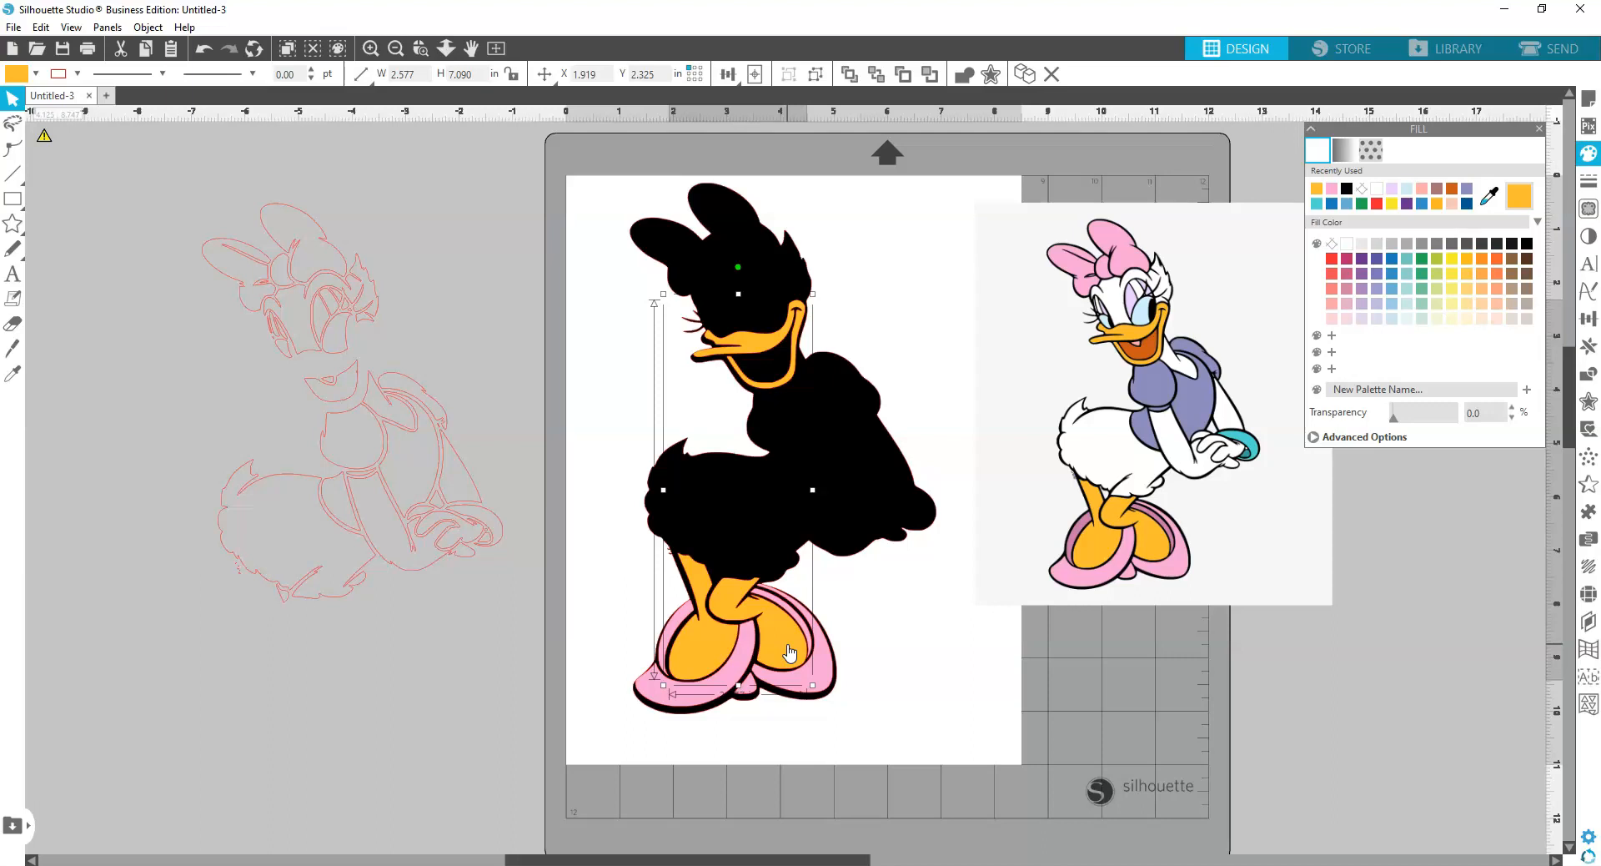
Select the feathered lower body, the small piece beneath it, the arms, the hand and the neck in the traced outline
left_click(220, 540)
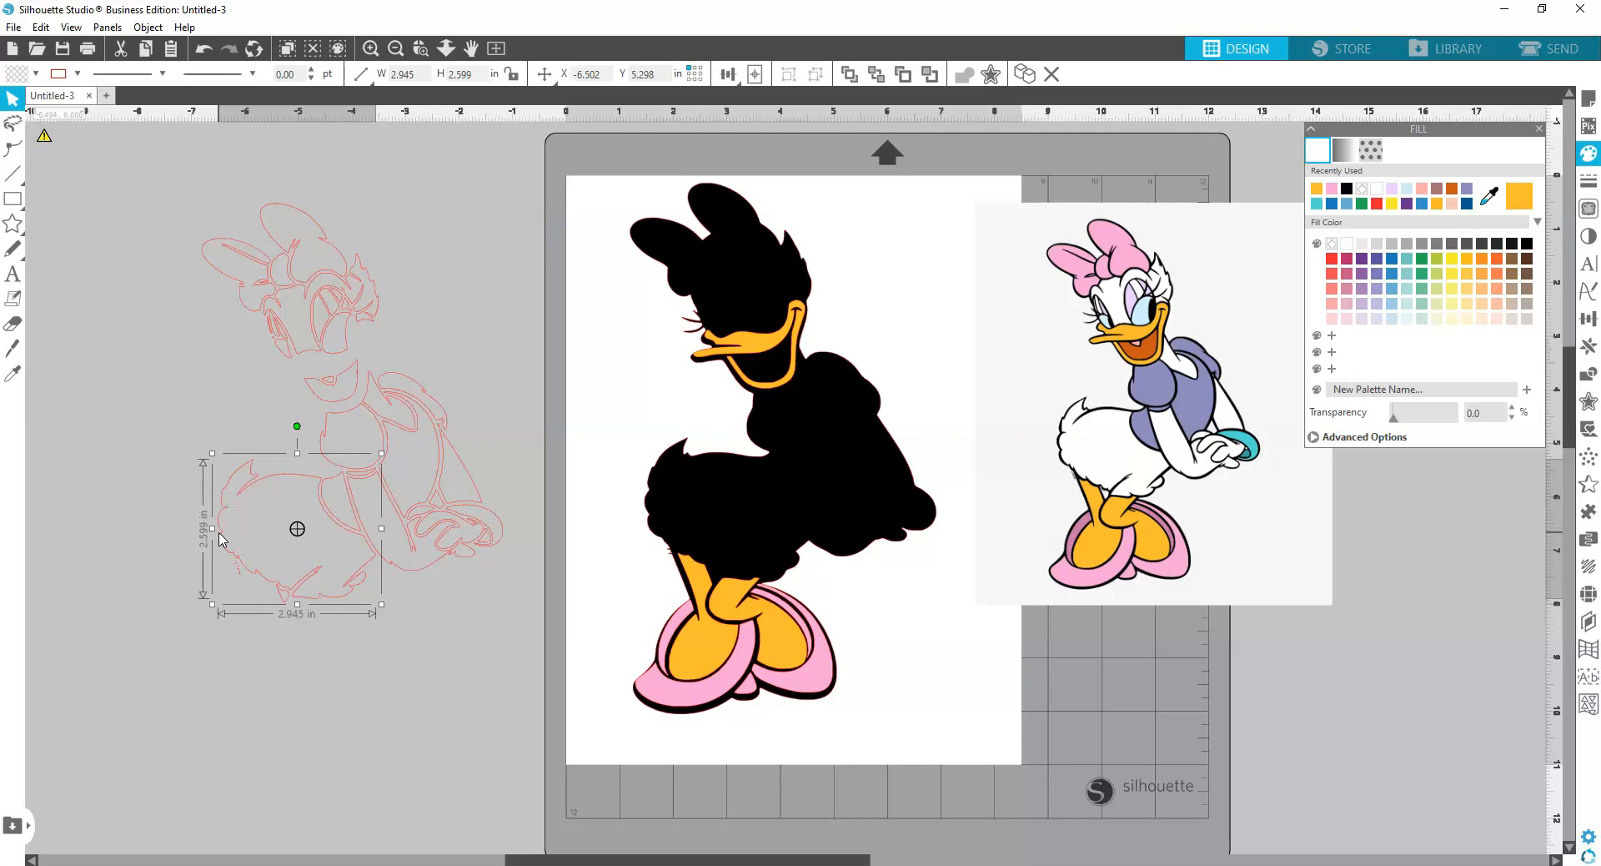
left_click(281, 598)
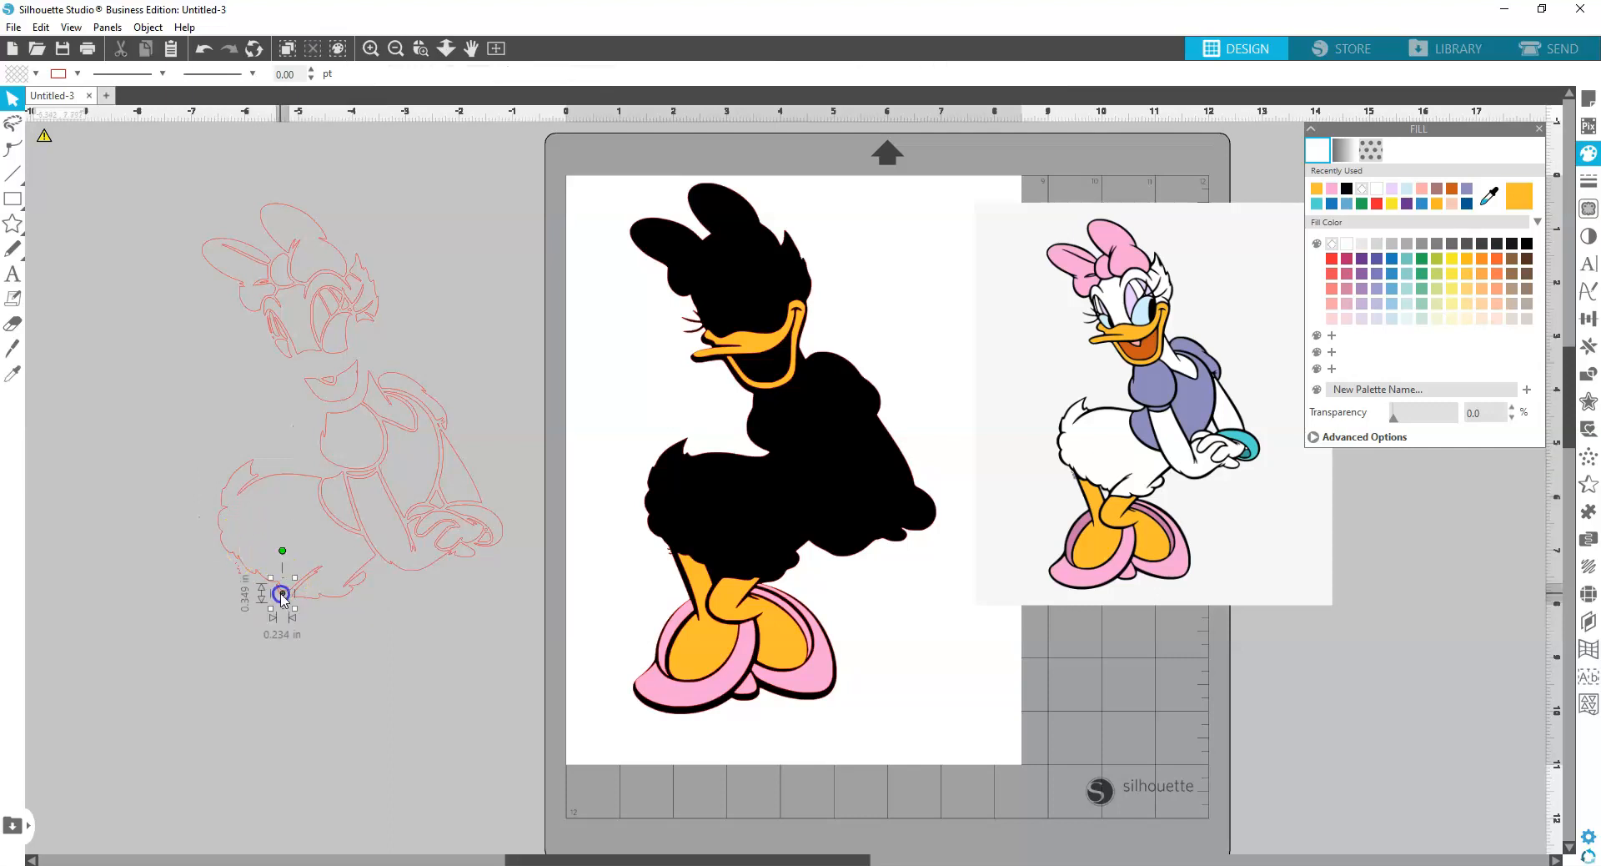
left_click(275, 586)
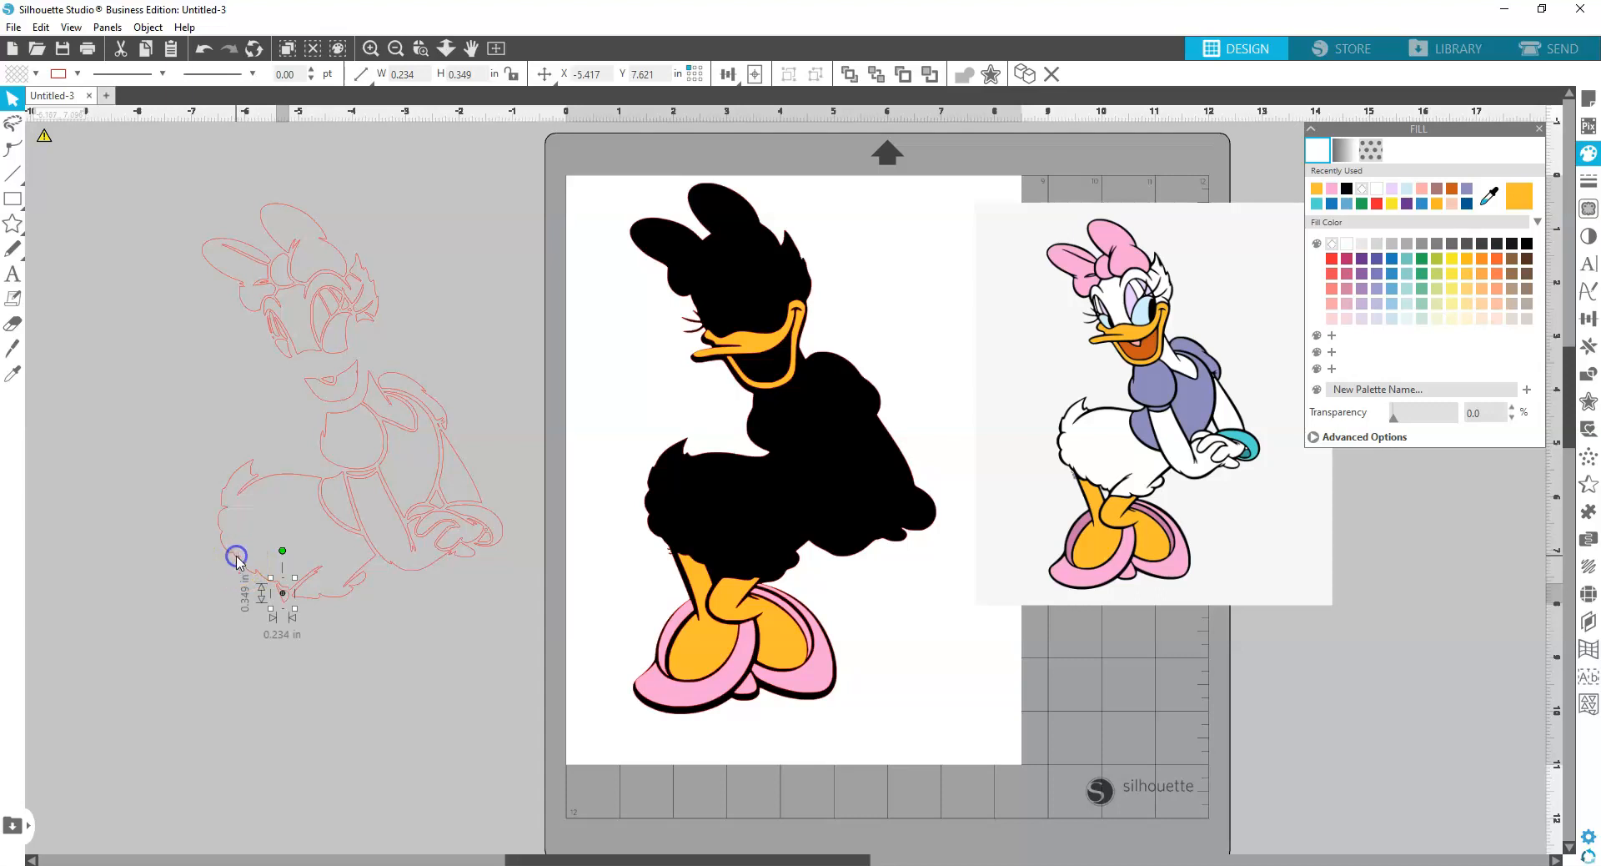
left_click(237, 560)
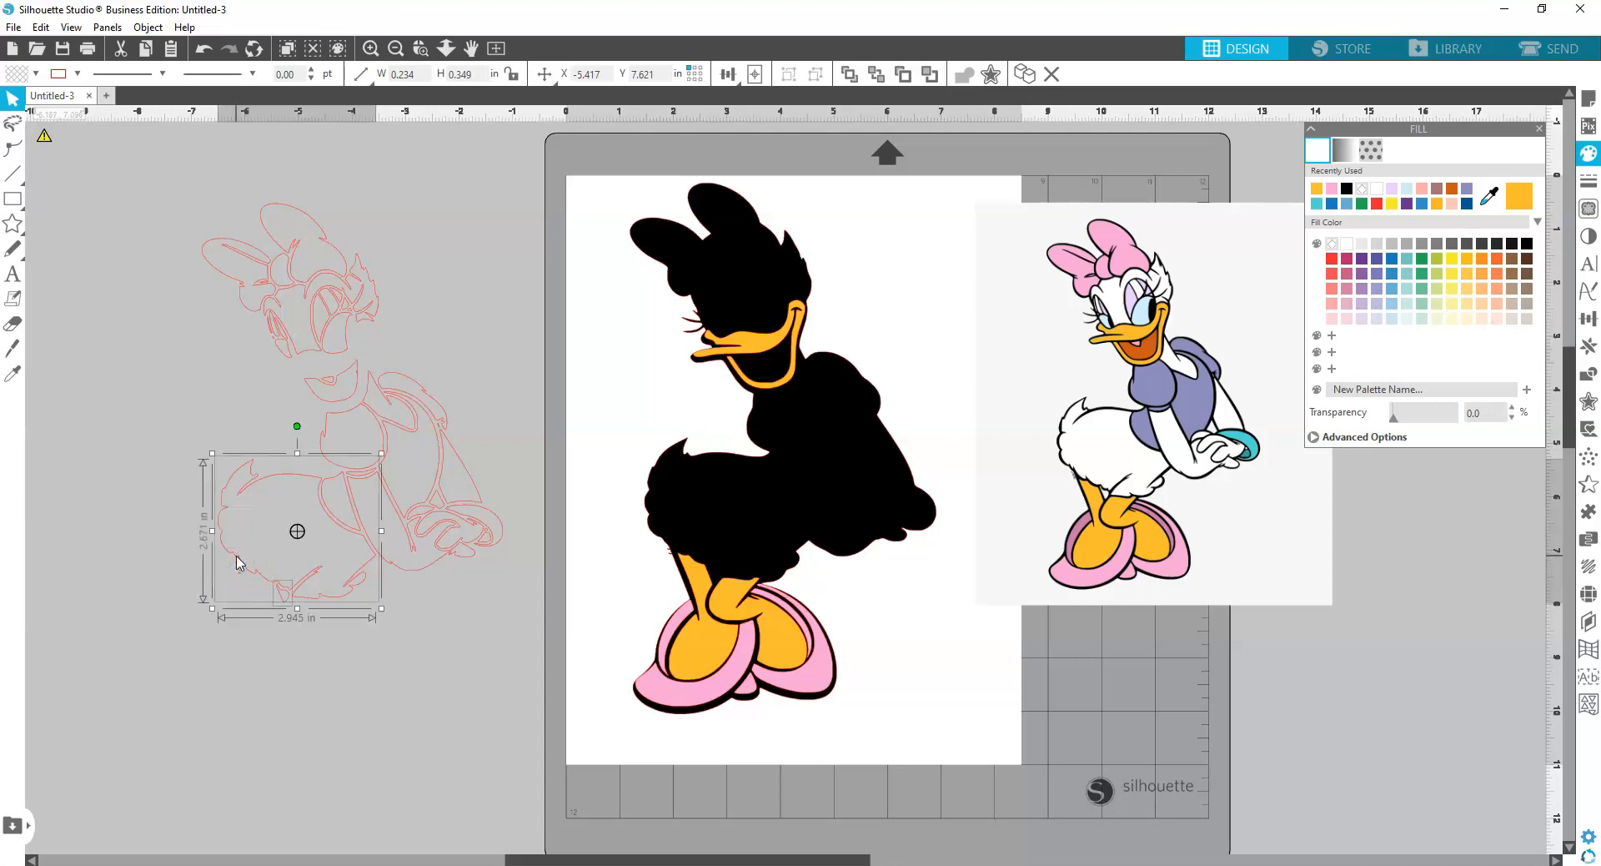
left_click(394, 569, "shift")
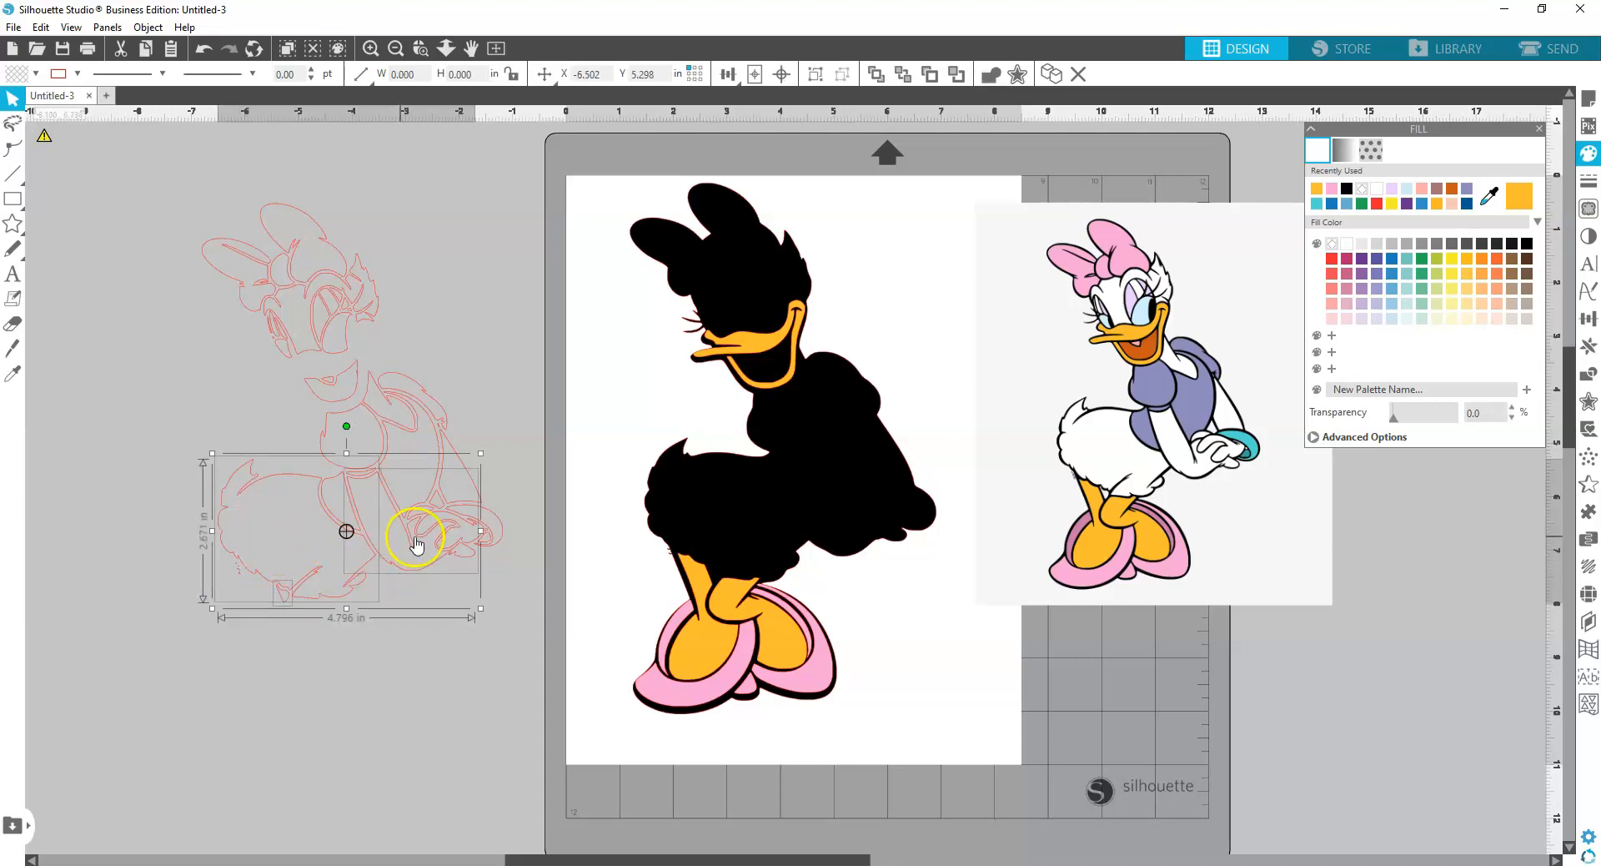
left_click(451, 536, "shift")
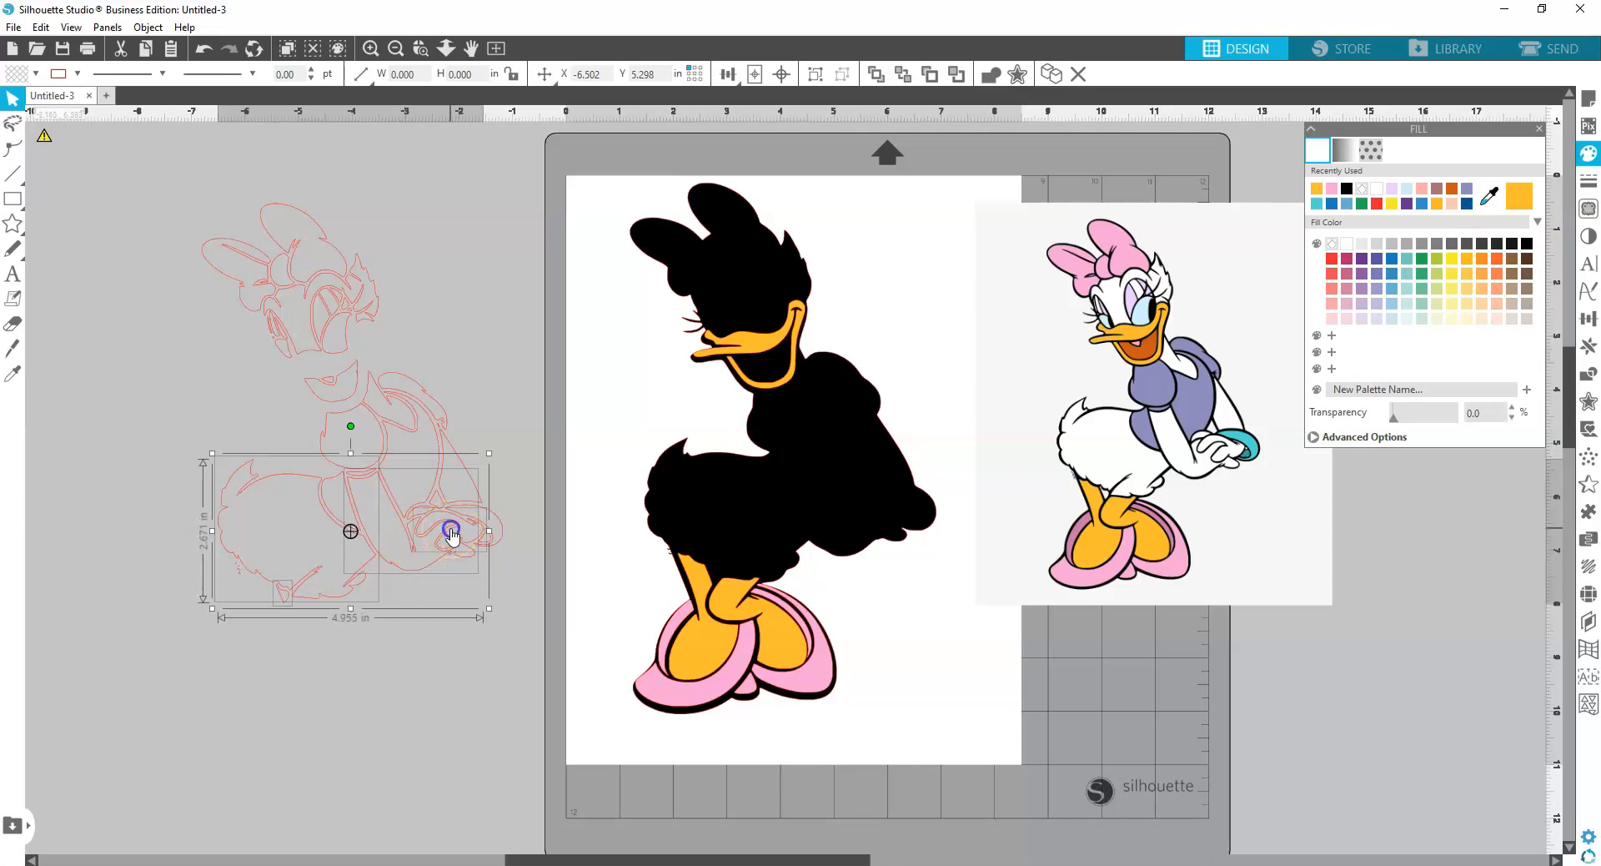
left_click(408, 519, "shift")
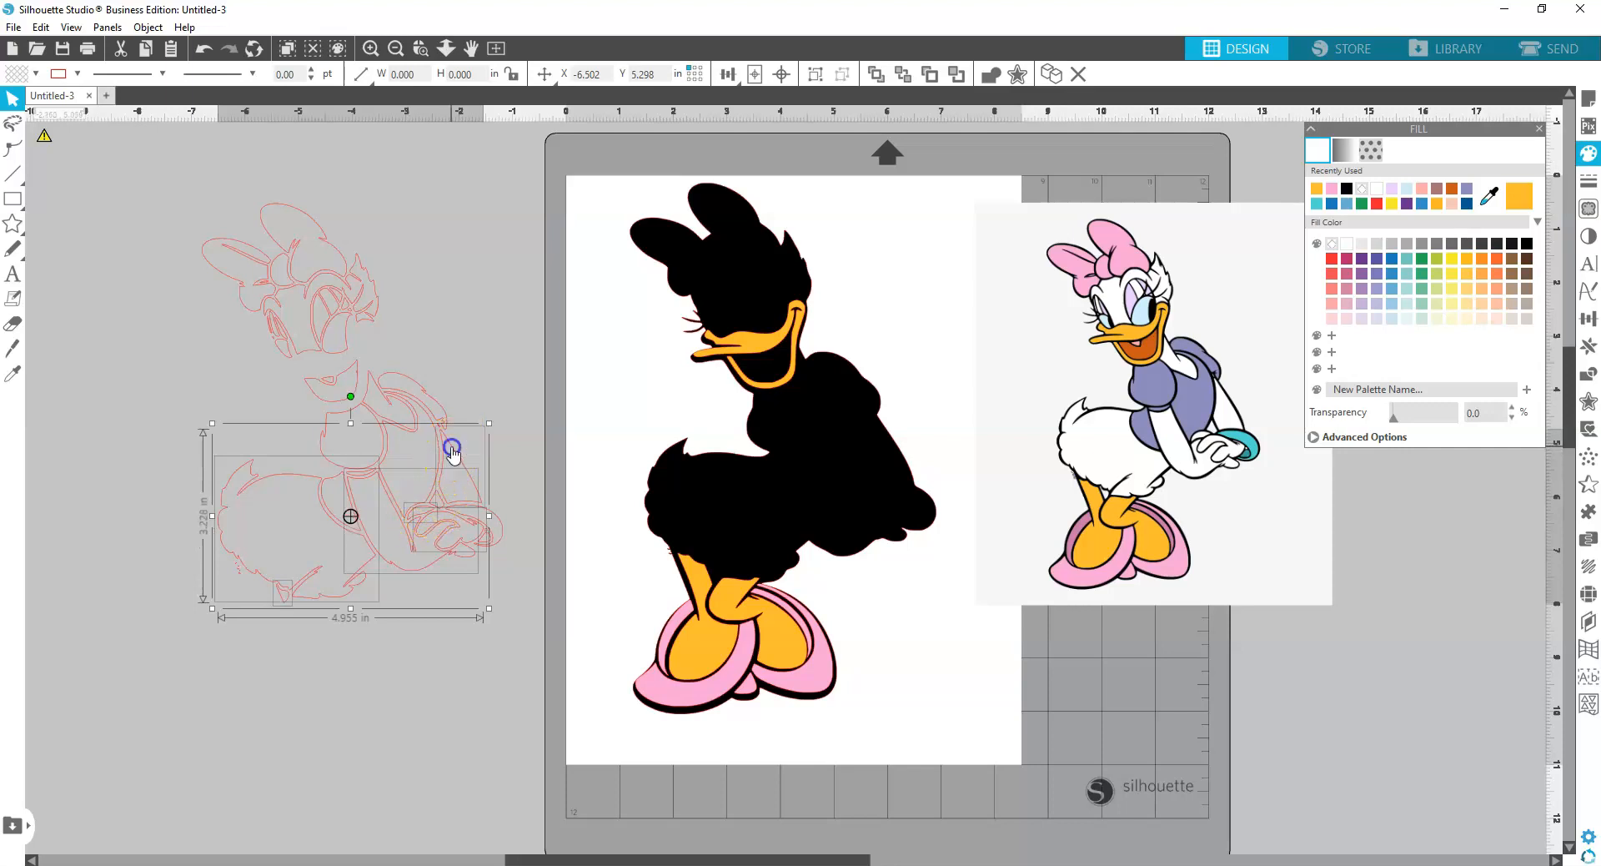
left_click(395, 416, "shift")
left_click(383, 398, "shift")
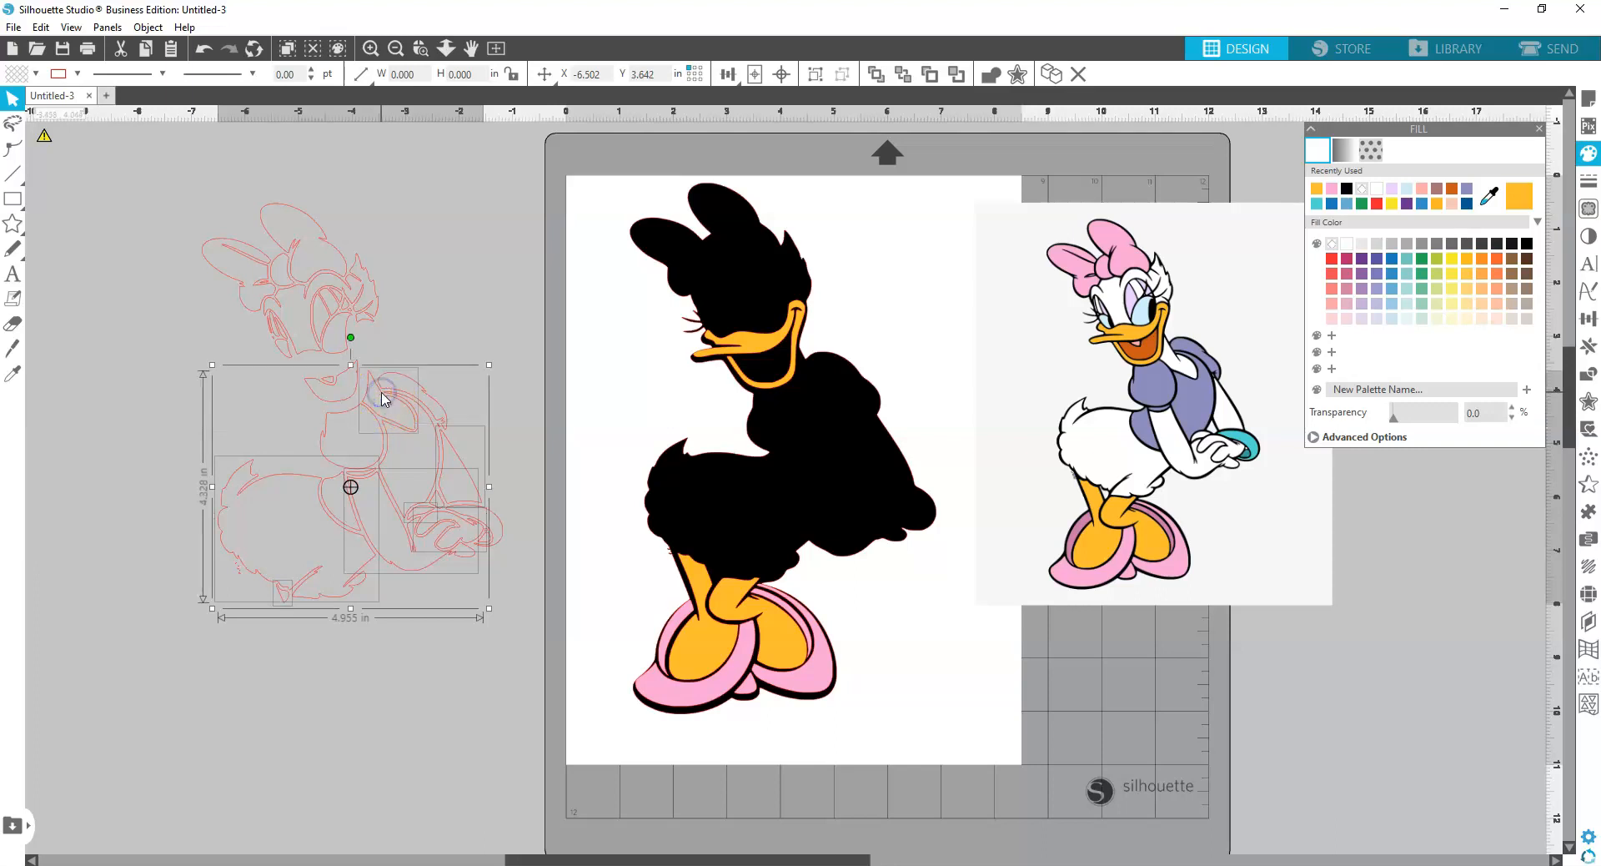
Add the head and eye pieces of the traced outline to the selection of body pieces
left_click(284, 296, "shift")
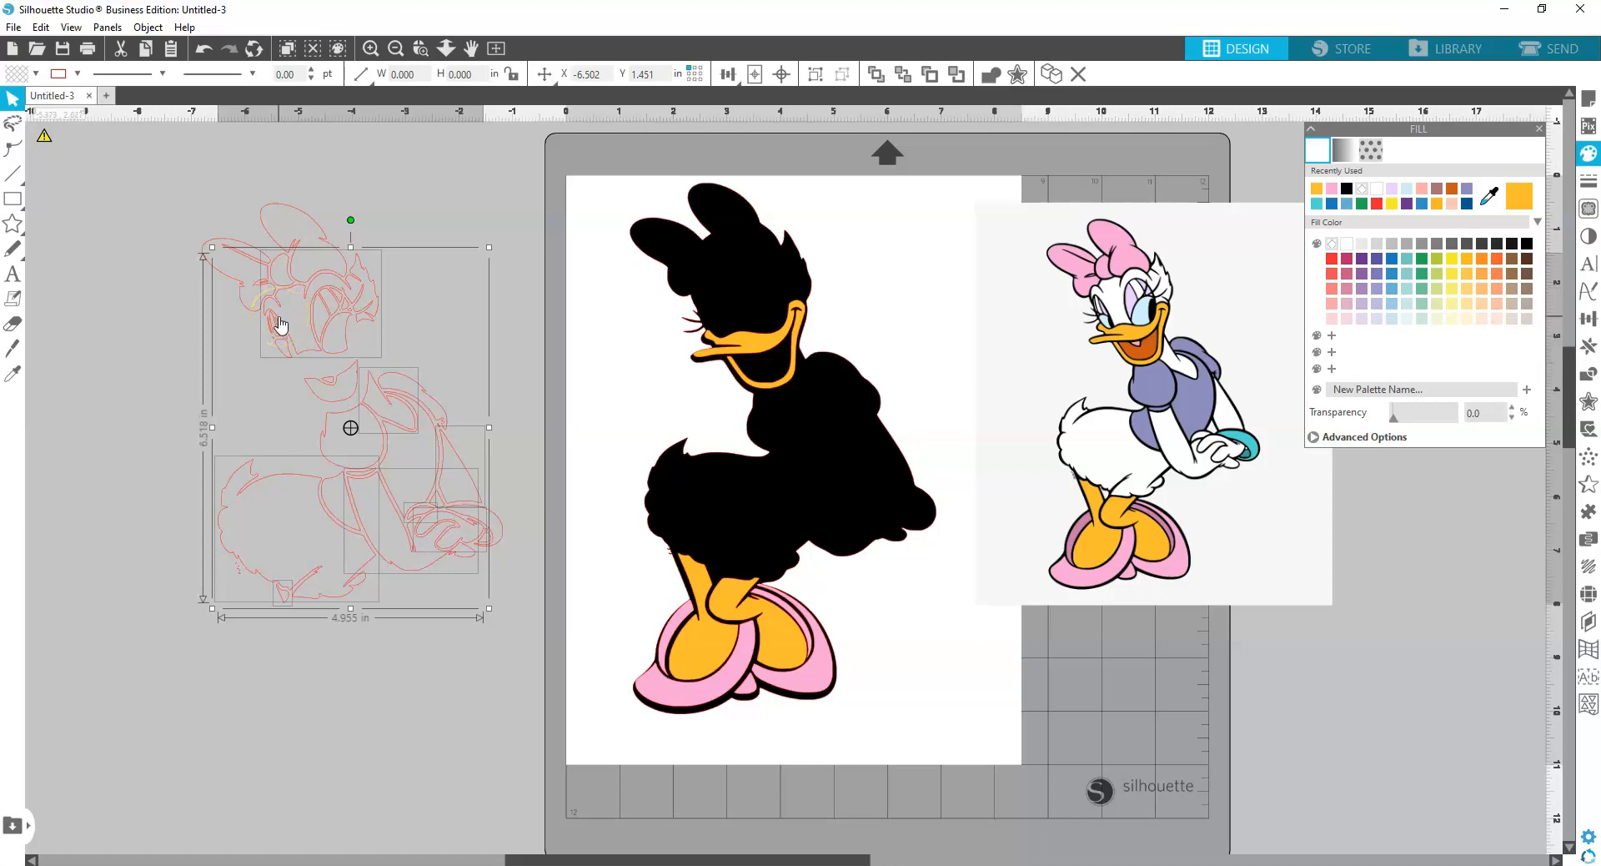
left_click(336, 299)
left_click(275, 326)
left_click(469, 557)
left_click(468, 559)
Group the selected body, arm, neck and head pieces and fill them with white
right_click(469, 557)
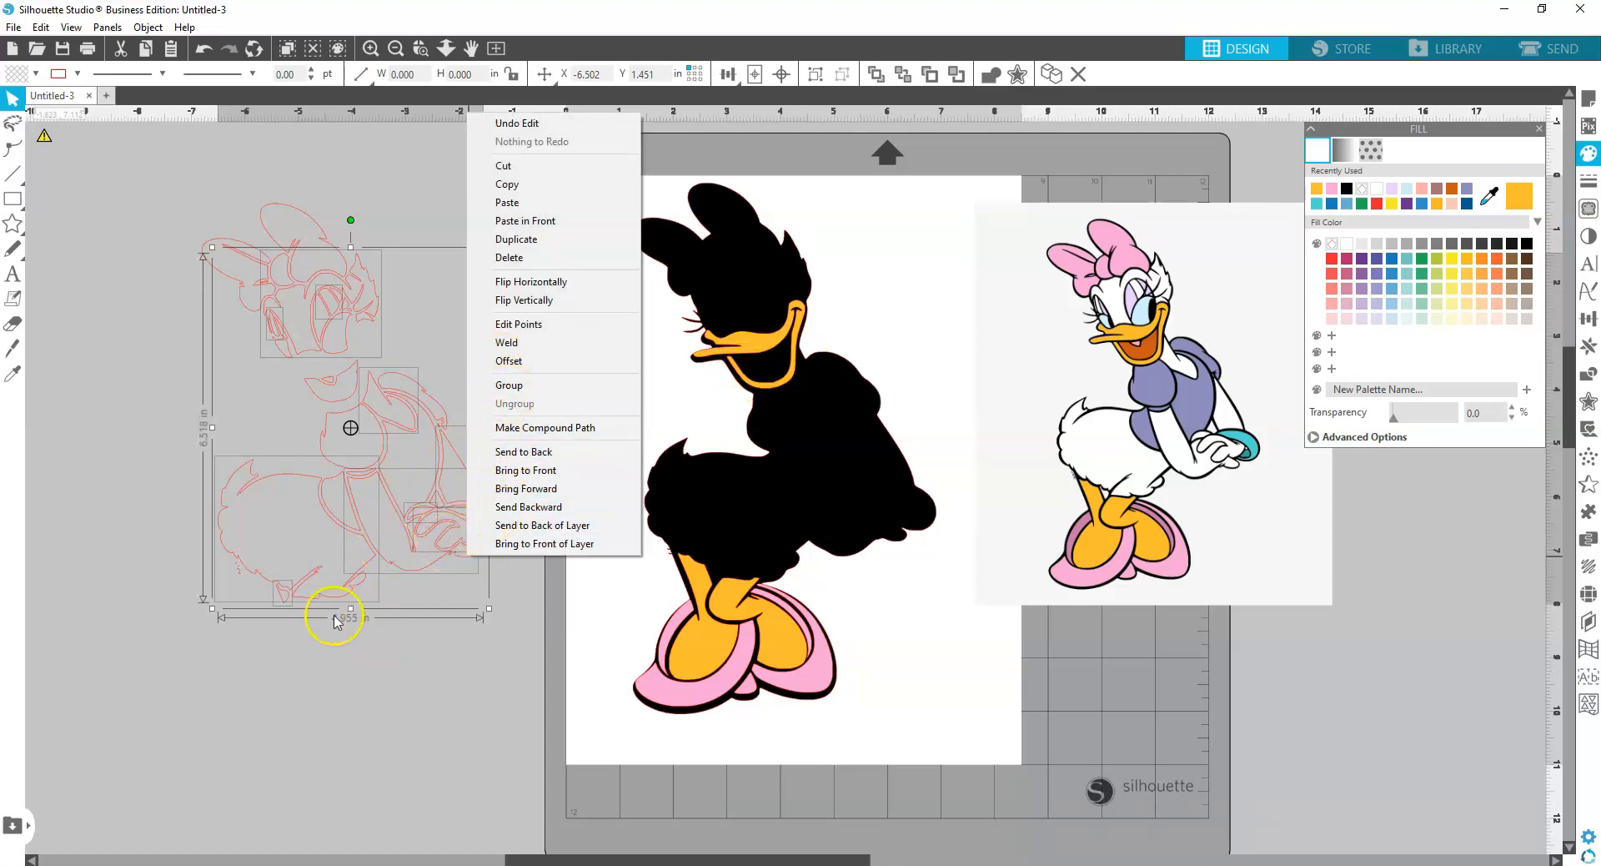
left_click(506, 385)
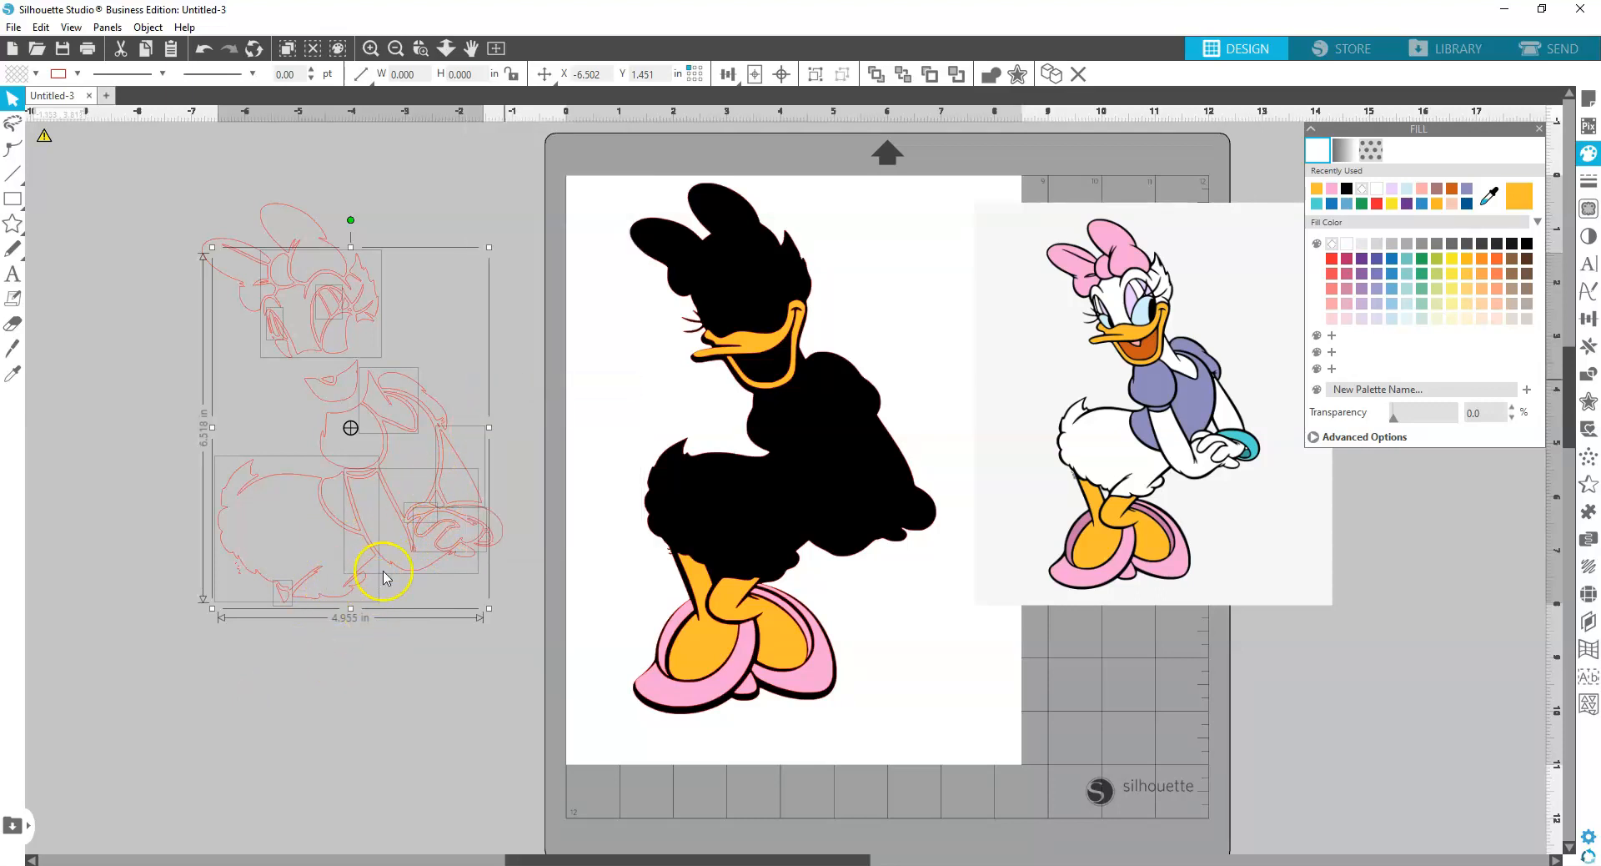
left_click(1378, 190)
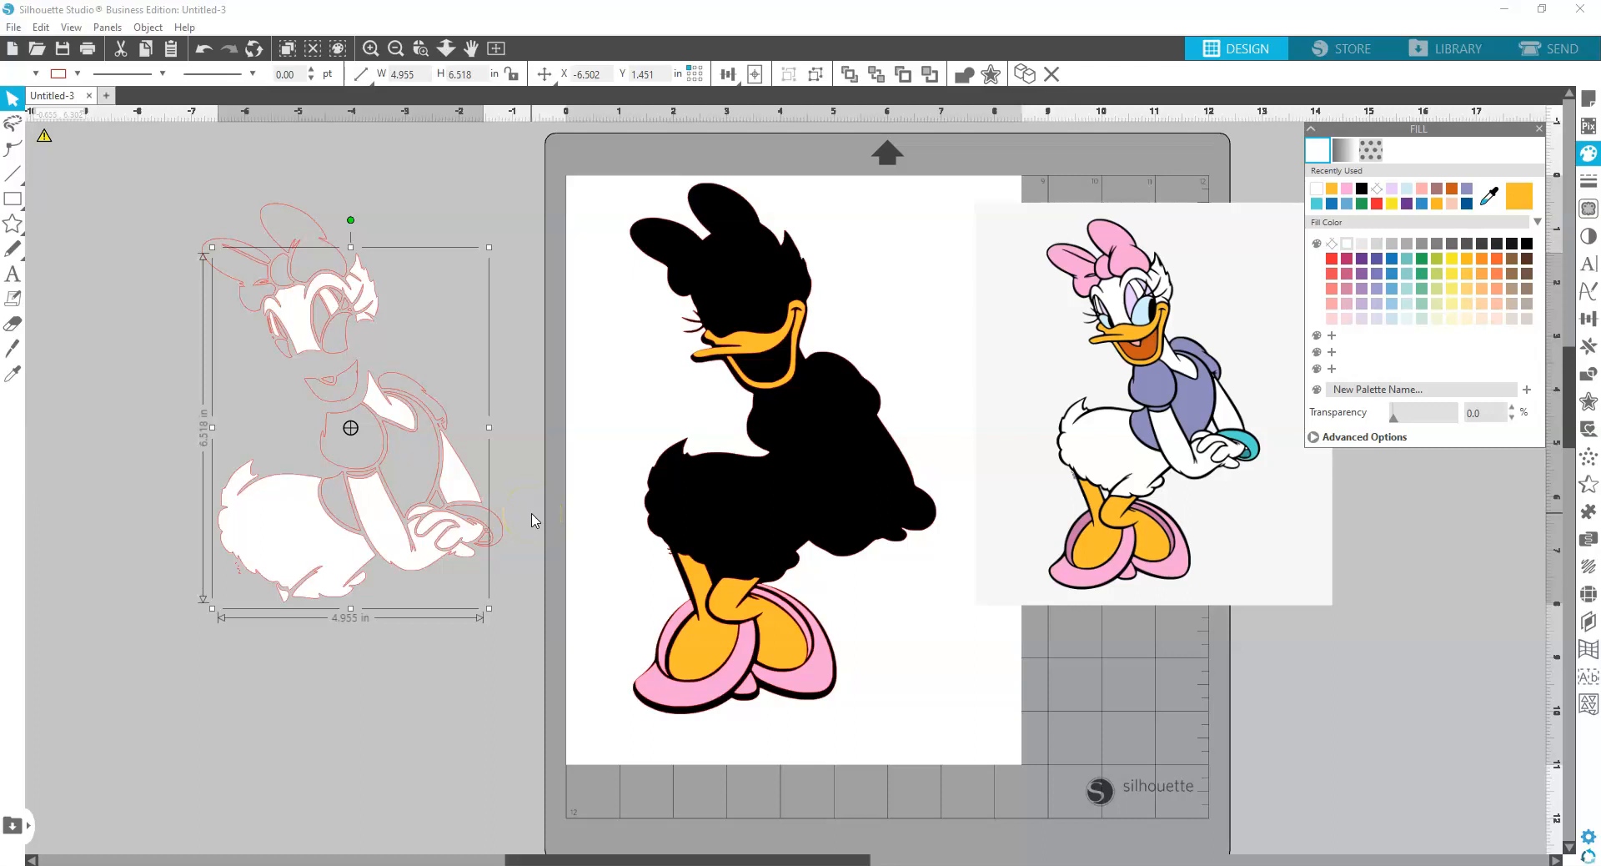
Add the small remaining arm piece to the white body selection, fill it white, group everything and align it over the black silhouette
left_click(439, 501, "shift")
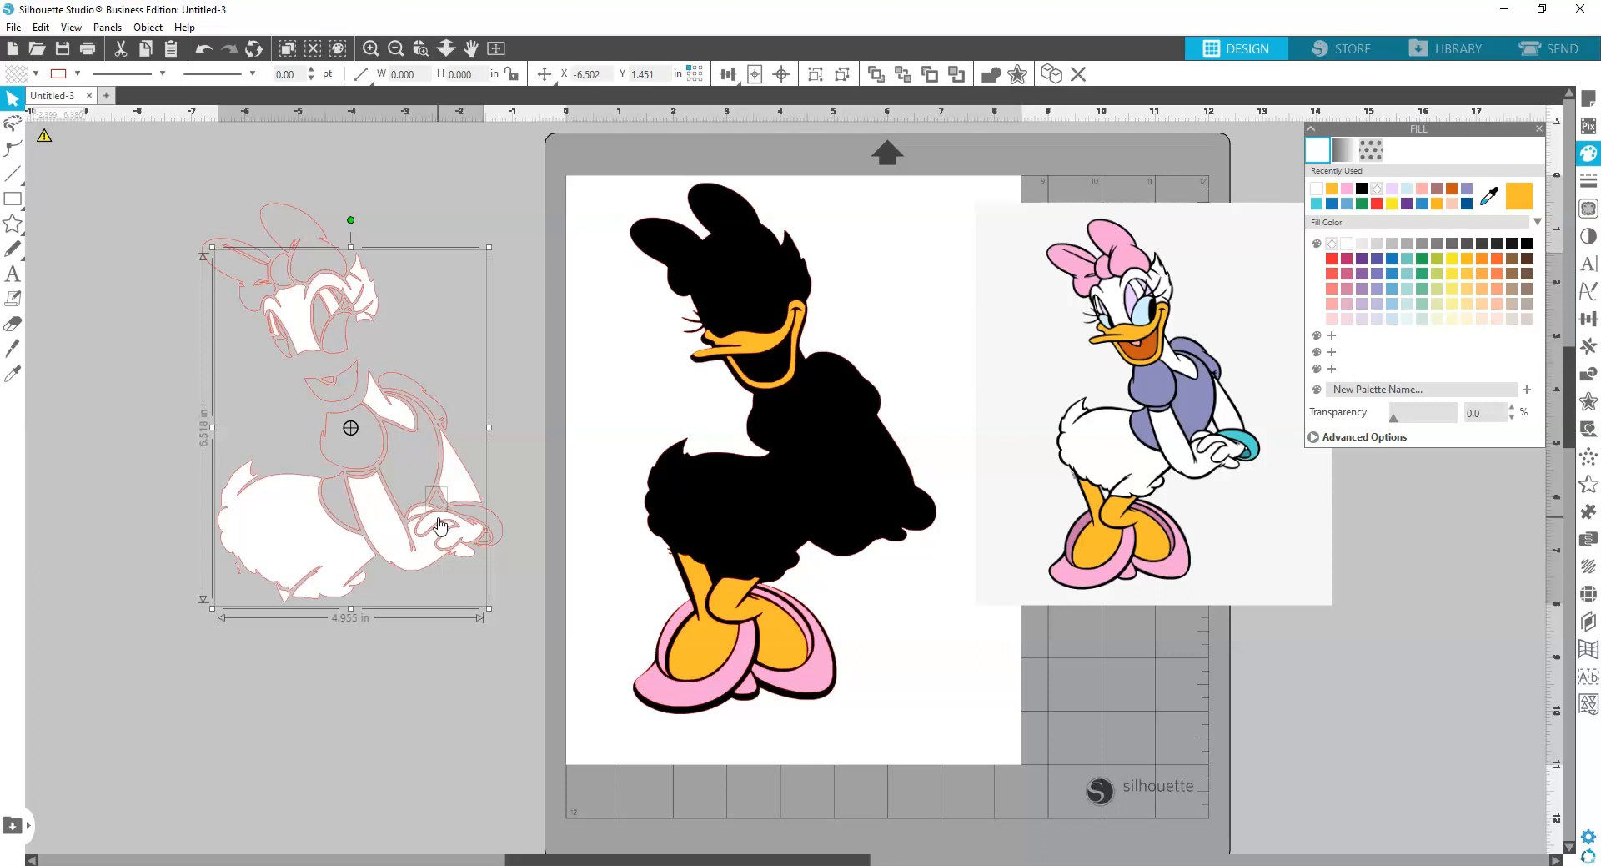
left_click(1315, 191)
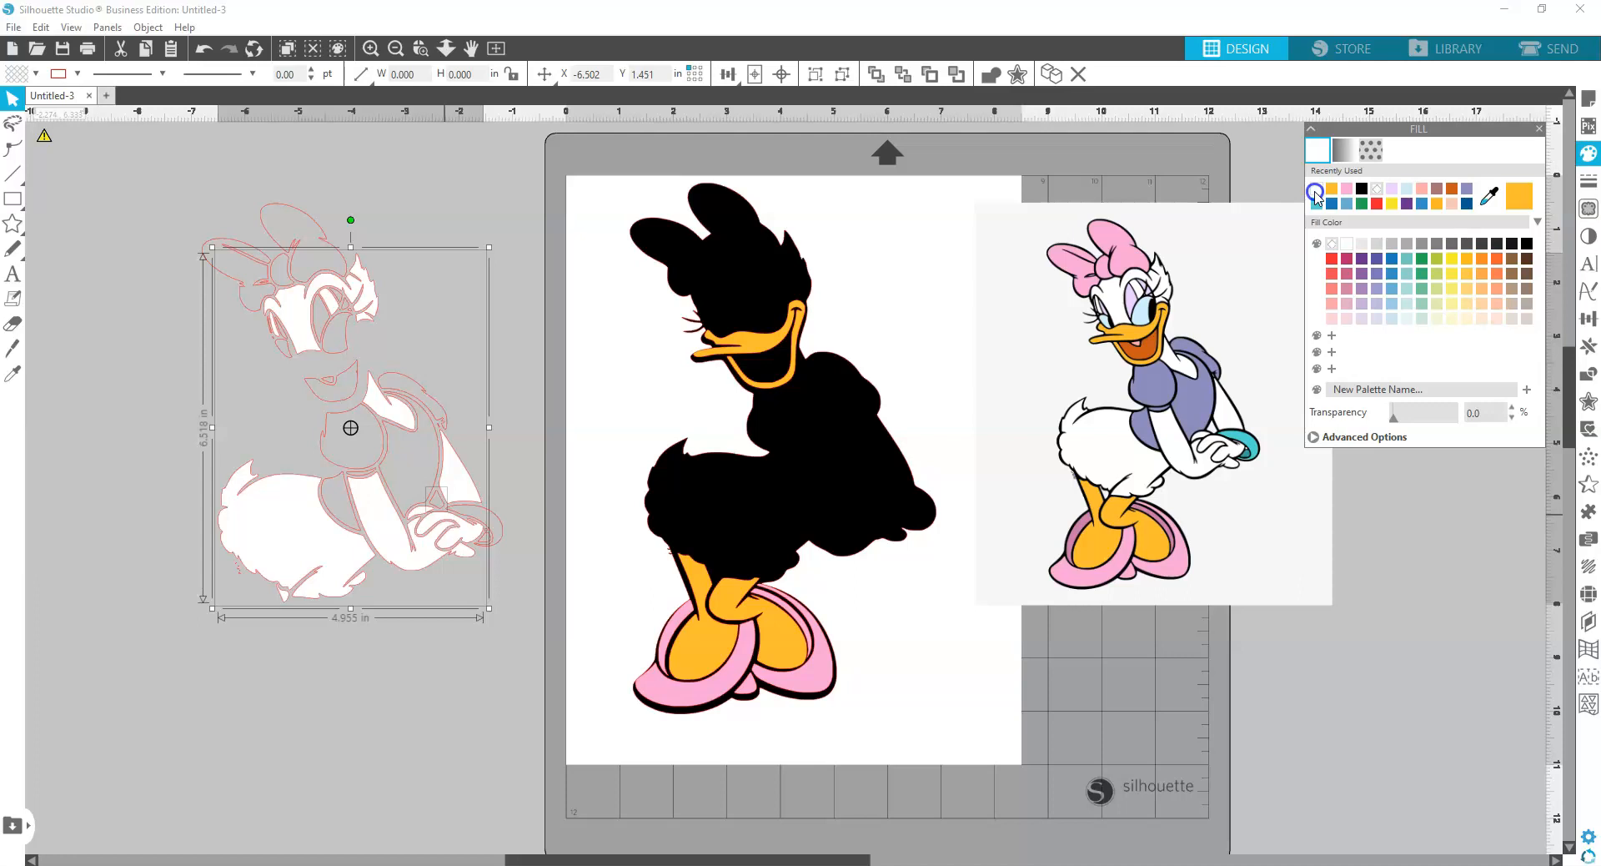
right_click(457, 483)
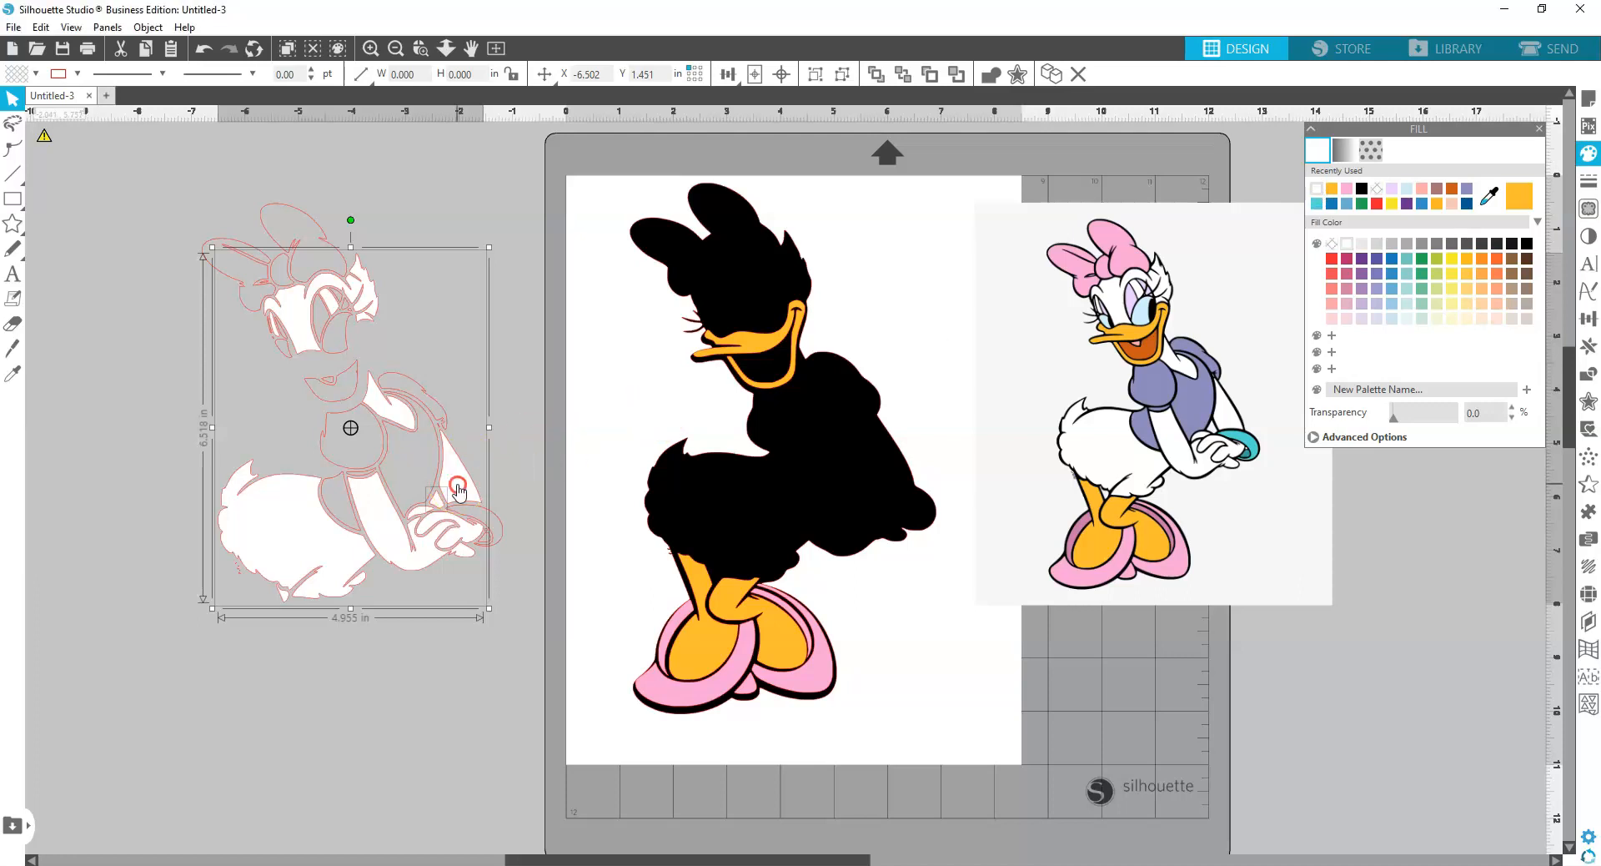
left_click(506, 280)
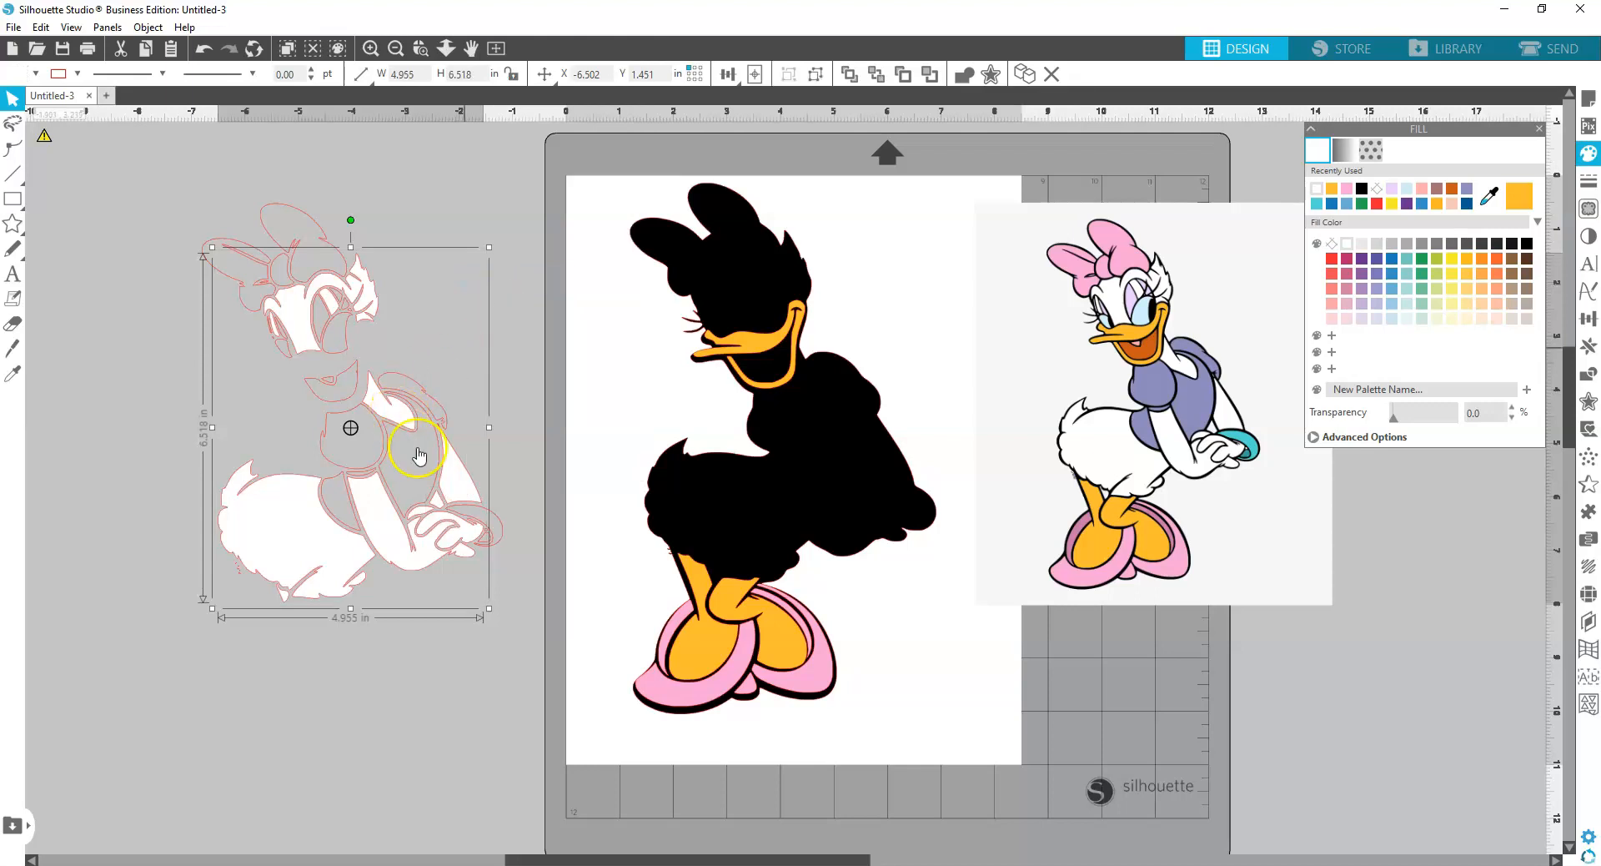
left_click_drag(475, 472, 886, 454)
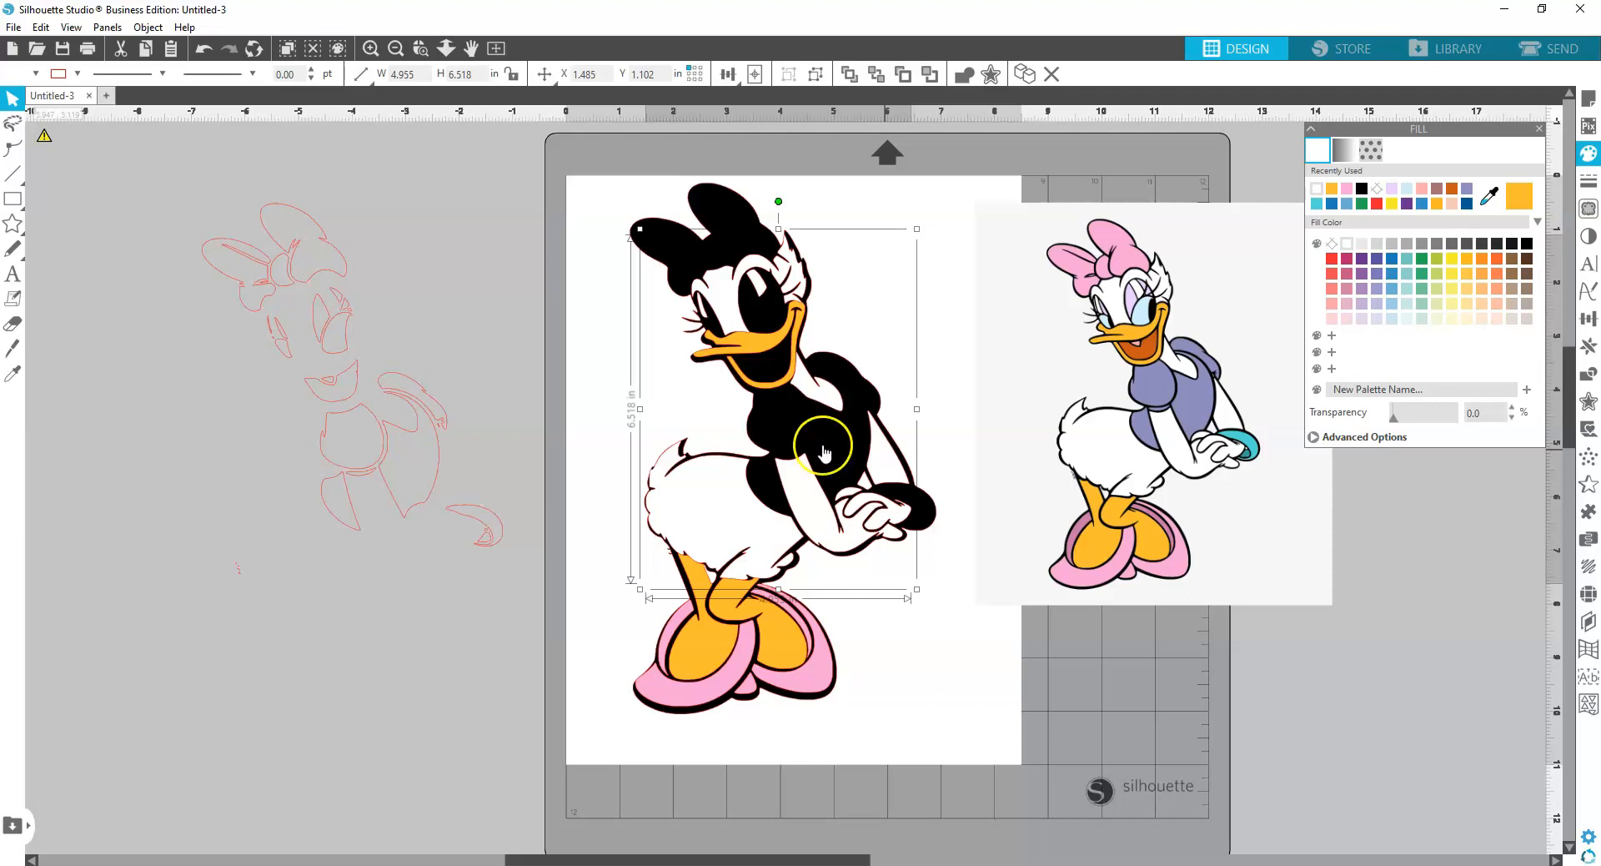
Select the bracelet pieces of the traced outline and fill them with the turquoise sampled from the reference image's bracelet
left_click(493, 519)
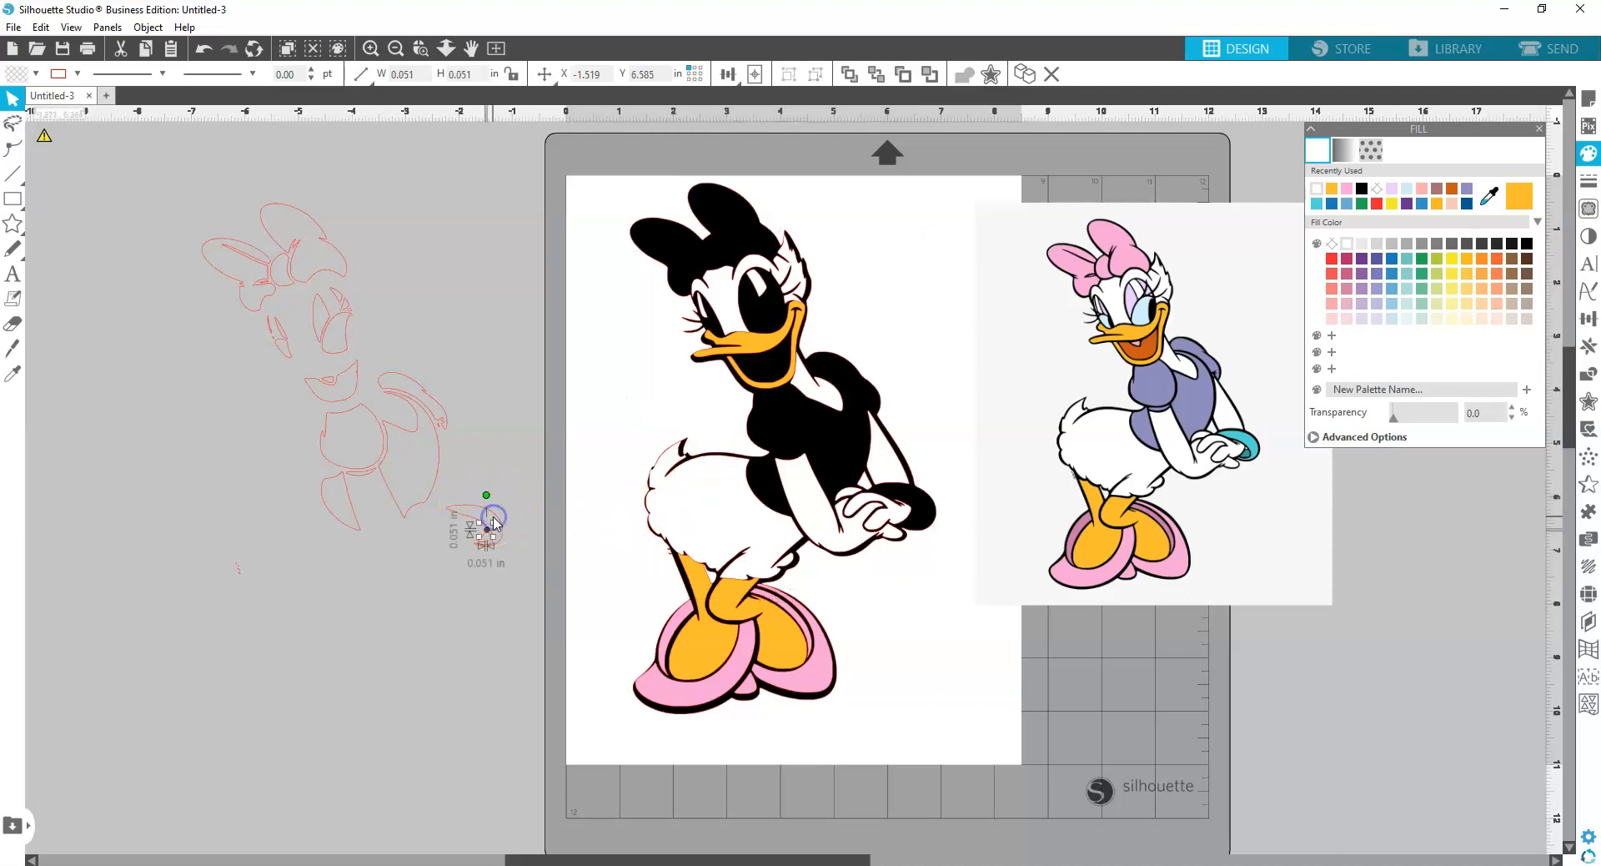
left_click(471, 513)
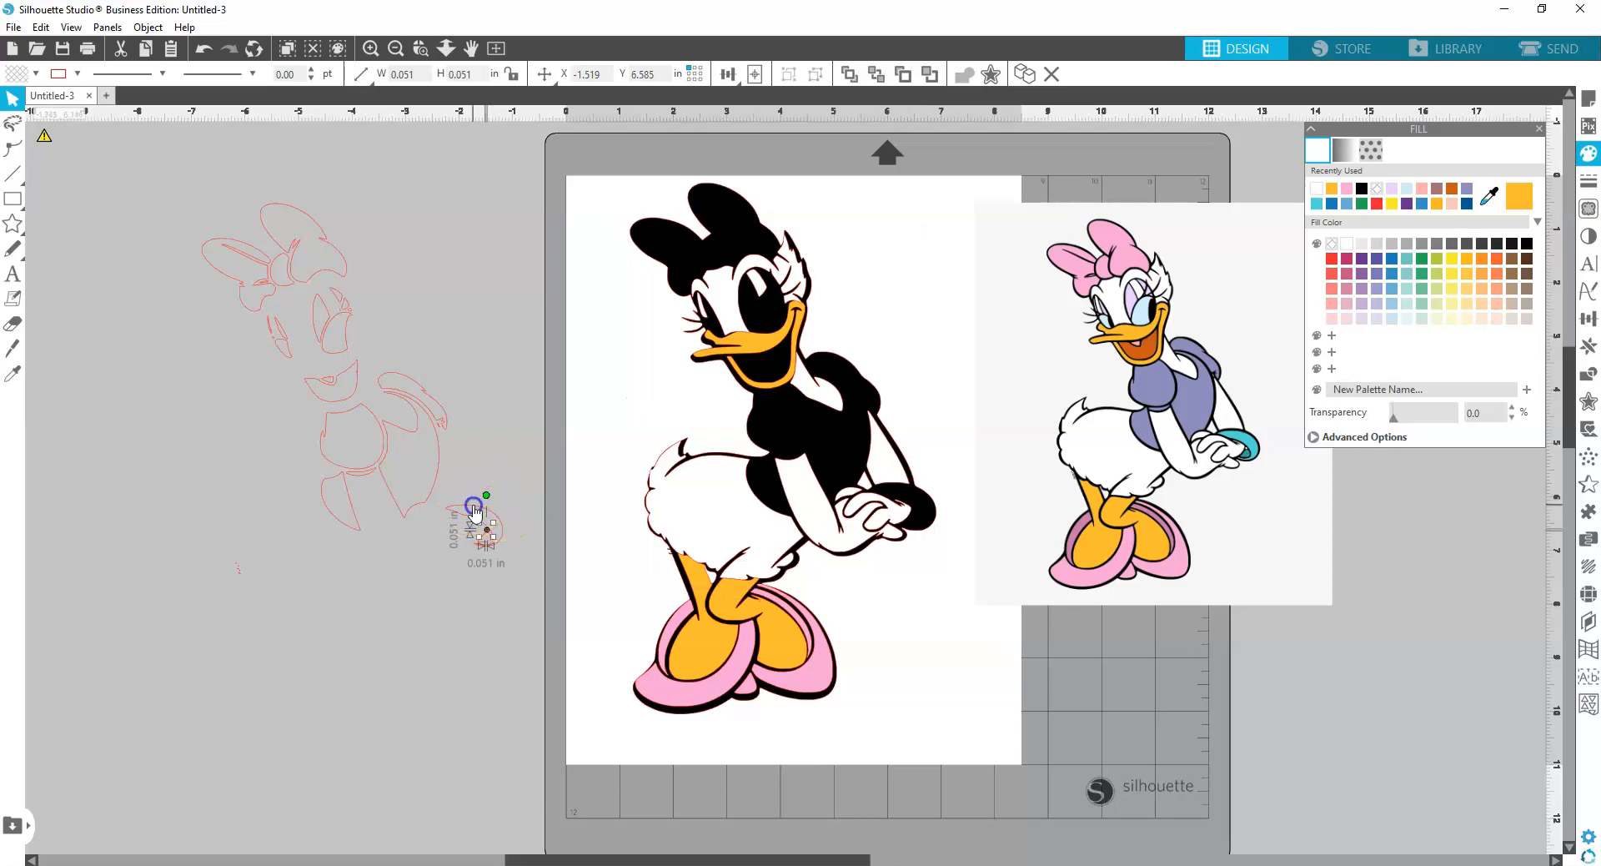
left_click(1490, 198)
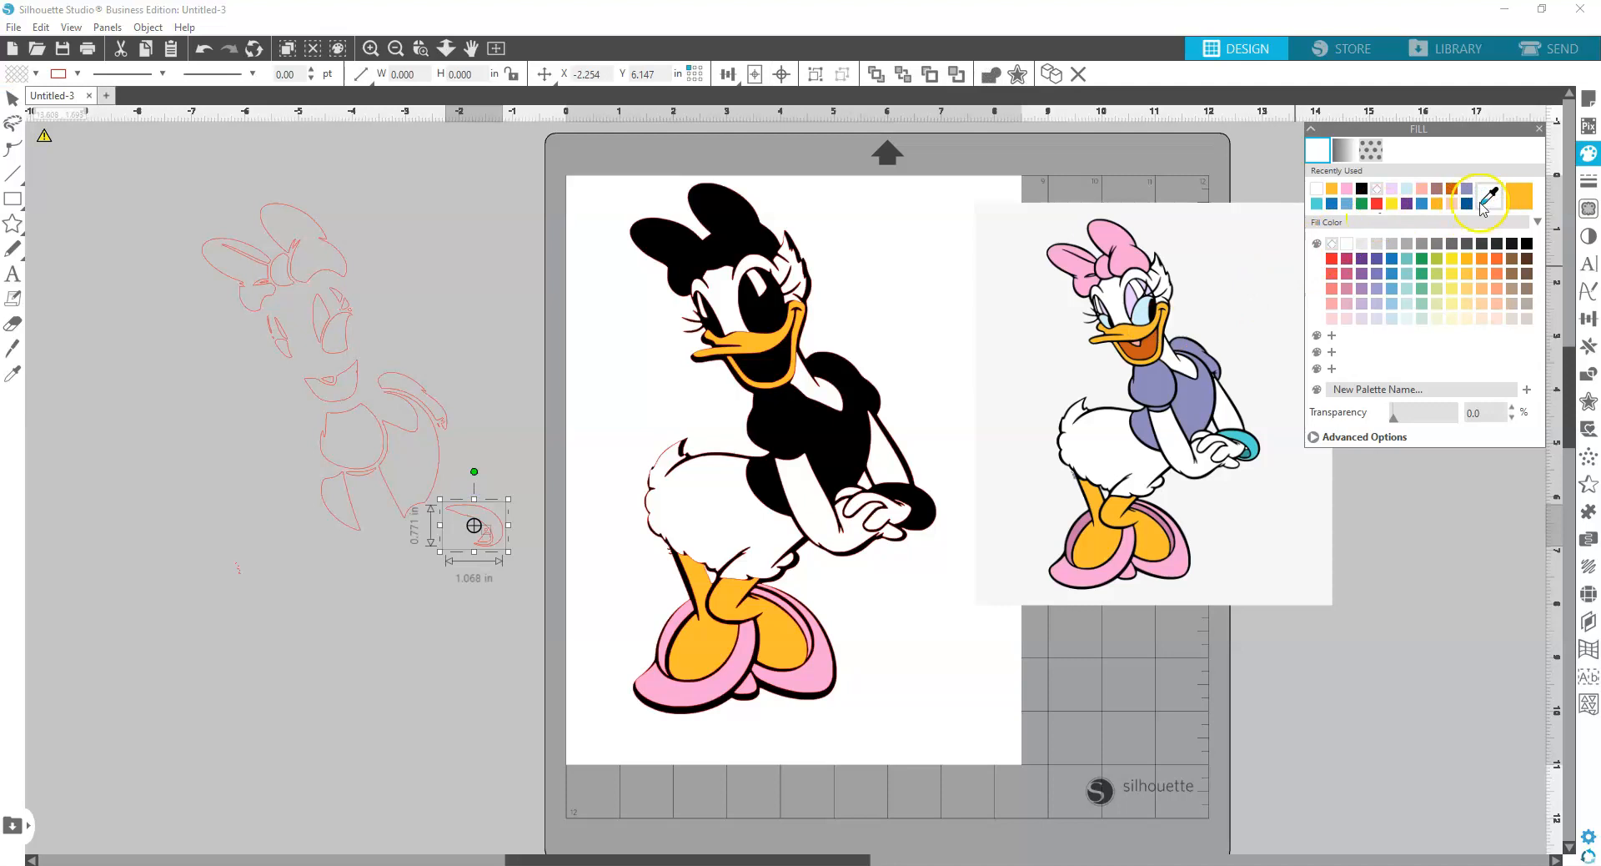
left_click(1254, 434)
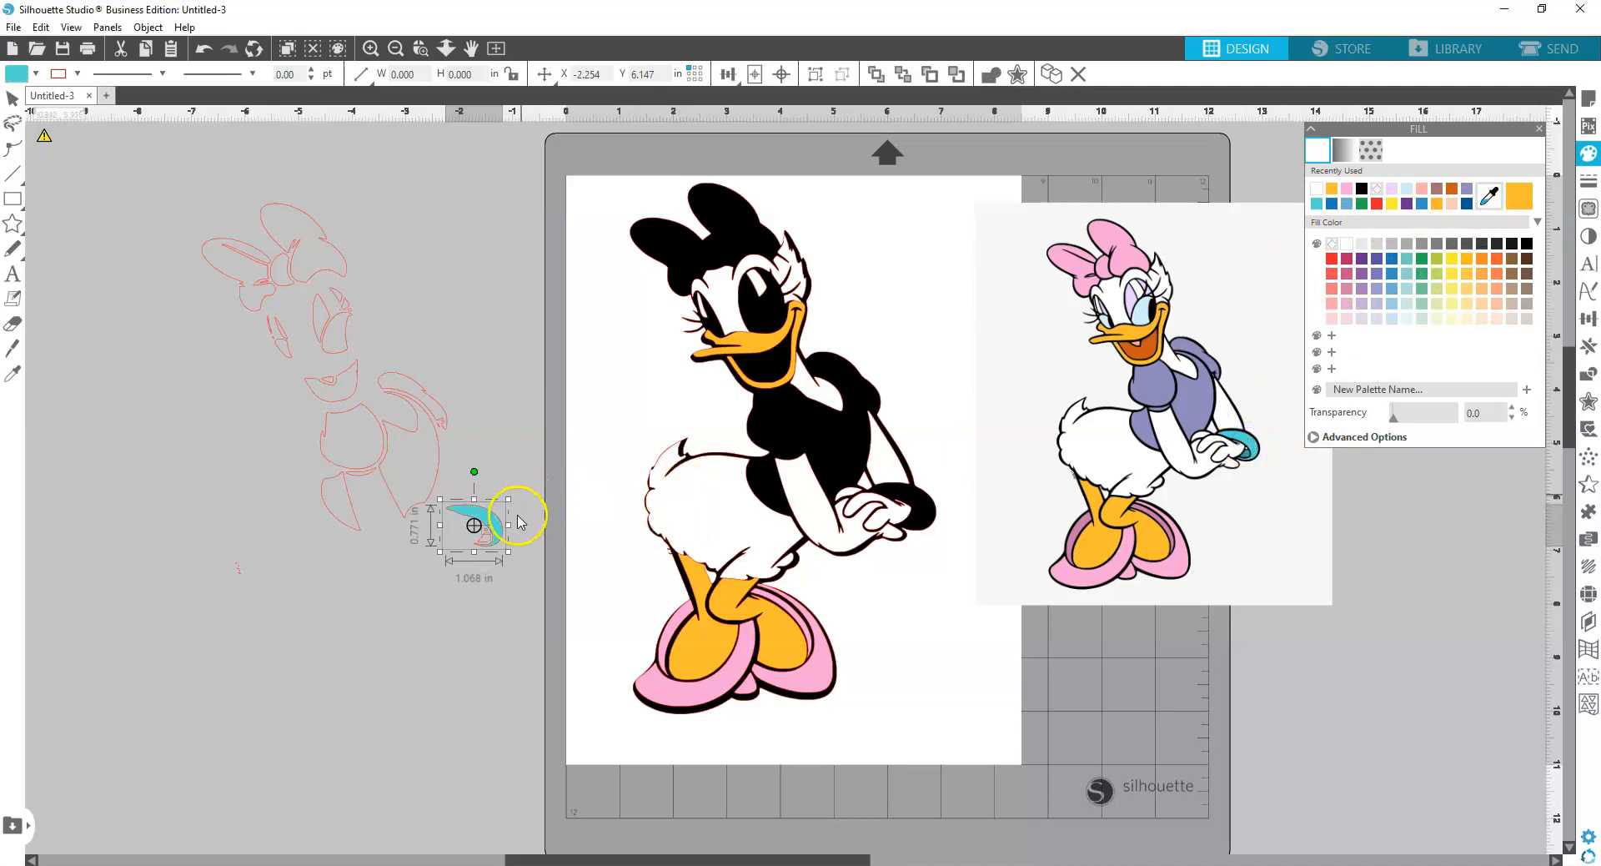
left_click(482, 540)
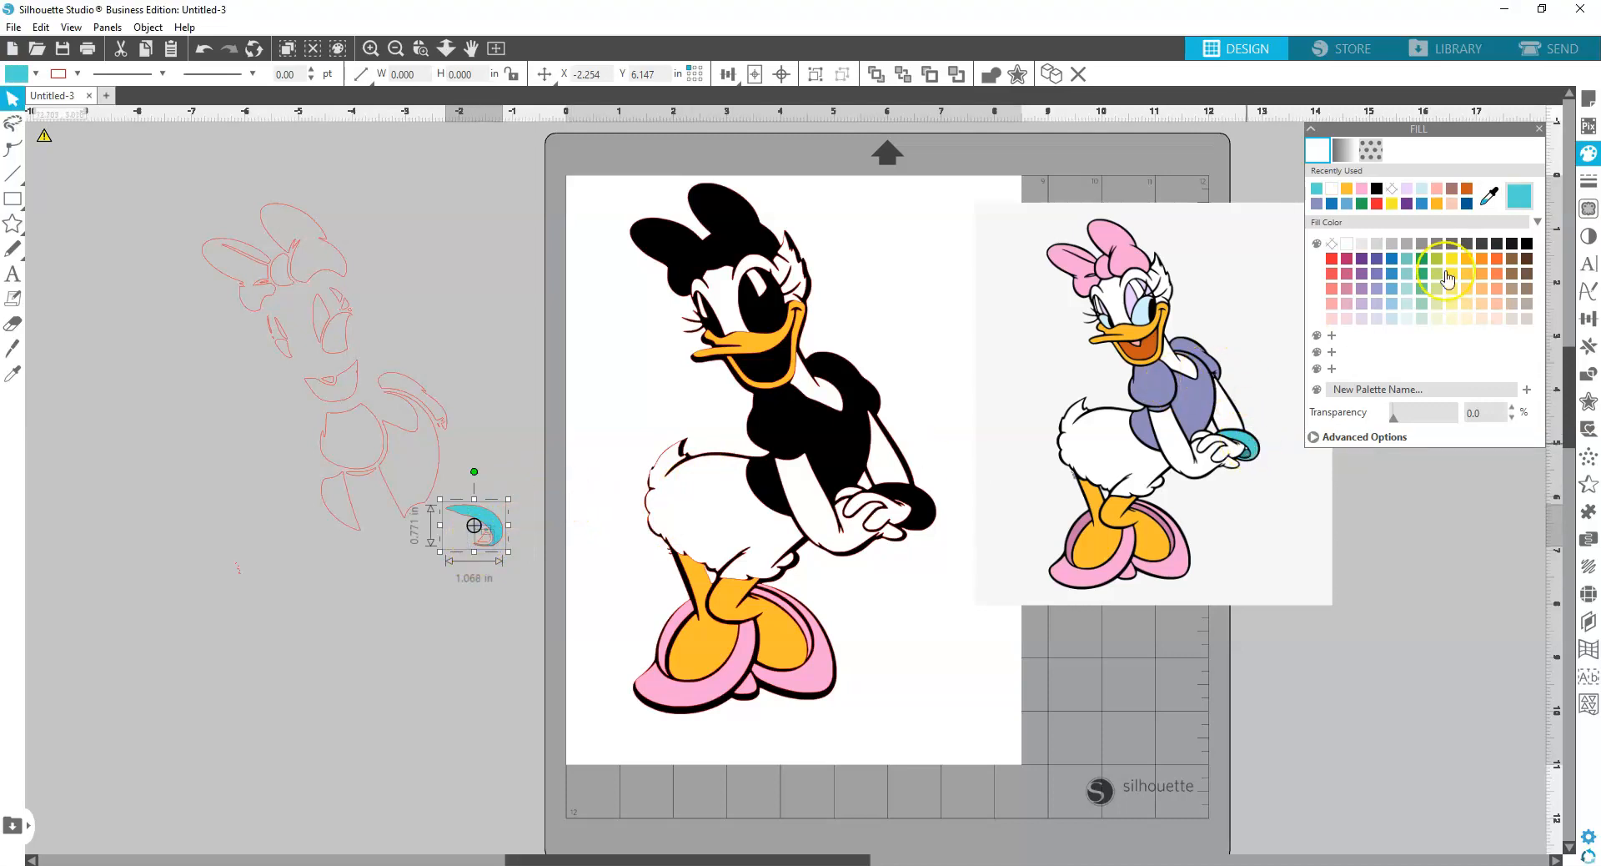
left_click(1318, 189)
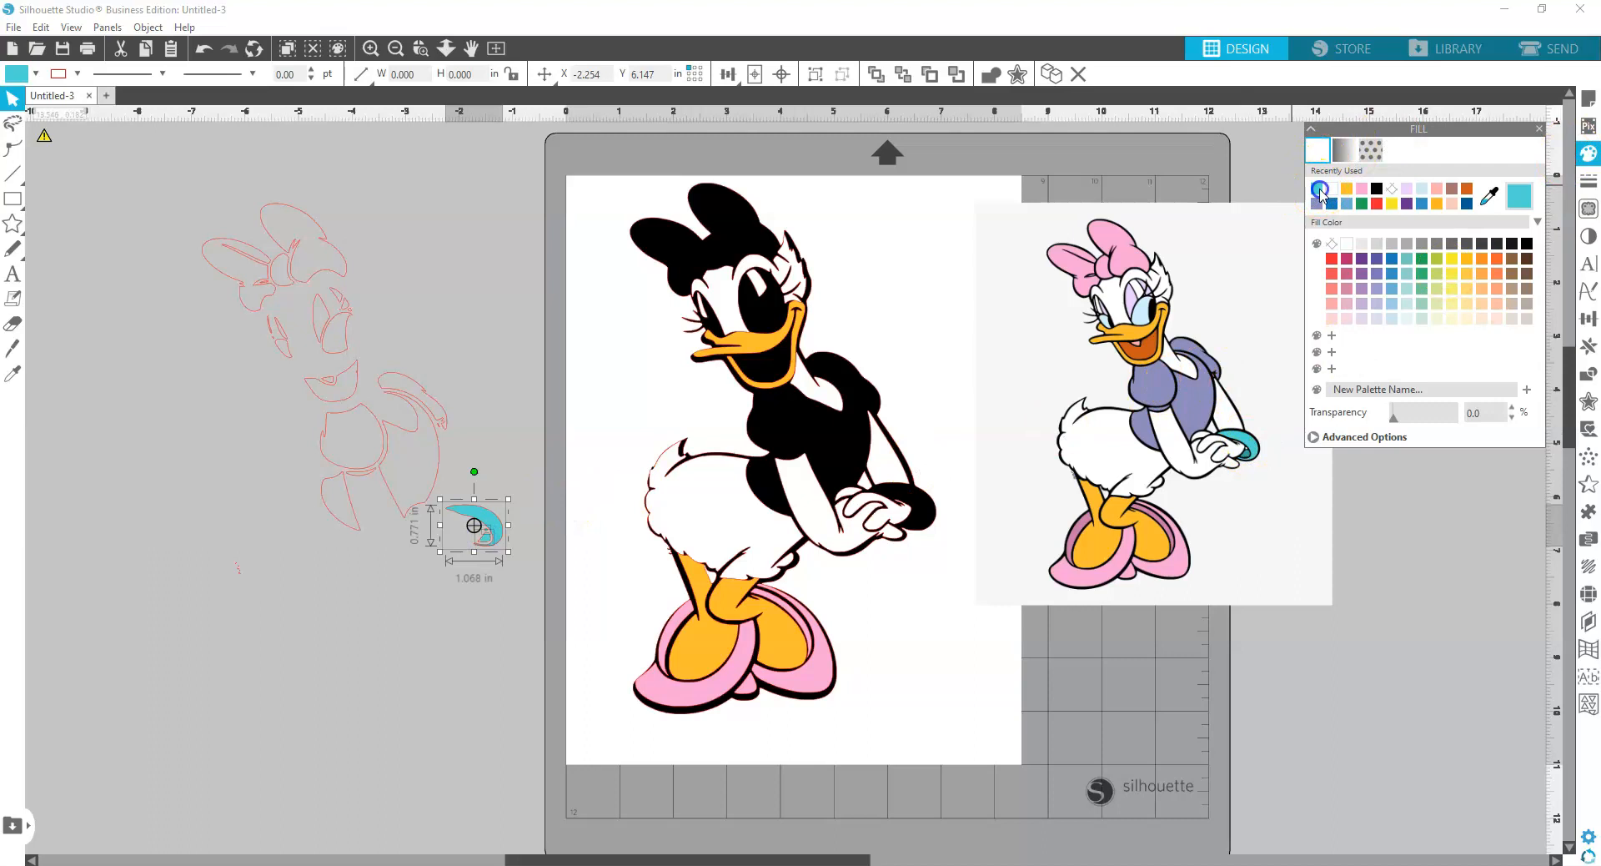
Group the turquoise bracelet pieces and align them beside the hand on the black silhouette
left_click(485, 518)
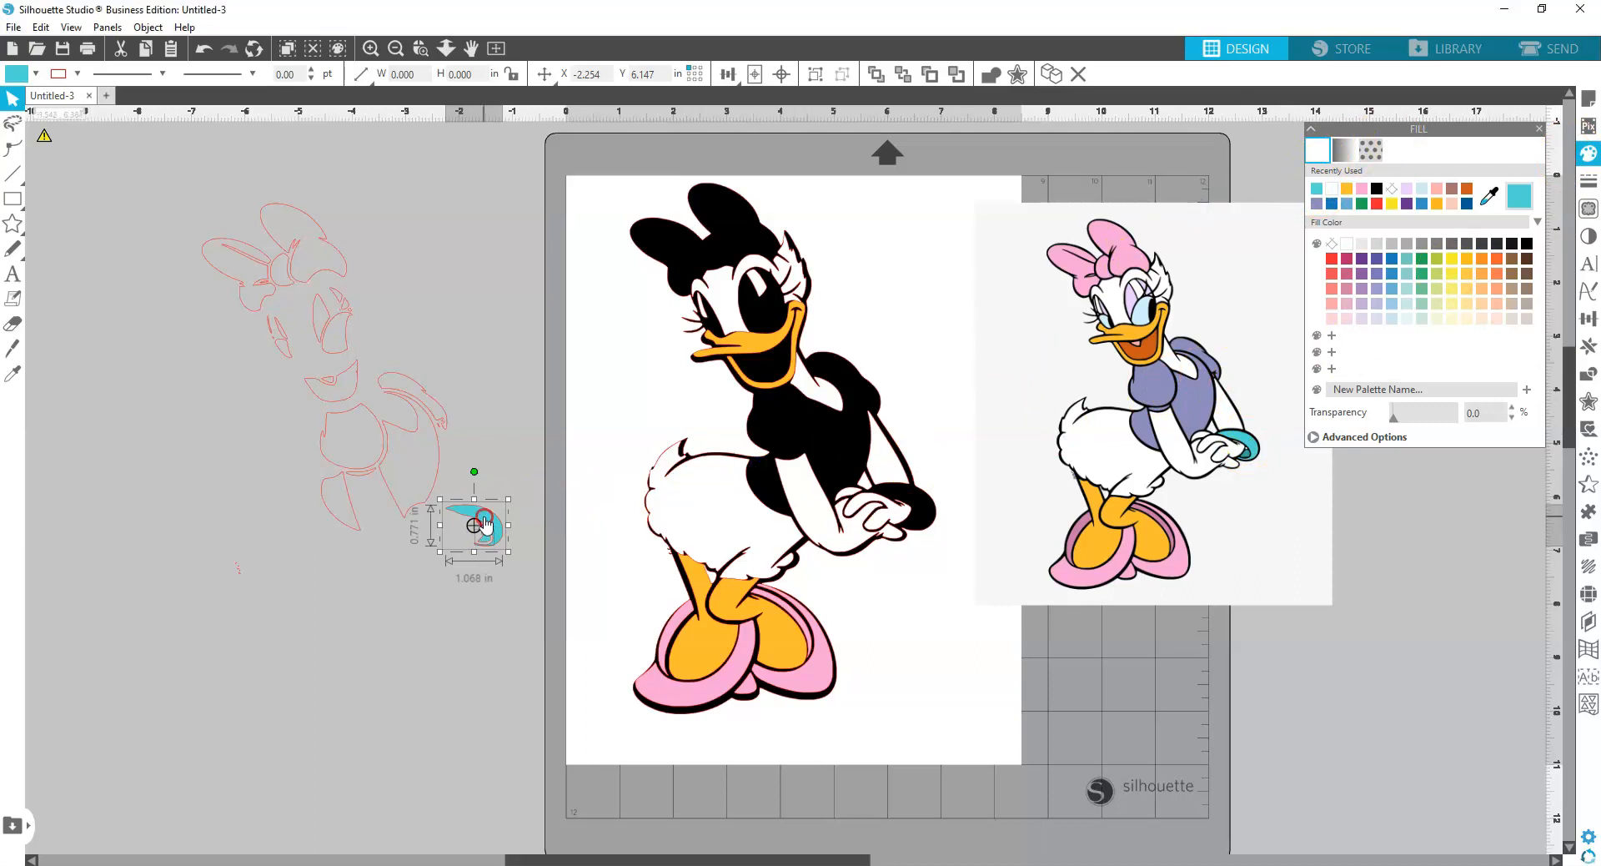
left_click(567, 352)
left_click_drag(473, 525, 923, 505)
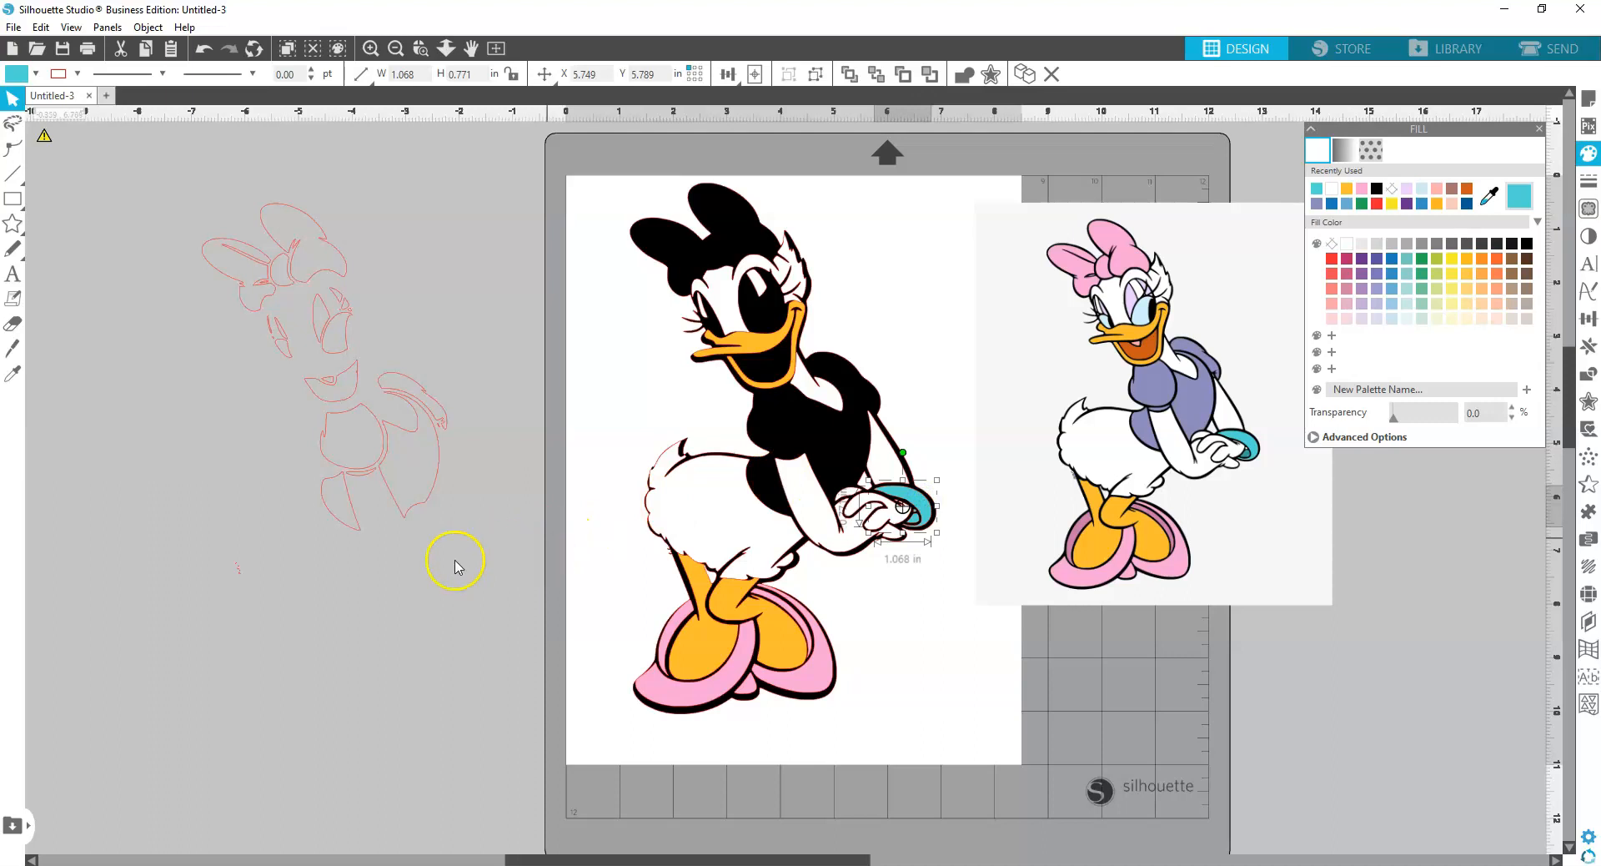
Select the sleeve, back, chest and lower pieces of the blouse and fill them with the purple-blue sampled from the reference image
left_click(438, 463)
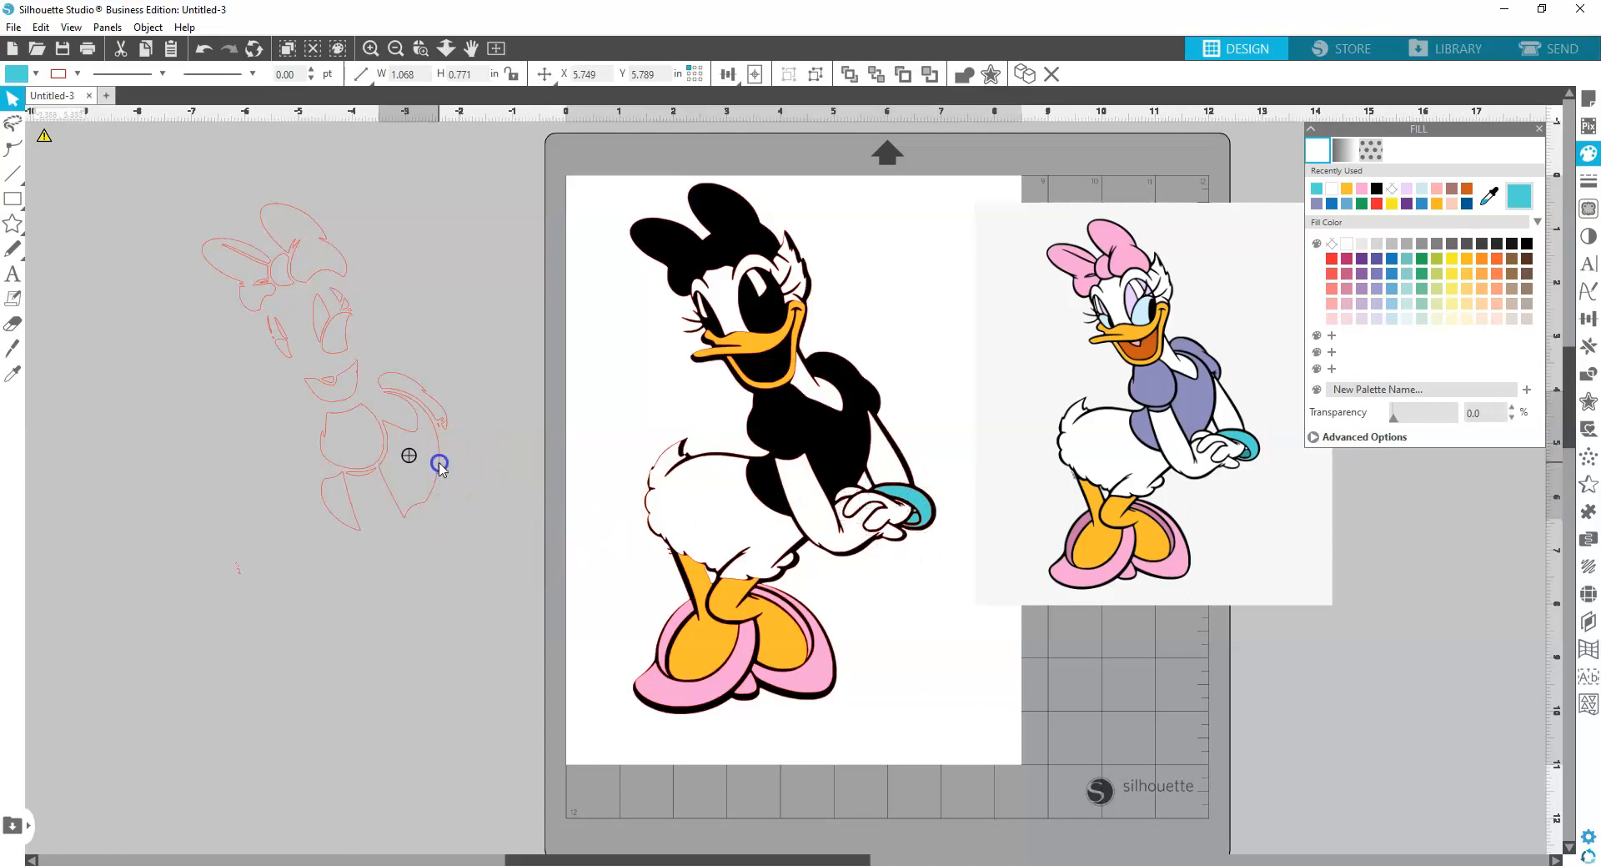
left_click(401, 374, "shift")
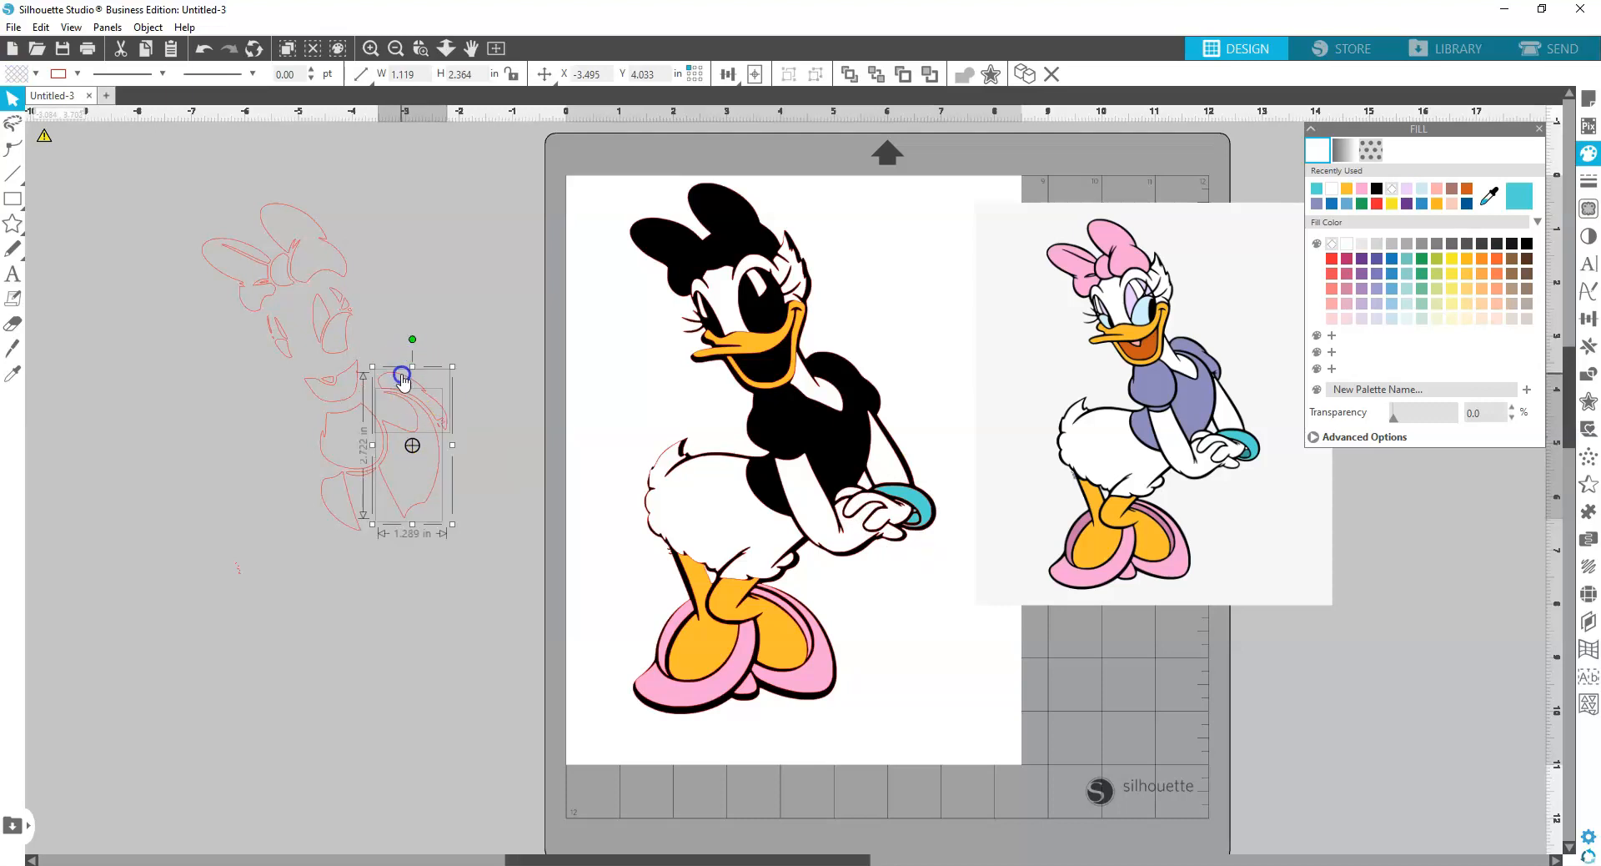
left_click(333, 422, "shift")
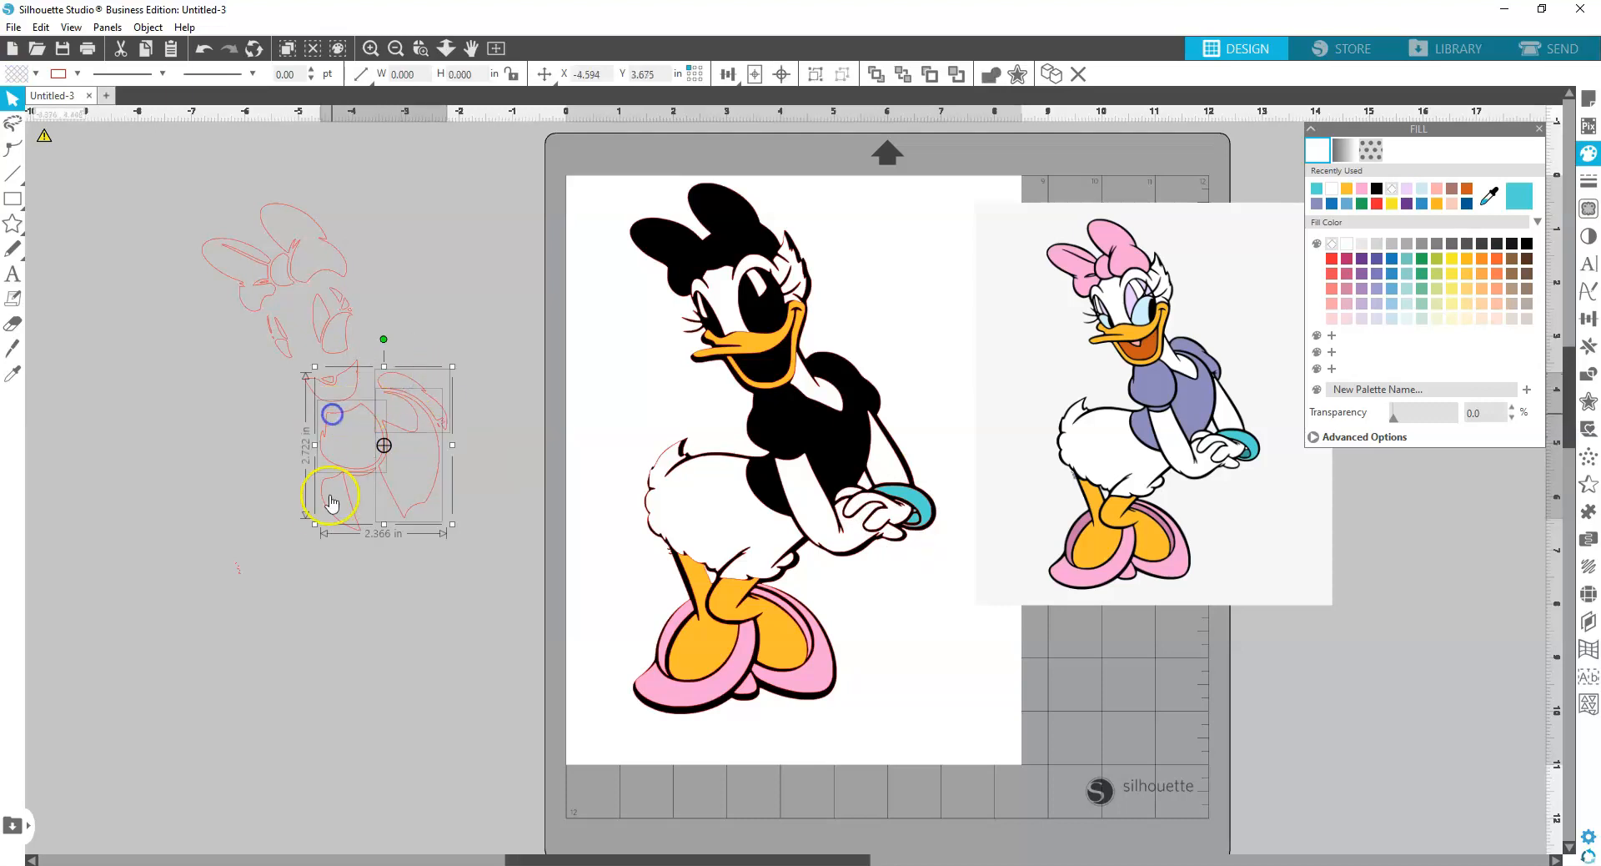
left_click(328, 514, "shift")
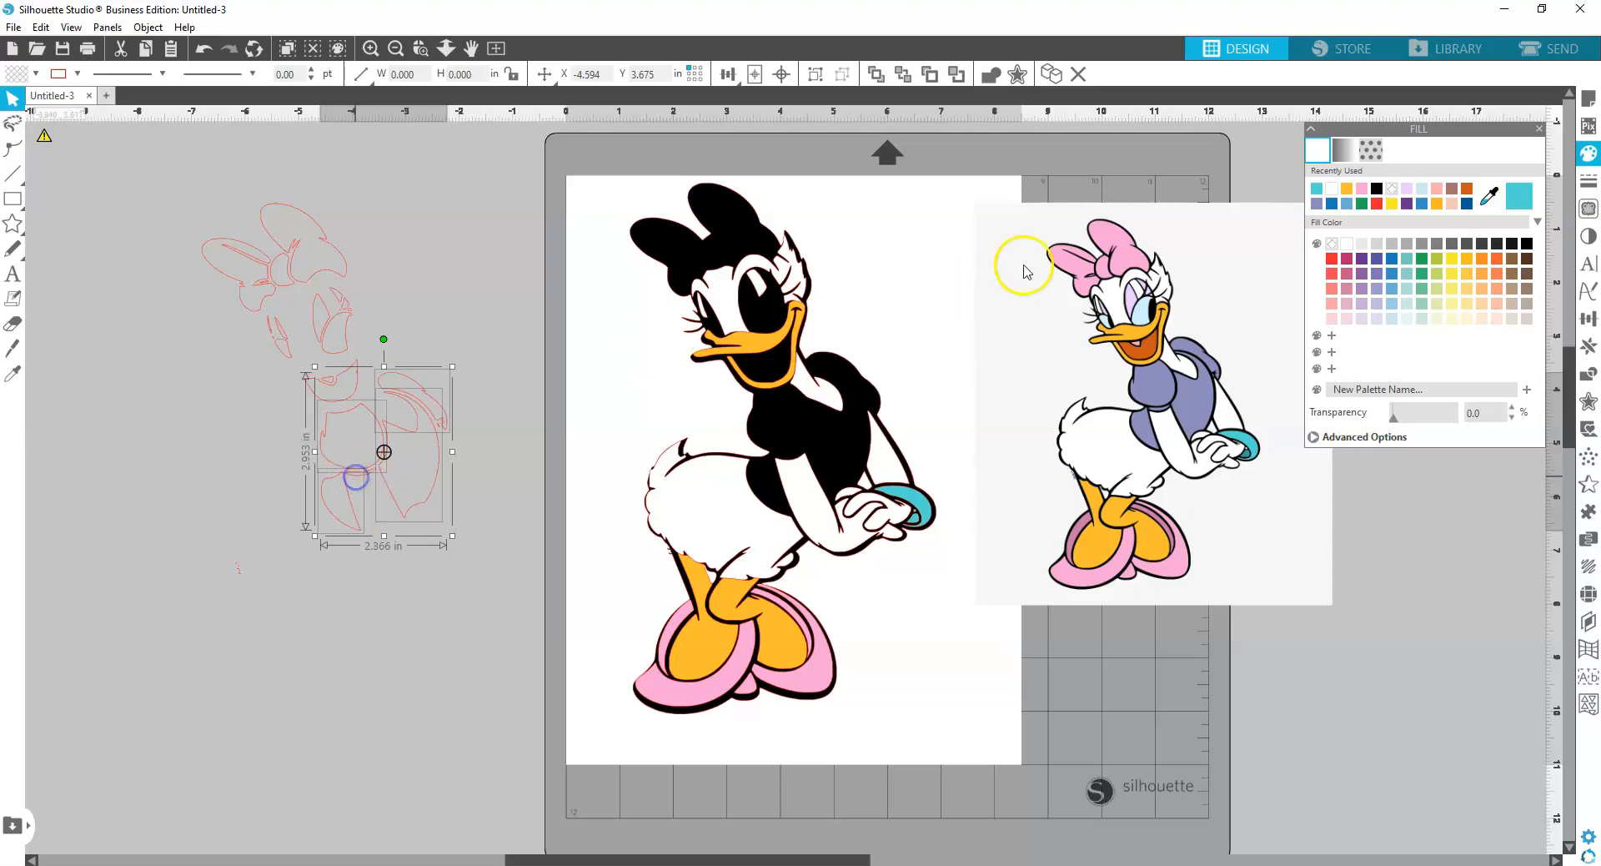
left_click(1491, 198)
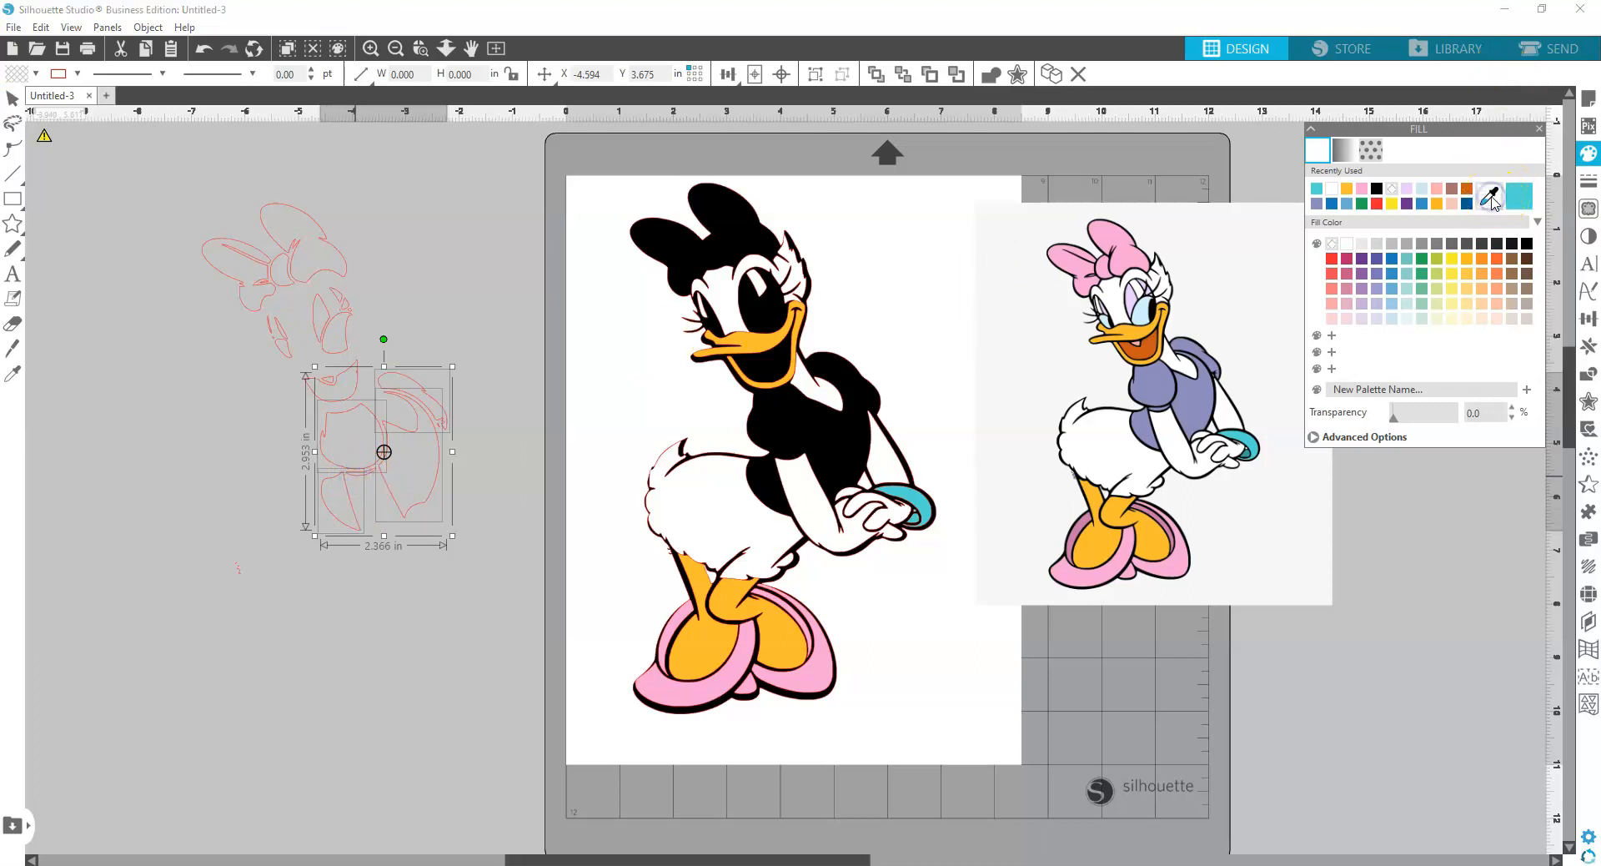
left_click(1184, 406)
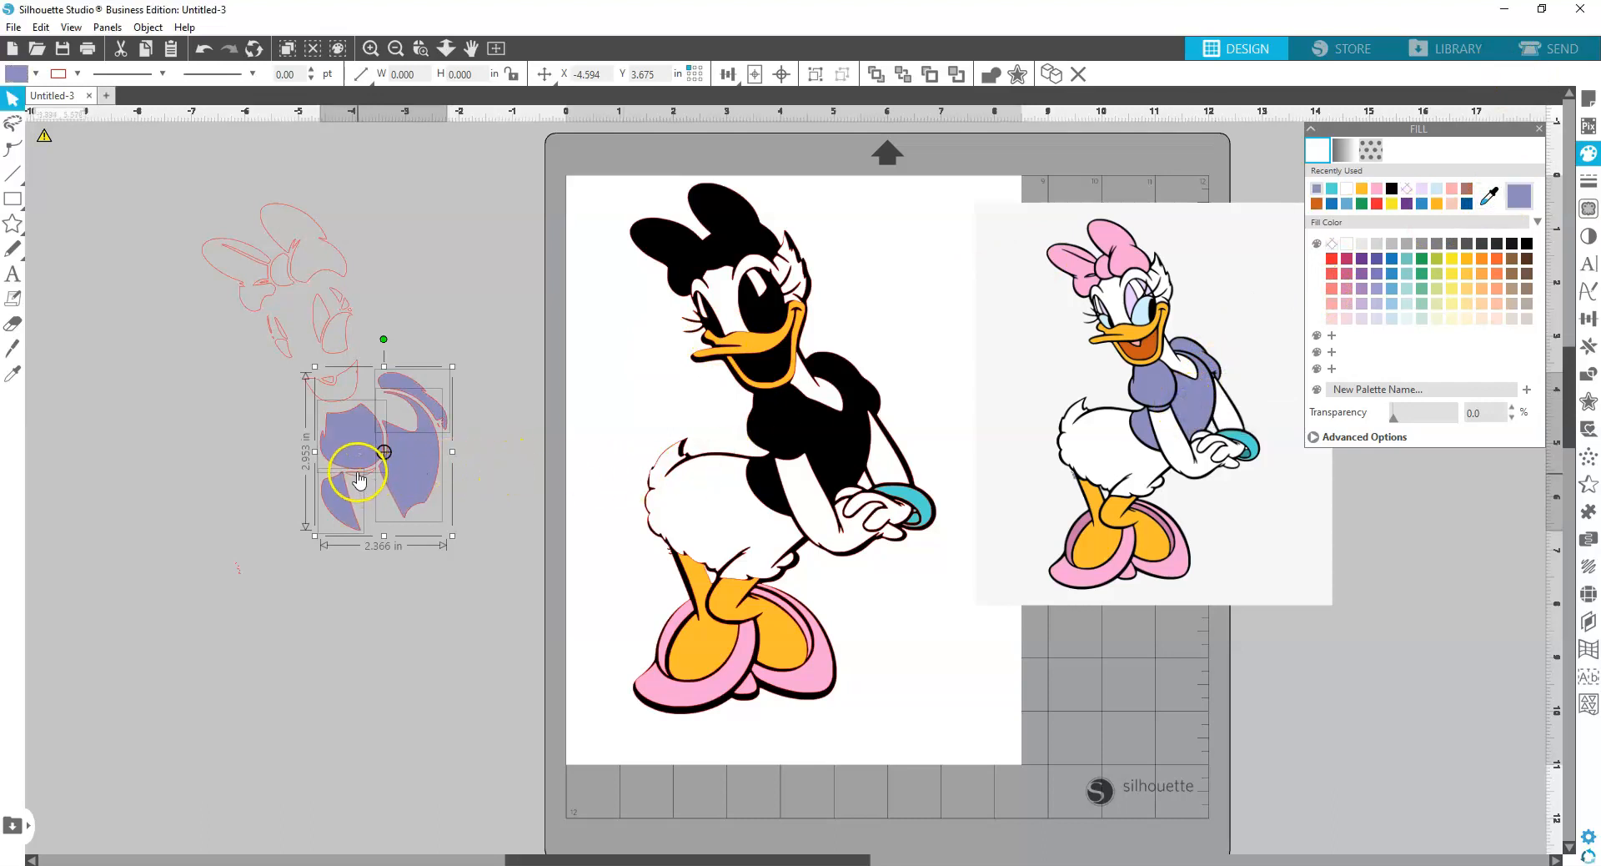
Adjust the blouse selection at the thin waist strip, apply the same purple-blue fill and group the selected pieces
left_click_drag(357, 482, 356, 477)
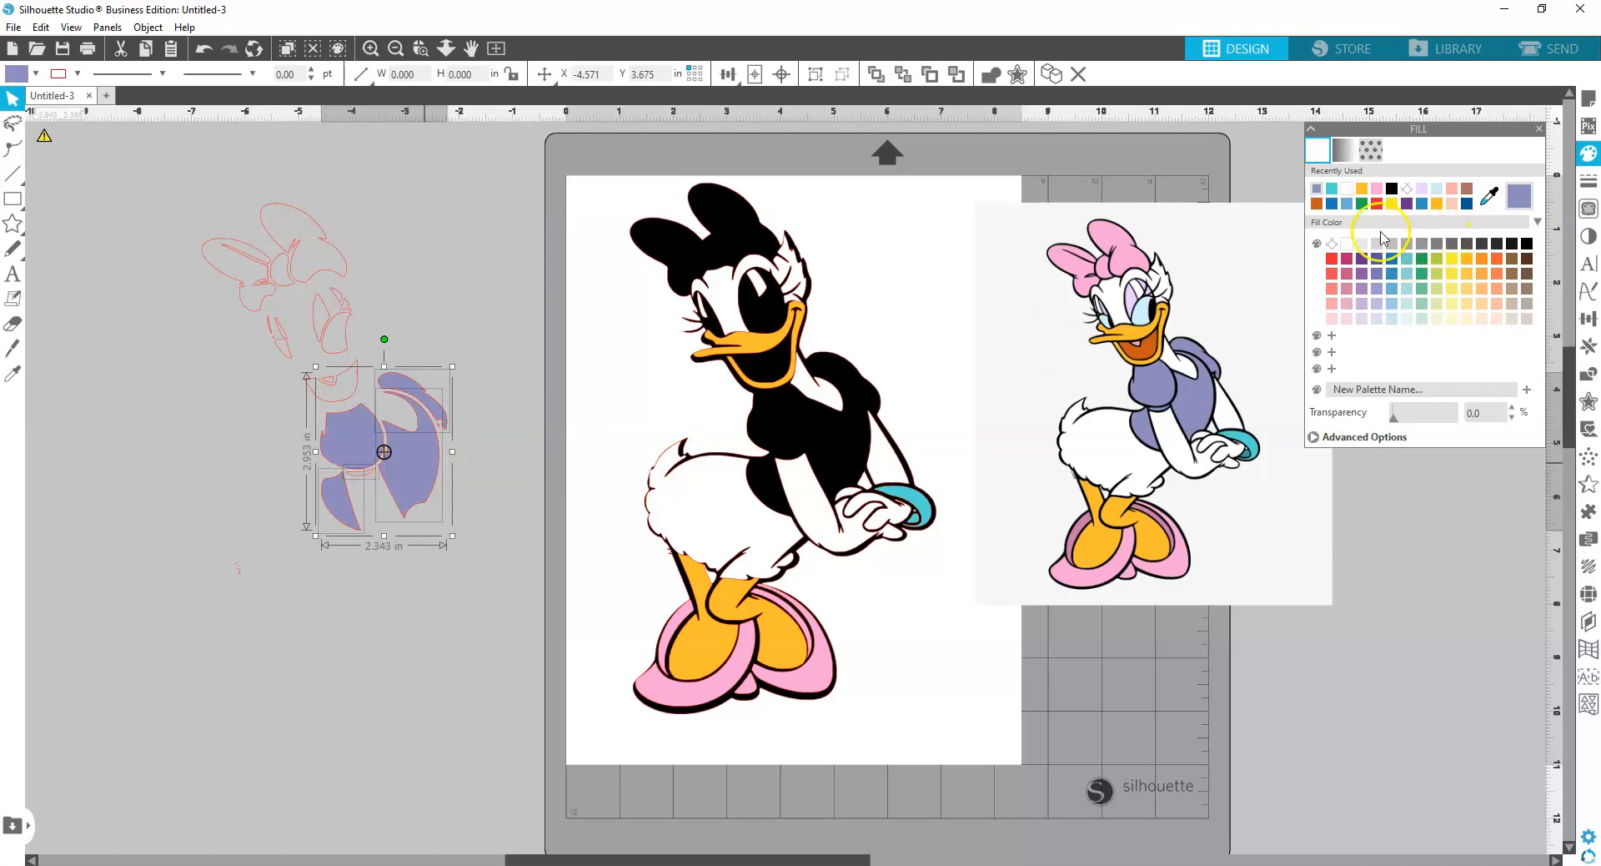
left_click(1317, 190)
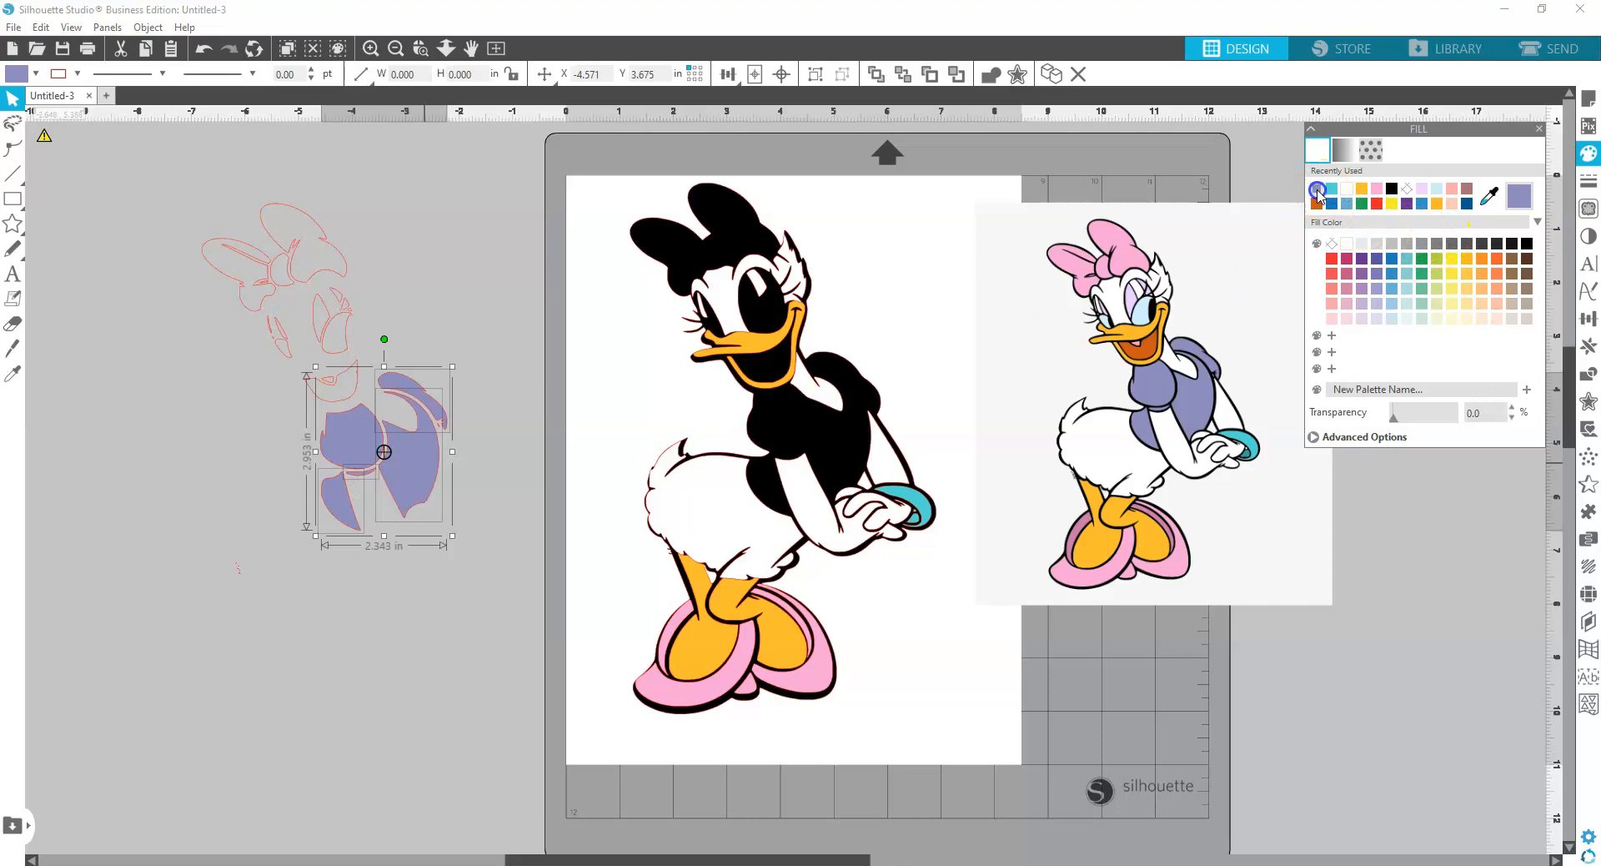
right_click(422, 462)
left_click(509, 286)
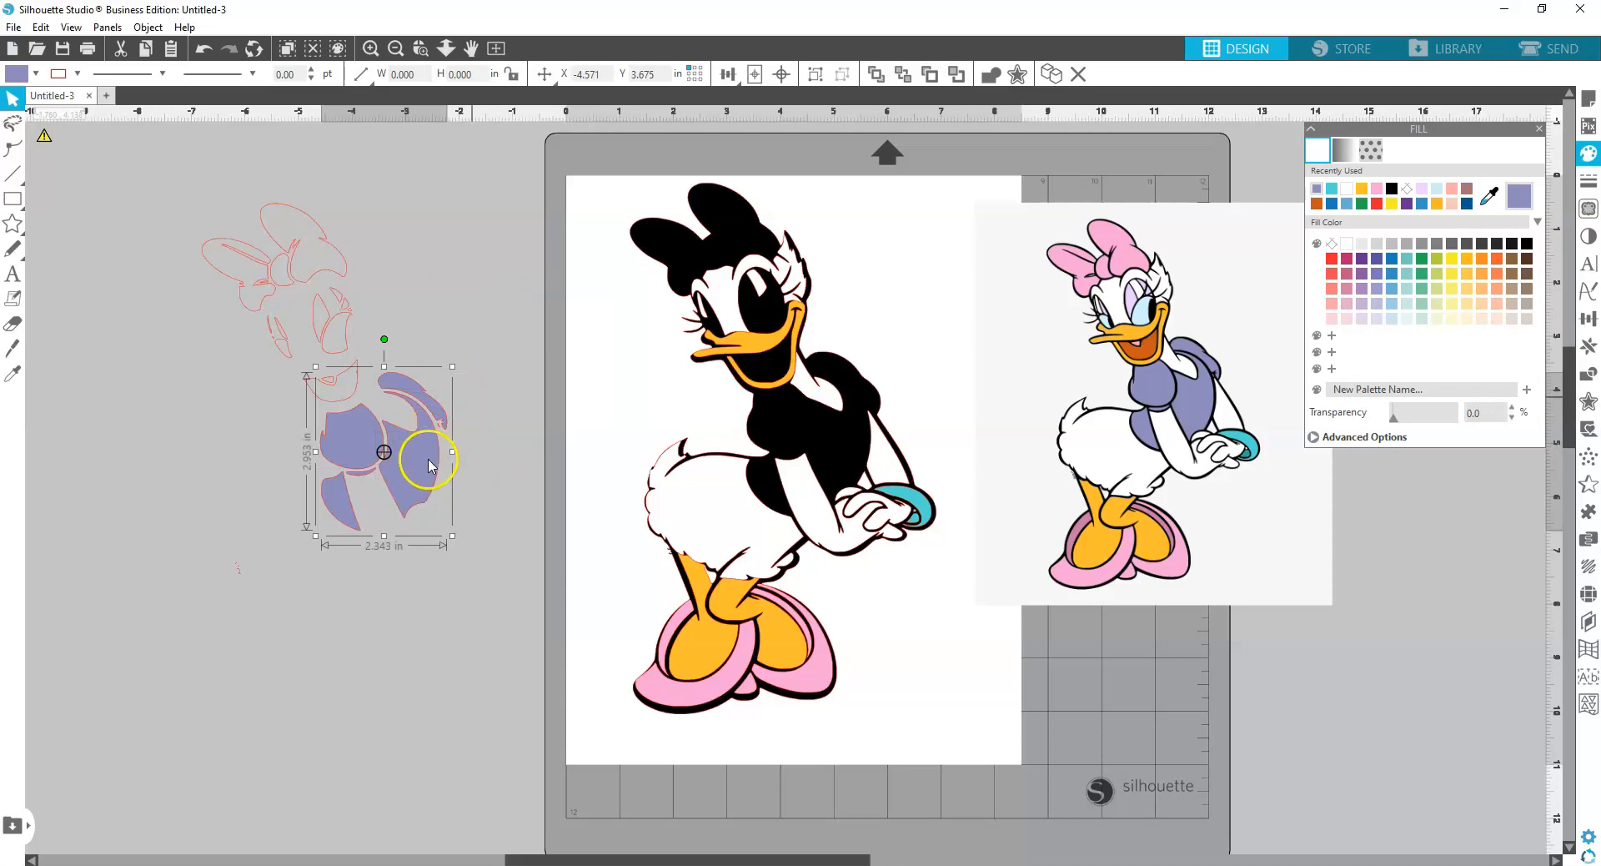
Undo moving the incomplete blouse group onto the page and group the left-out chest piece with it
left_click_drag(428, 465, 813, 453)
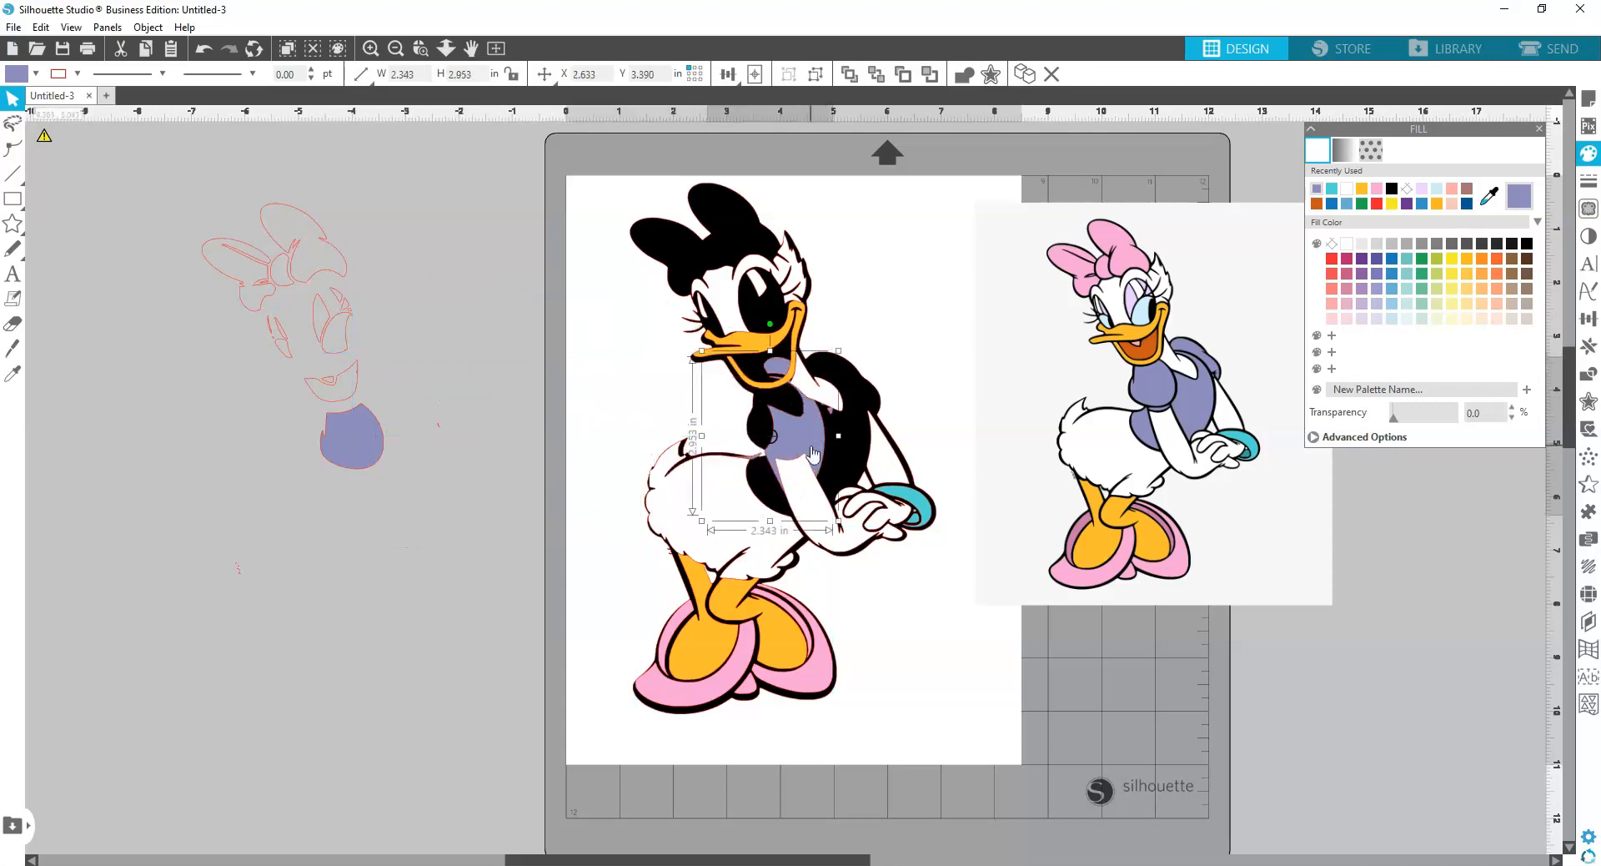
key("ctrl+z")
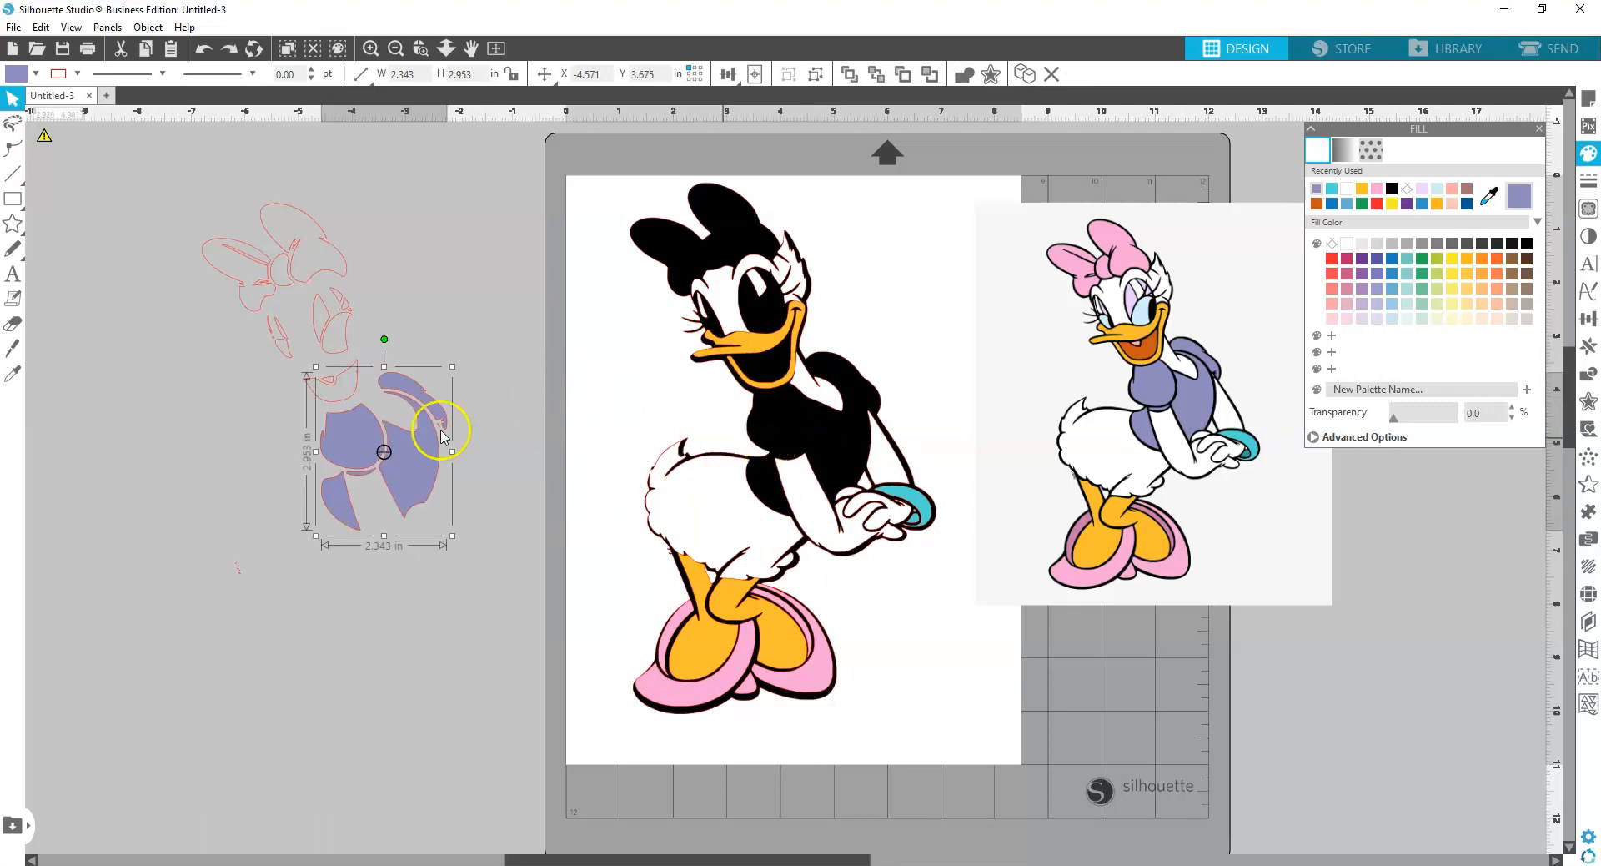
left_click_drag(368, 411, 368, 412)
left_click(368, 412, "shift")
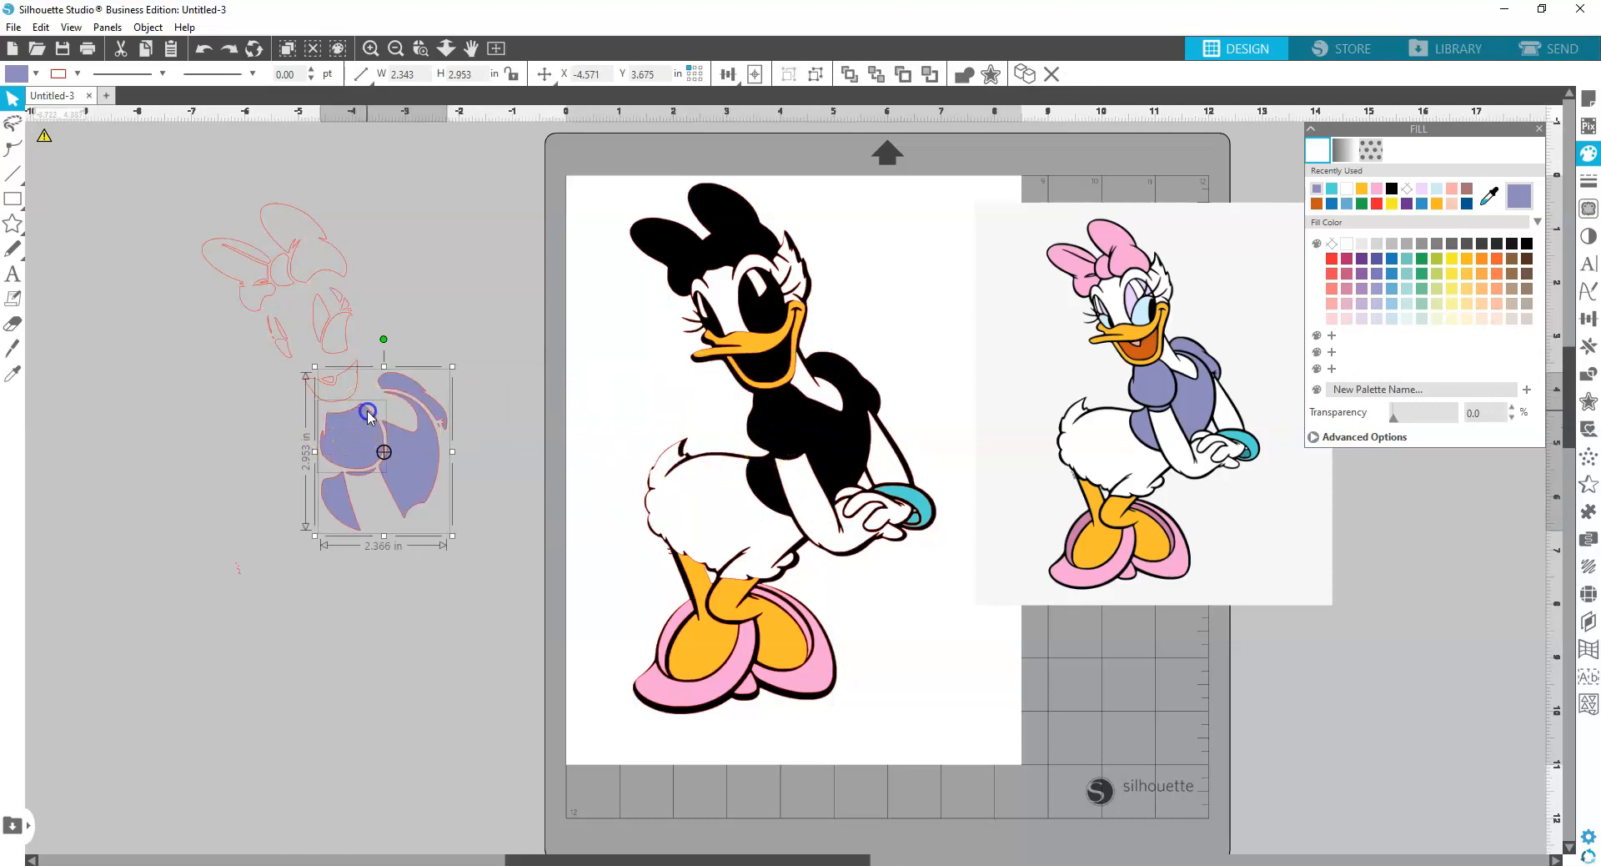
right_click(368, 412)
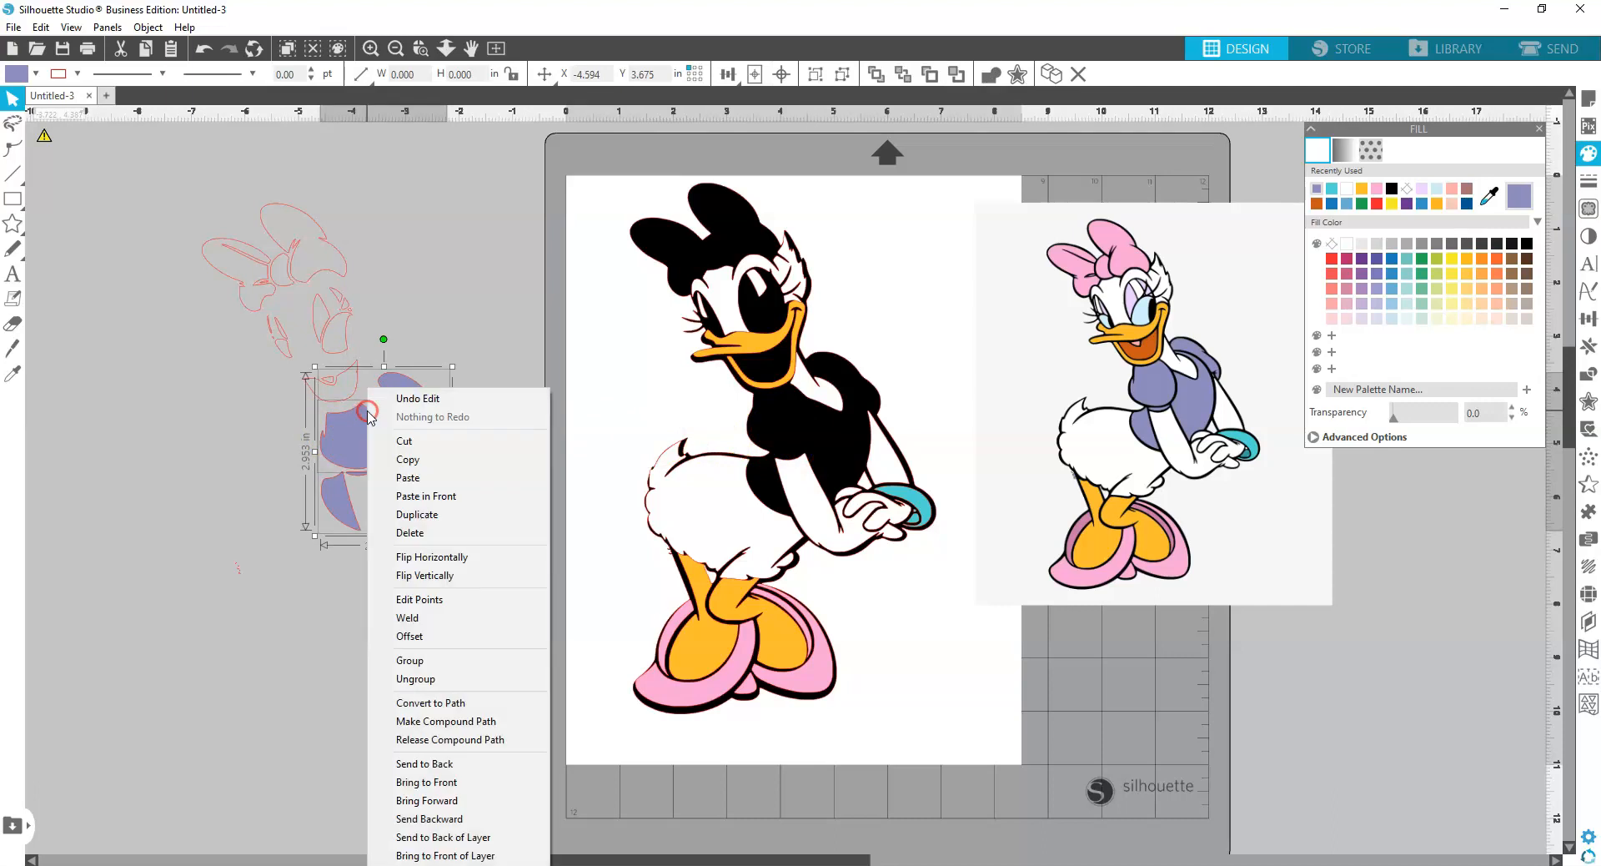
left_click(421, 660)
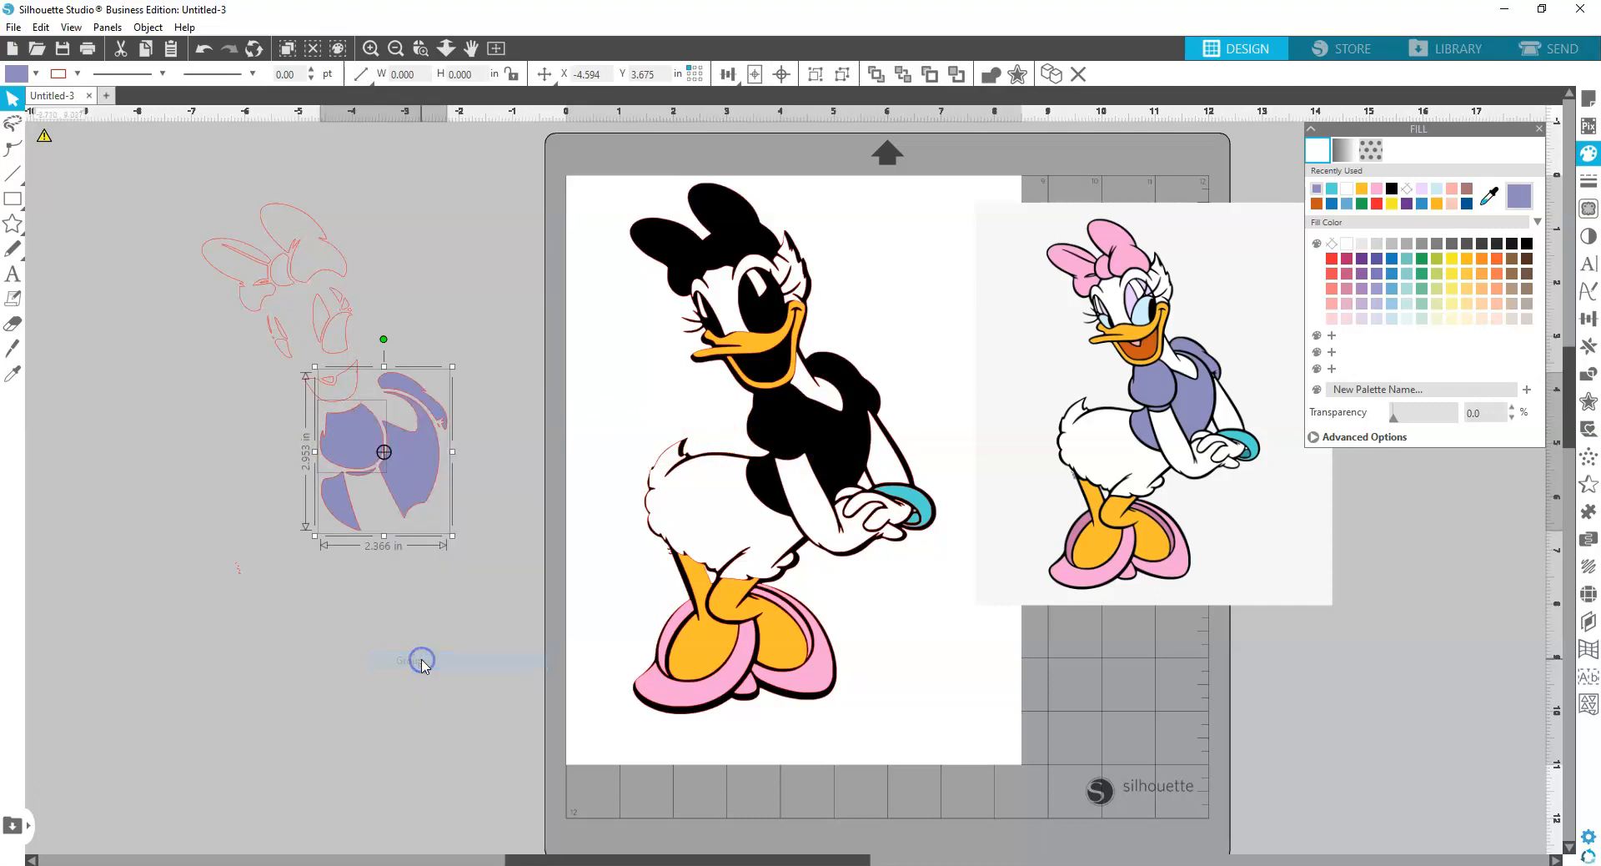
Place the complete blouse group over the black silhouette's torso and nudge it horizontally until the black outline shows evenly
left_click_drag(342, 453, 778, 431)
left_click(847, 448)
key("Left")
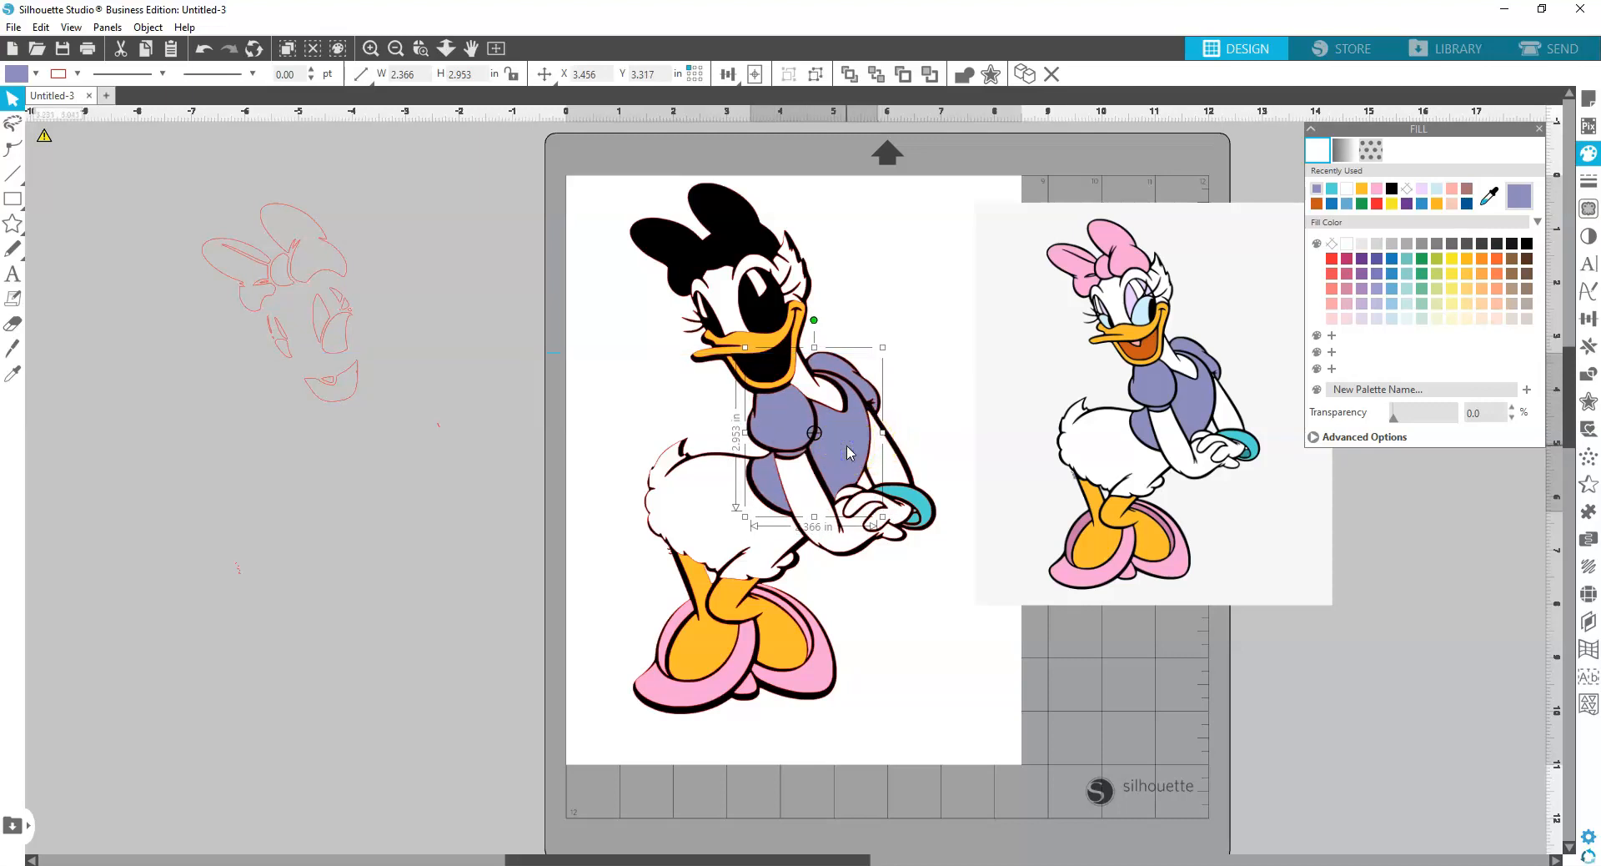
key("Left")
key("Left")
key("Left")
key("Left")
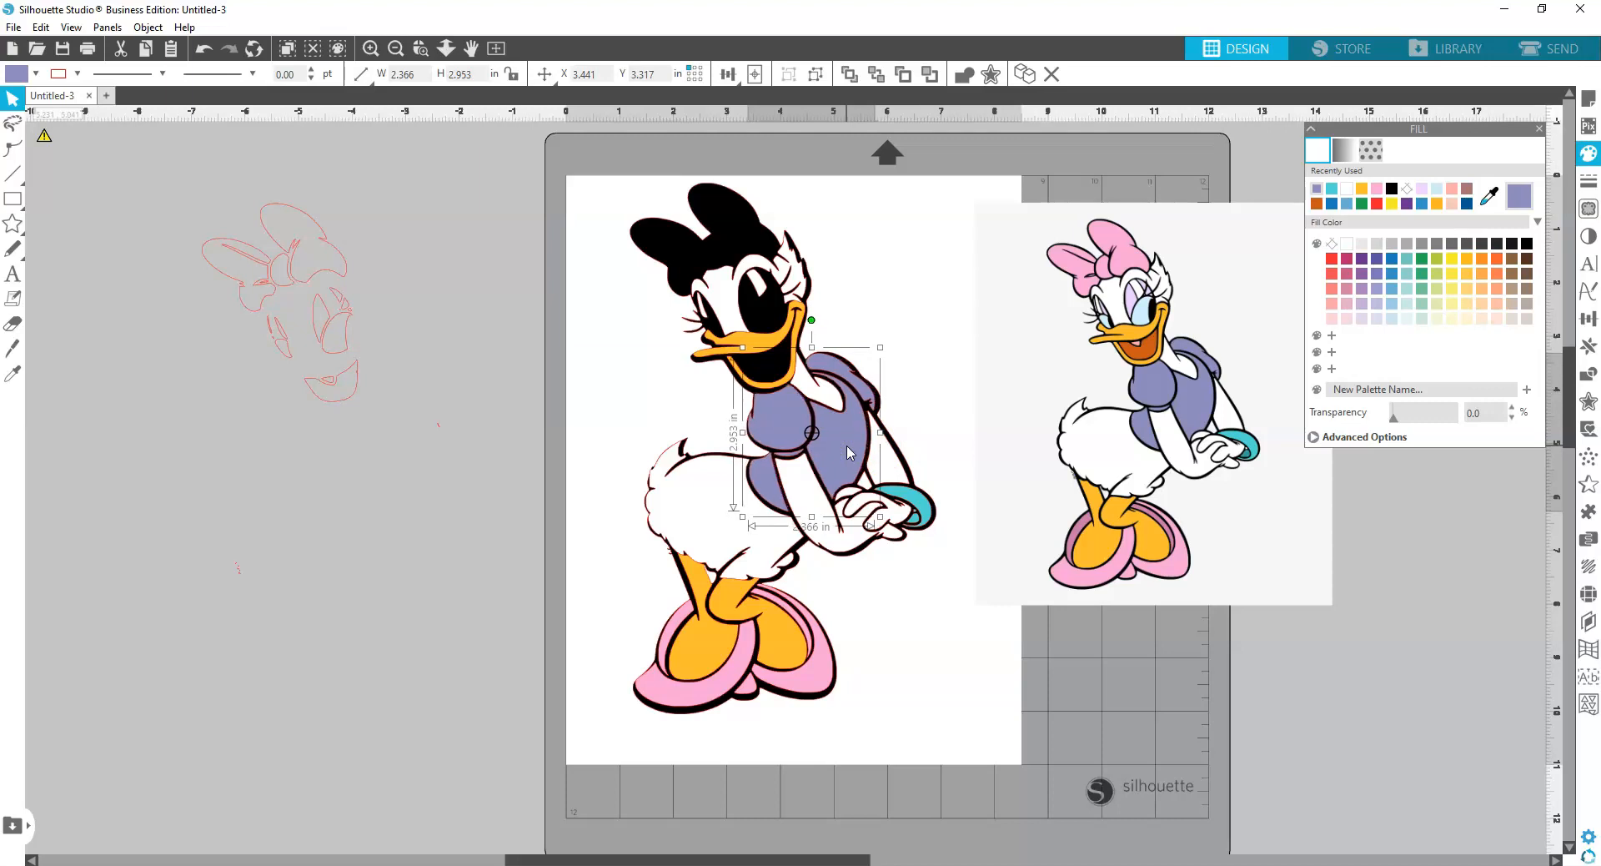
key("Left")
key("Left")
key("Right")
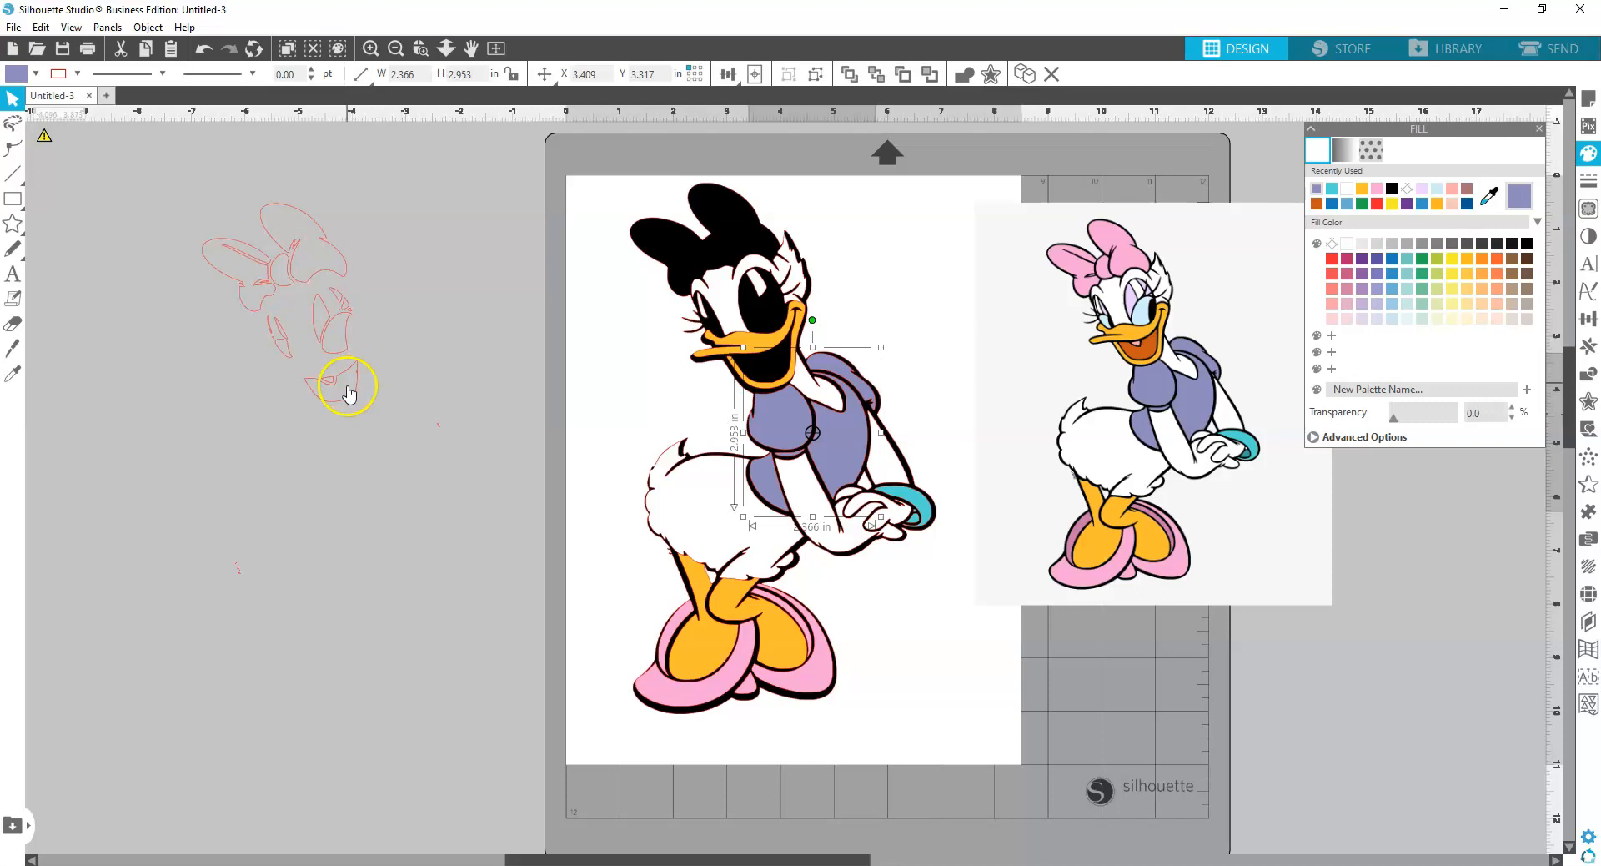
Fill the traced mouth piece with the dark orange sampled from the reference image's mouth and place it inside the beak
left_click(349, 395)
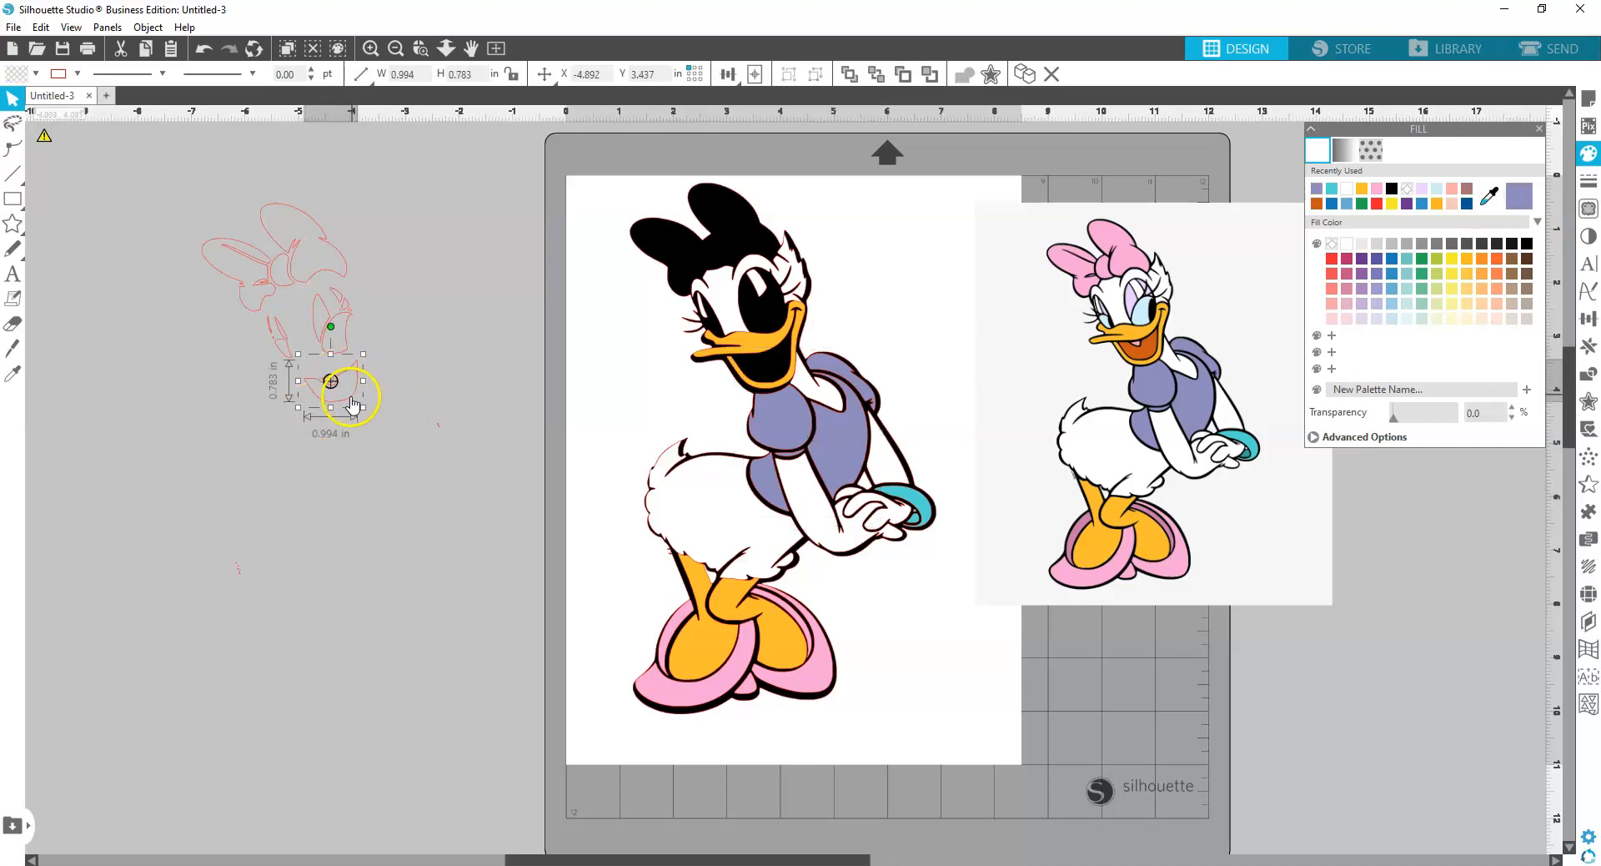
left_click(1490, 198)
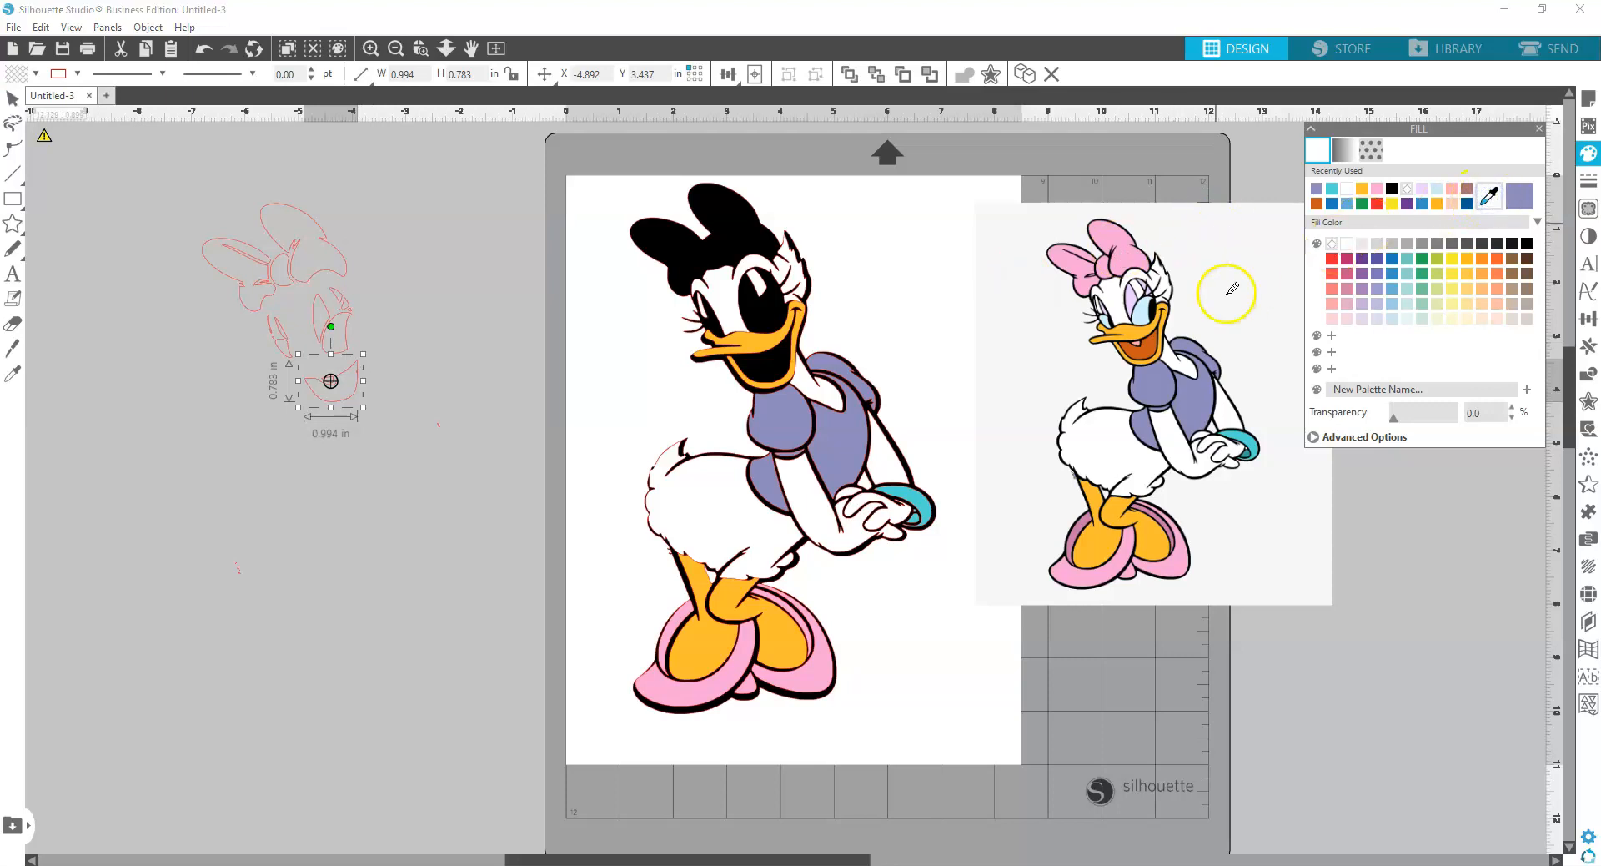
left_click(1157, 340)
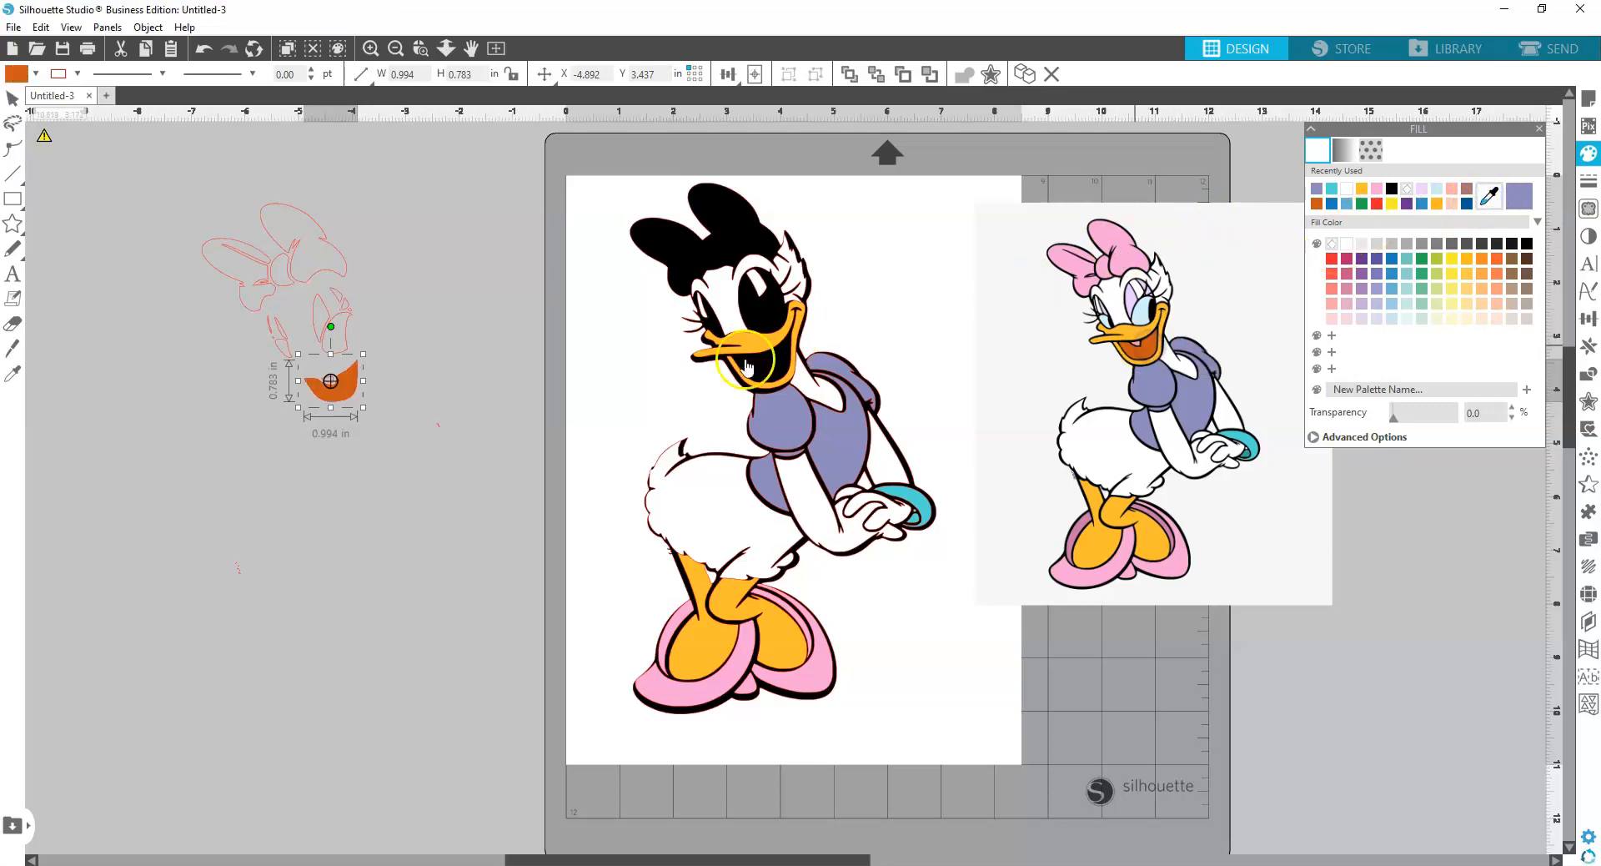
left_click_drag(353, 399, 786, 376)
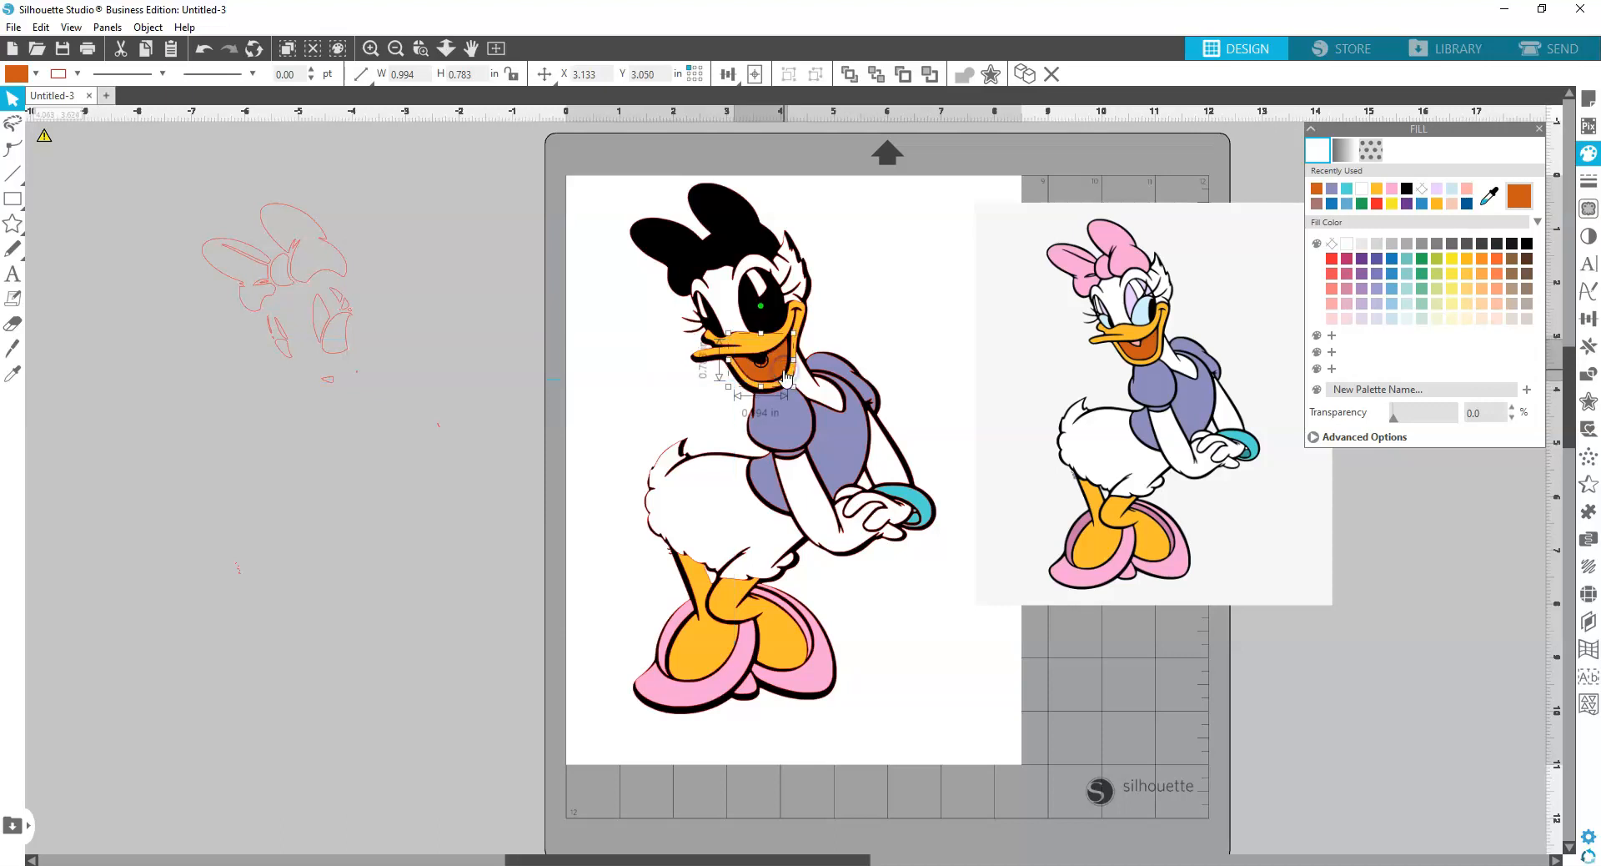
Fill the small traced tongue piece with the salmon pink sampled from the reference image's tongue
left_click(328, 380)
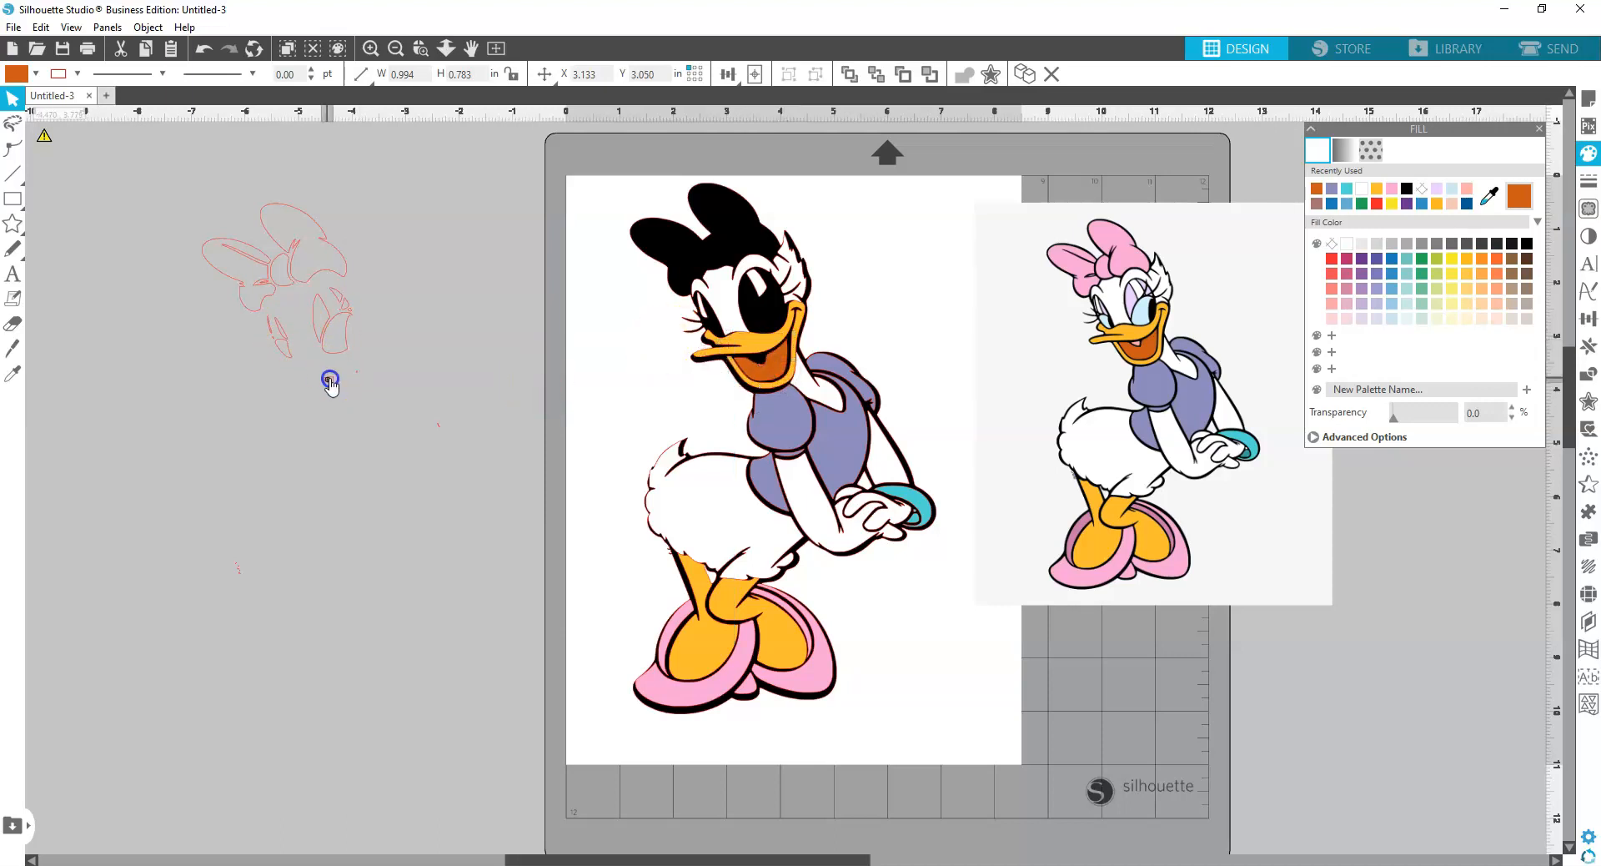
left_click(1490, 198)
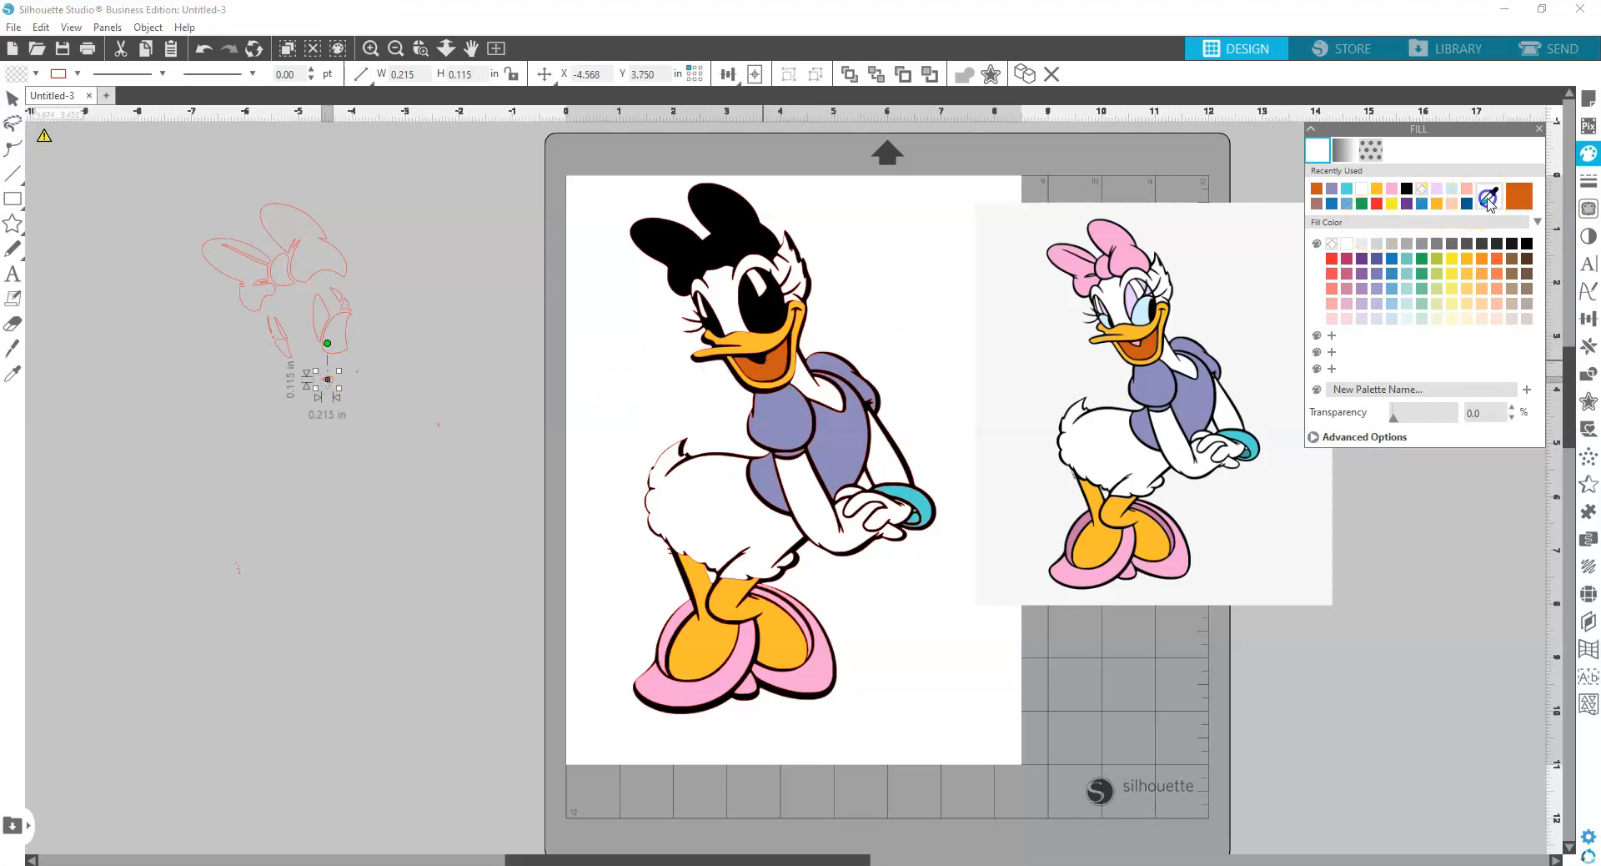
left_click(1139, 345)
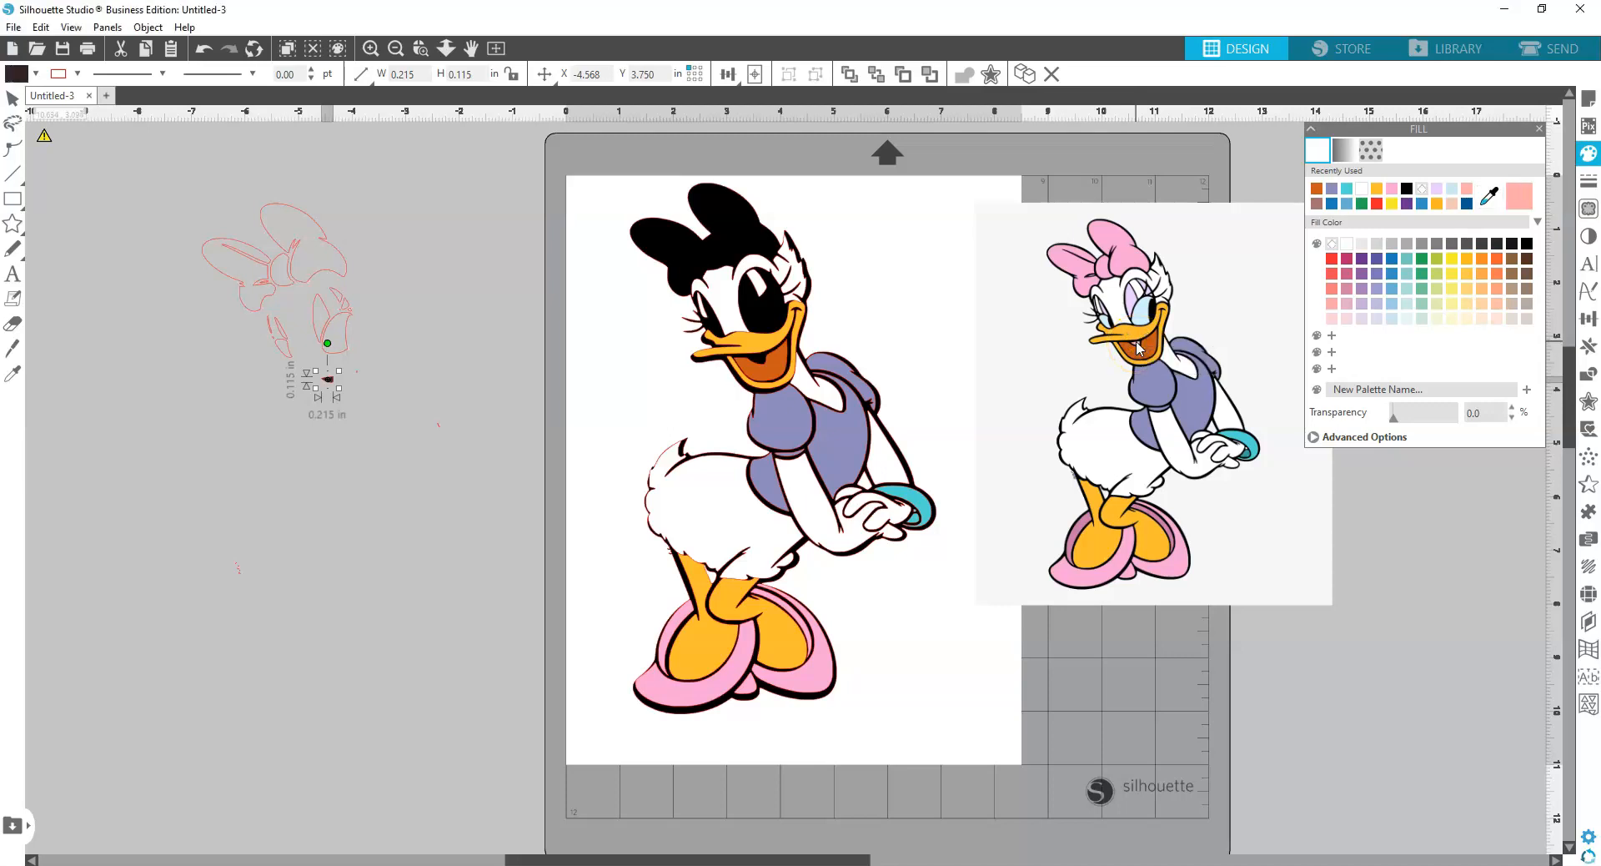
left_click(1492, 198)
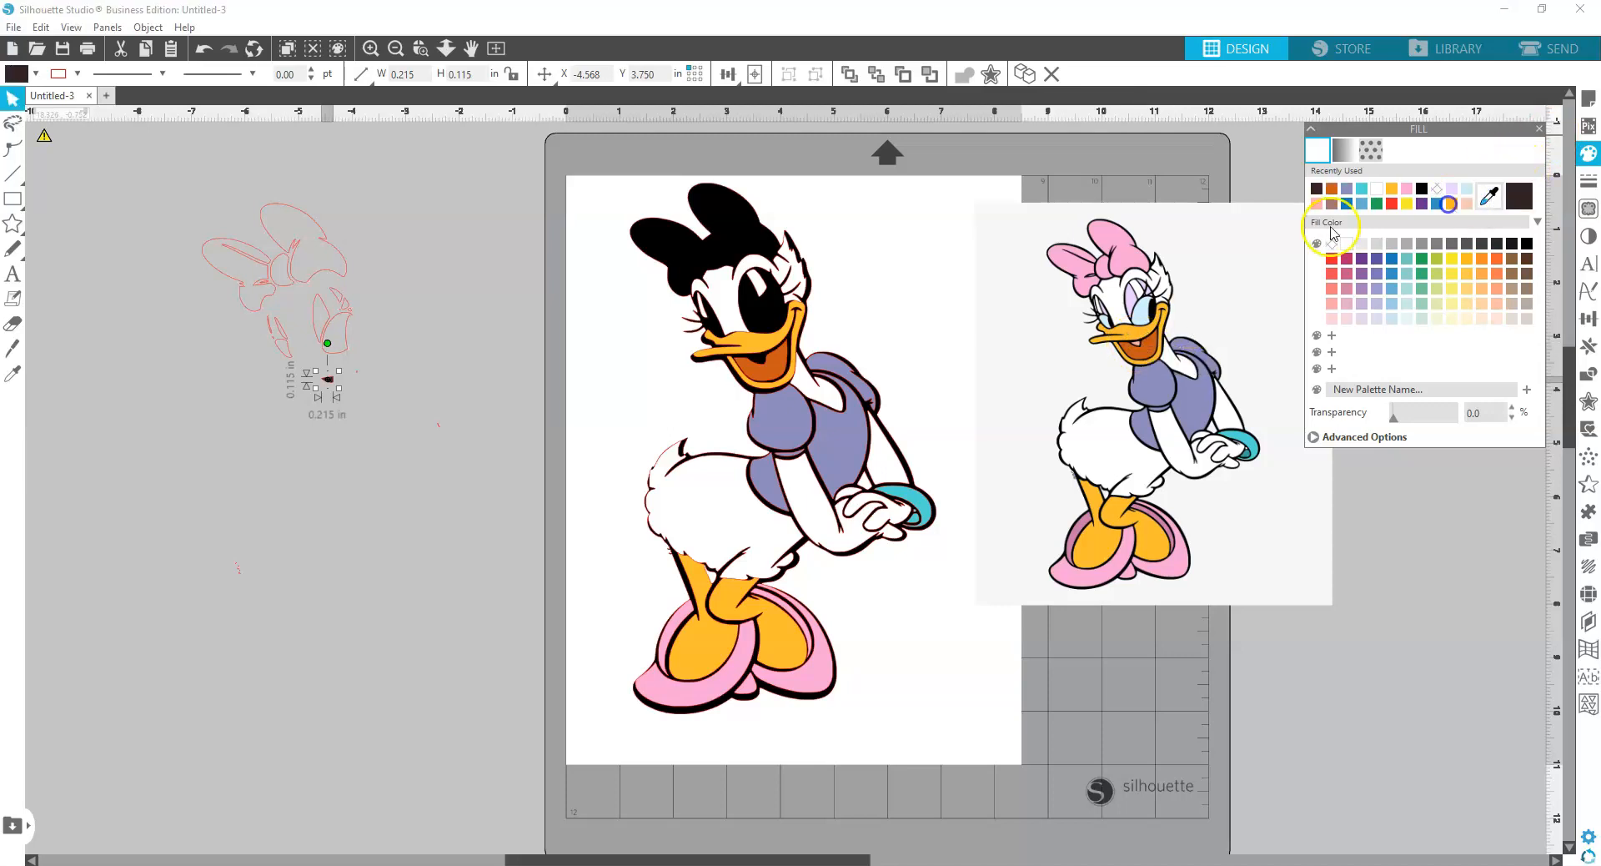
left_click(1141, 343)
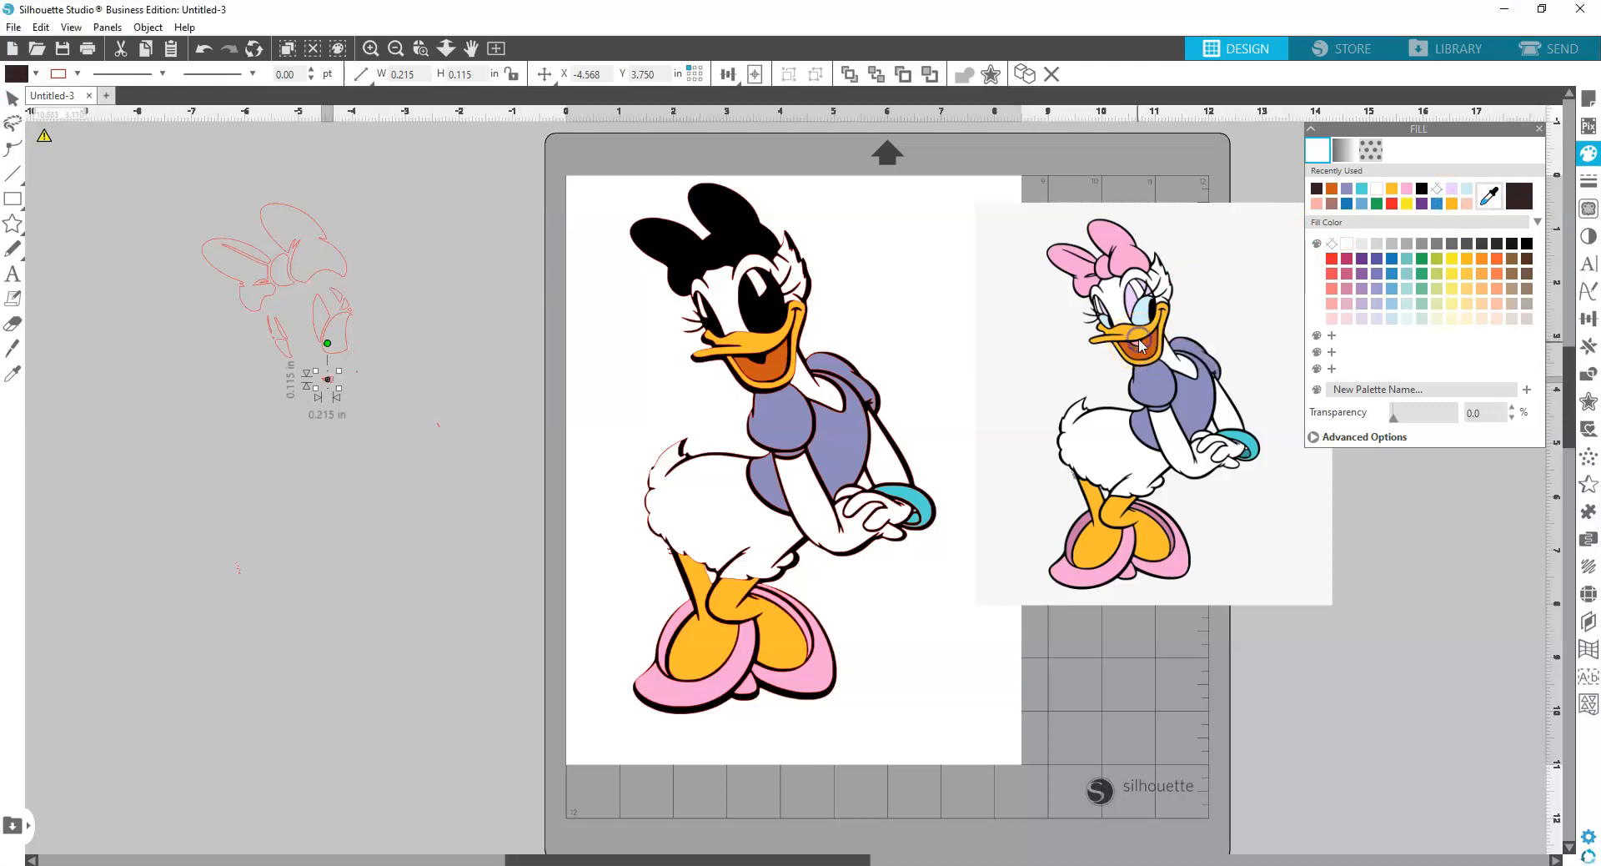
left_click(306, 361)
Place the salmon-pink tongue piece inside the orange mouth and fine-tune its position below the upper beak
mouse_move(334, 384)
left_mouse_down()
mouse_move(720, 364)
mouse_move(633, 404)
mouse_move(762, 358)
left_mouse_up()
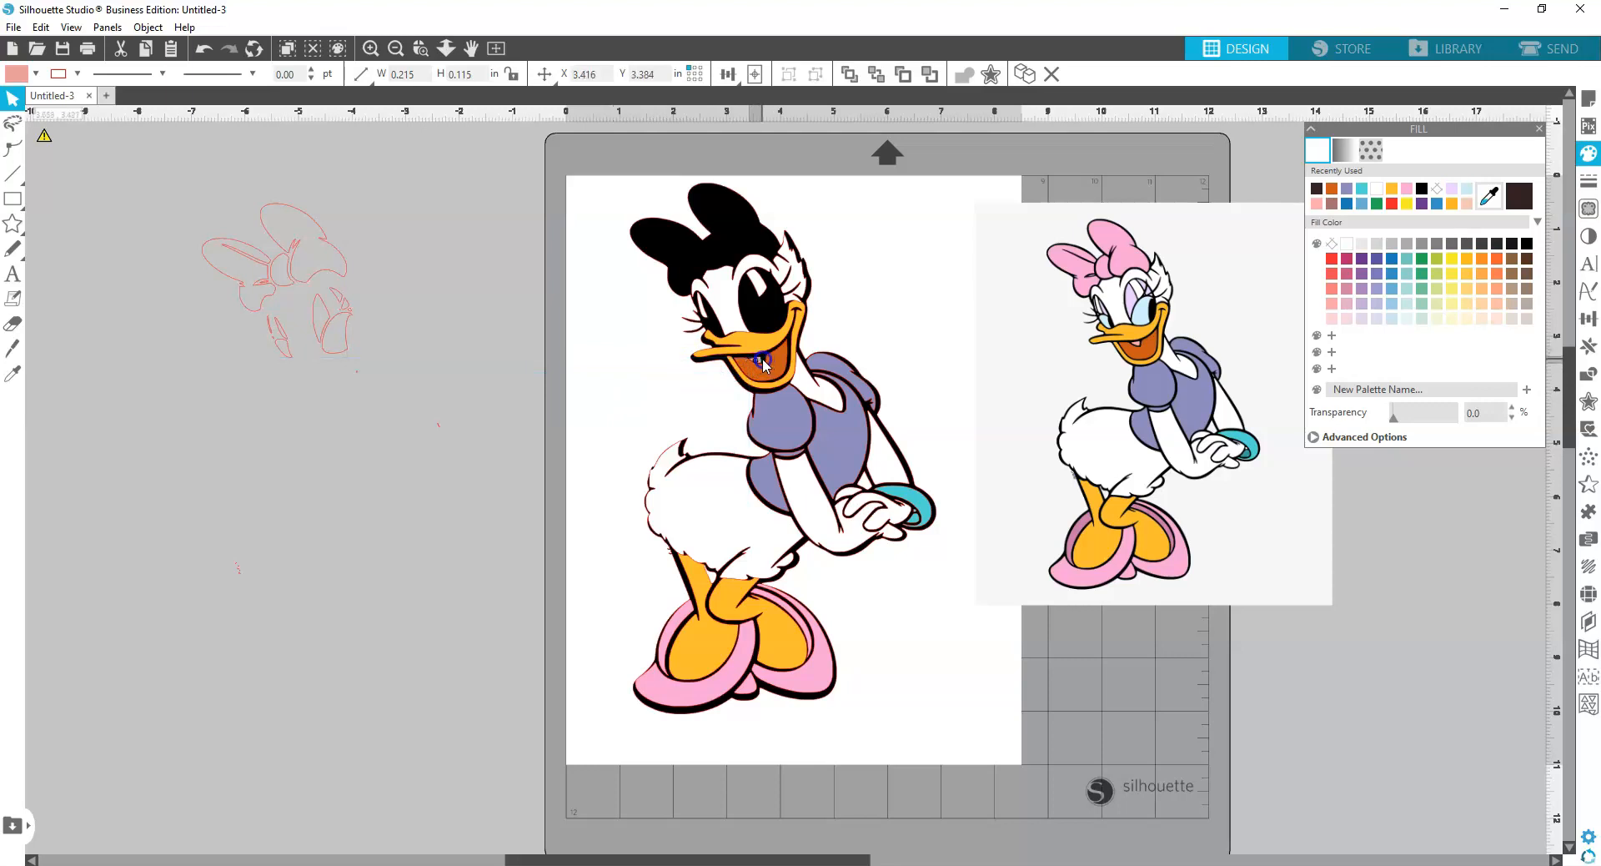
left_click(557, 377)
left_click(757, 367)
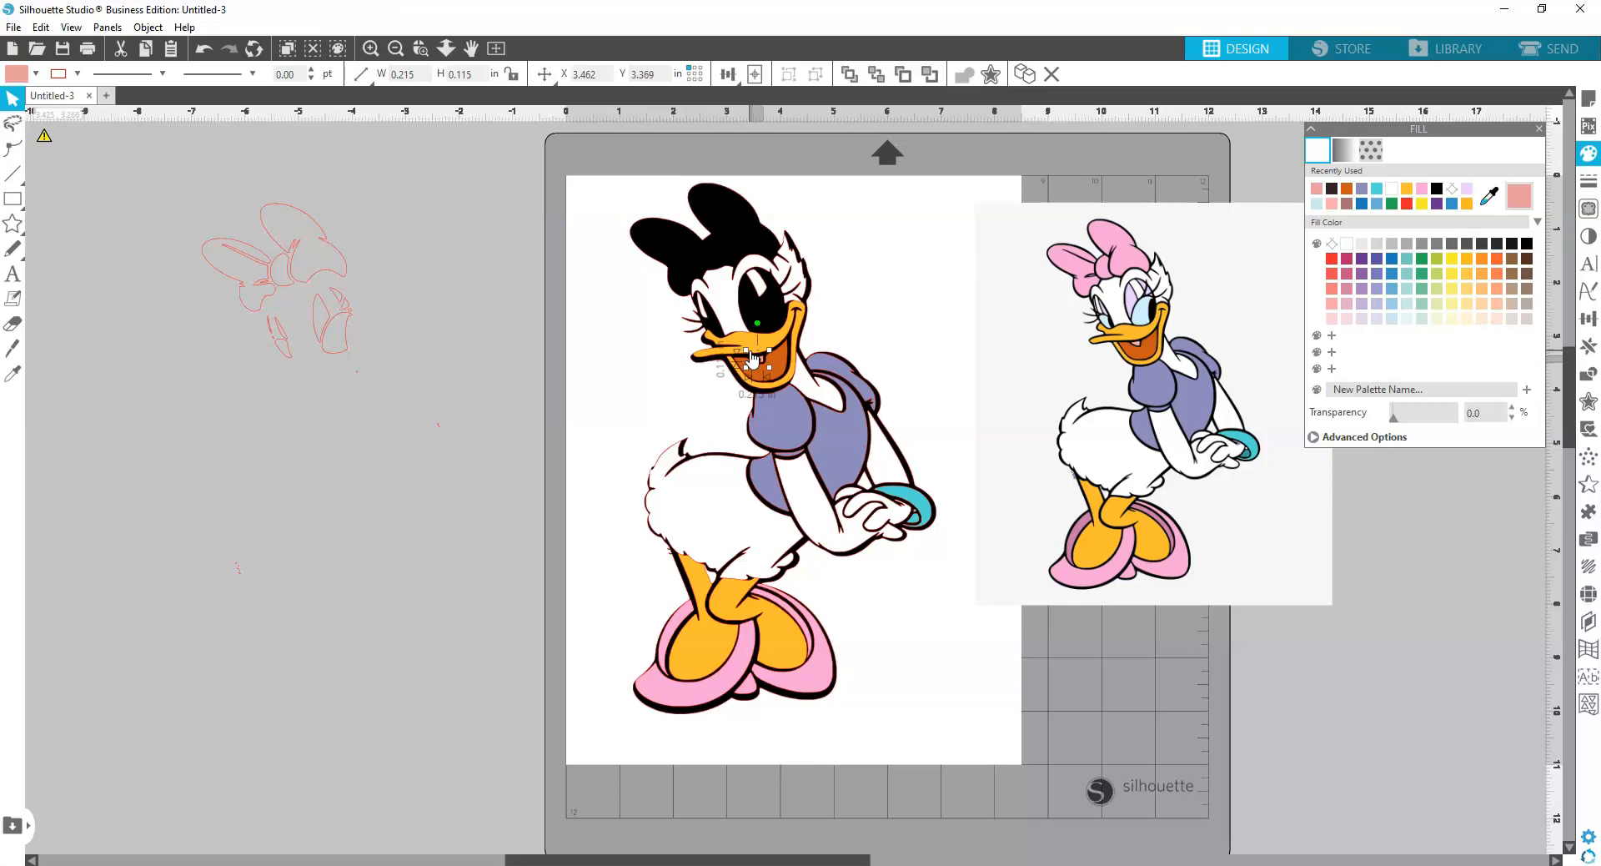
left_click(441, 352)
left_click(217, 339)
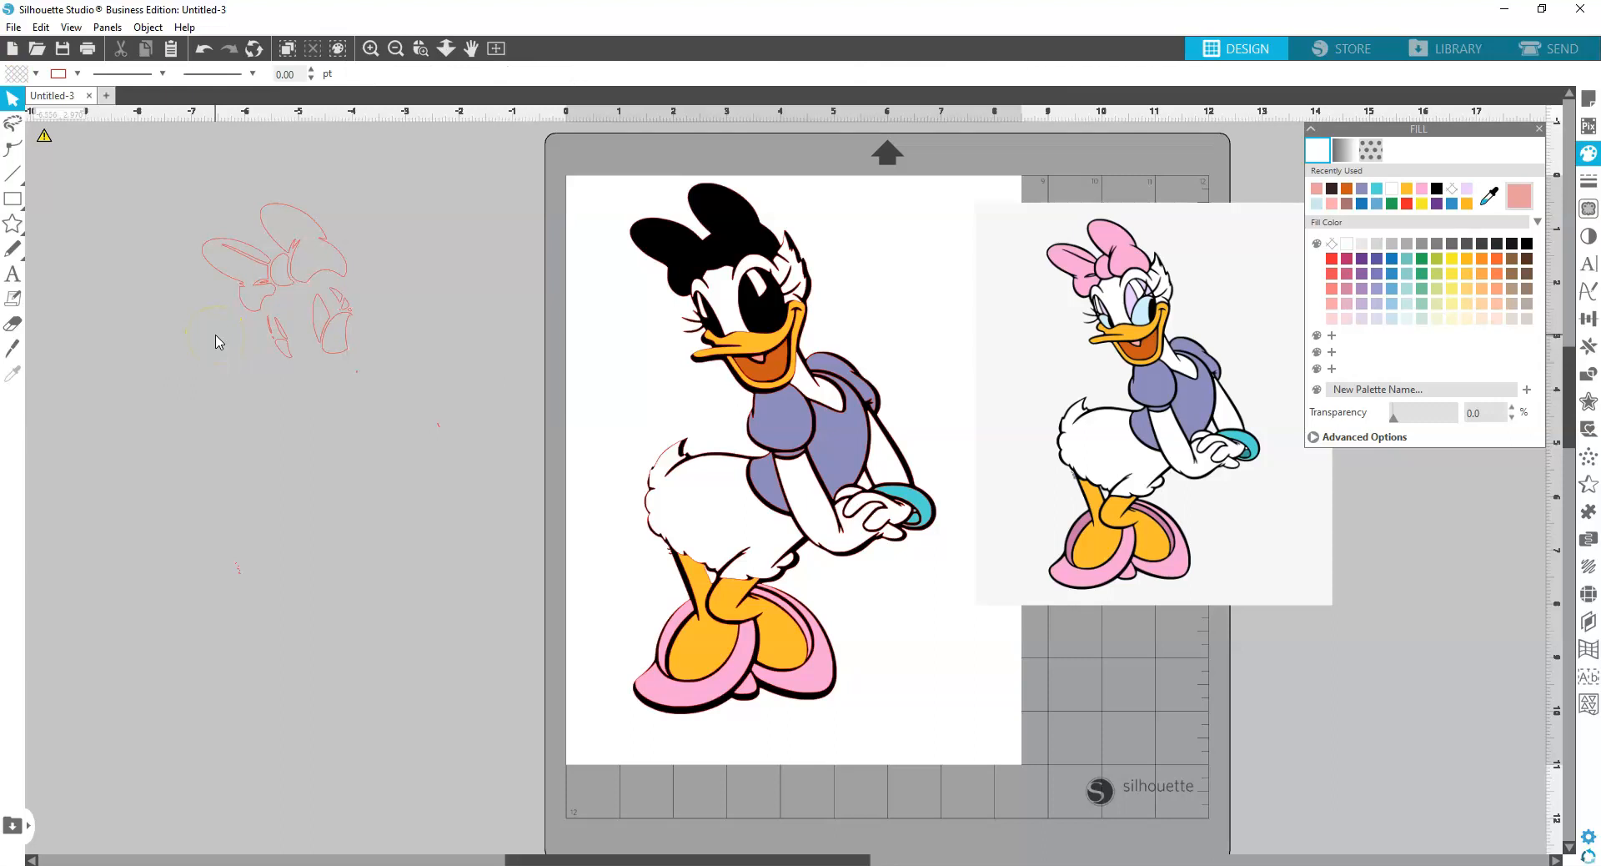
Fill both traced eye pieces with the light blue sampled from the reference image's eye
left_click(344, 348)
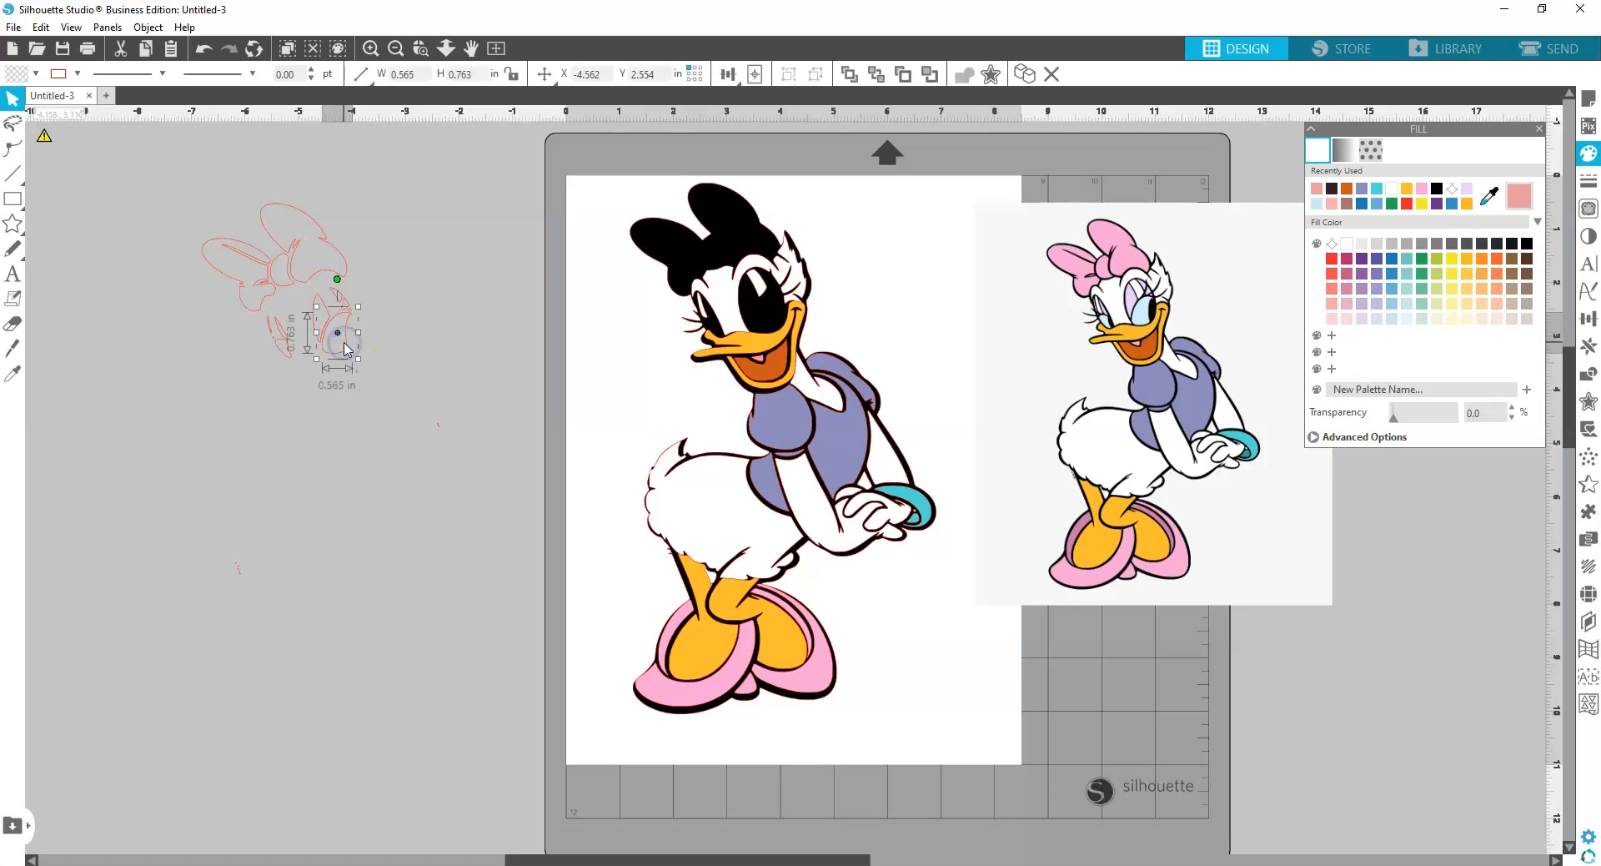
left_click(279, 355, "shift")
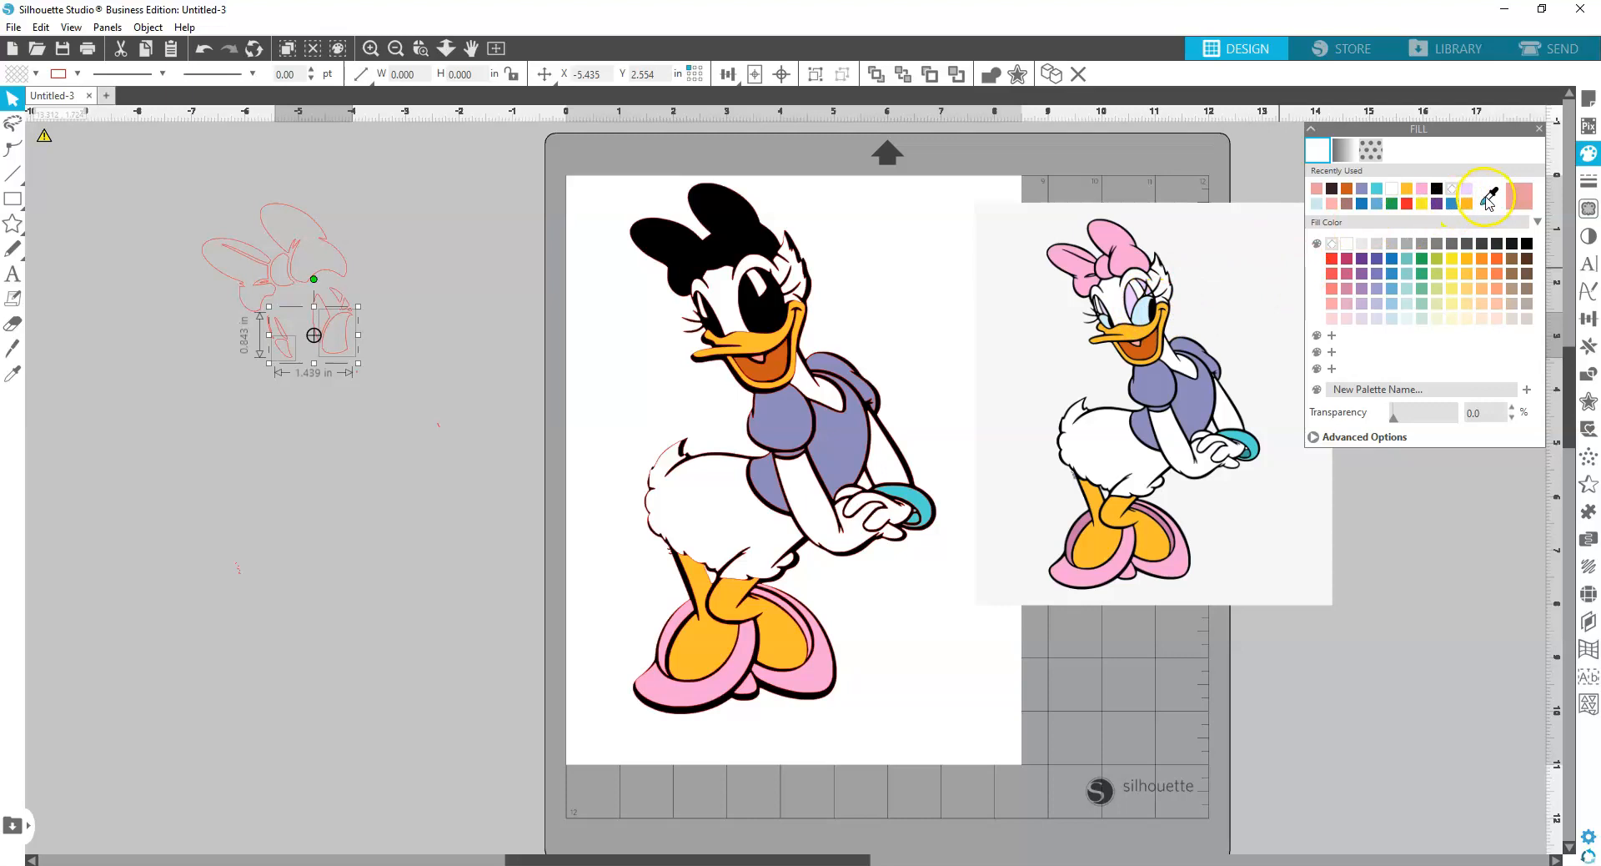
left_click(1143, 322)
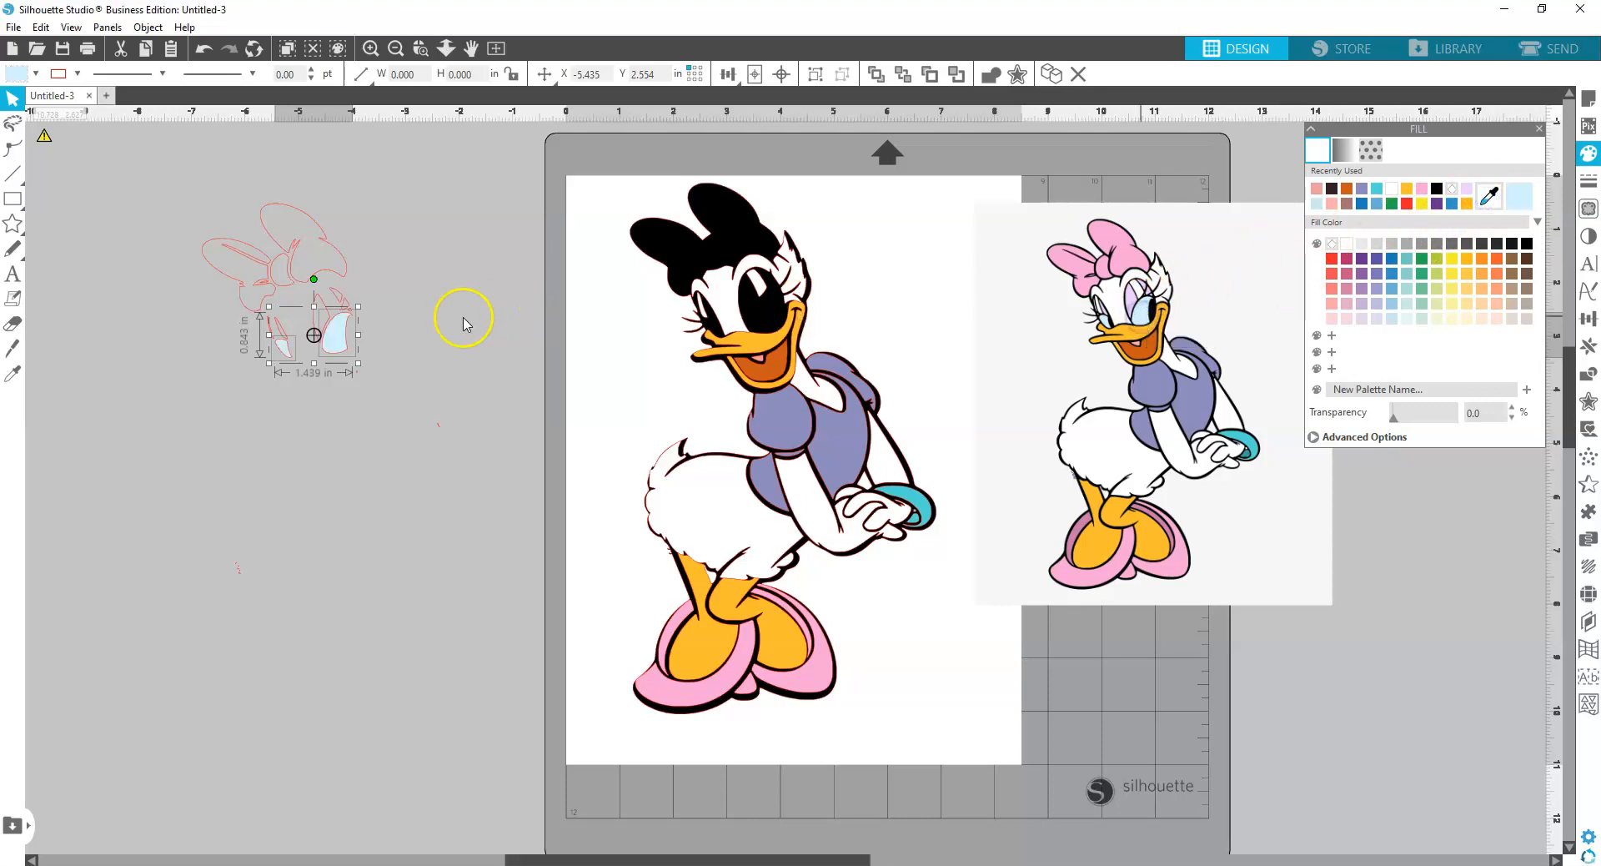
Group the two light blue eye pieces and place them over the eyes of the black silhouette
right_click(334, 342)
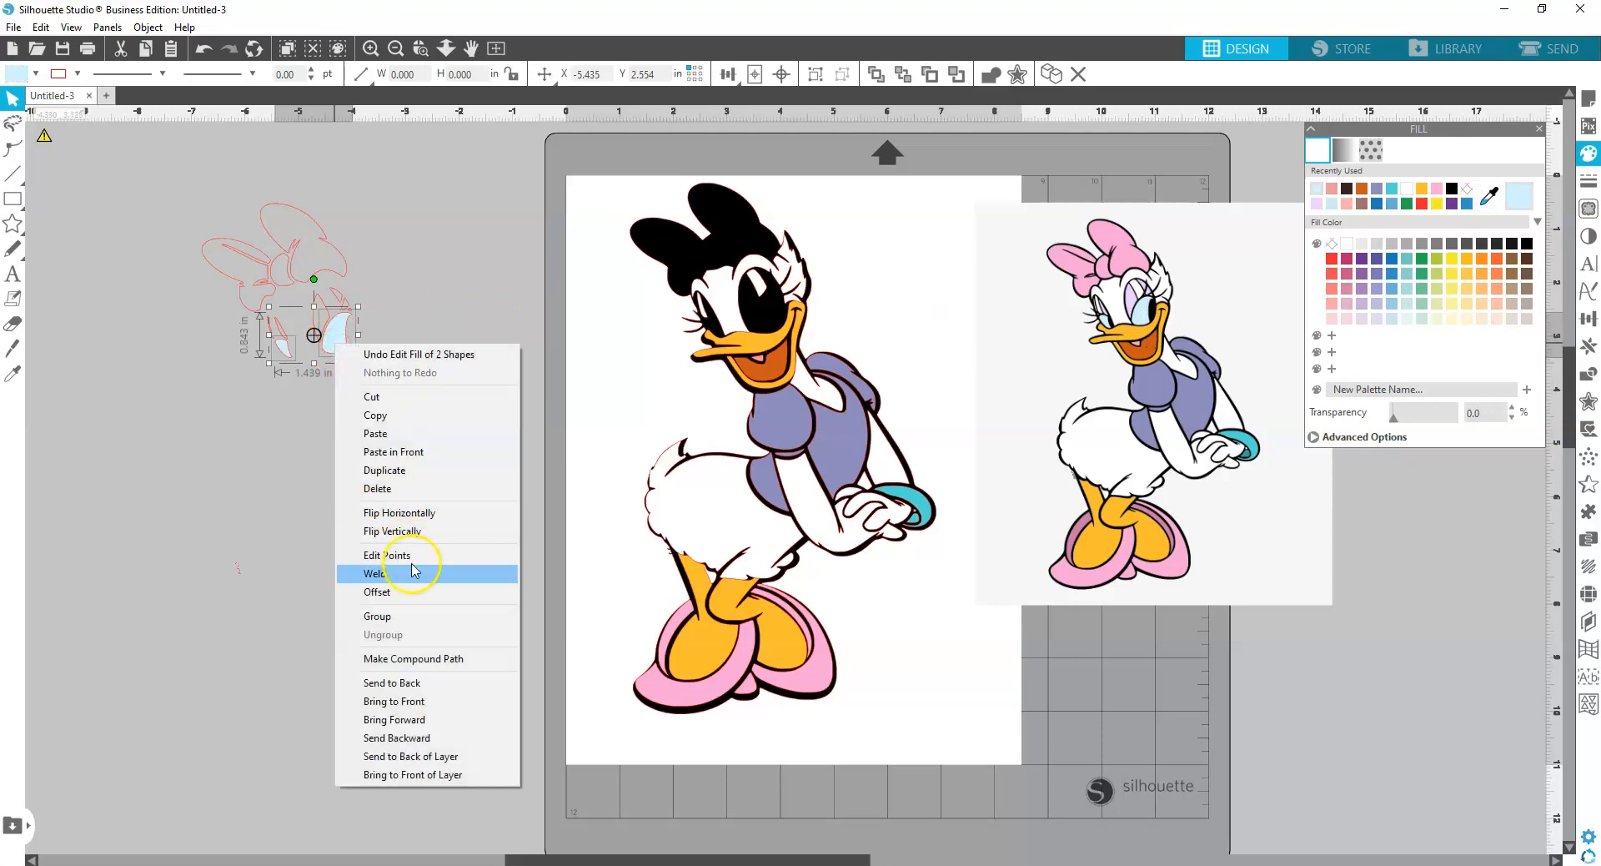
left_click(407, 618)
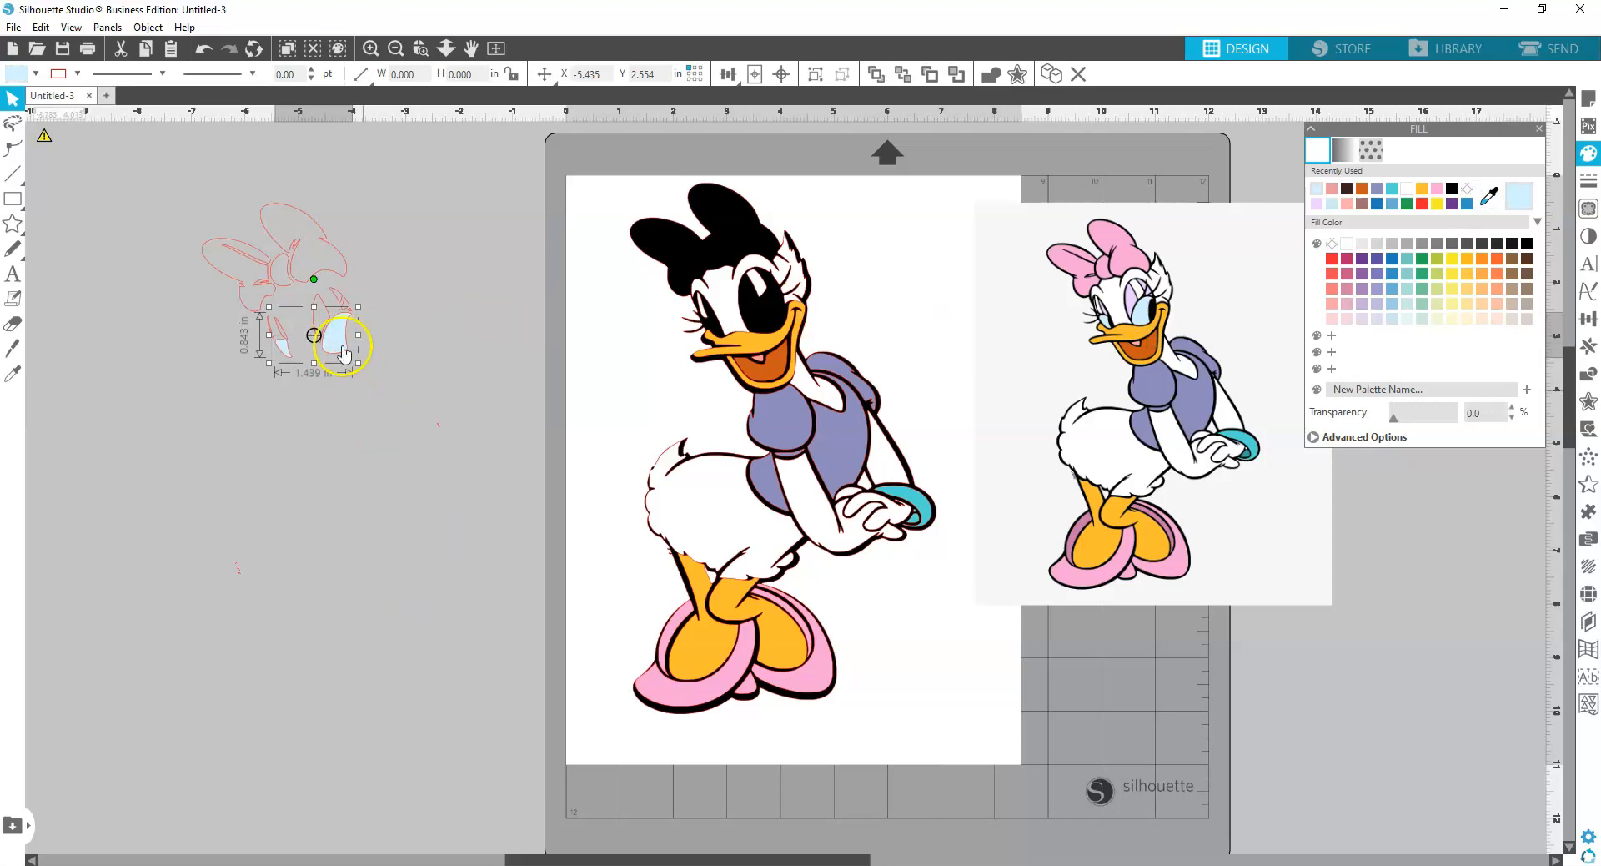
mouse_move(342, 352)
left_mouse_down()
mouse_move(659, 350)
mouse_move(772, 313)
mouse_move(774, 329)
left_mouse_up()
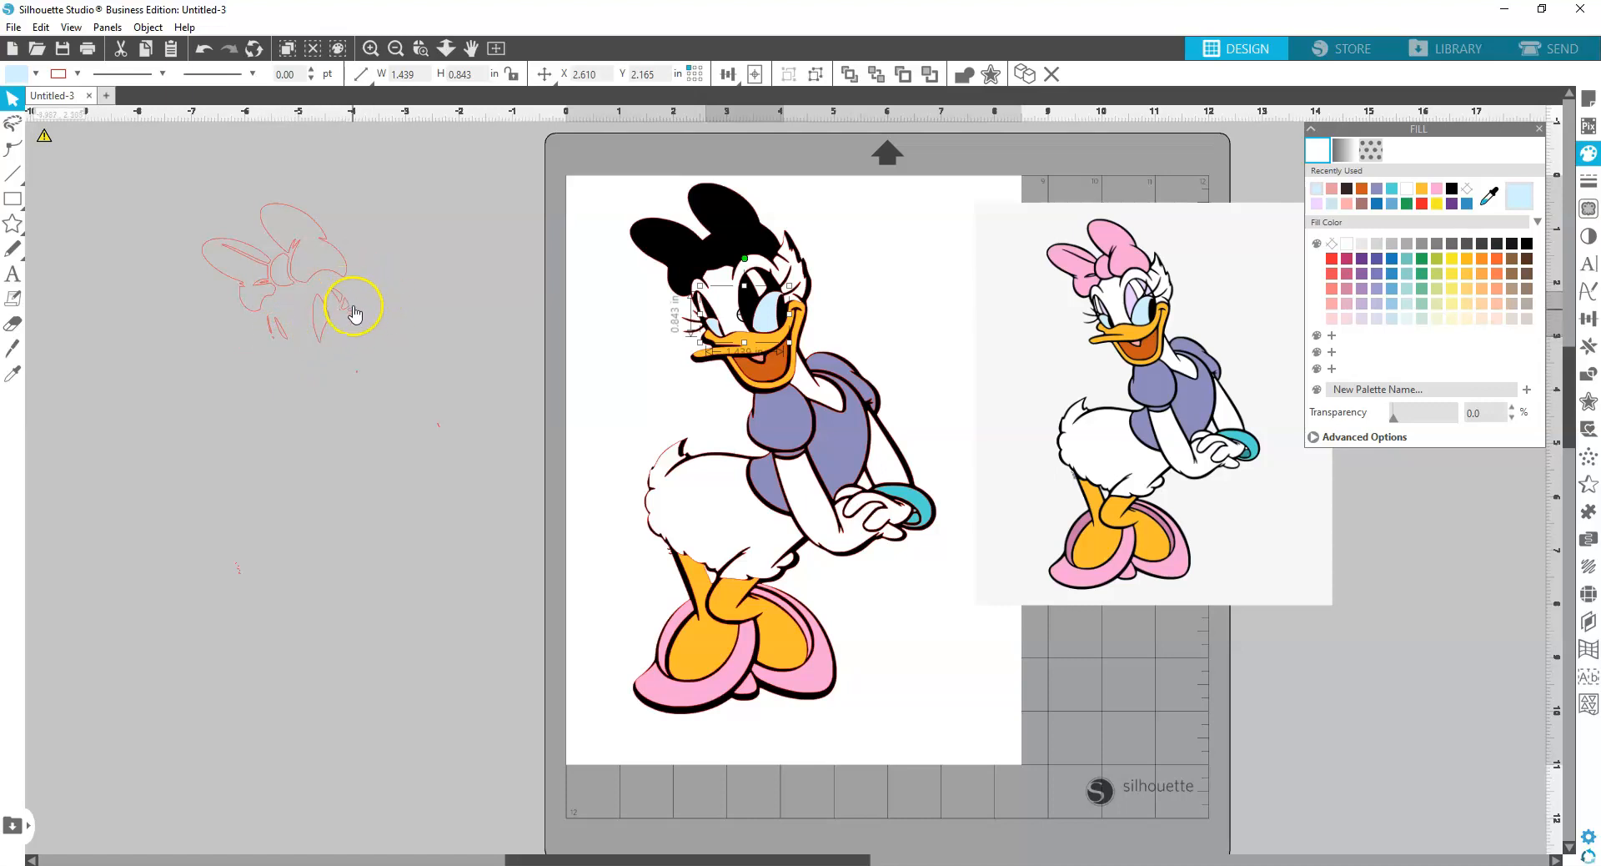
Select all the small traced eyelid and eye-shadow pieces left beside the page together
left_click(374, 53)
left_click_drag(859, 860, 654, 860)
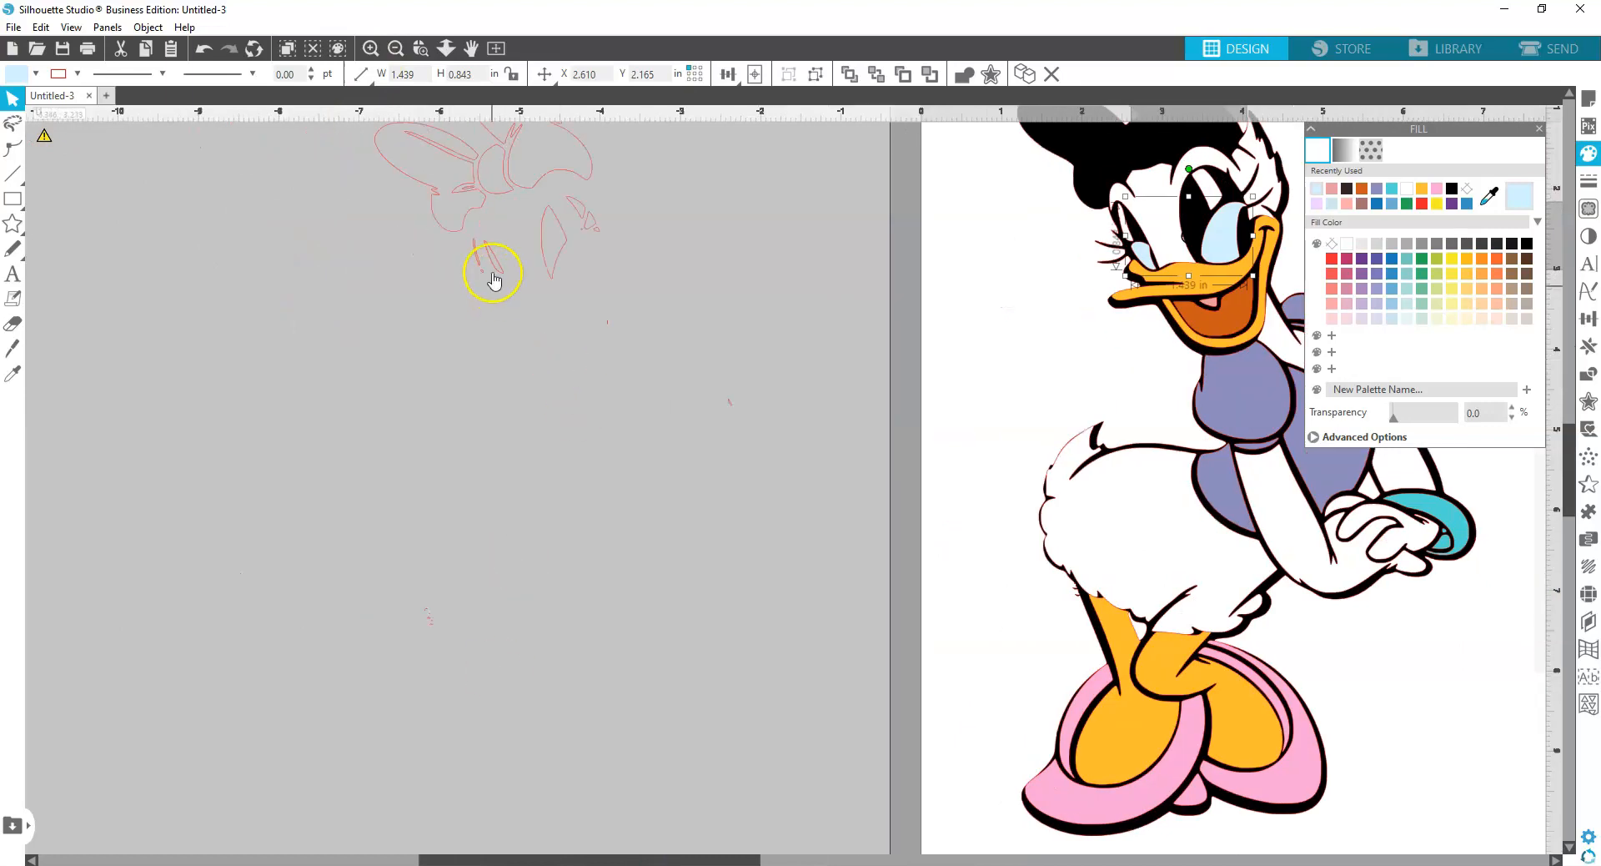
left_click(471, 255)
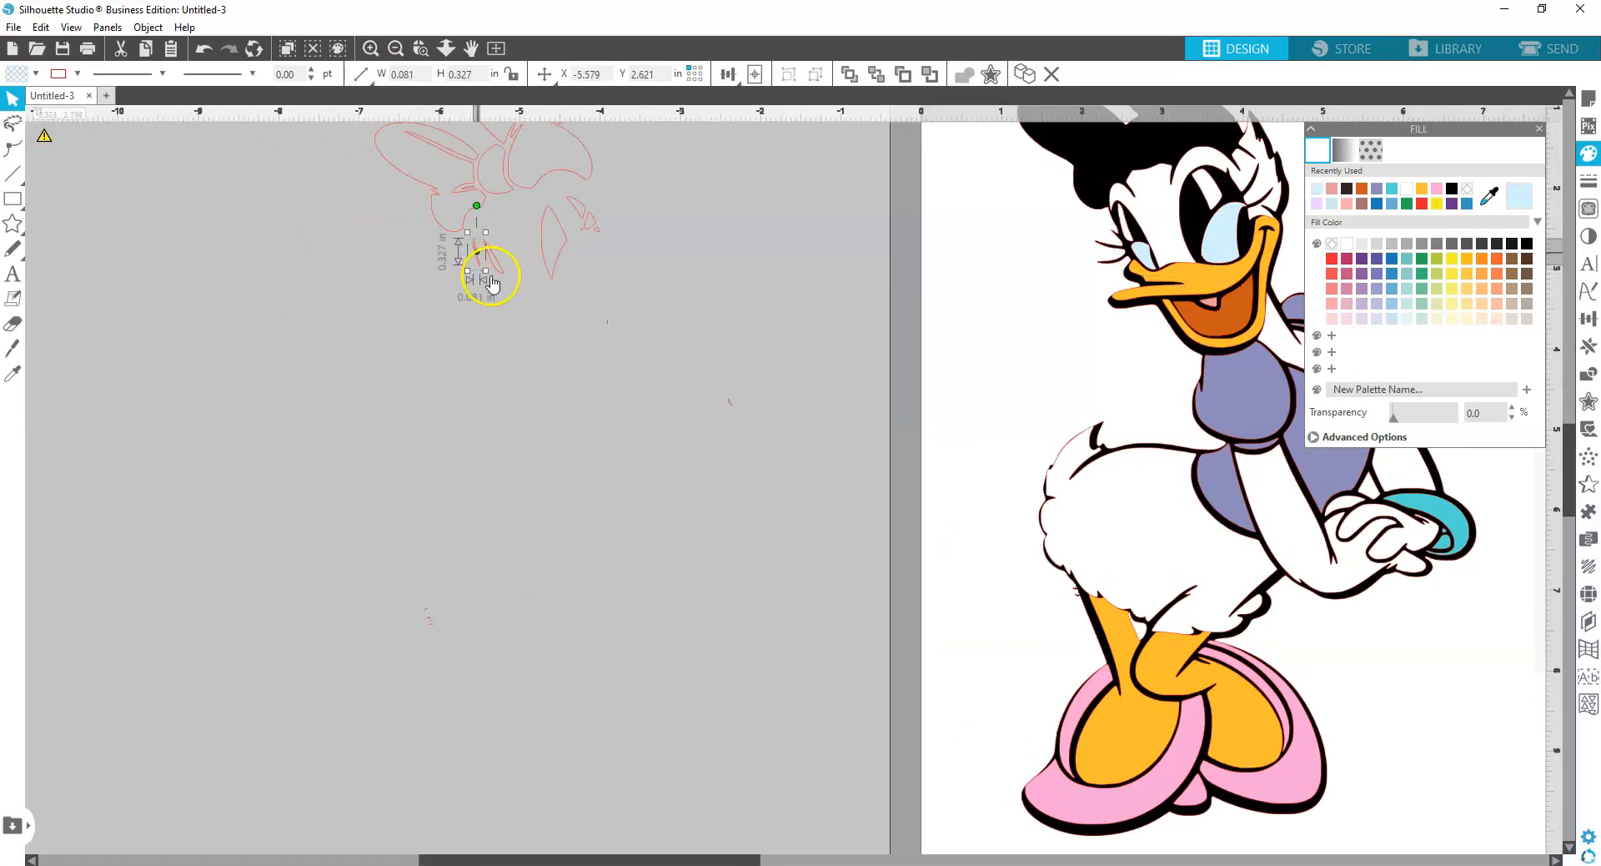
left_click_drag(487, 271, 497, 291)
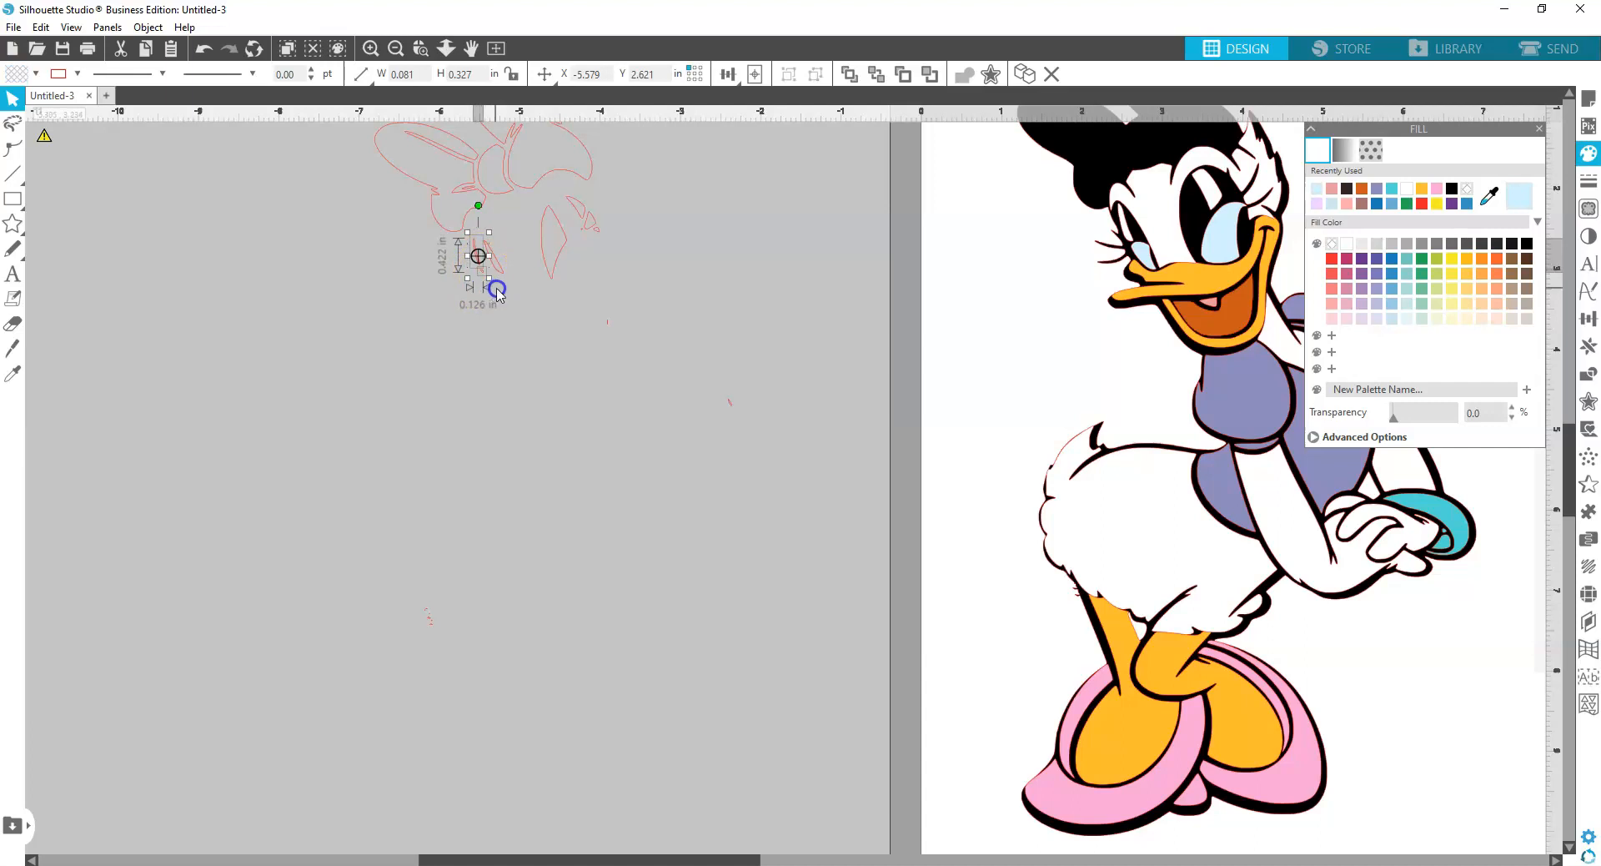
left_click(502, 267, "shift")
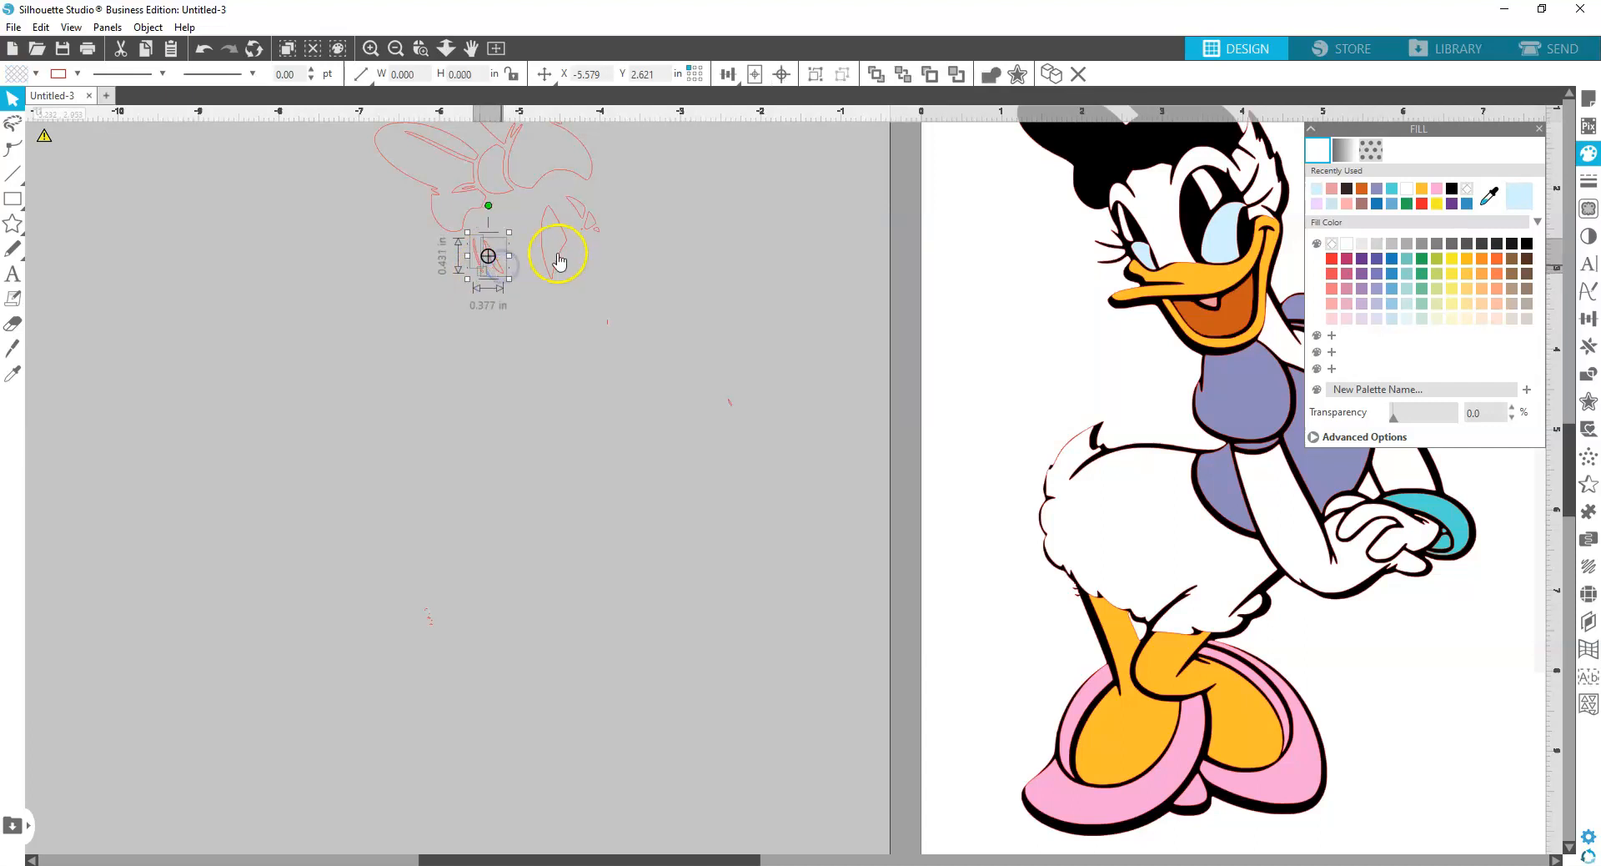
left_click(559, 262, "shift")
left_click(584, 224, "shift")
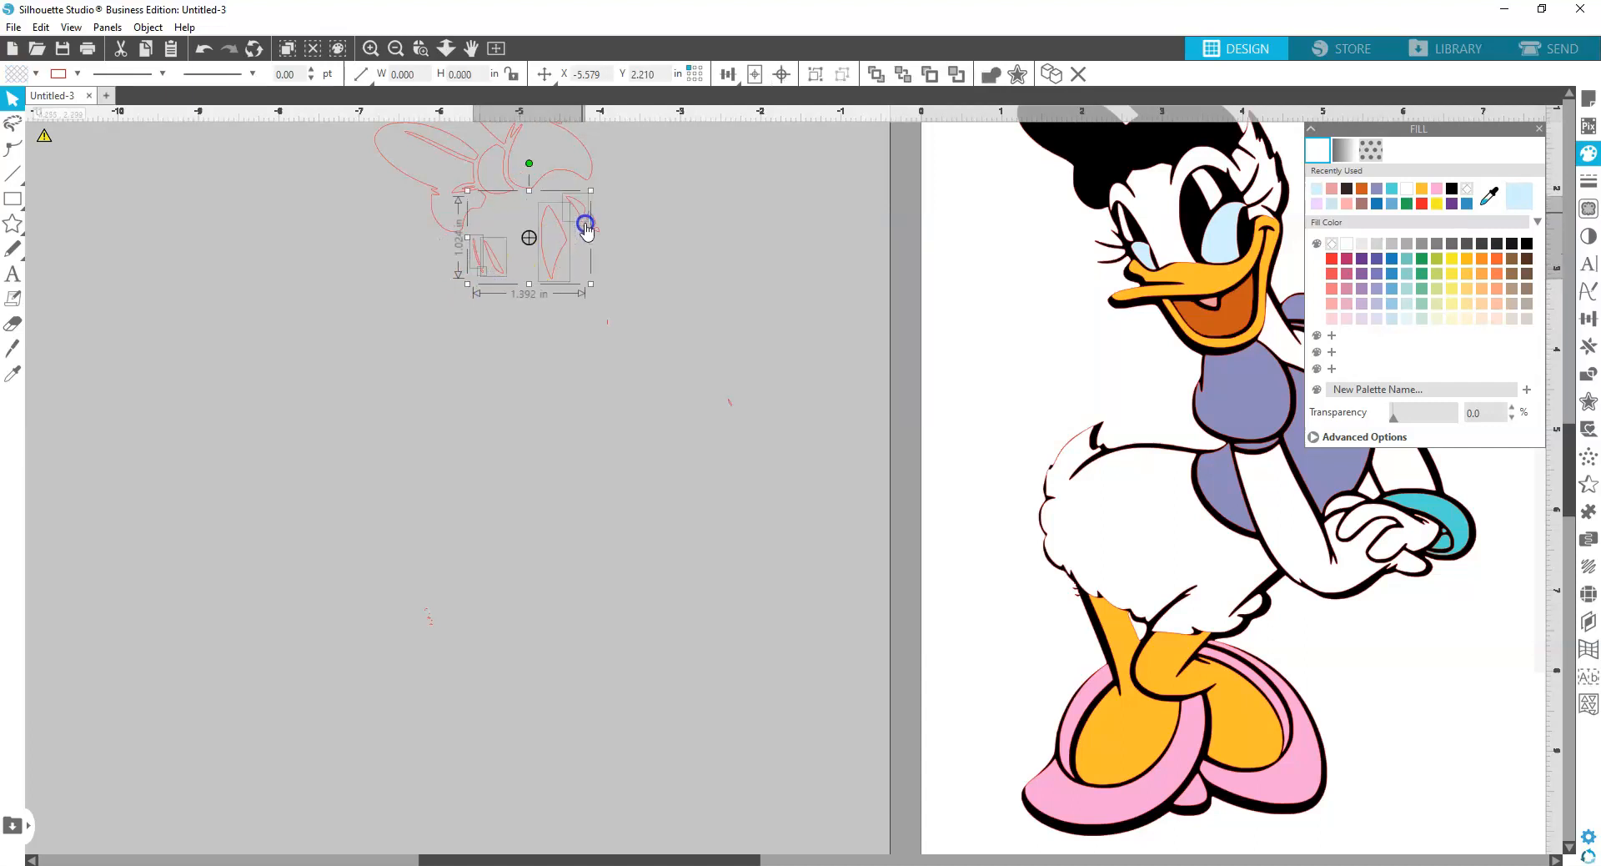
left_click_drag(586, 221, 601, 241)
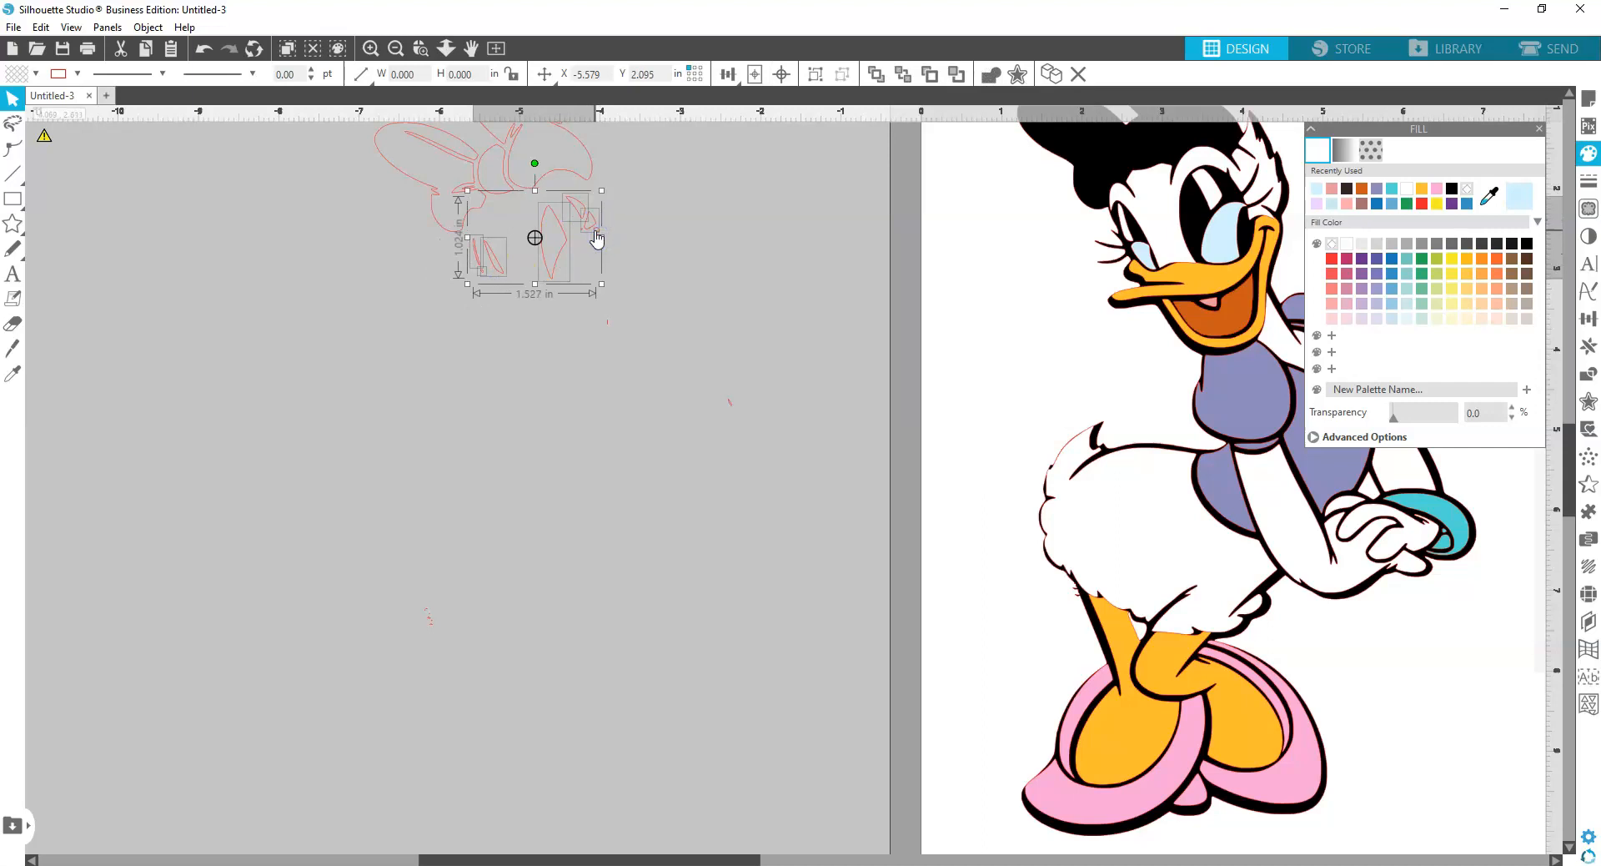
left_click(594, 231, "shift")
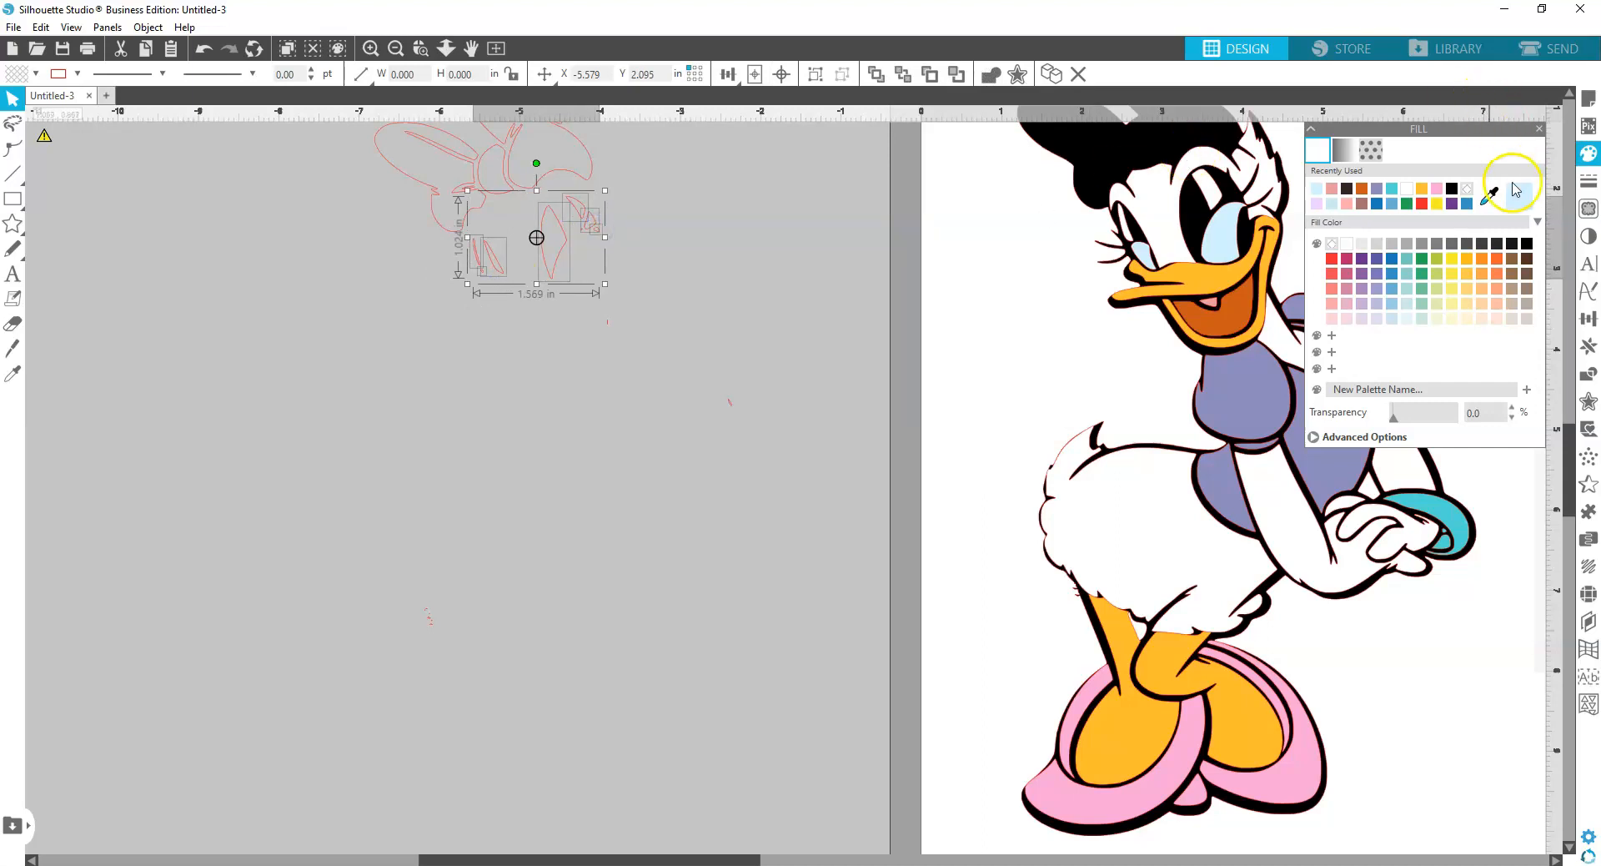
Fill the selected eyelid pieces with the light lavender sampled from the reference image's eyelid and group them
left_click(1489, 198)
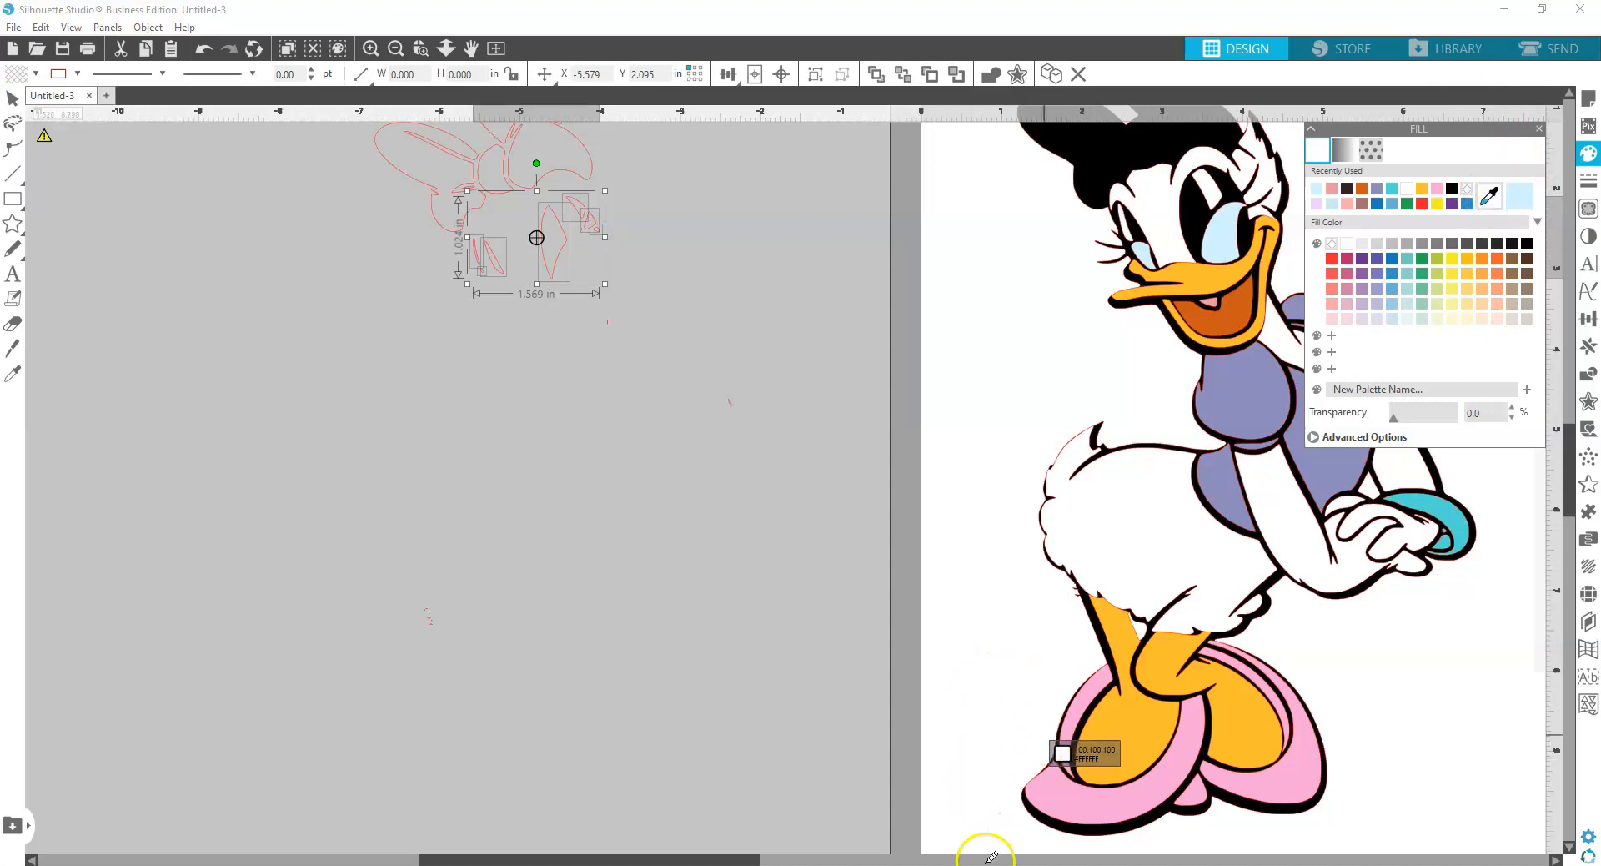
left_click_drag(736, 860, 977, 860)
left_click(1053, 604)
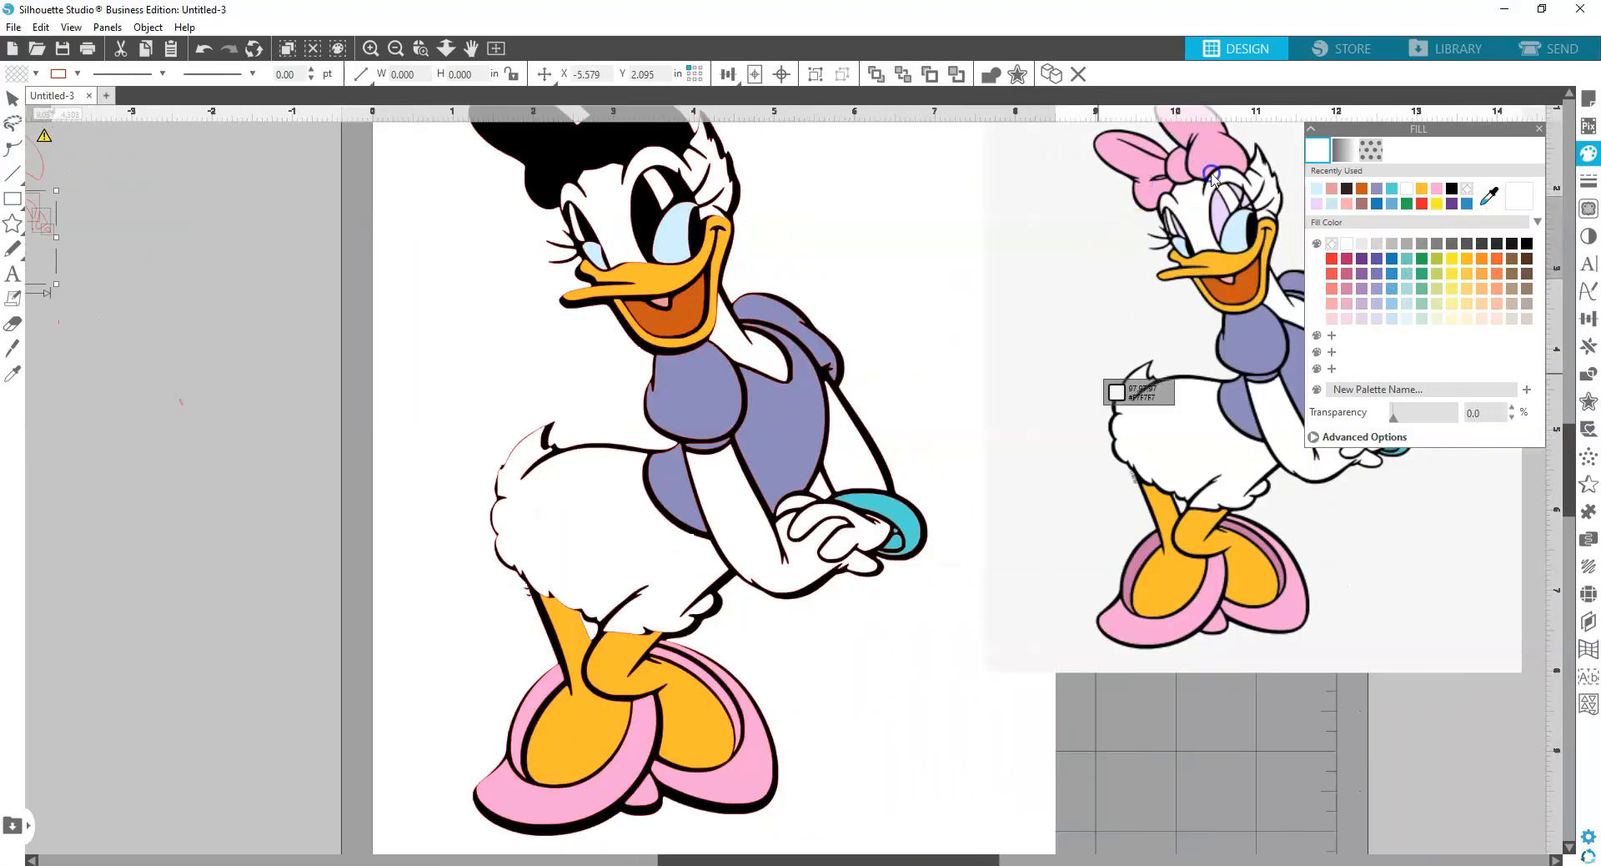
left_click(1220, 214)
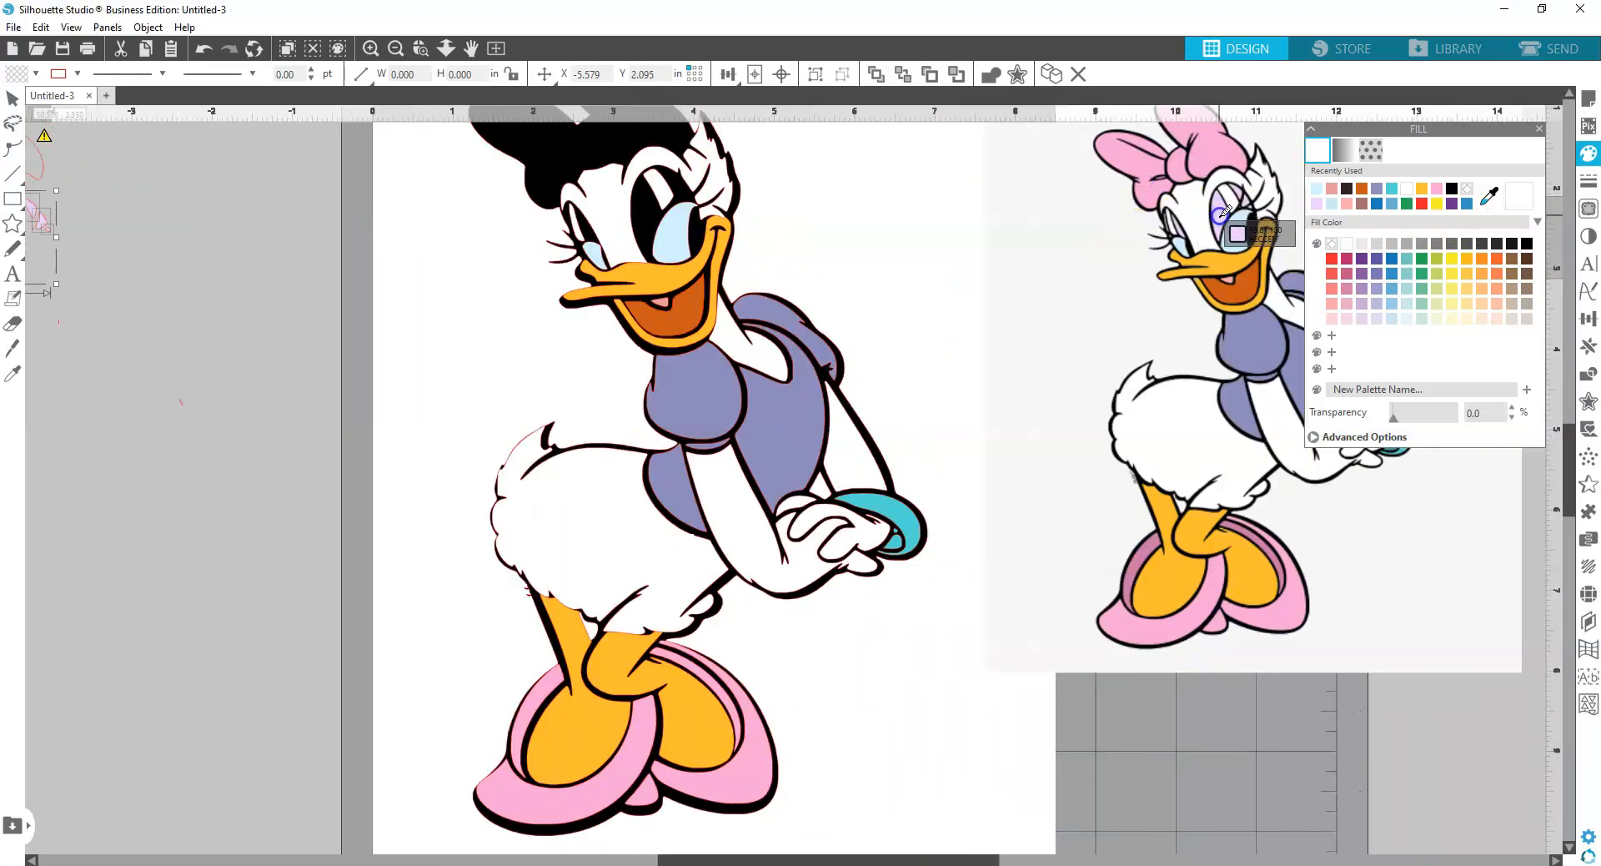
left_click_drag(688, 860, 537, 859)
left_click(318, 345)
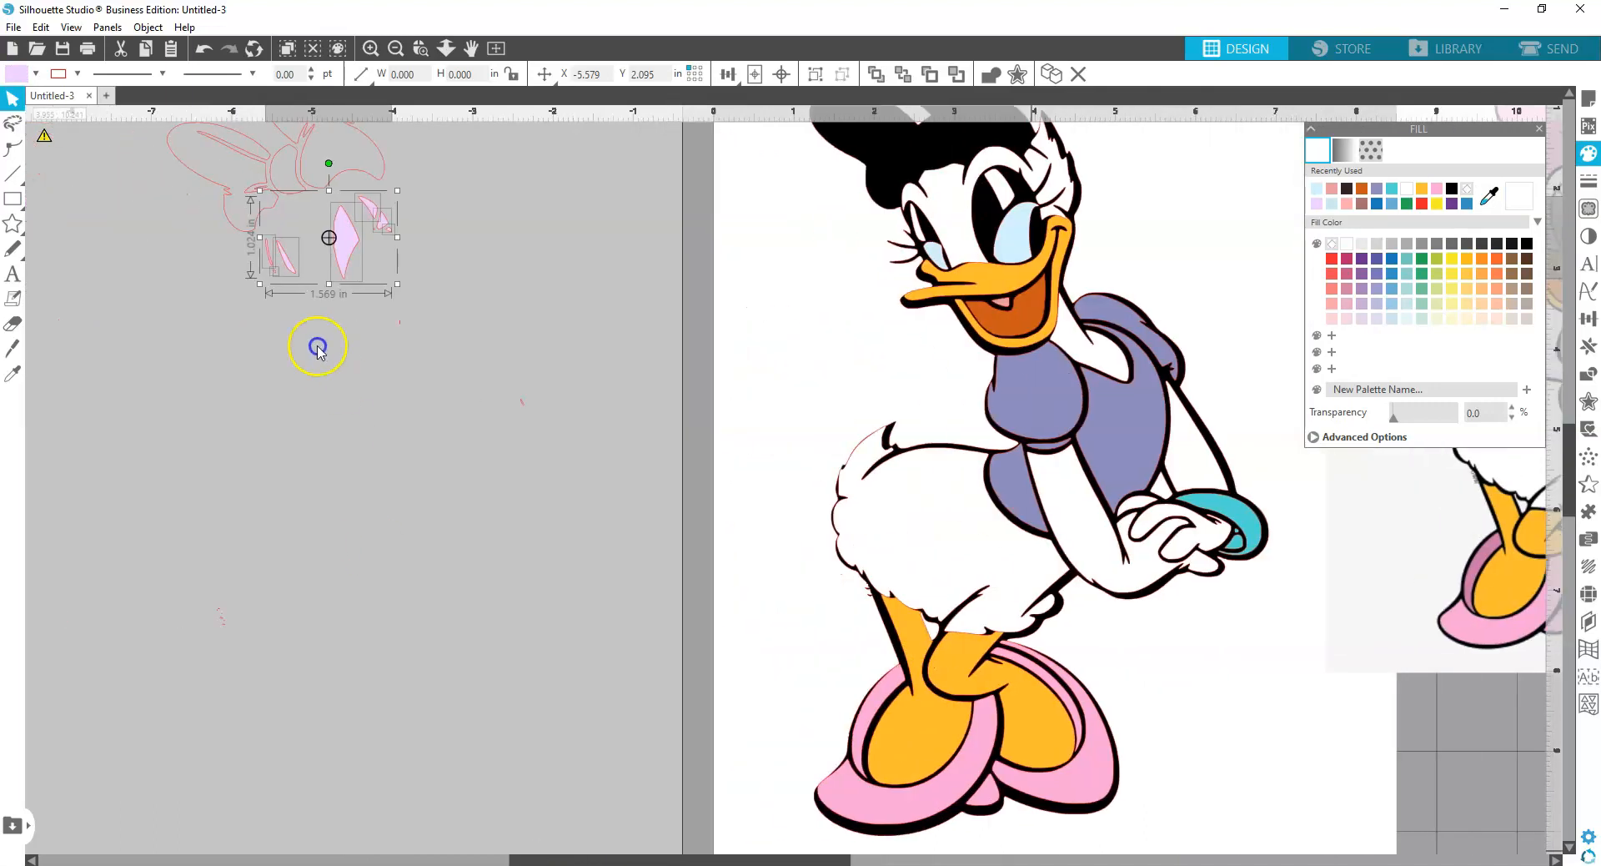
right_click(336, 235)
left_click(396, 507)
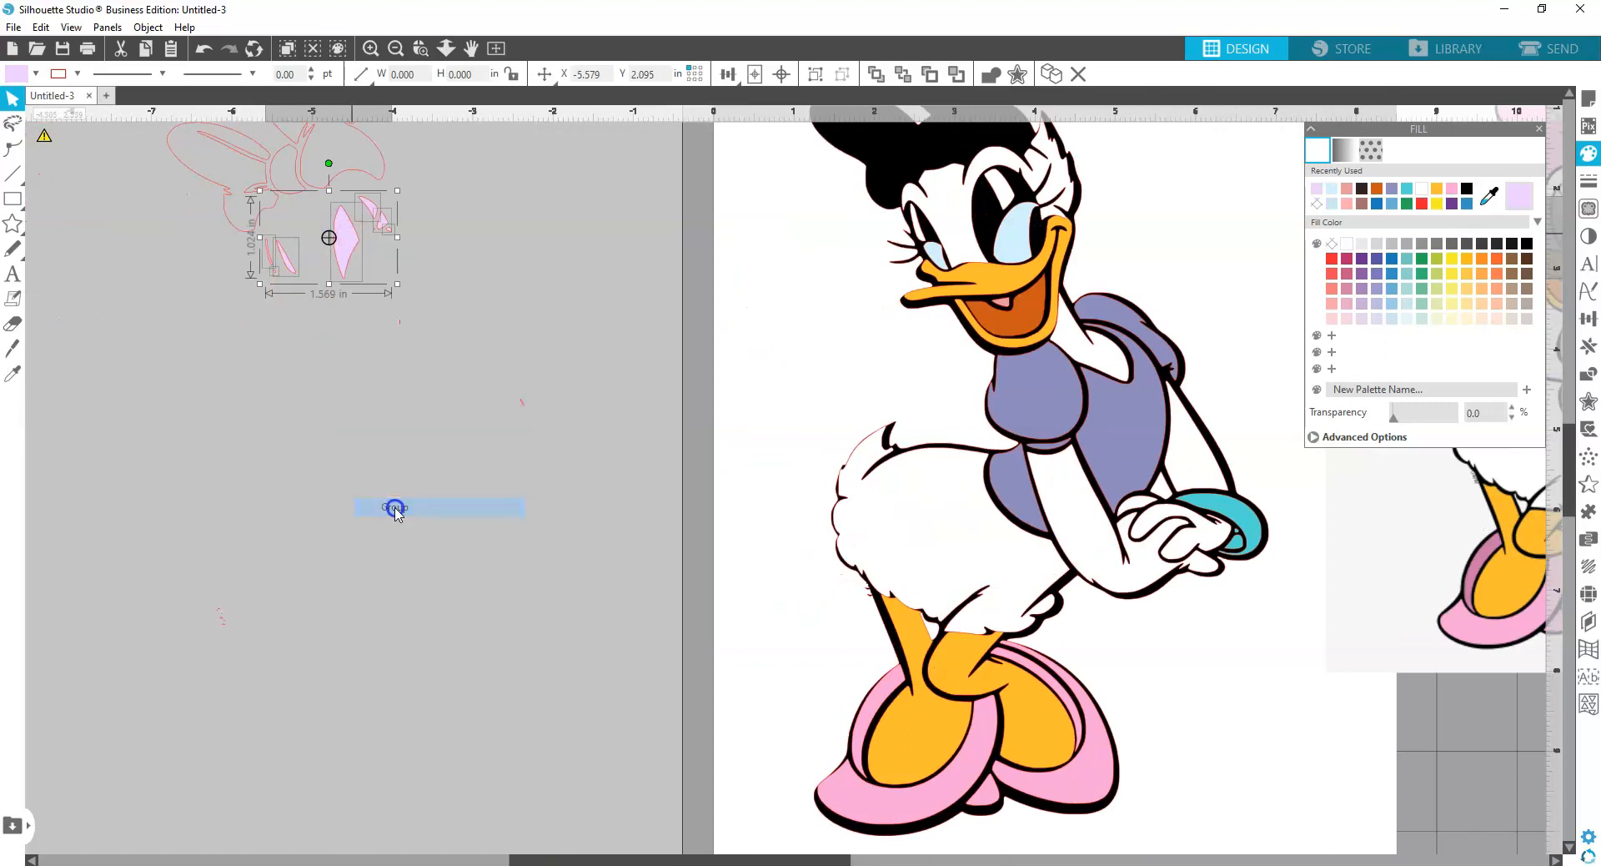
Place the lavender eyelid group over the silhouette's eyes and nudge it slightly up and left
left_click(396, 48)
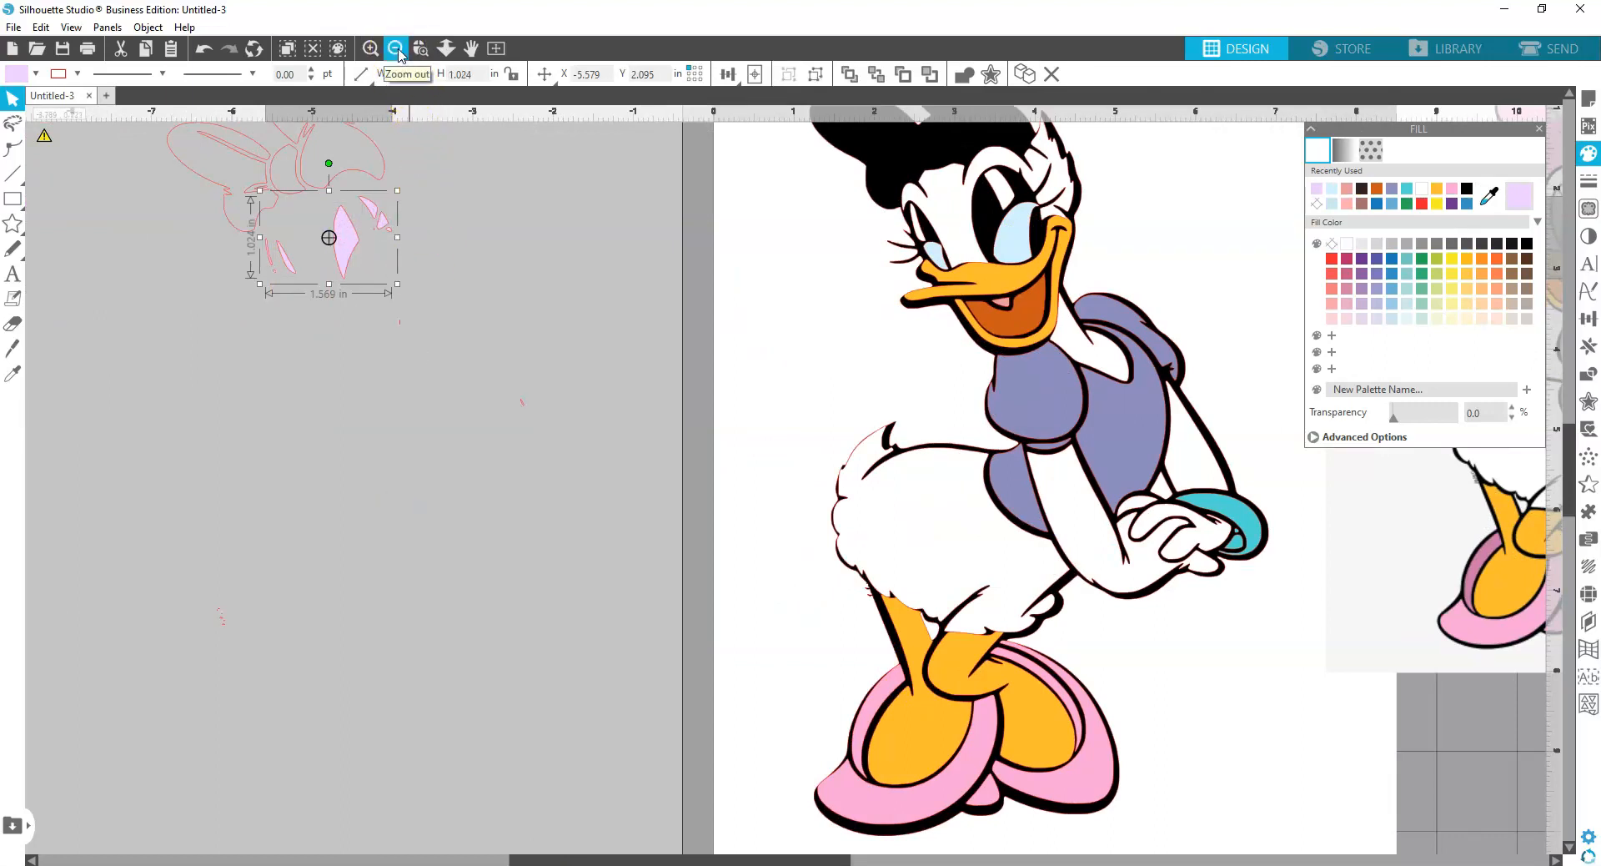
left_click(397, 50)
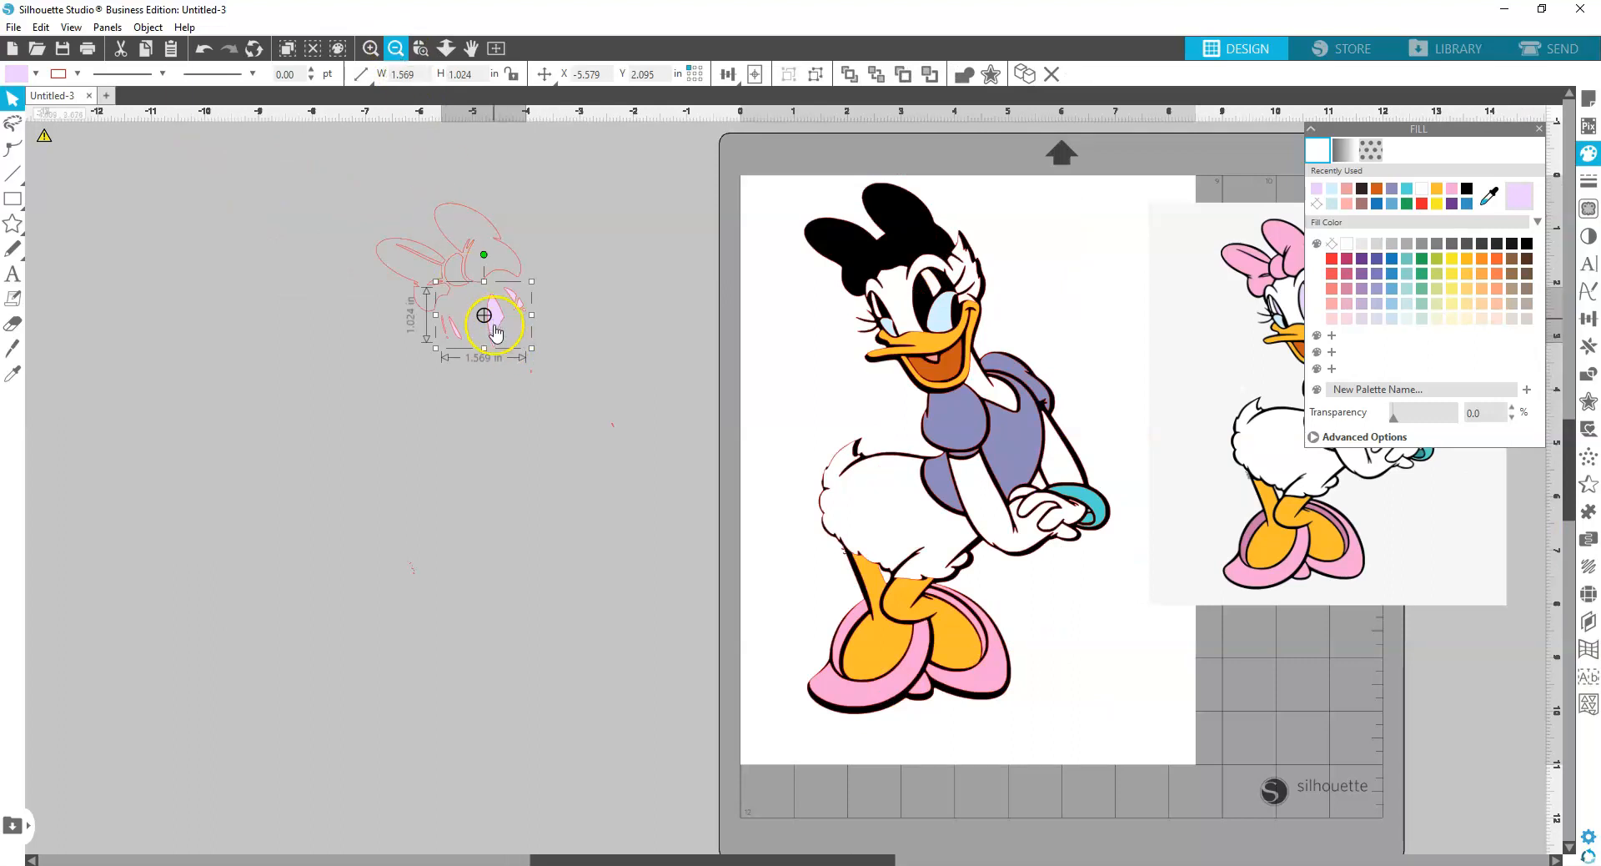
left_click_drag(501, 314, 917, 304)
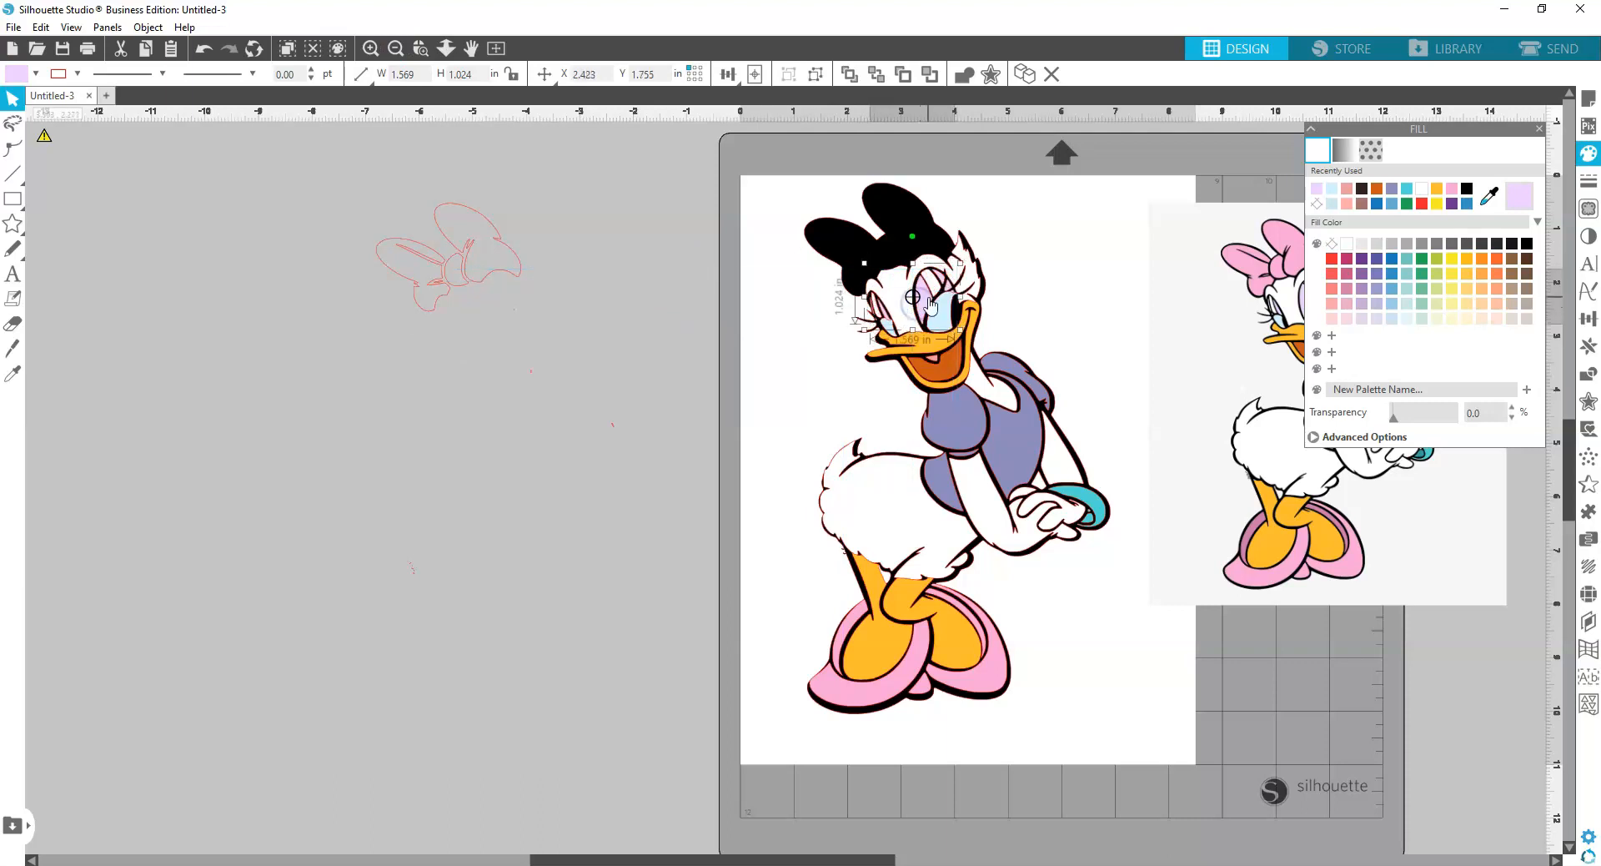
key("Up")
key("Left")
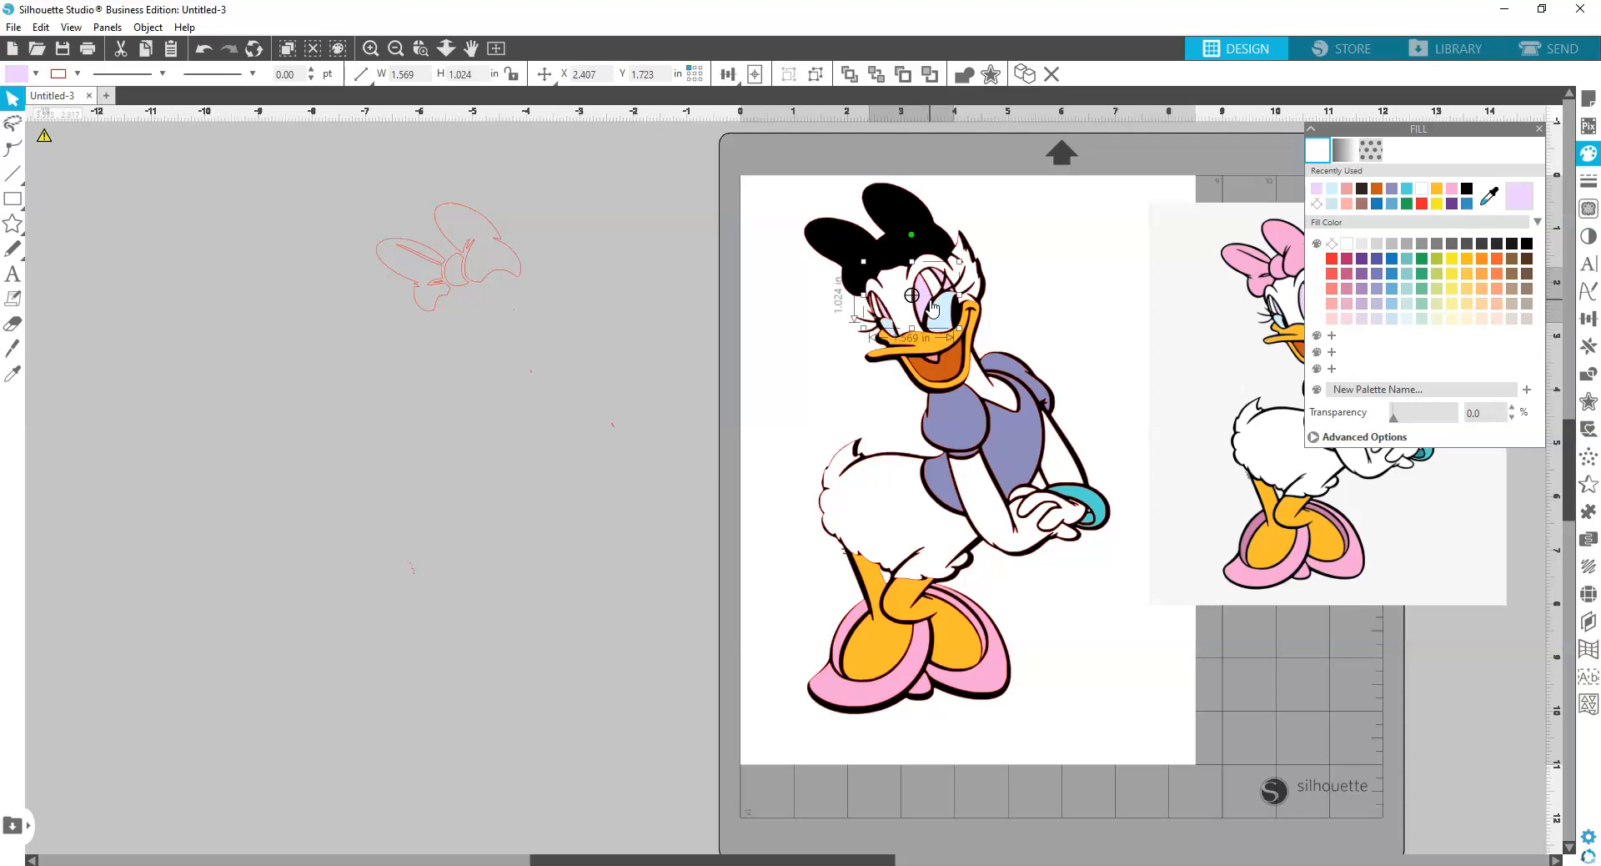
left_click(556, 337)
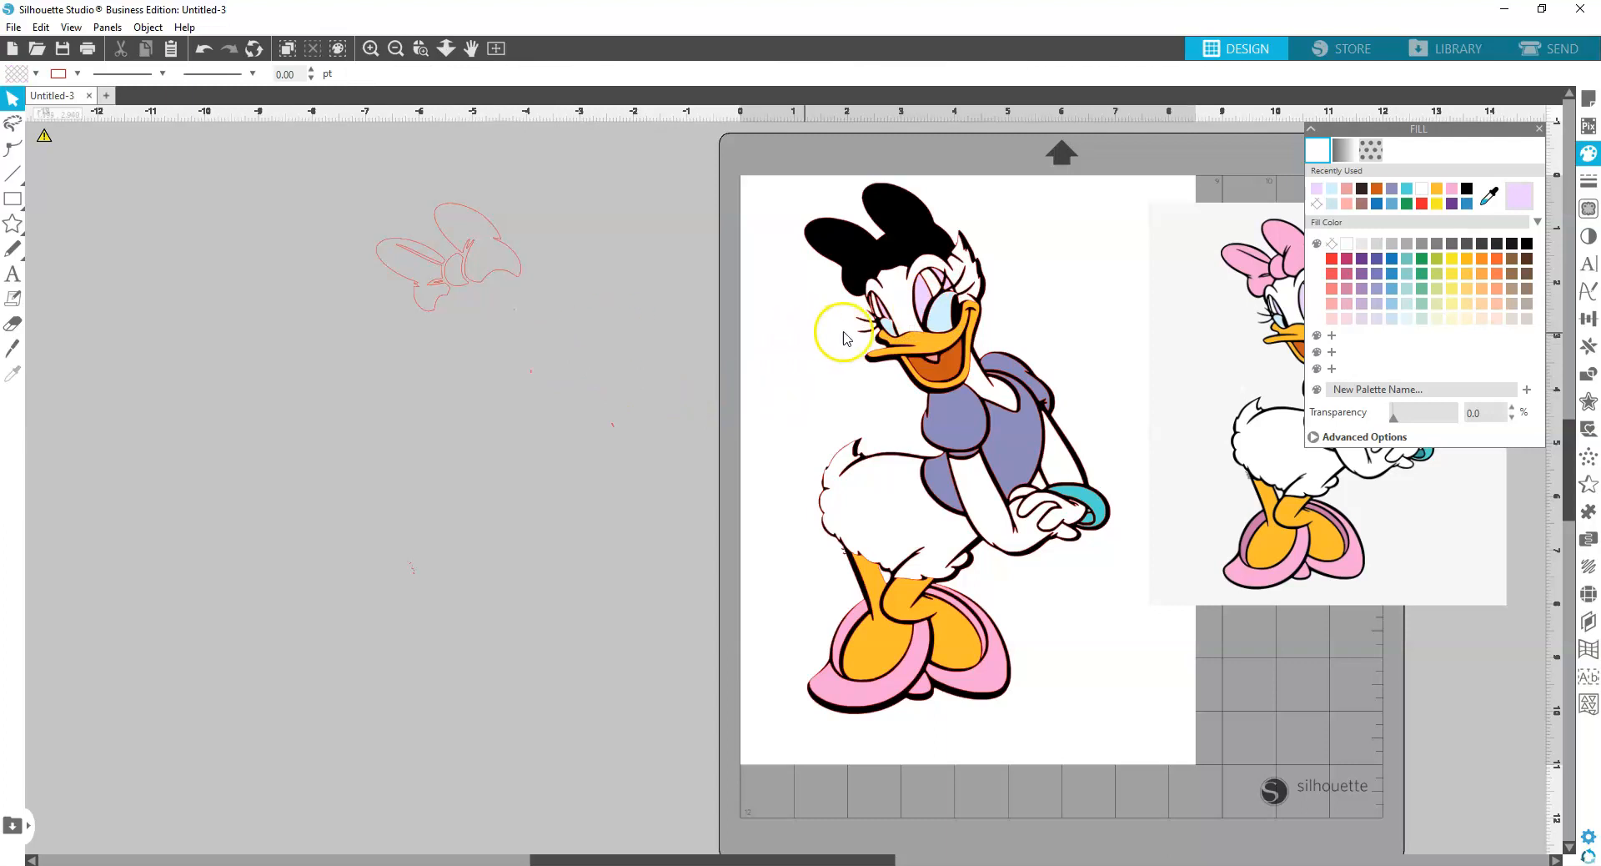
Nudge the light blue eye group slightly left to line it up within the black eye outlines
left_click(889, 334)
left_click(889, 334)
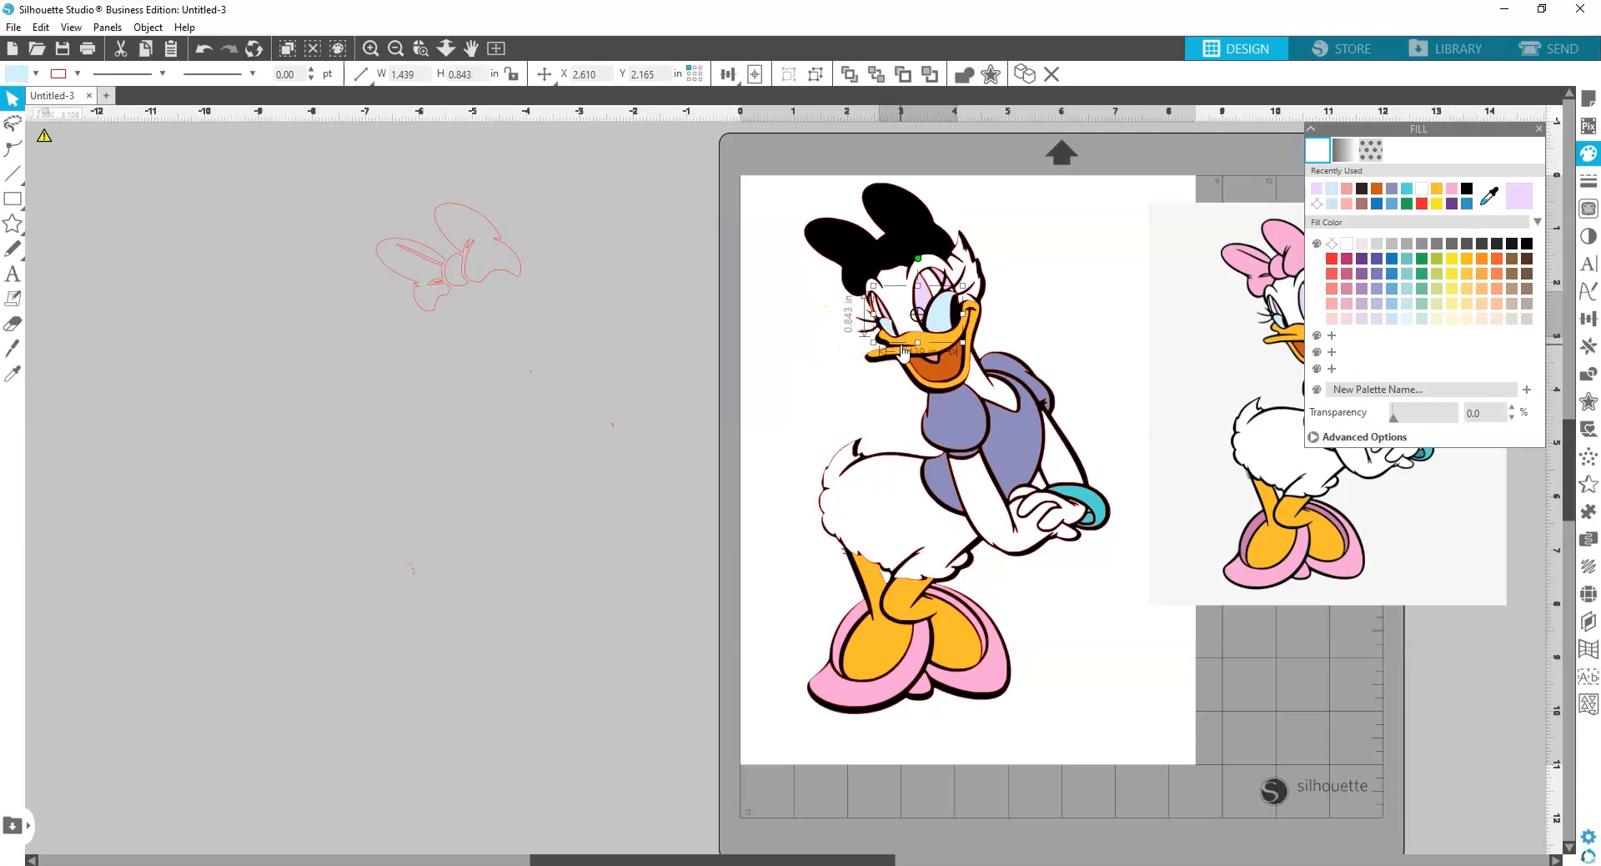
key("Left")
key("Right")
left_click(904, 357)
Move the reference image down so its bow is uncovered and select all the traced bow pieces left of the page
left_click(1263, 431)
left_click_drag(1352, 508, 1375, 724)
left_click(457, 298)
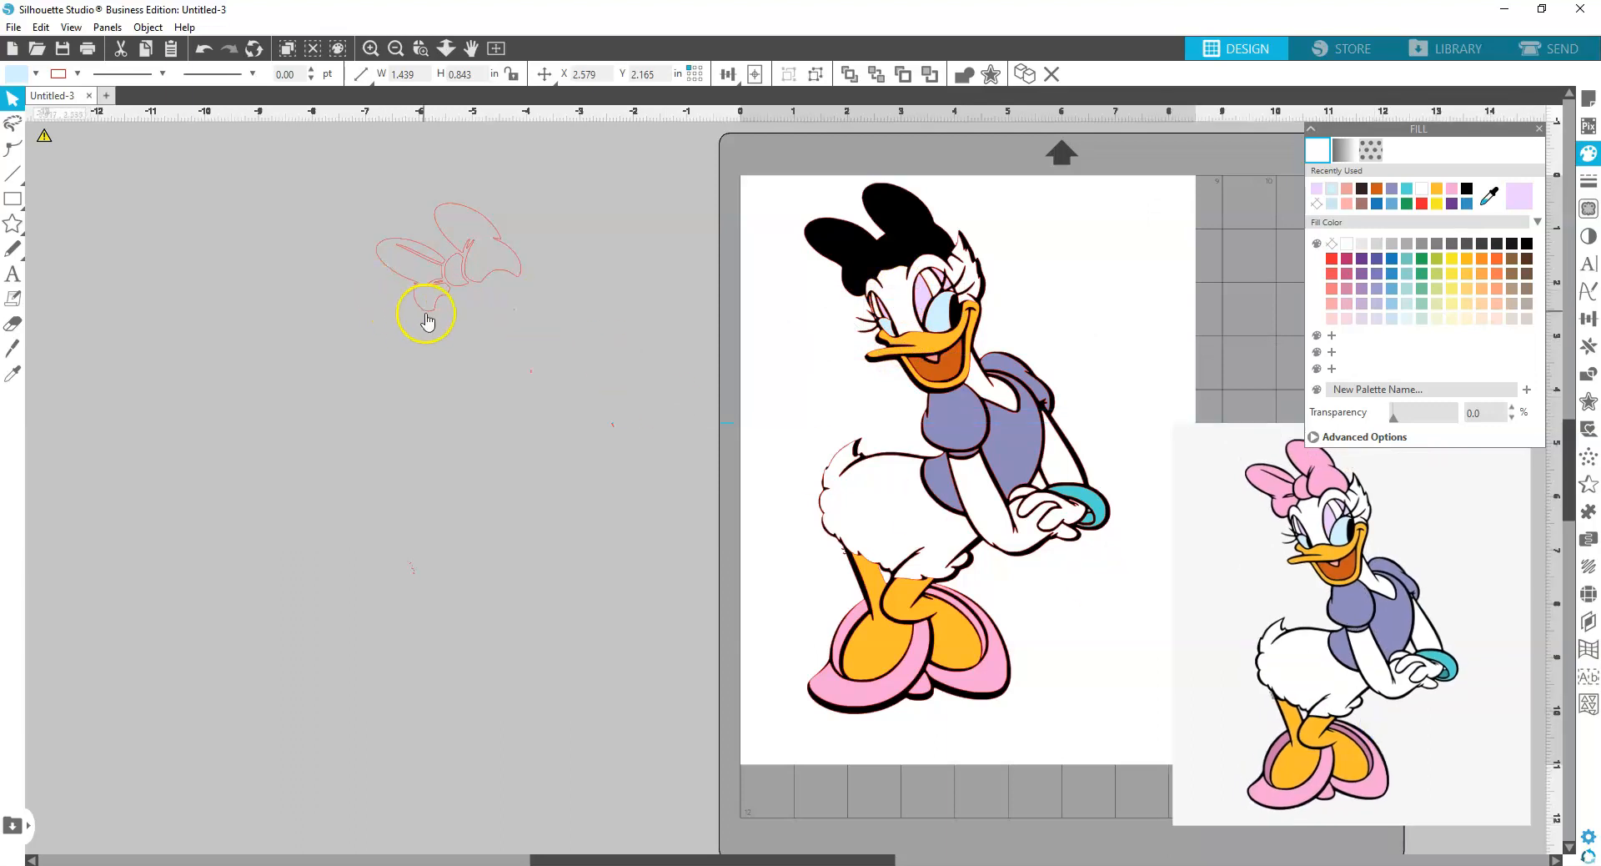
left_click(427, 314)
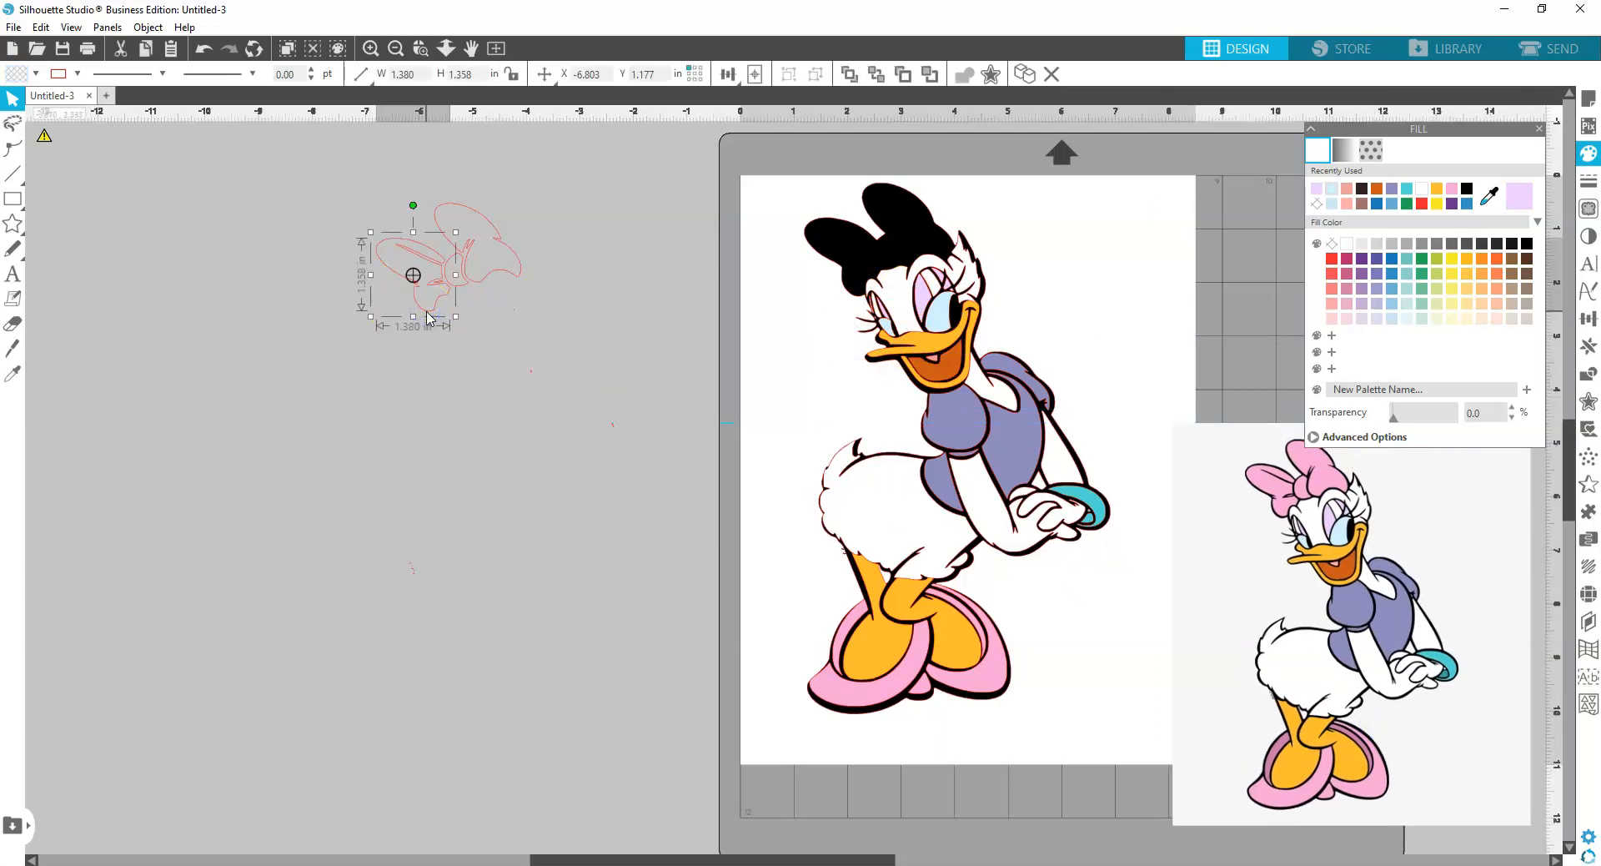
left_click(467, 288, "shift")
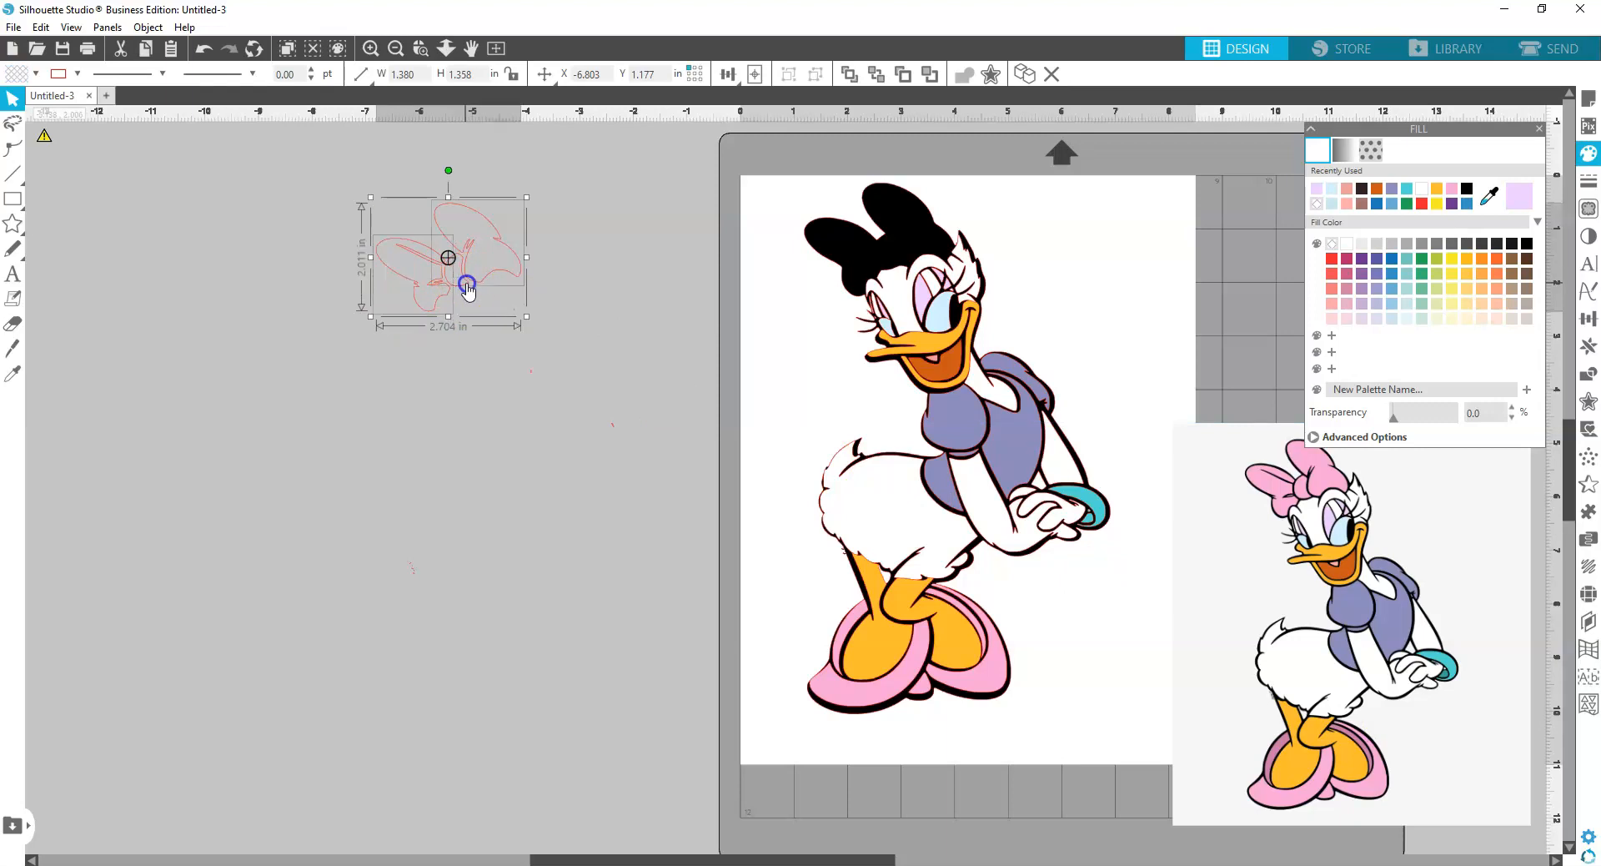
left_click(500, 269, "shift")
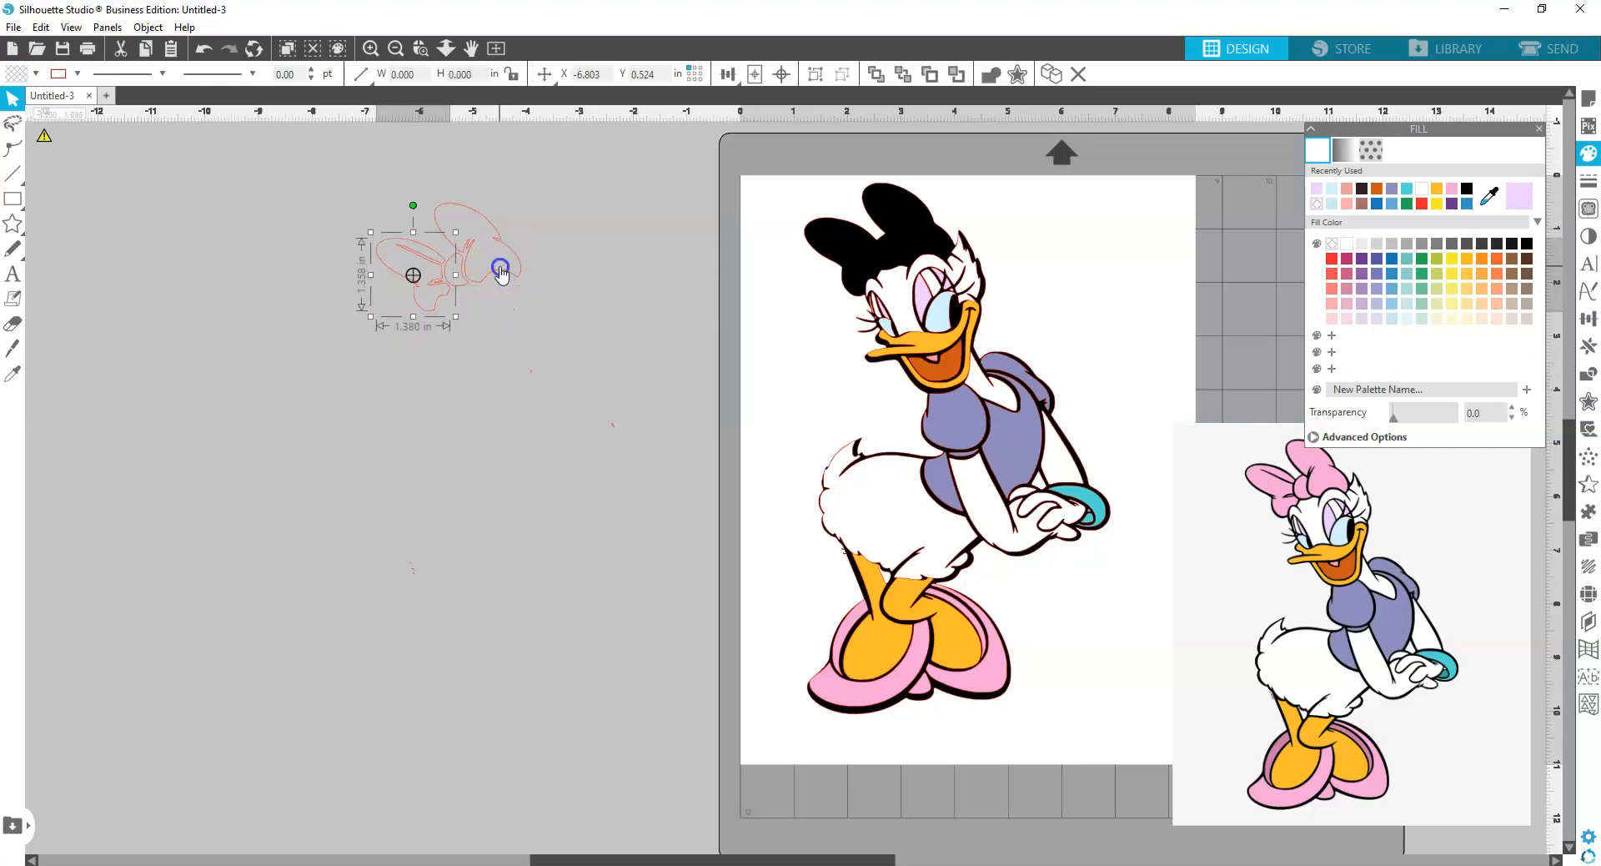
left_click(502, 272, "shift")
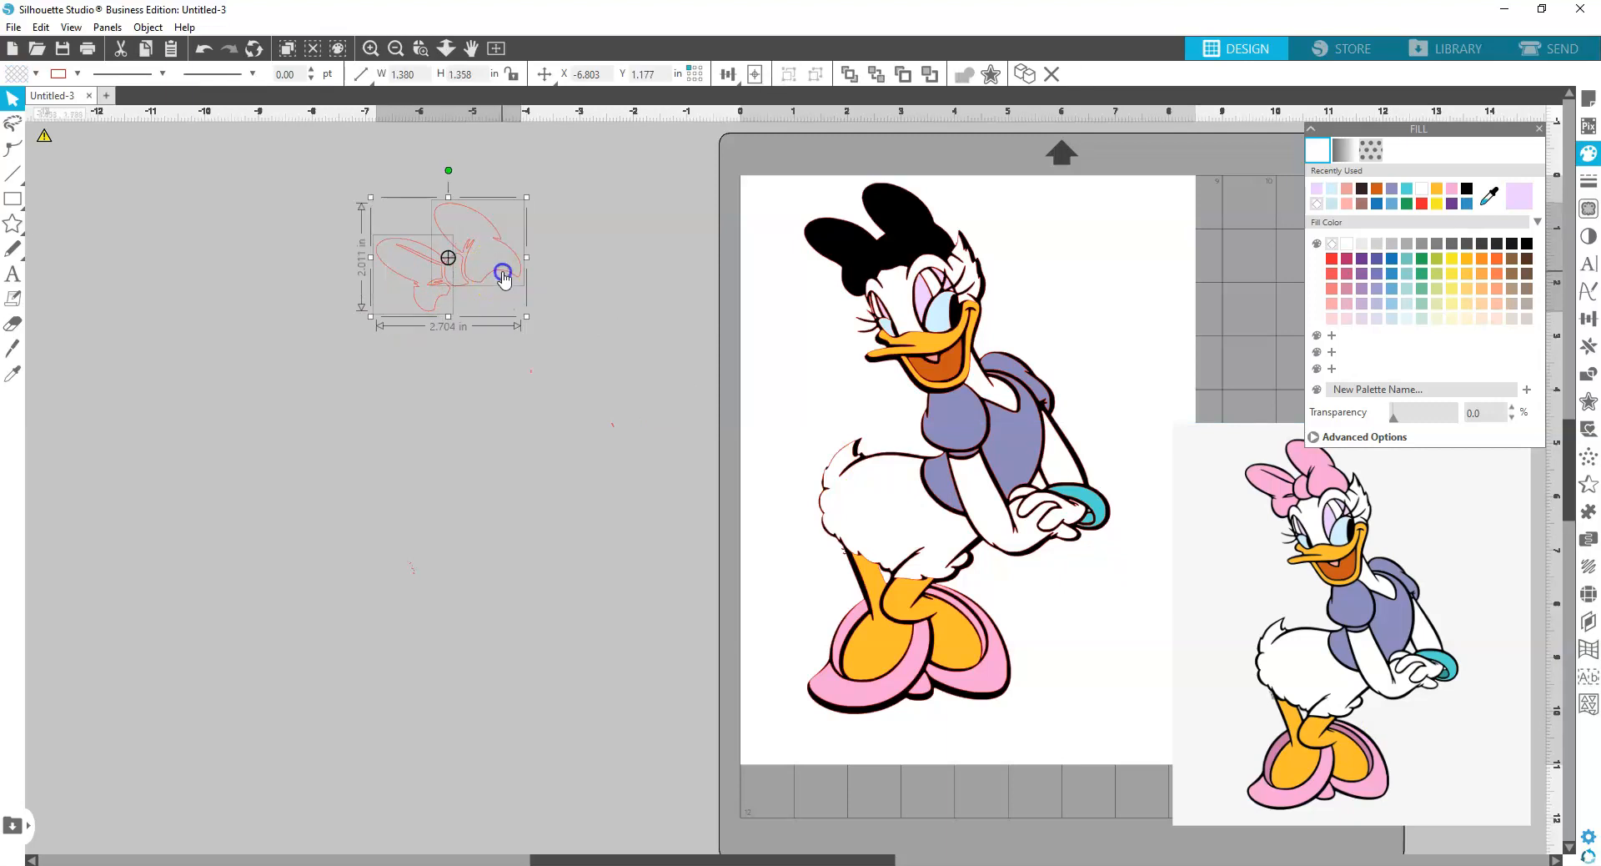
left_click(440, 282, "shift")
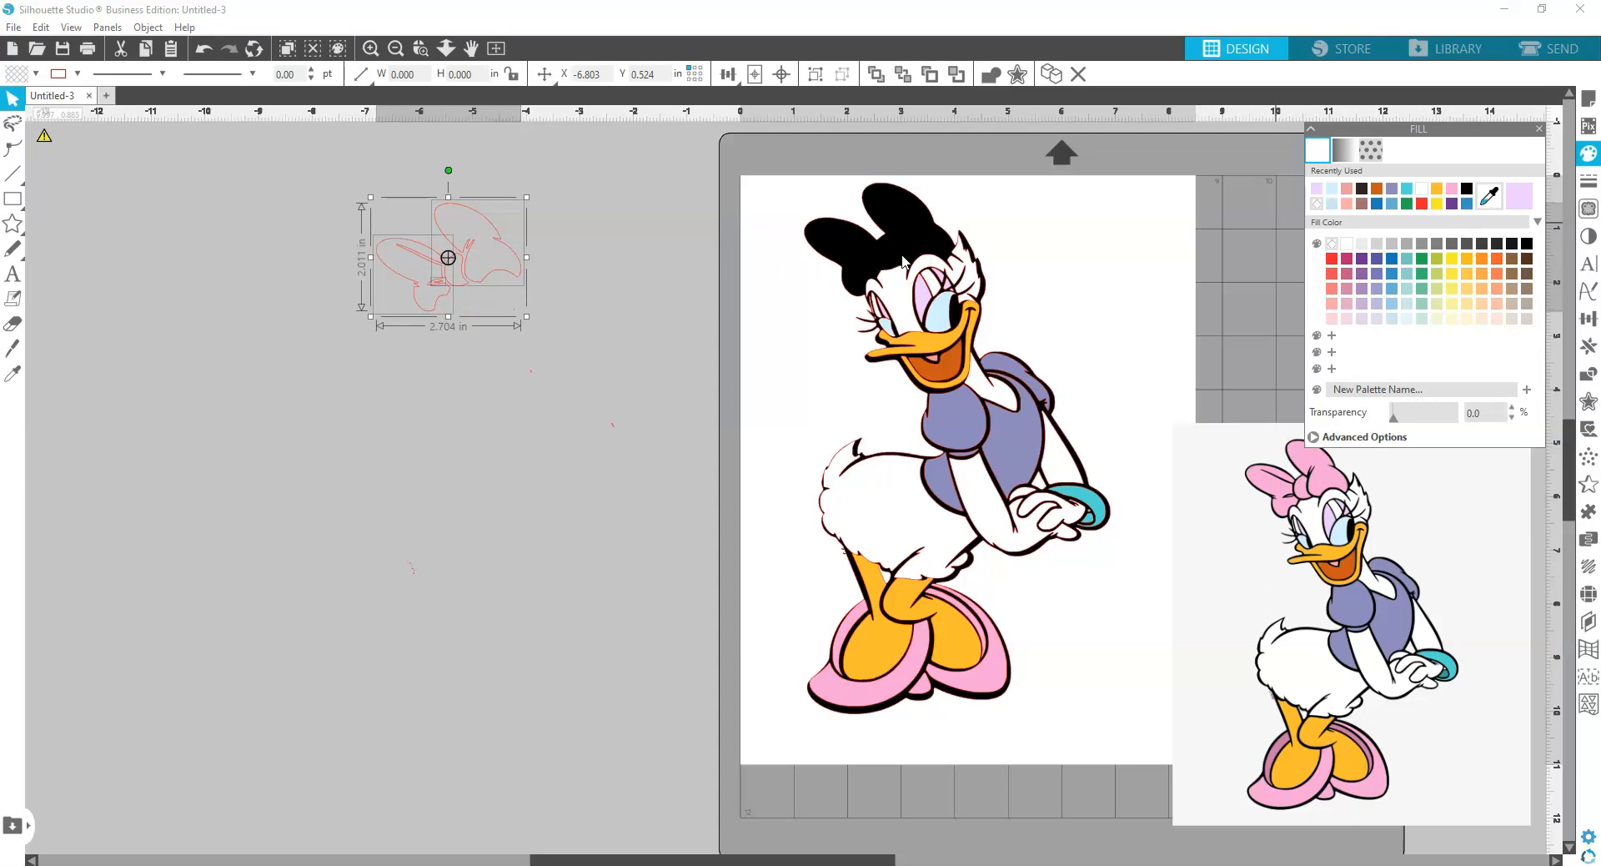
Fill the selected bow pieces with the pink sampled from the reference image's bow and group them
left_click(1330, 484)
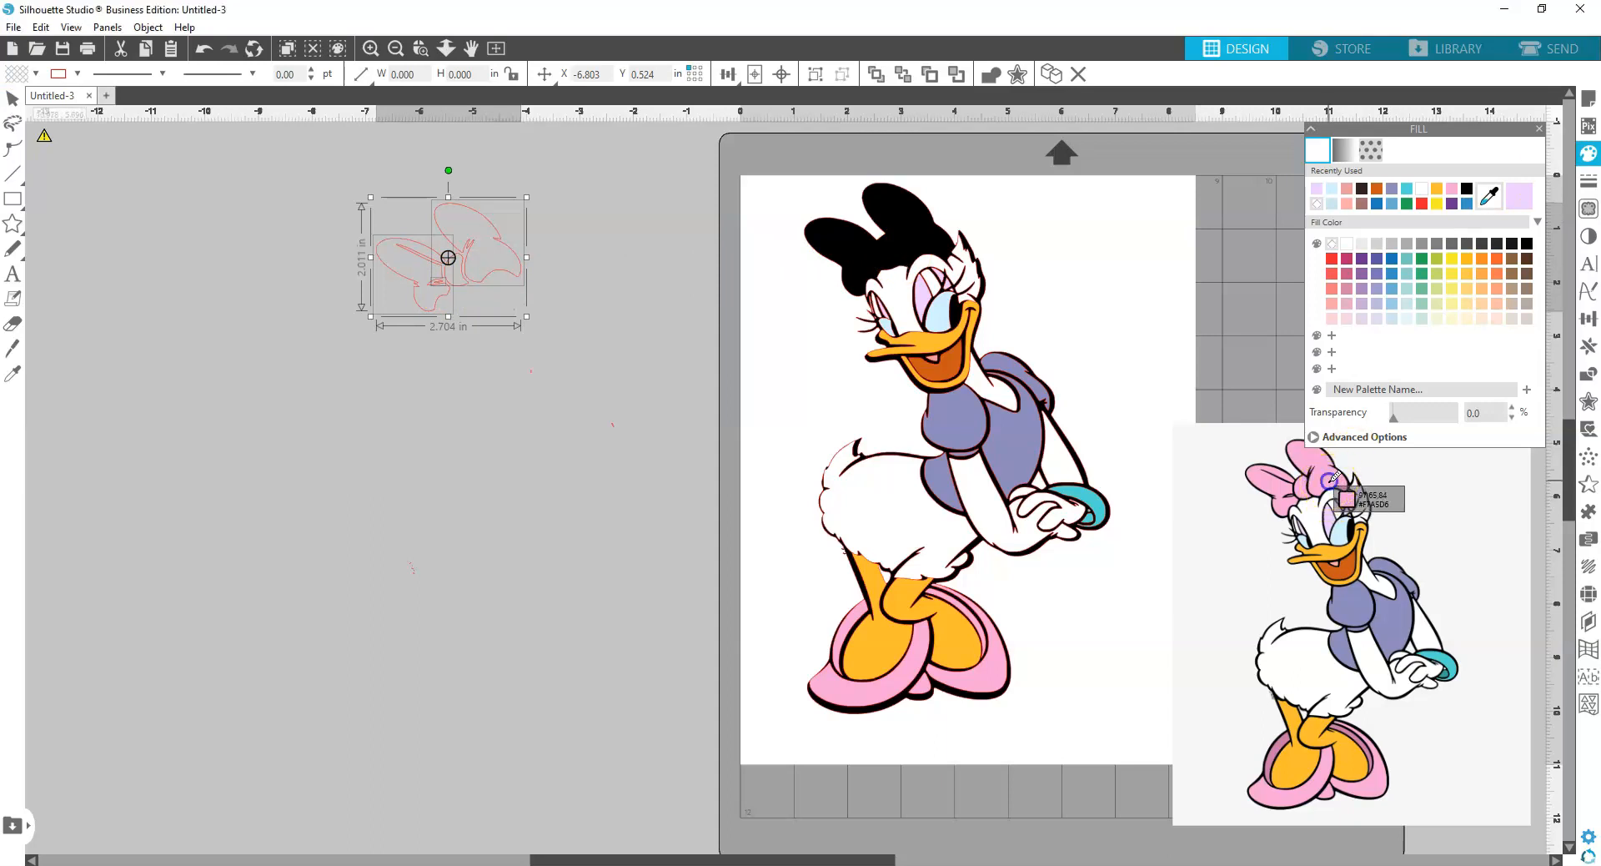
left_click(473, 278)
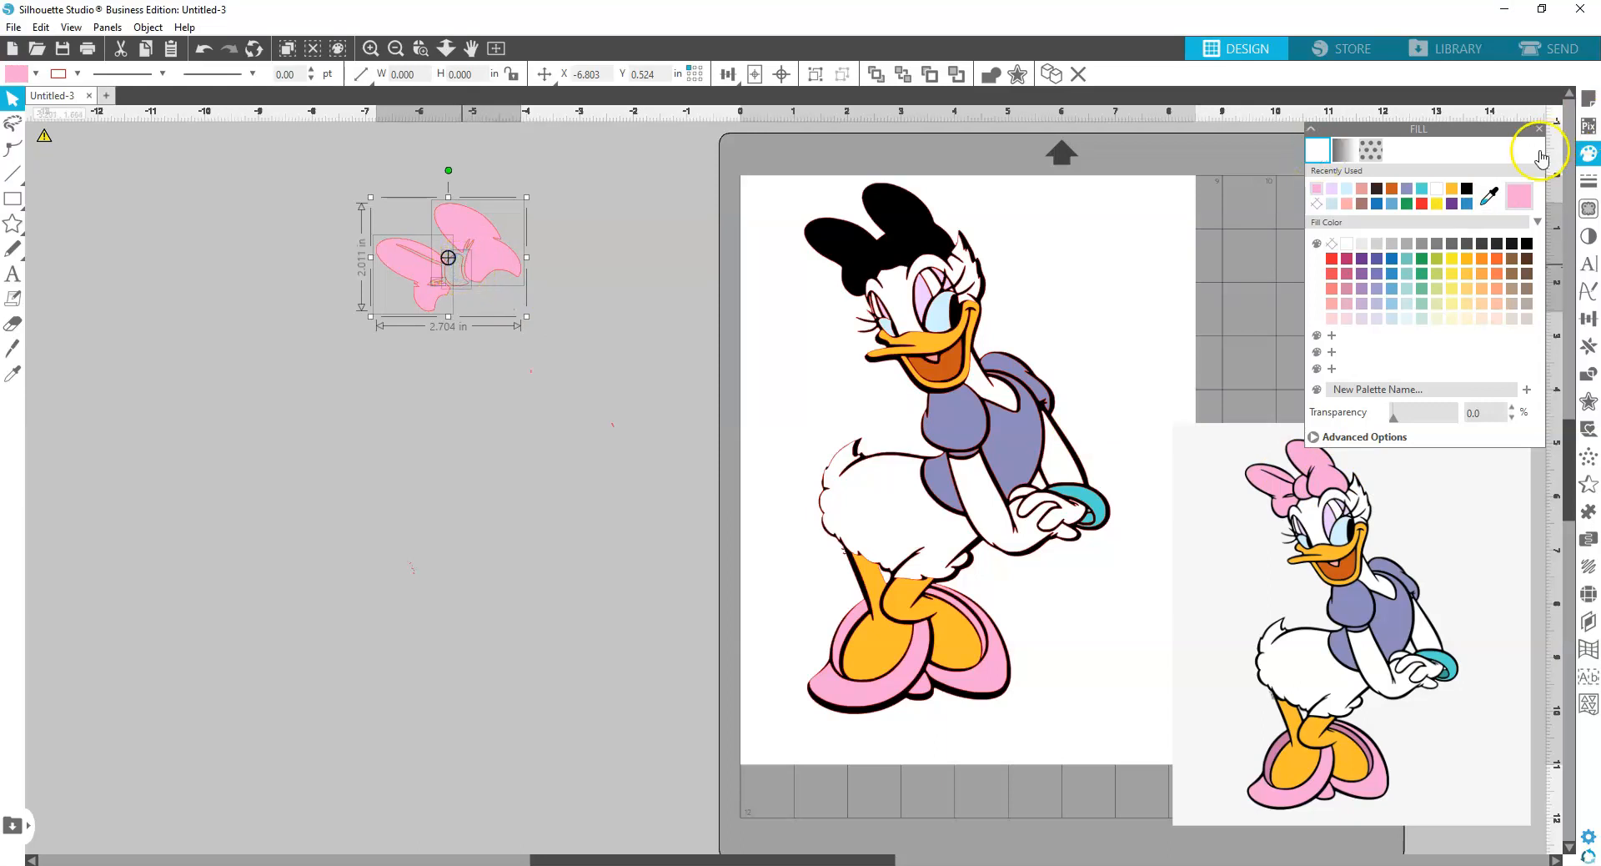
left_click(1316, 188)
left_click(518, 231)
right_click(499, 264)
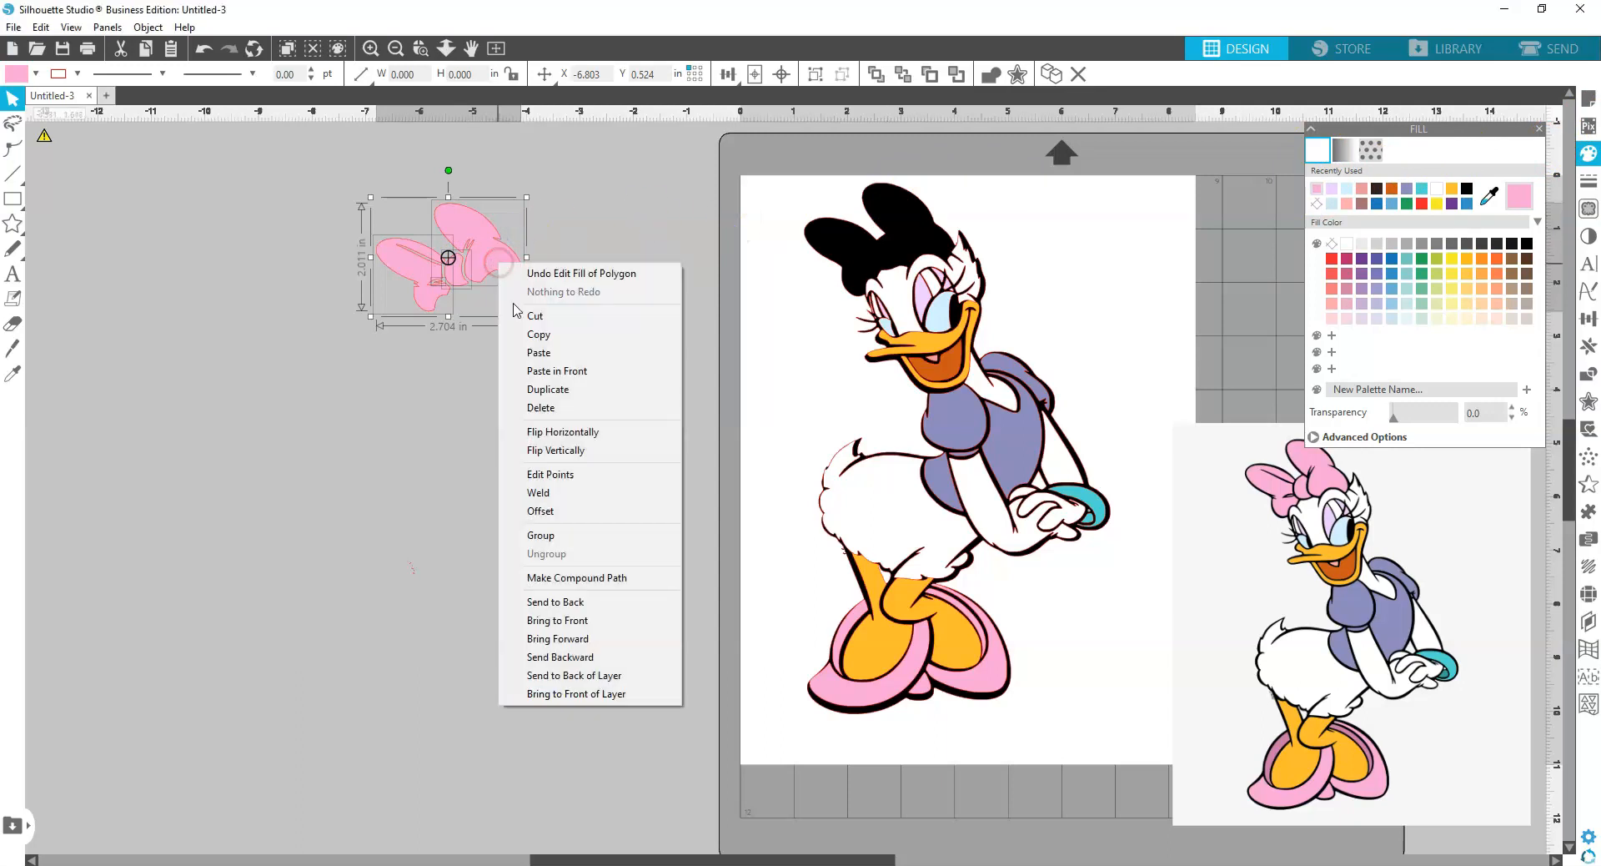
left_click(556, 537)
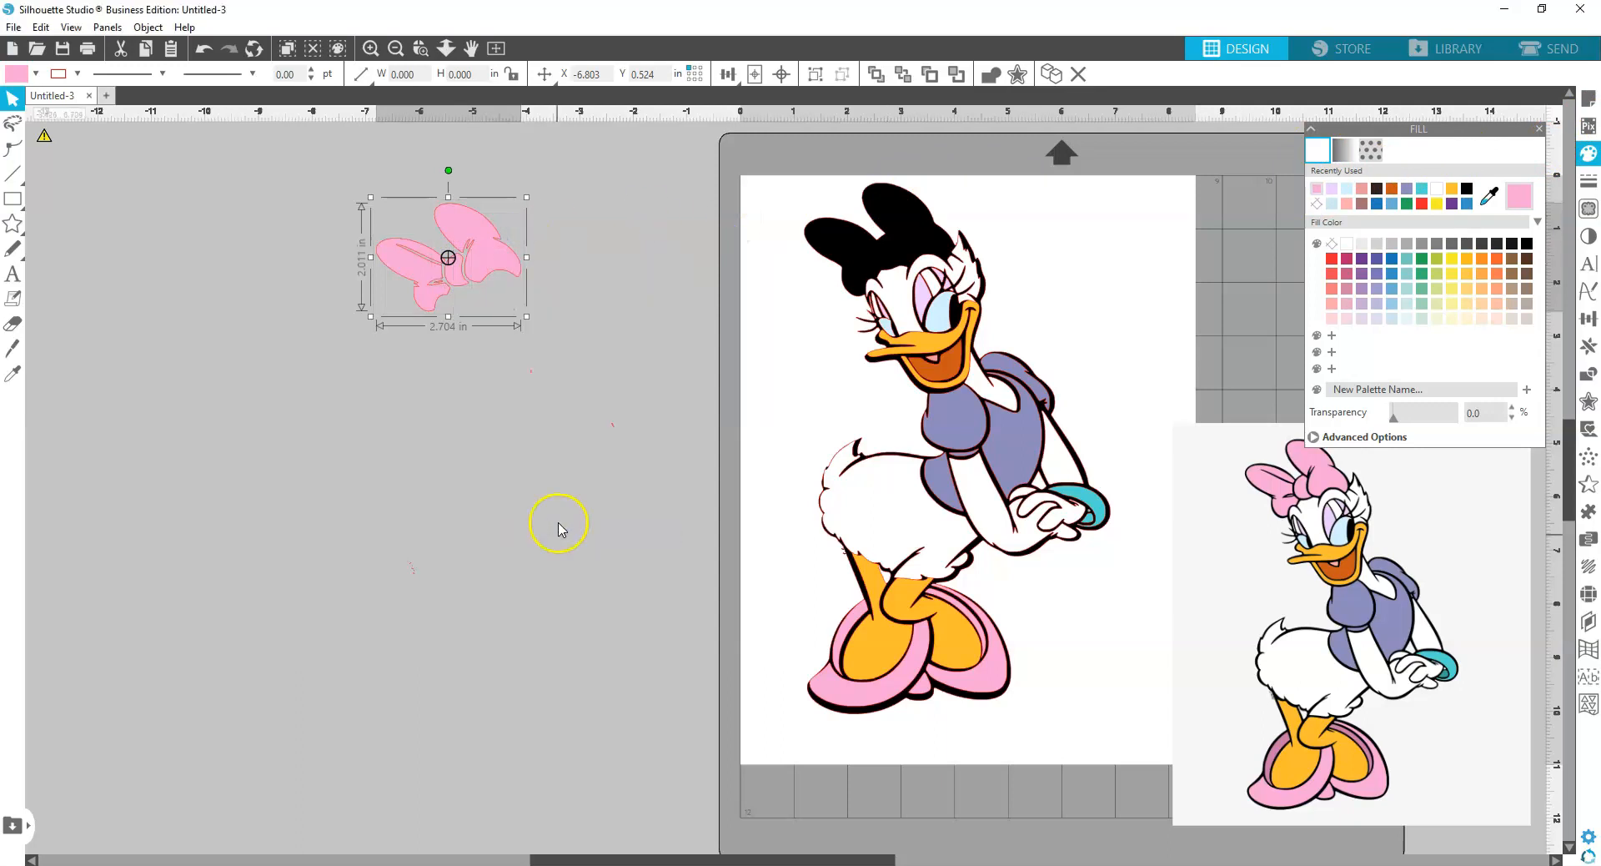
Place the pink bow group over the silhouette's black bow and nudge it slightly up and right
left_click(36, 824)
left_click(482, 275)
left_click_drag(484, 275, 915, 256)
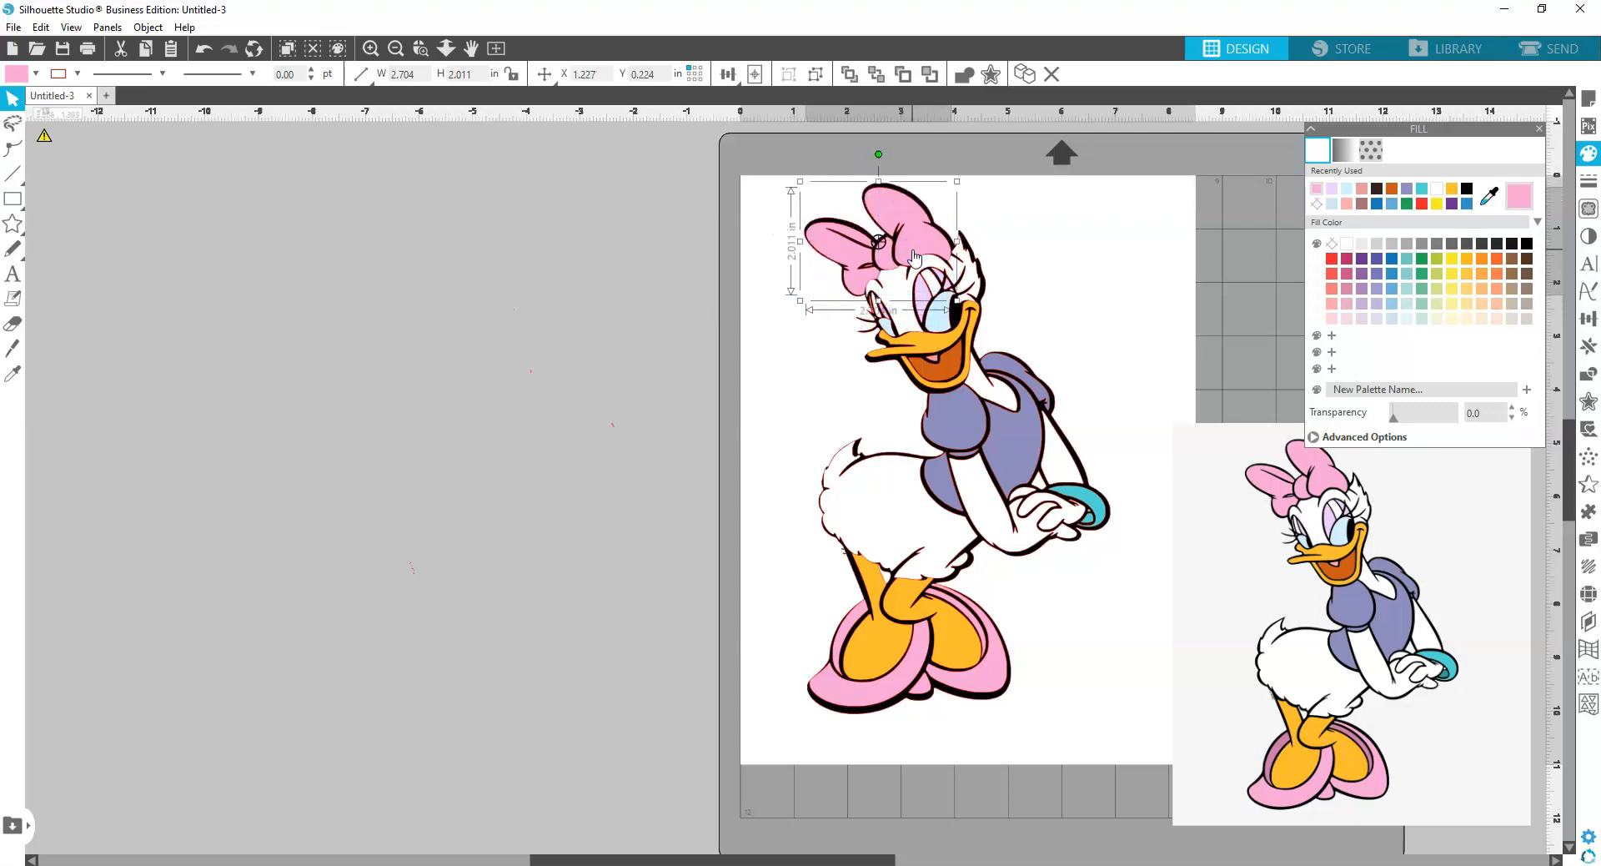
key("Up")
key("Up")
key("Right")
left_click(921, 238)
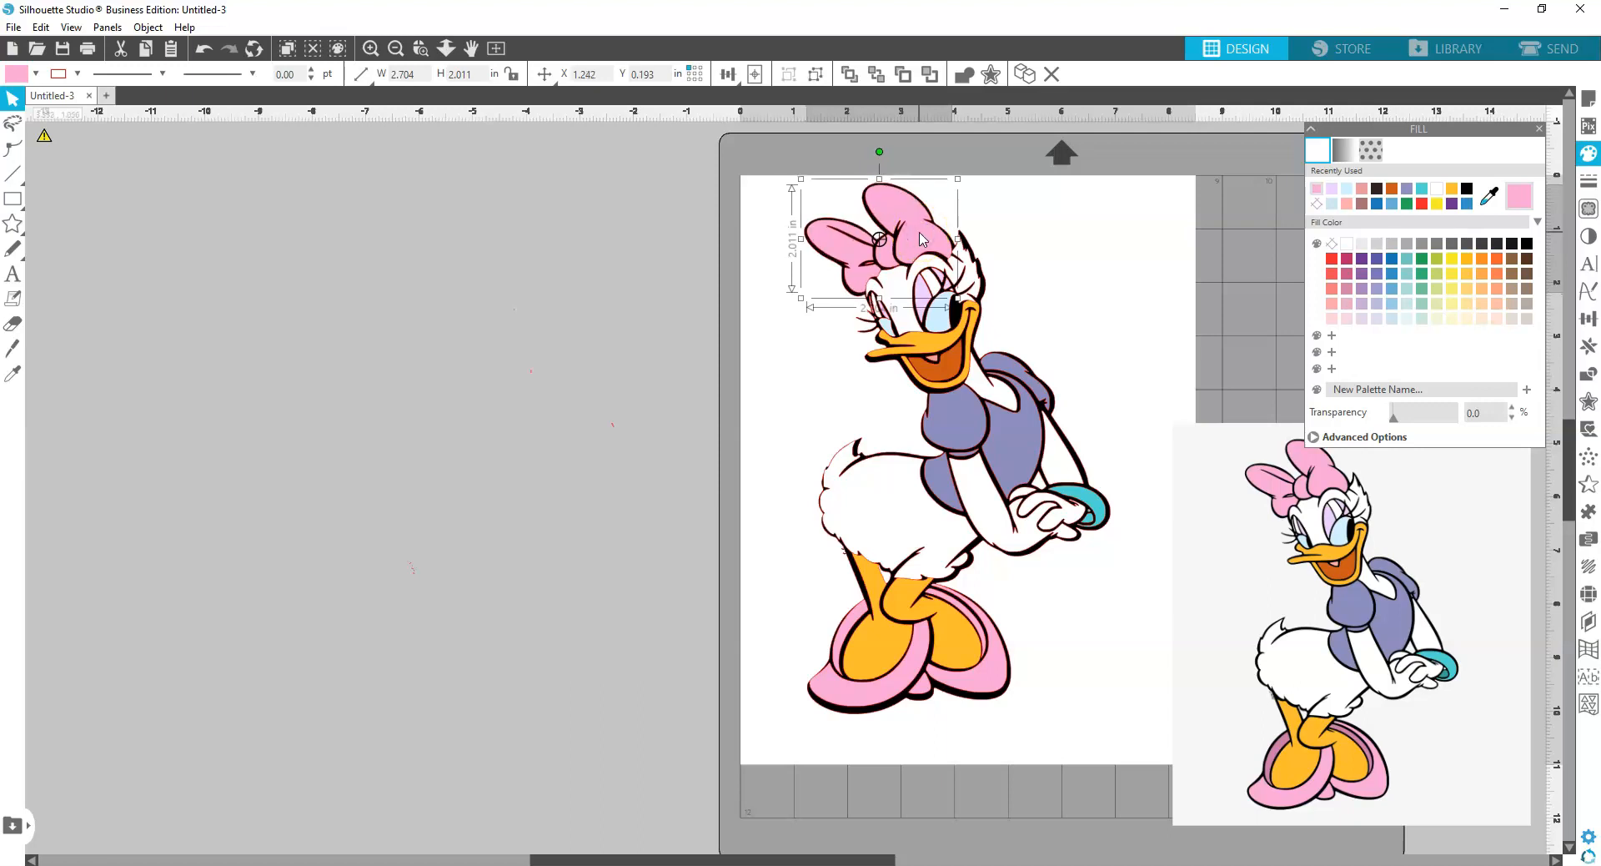
Nudge the white face and body group slightly right to line it up within the black outline
left_click(968, 273)
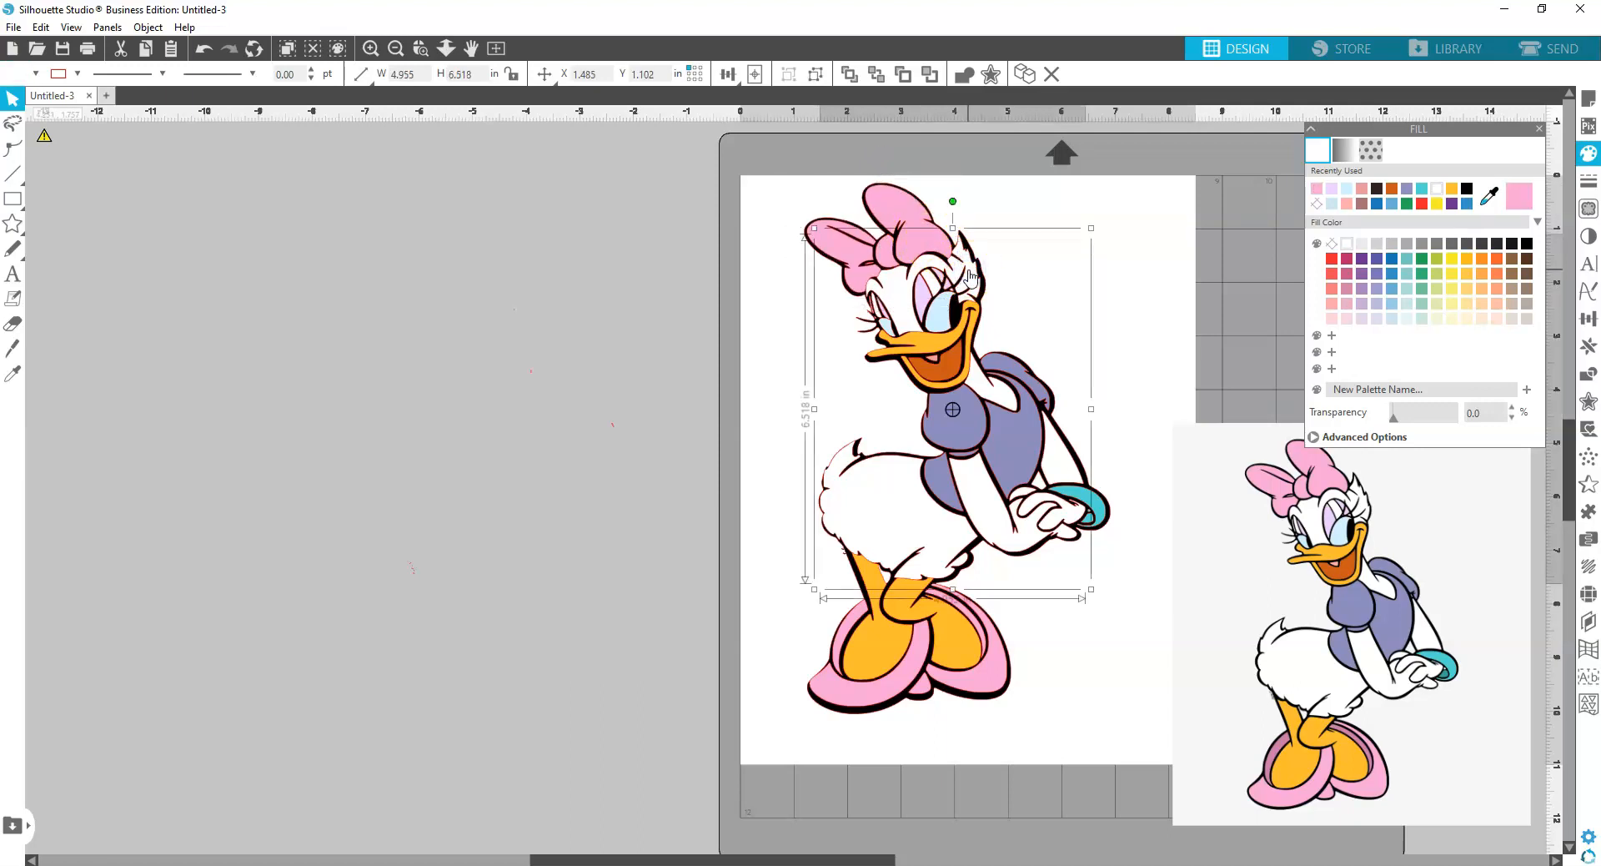
key("Right")
key("Right")
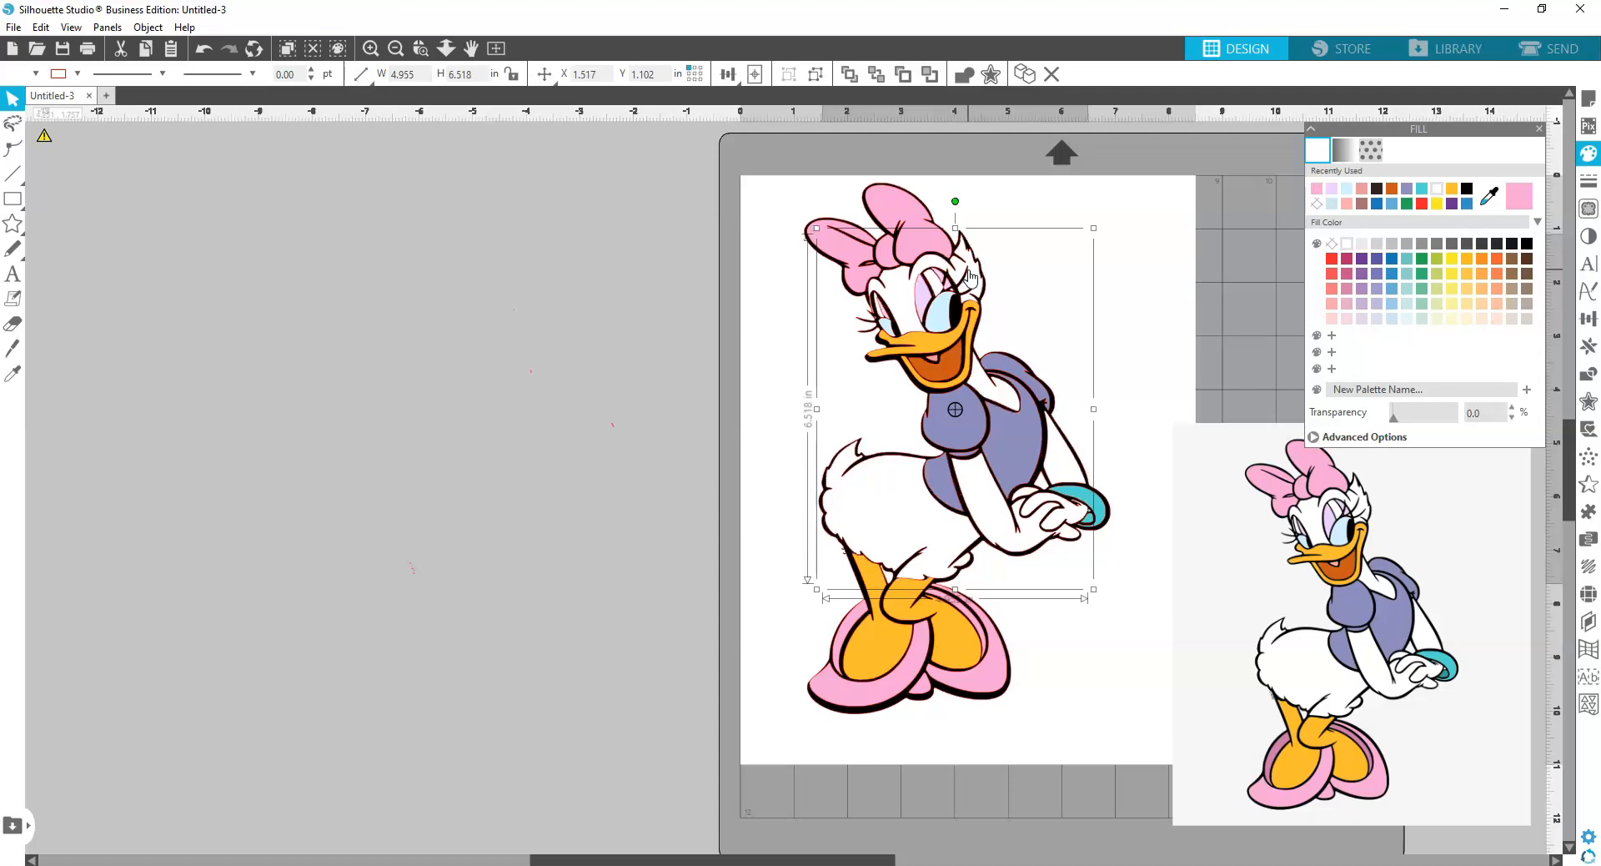
left_click(957, 518)
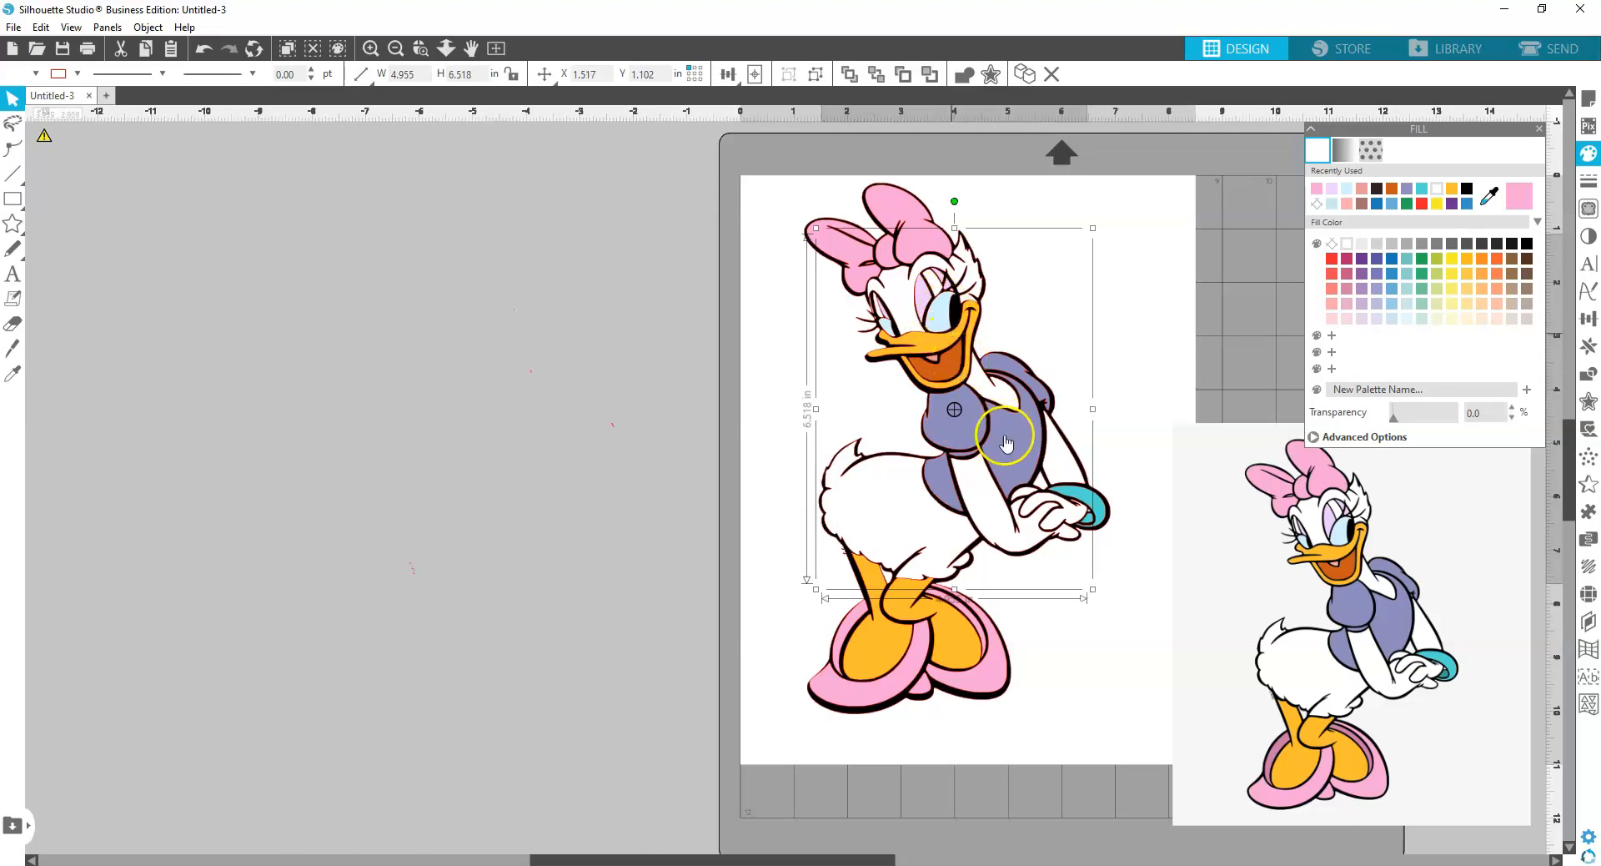
Move the reference image to the empty area left of the page, clear of the layered Daisy Duck
left_click_drag(1339, 668, 296, 528)
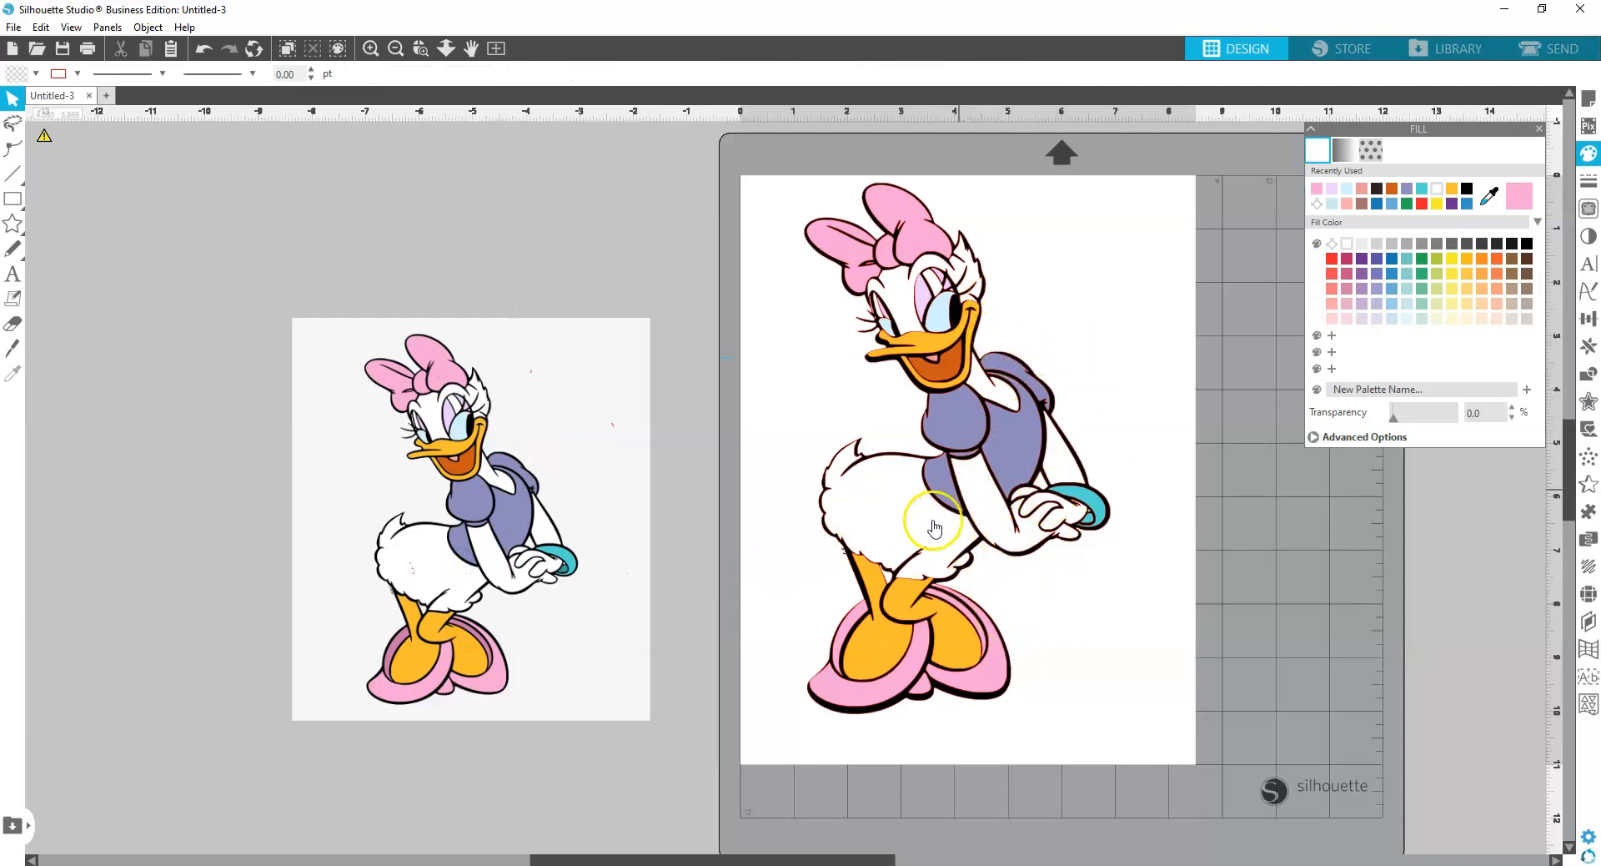
left_click_drag(905, 529, 988, 547)
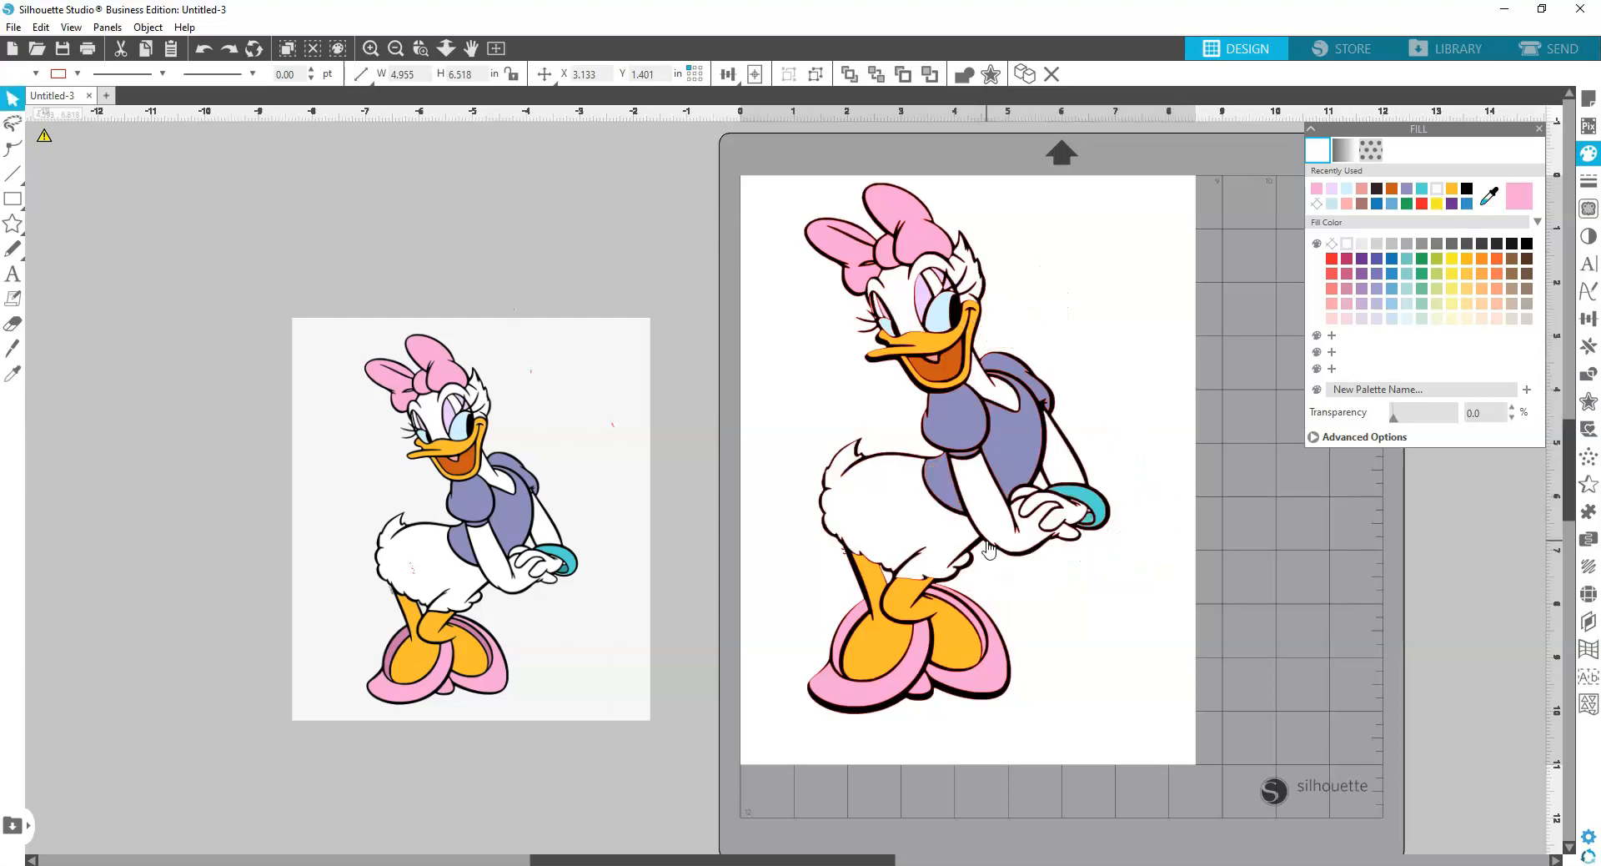
left_click(1007, 494)
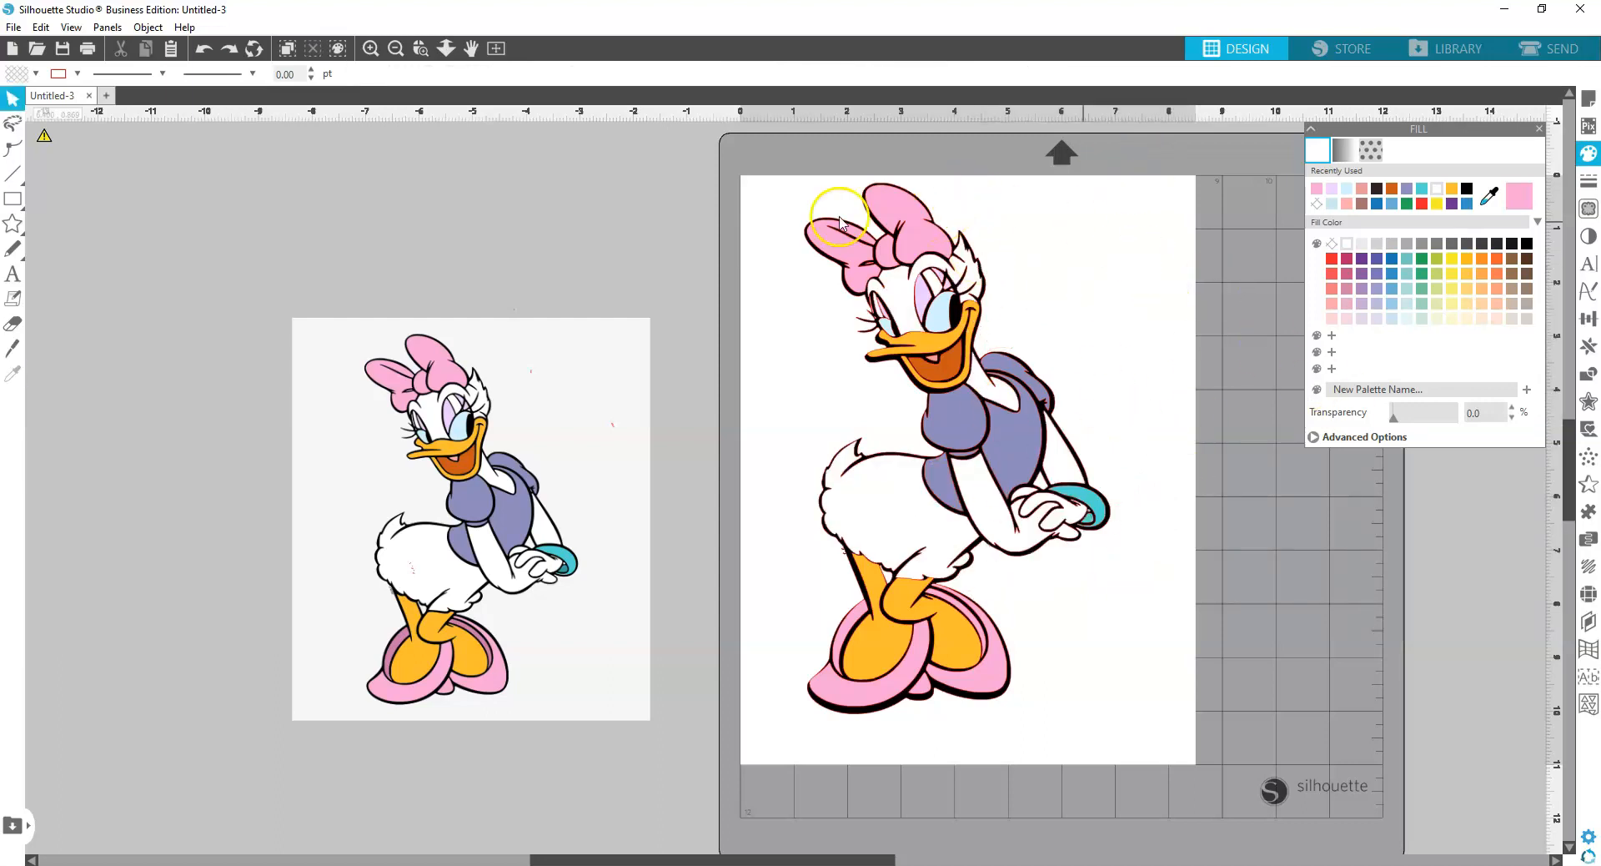
left_click_drag(576, 421, 493, 404)
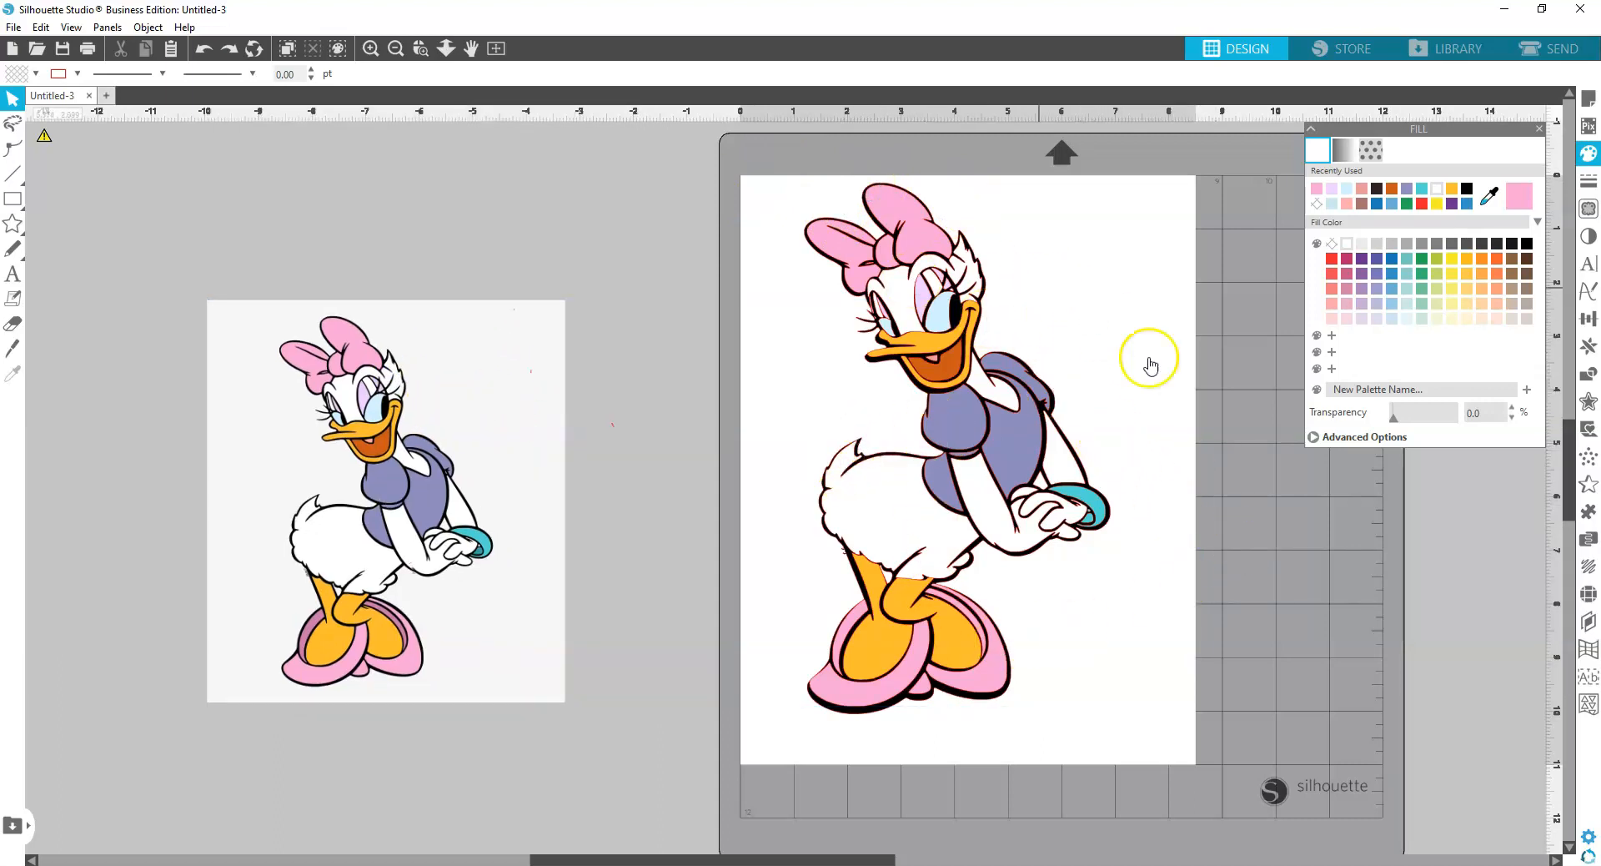
Select all the layered Daisy Duck pieces on the page and set their line color to none
left_click_drag(715, 161, 1035, 213)
left_click_drag(1070, 359, 1162, 786)
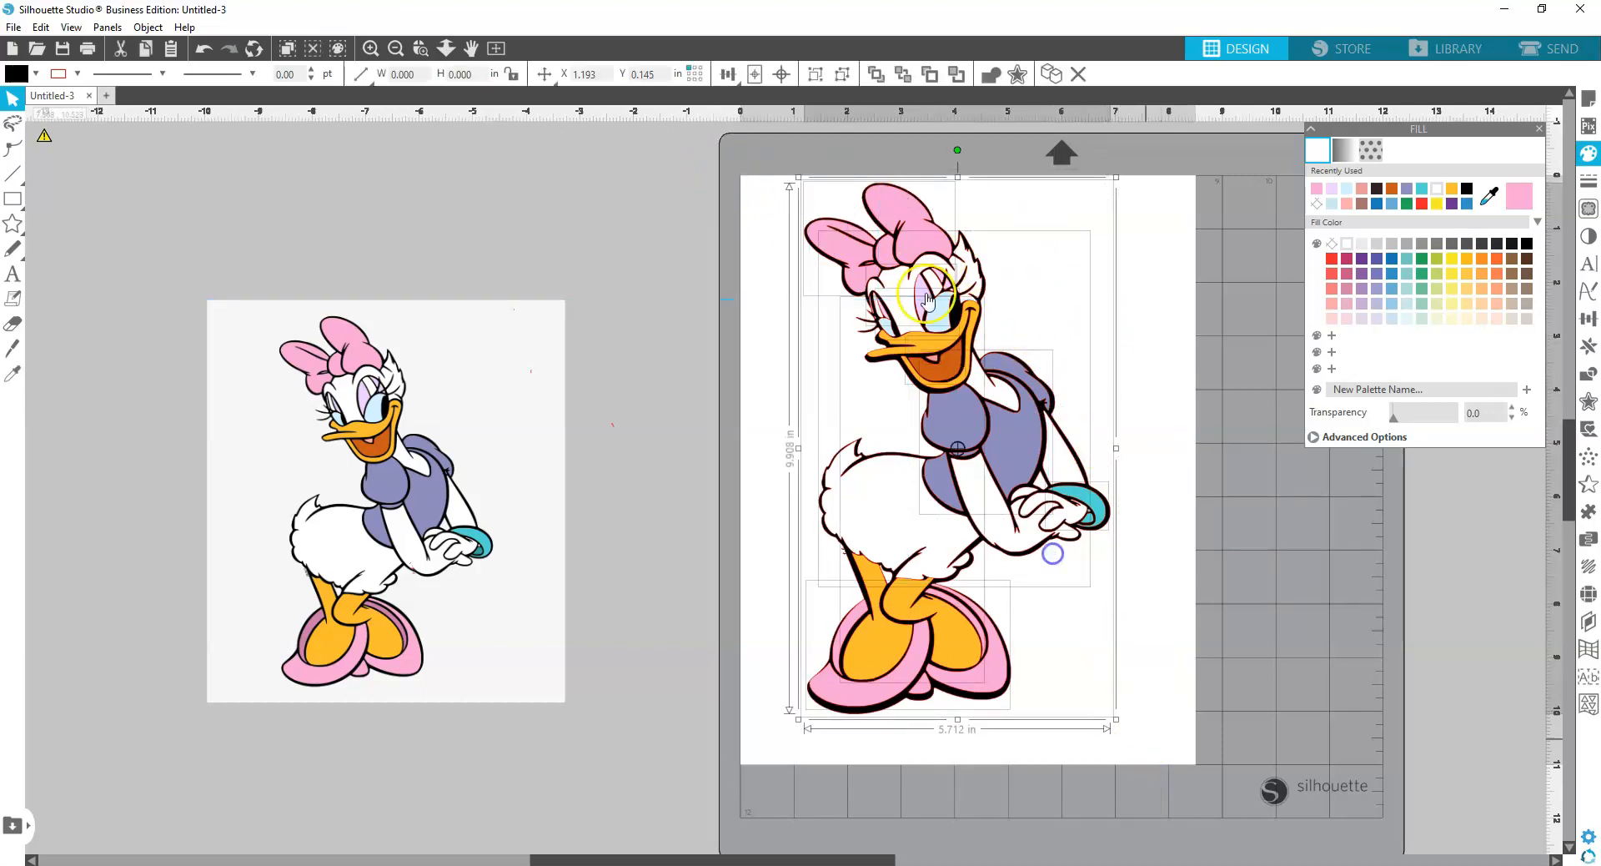
left_click(1589, 184)
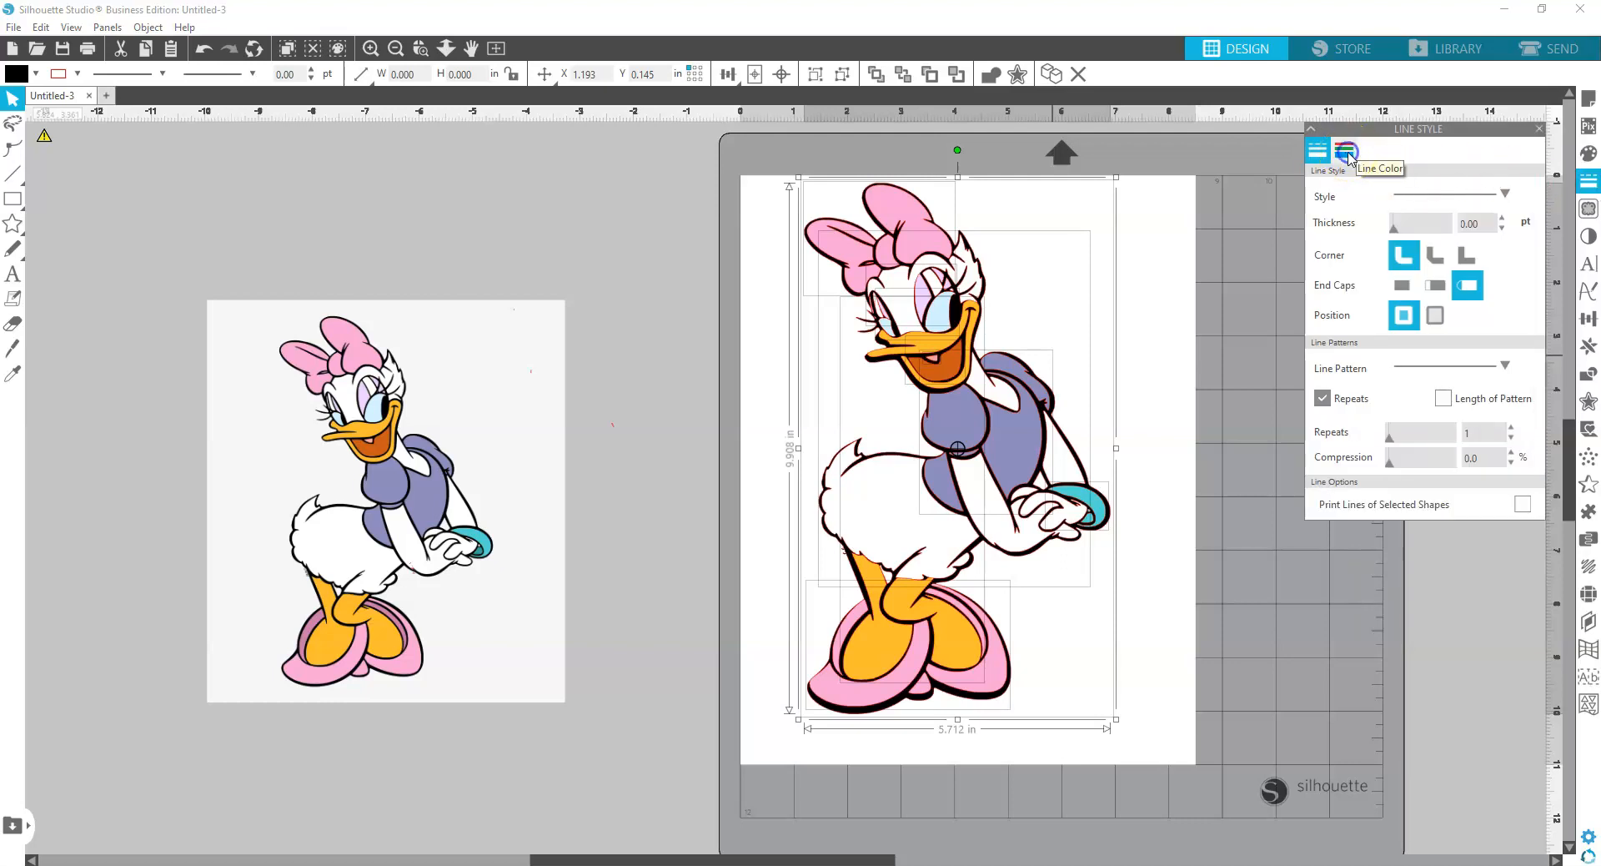
left_click(1346, 151)
left_click(1337, 245)
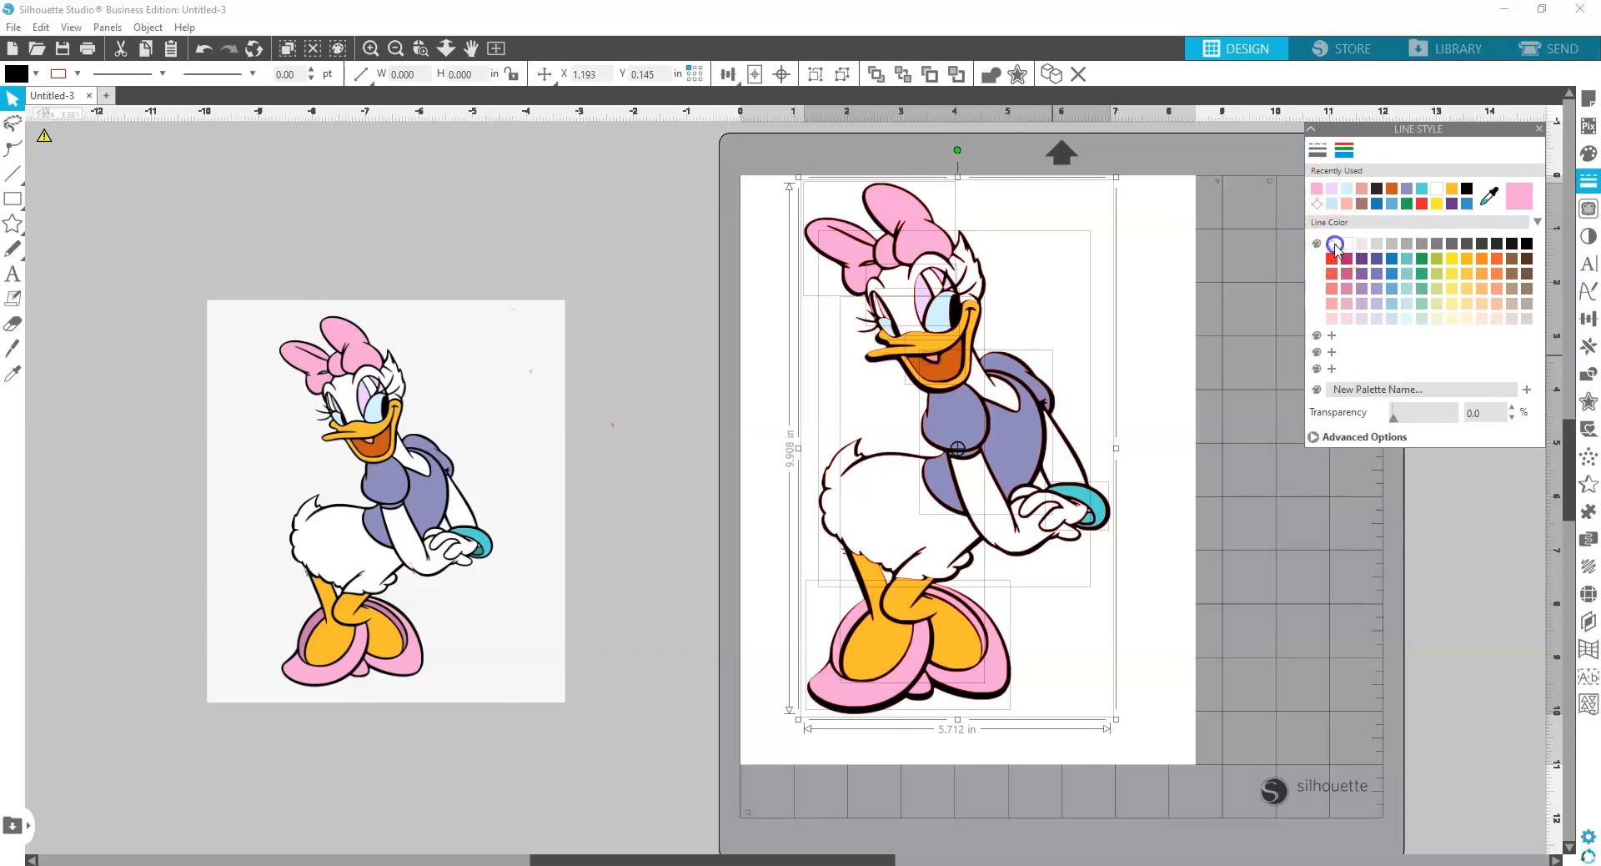
left_click(1334, 245)
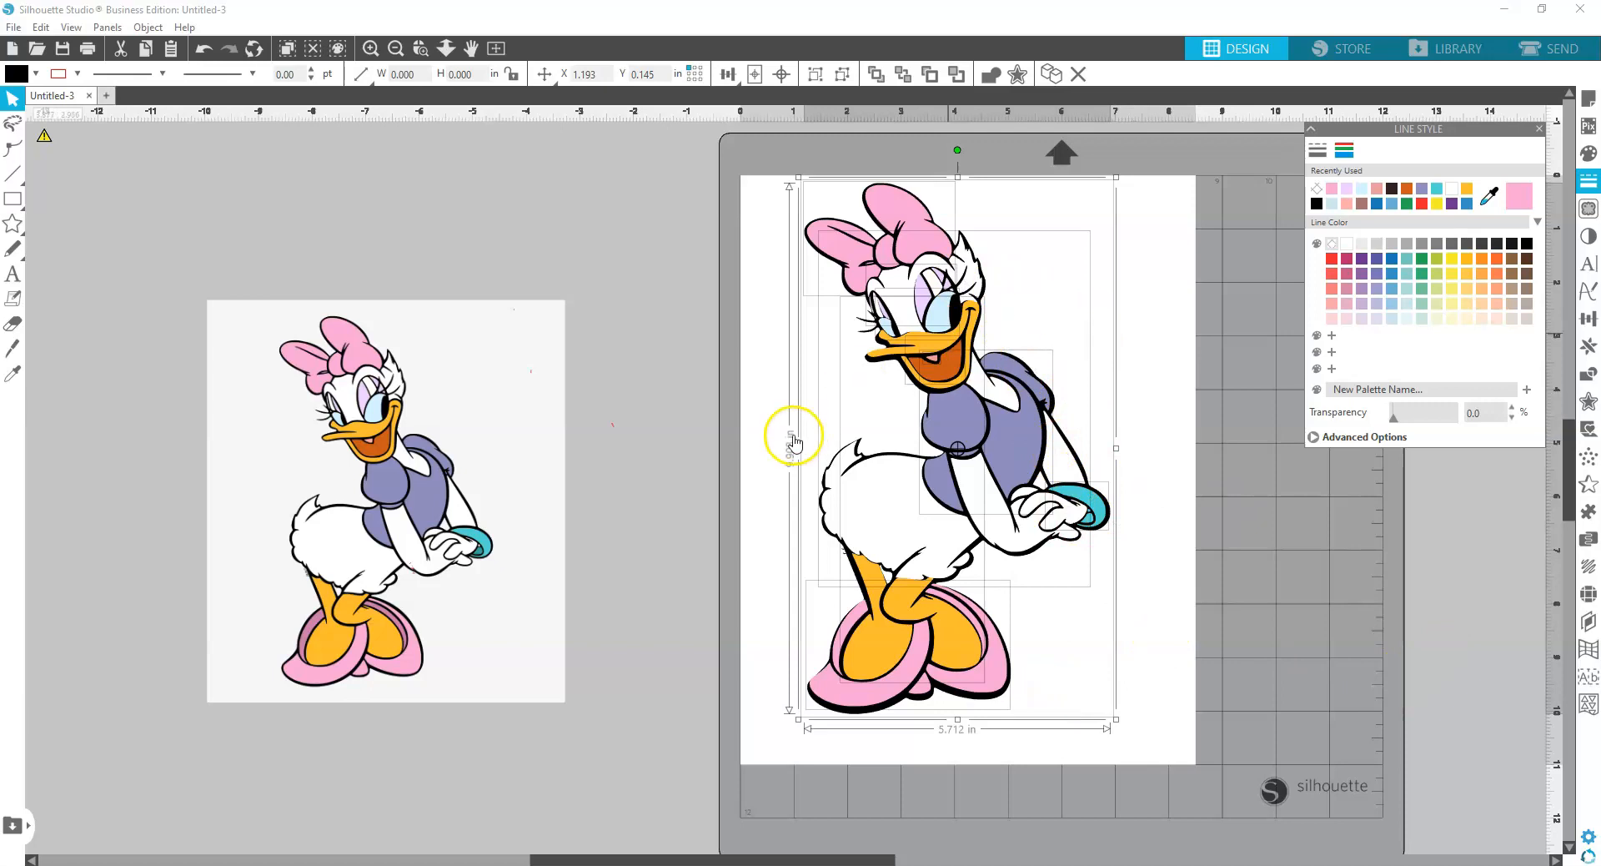
Deselect the layered pieces and delete the reference image beside the page
left_click(668, 281)
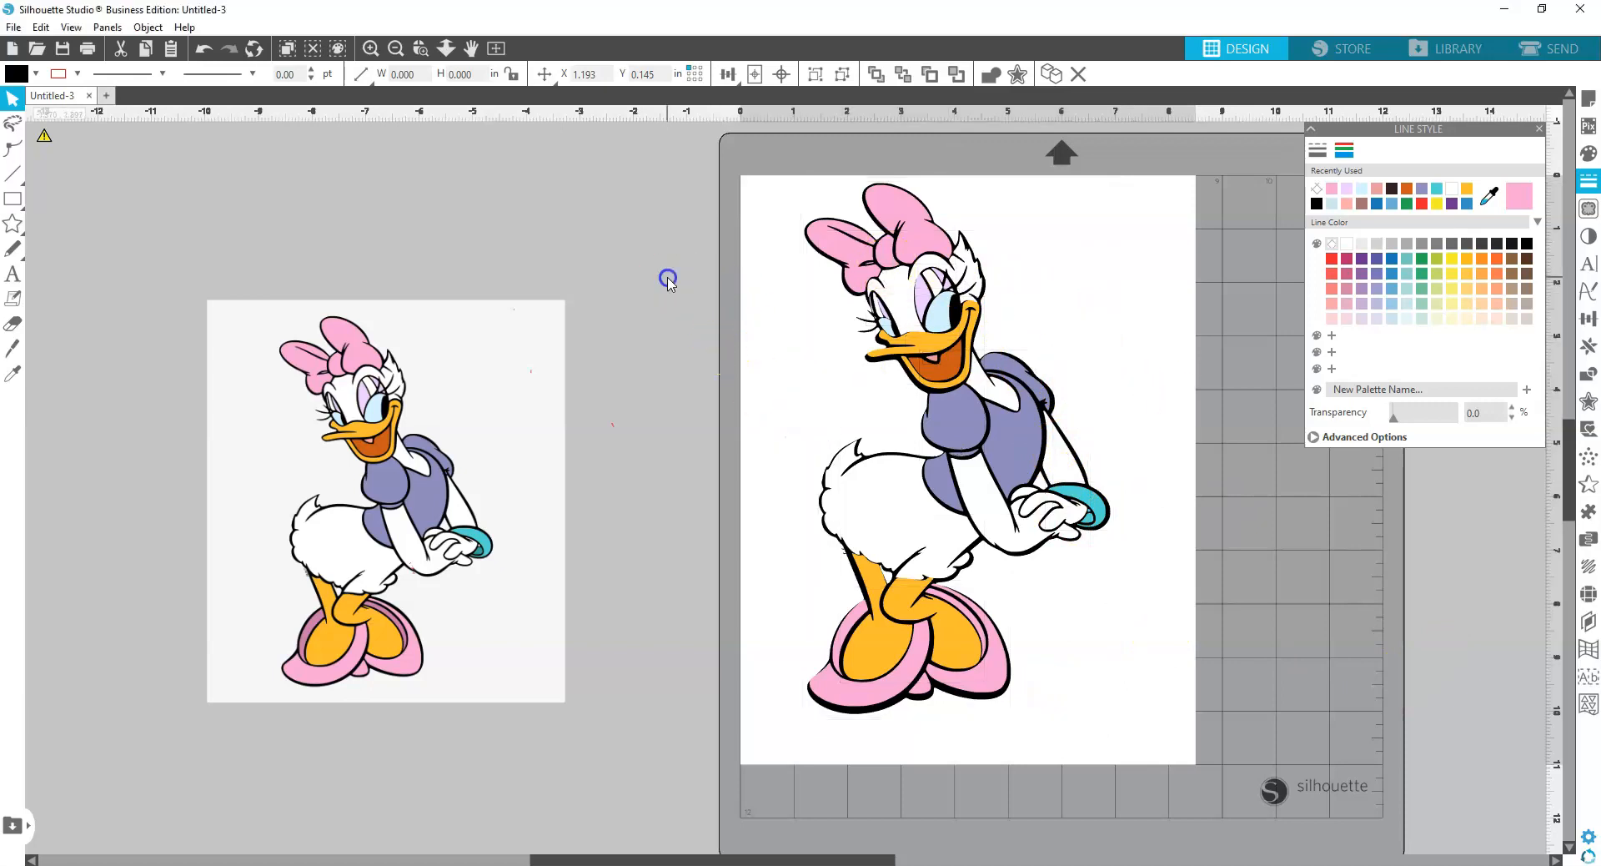
left_click(480, 402)
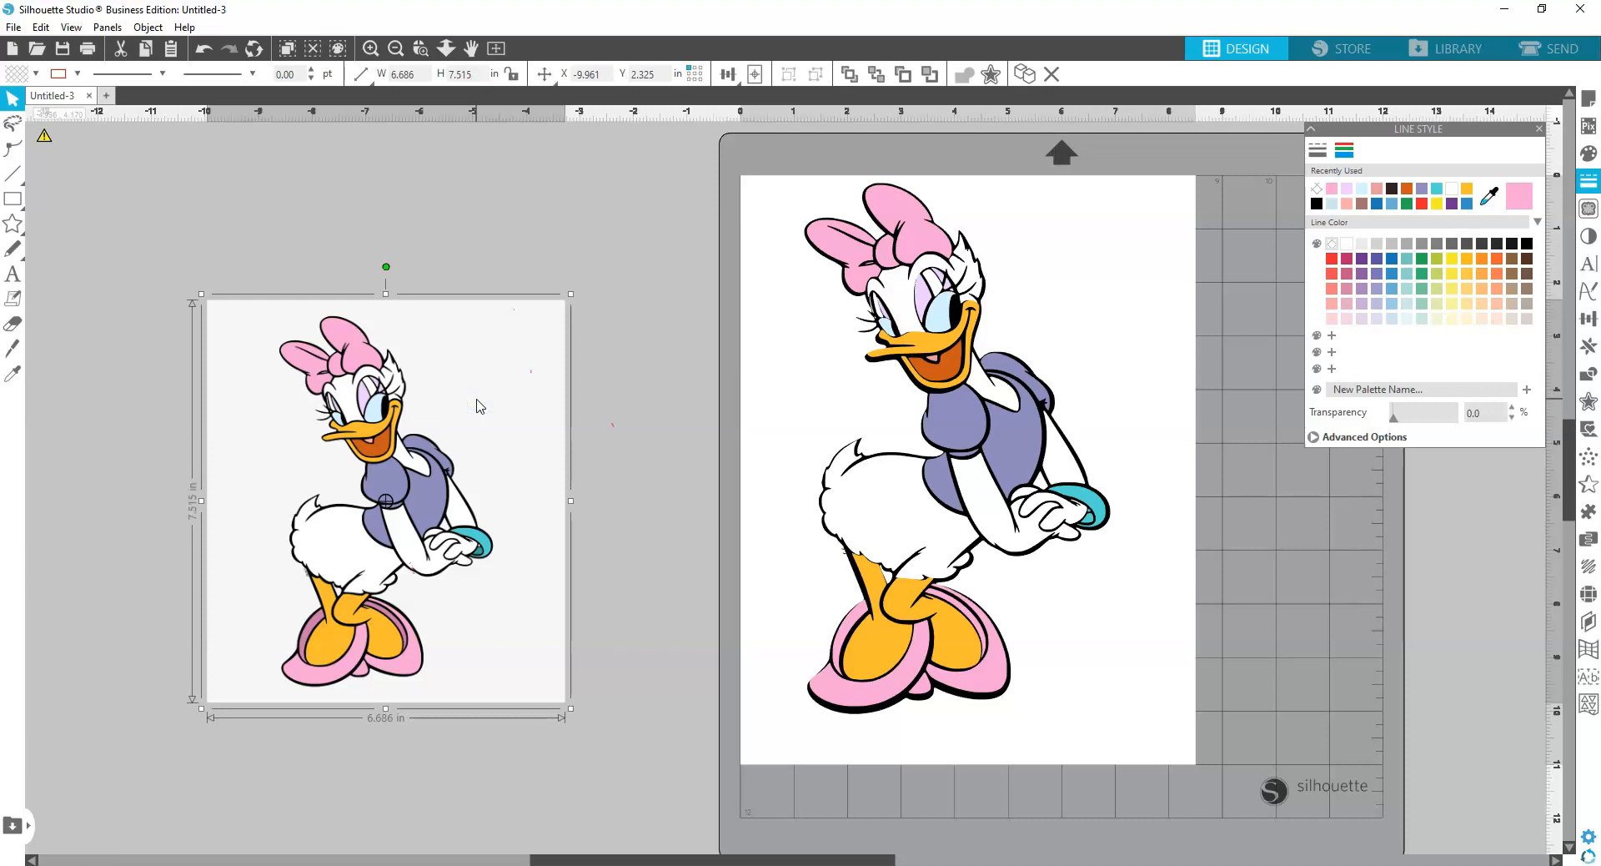
key("Delete")
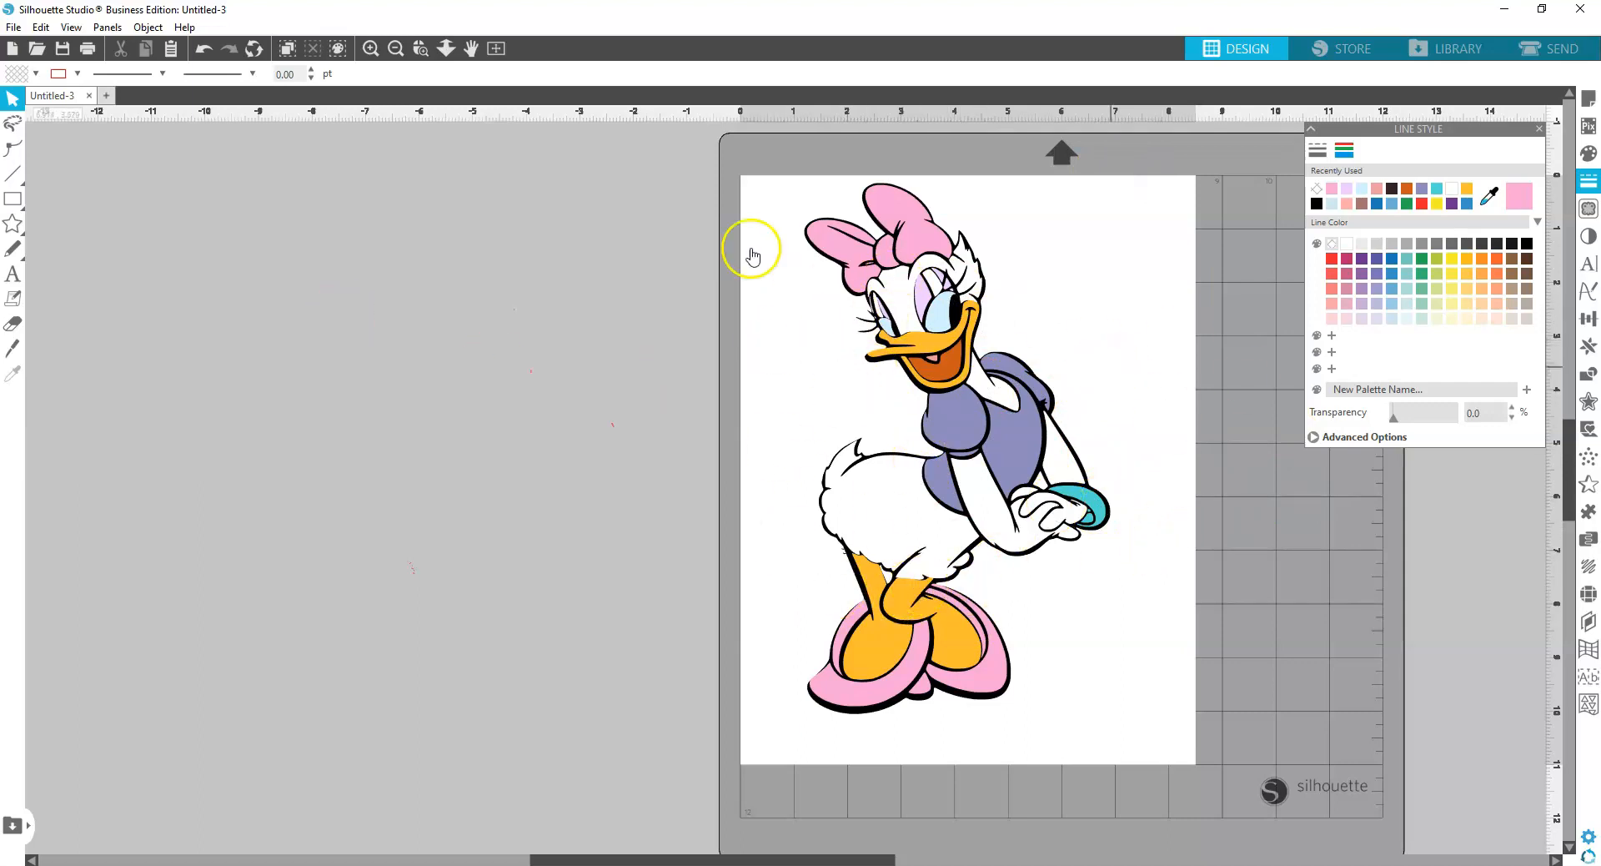
Save the design to the hard drive's mickey mouse folder as an SVG named DAISY DUCK UPDATED
left_click(13, 28)
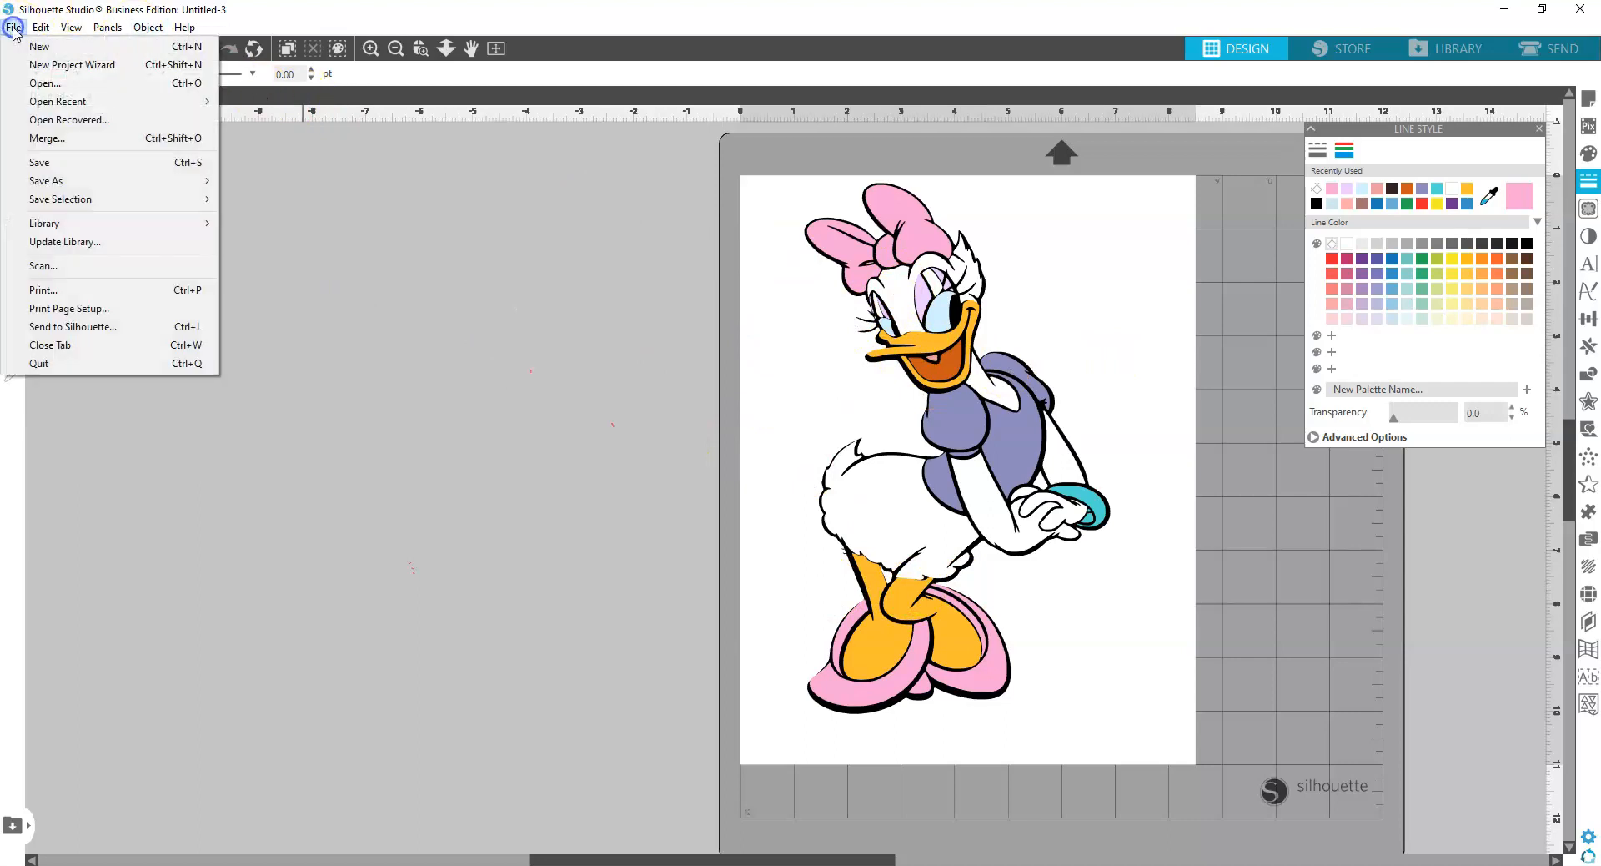
mouse_move(100, 180)
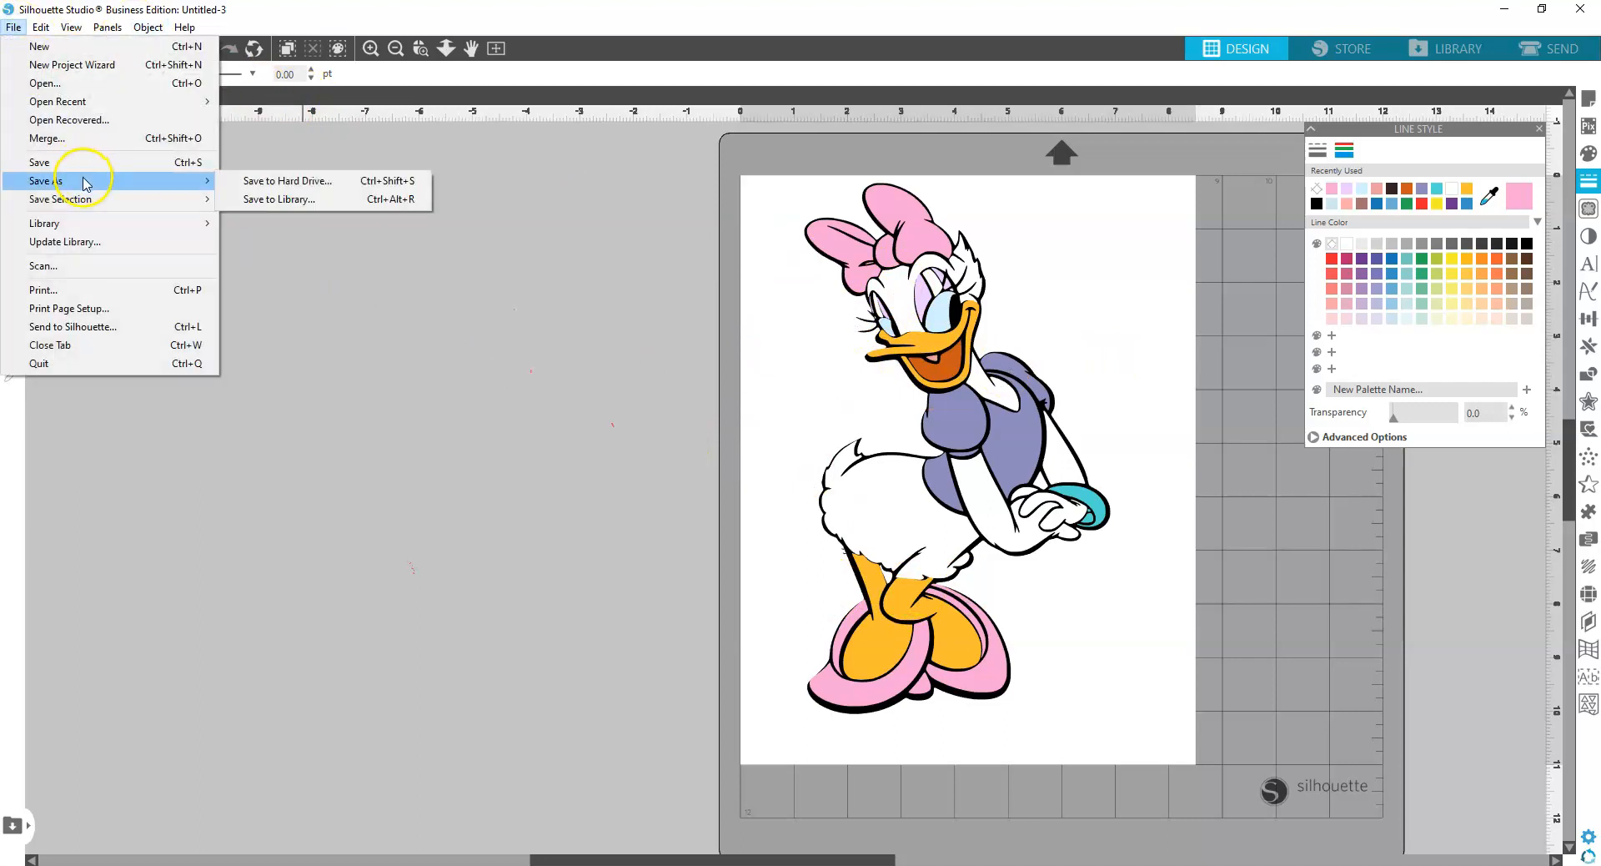
left_click(277, 188)
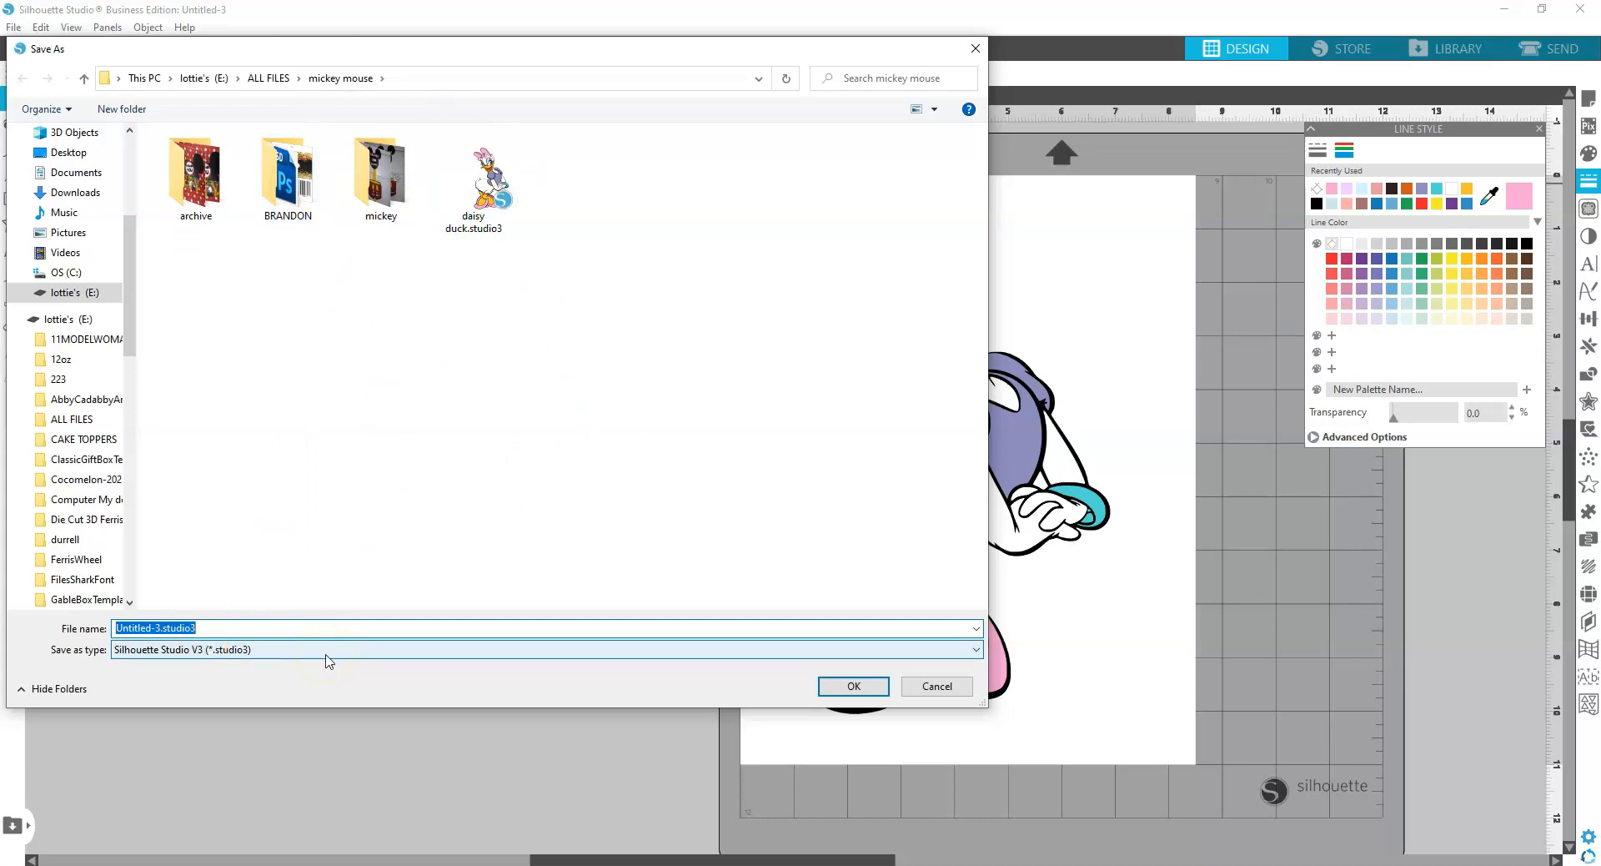
left_click(975, 650)
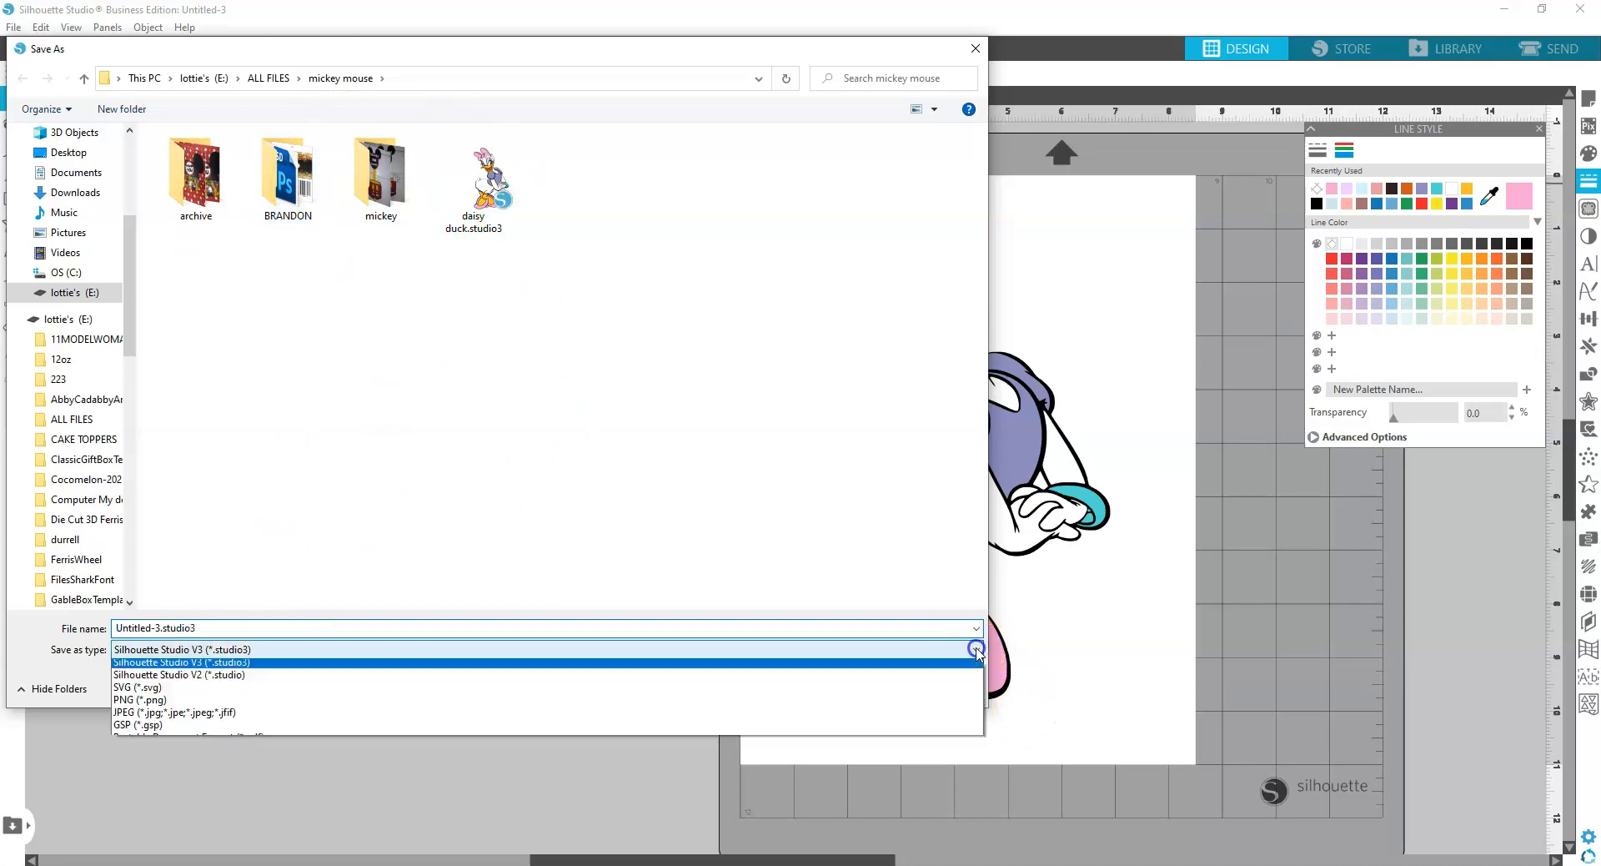
left_click(160, 693)
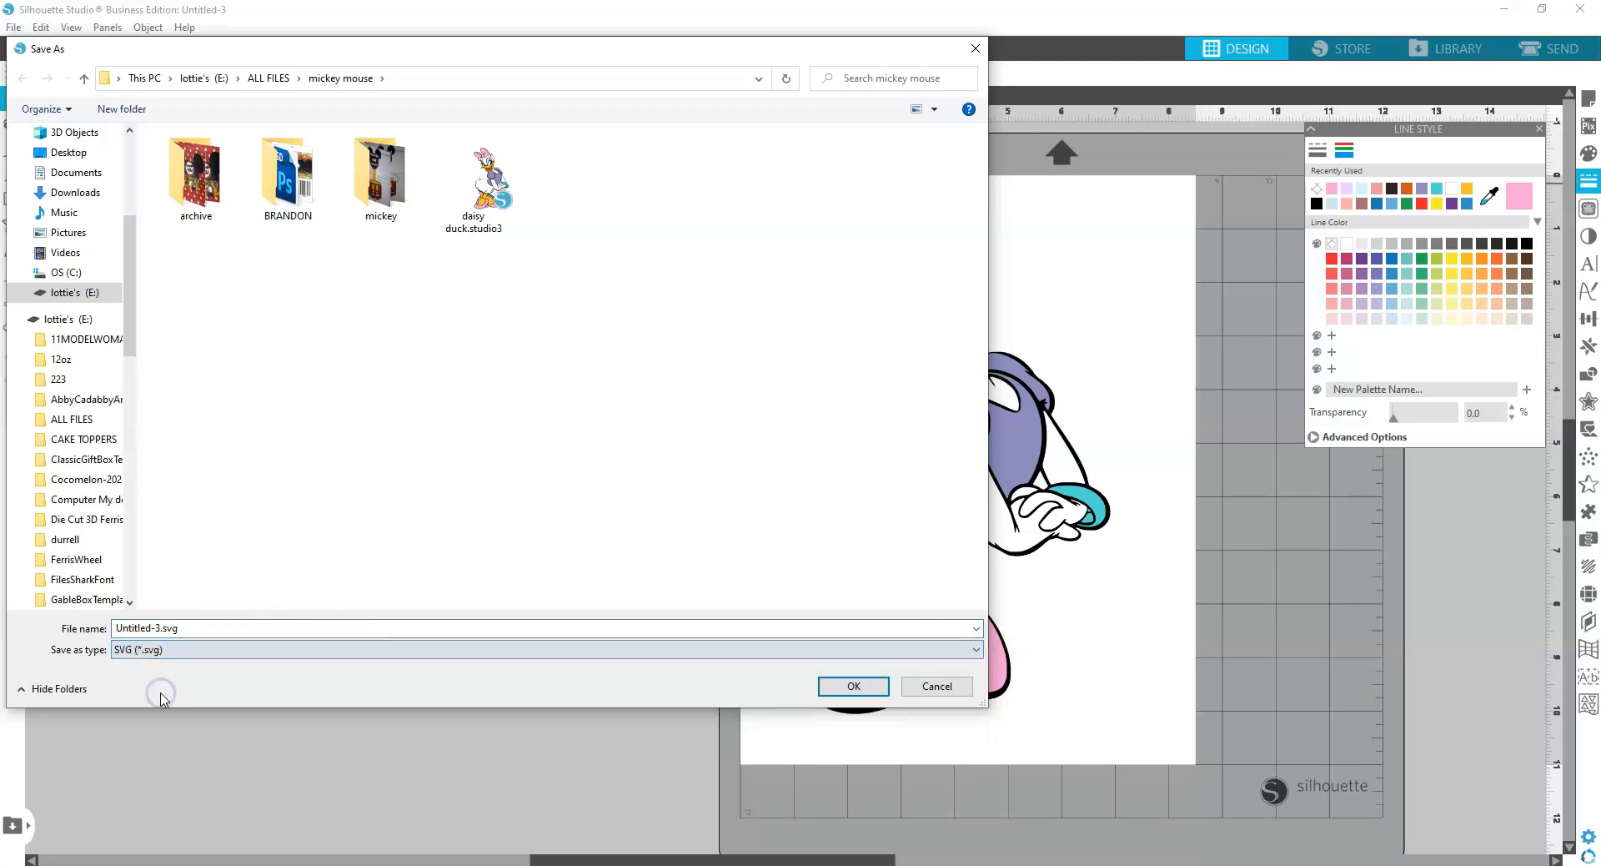
left_click(161, 627)
left_click(161, 627)
left_click_drag(161, 627, 104, 619)
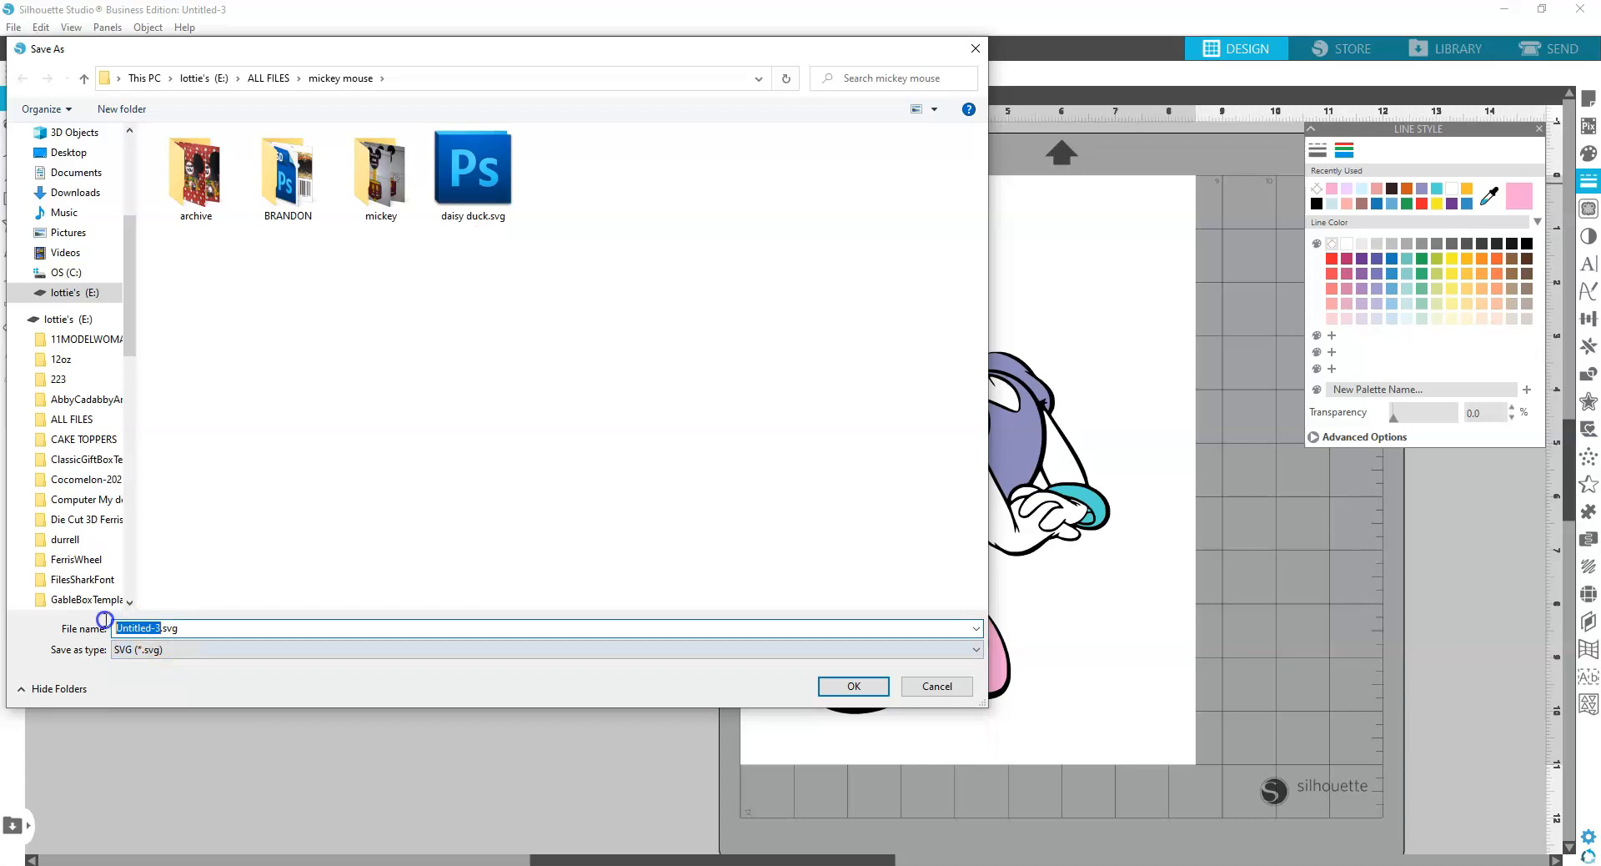
type("DAISY DUCK UPDATED")
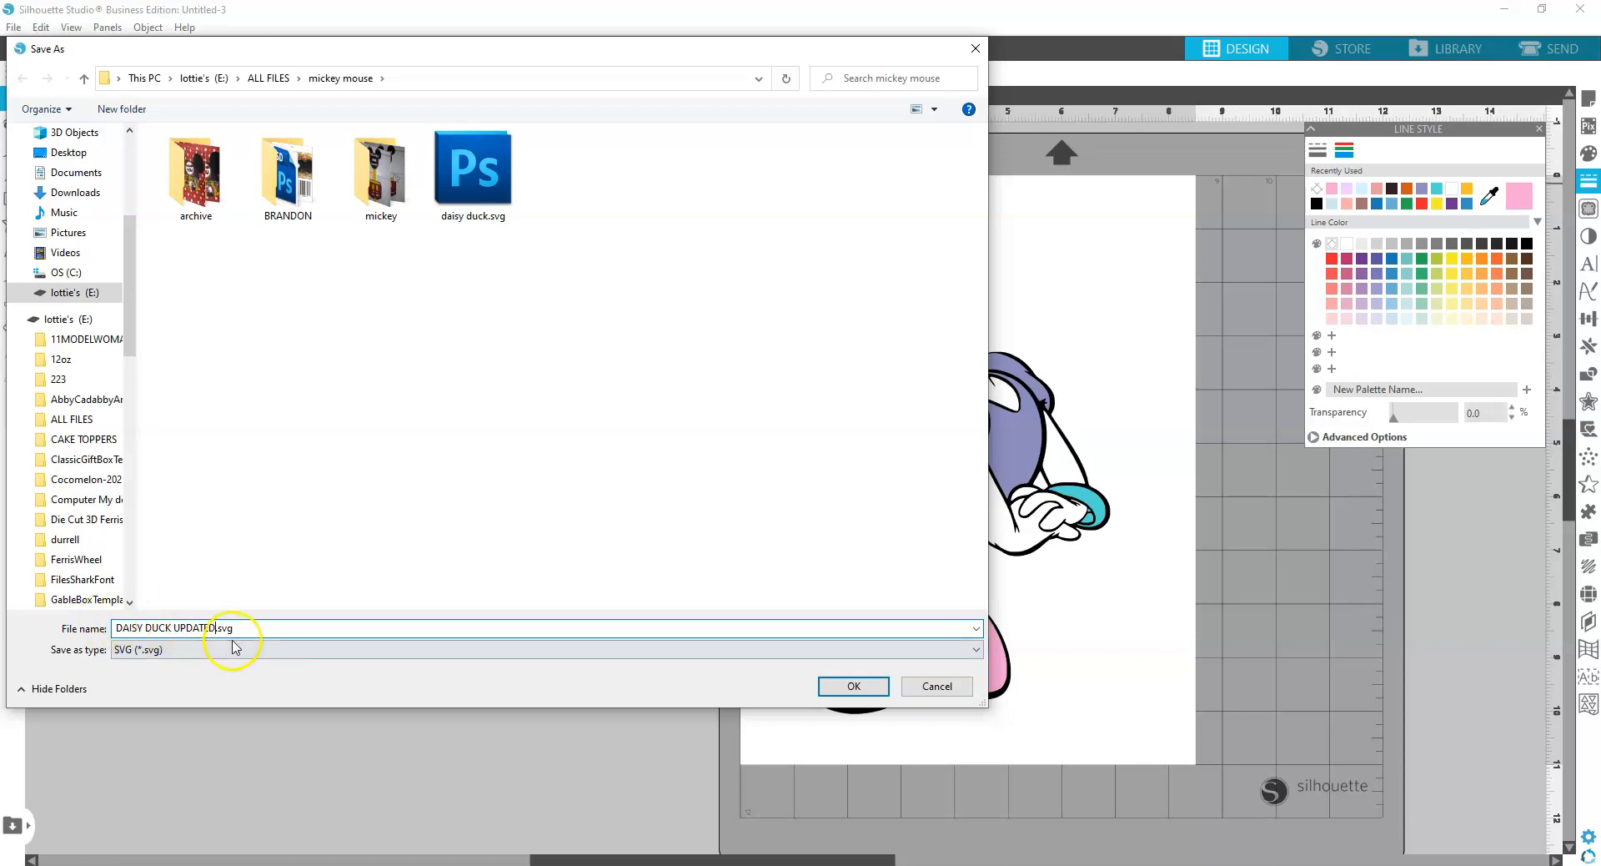
left_click(855, 687)
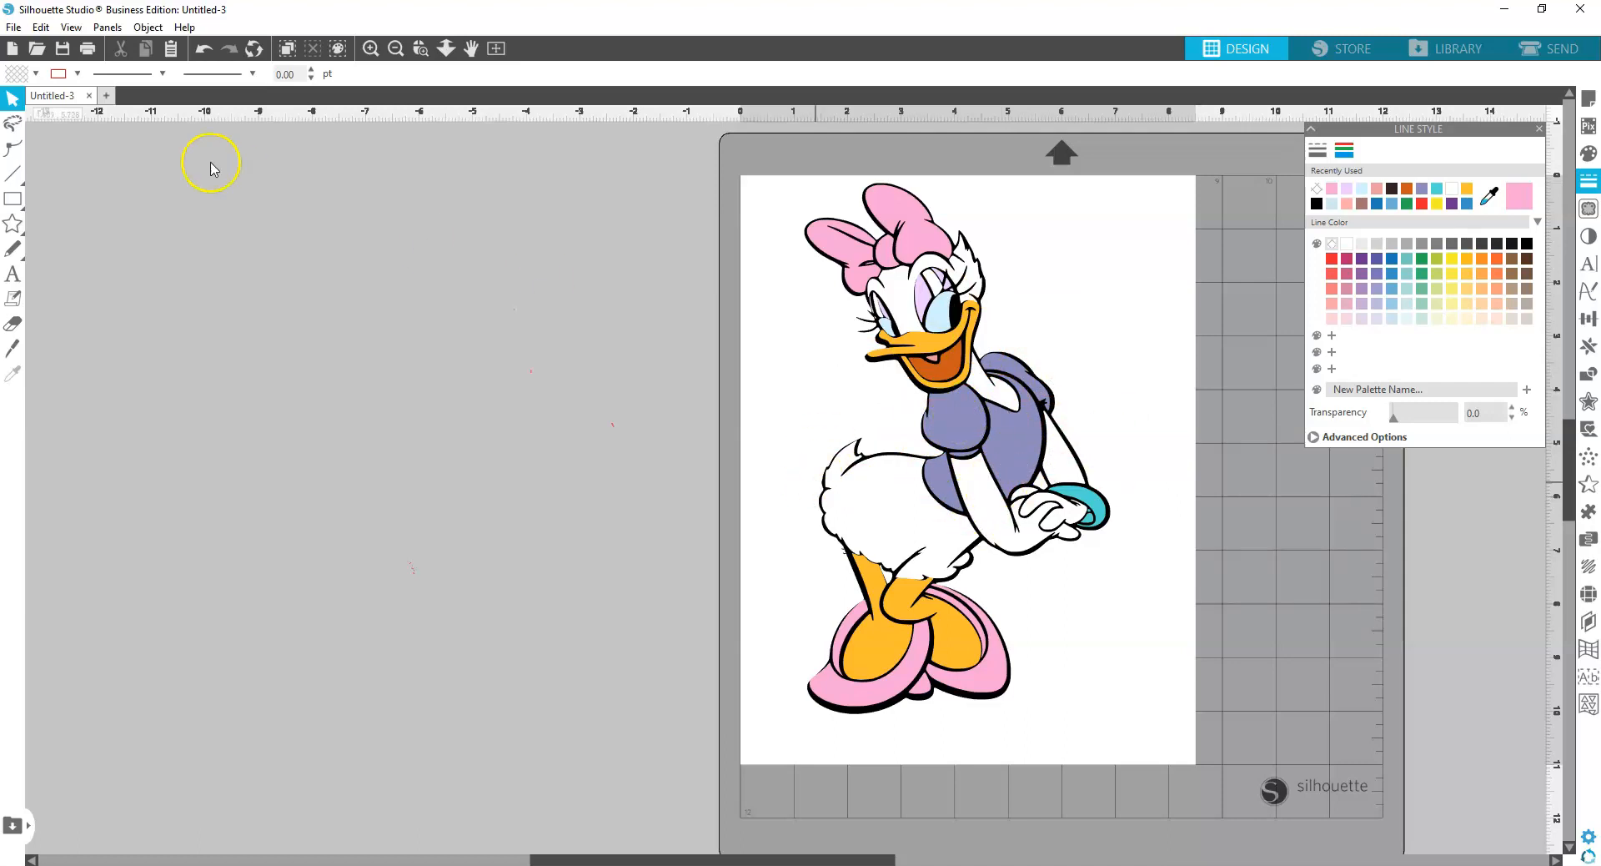
Save the design to the library's User Designs folder under the name DAISY DUCK UPDATED
left_click(19, 32)
mouse_move(60, 183)
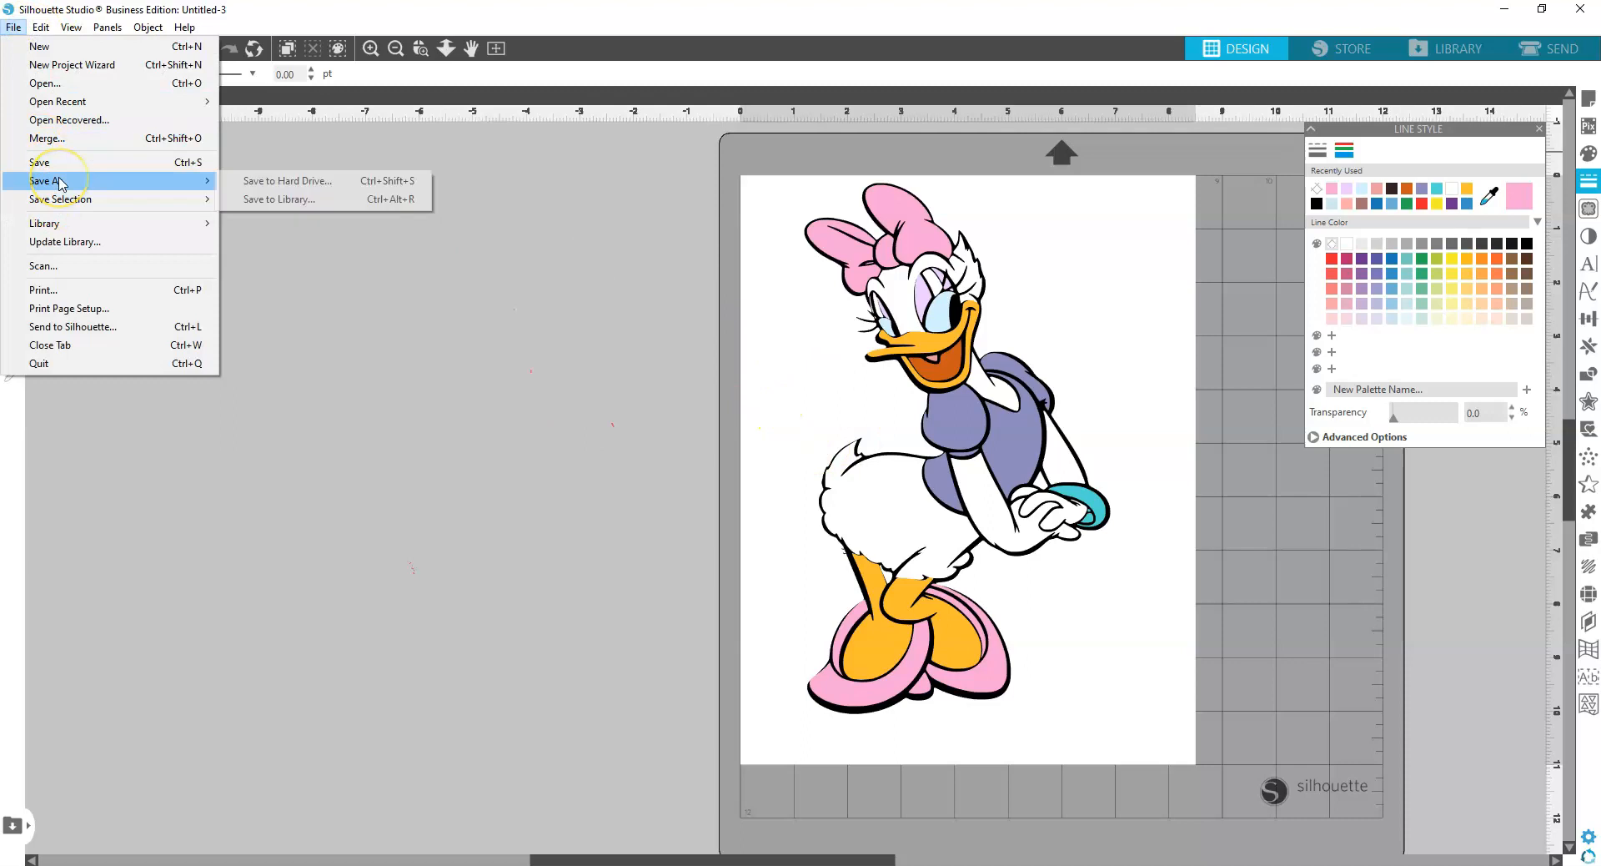
left_click(286, 200)
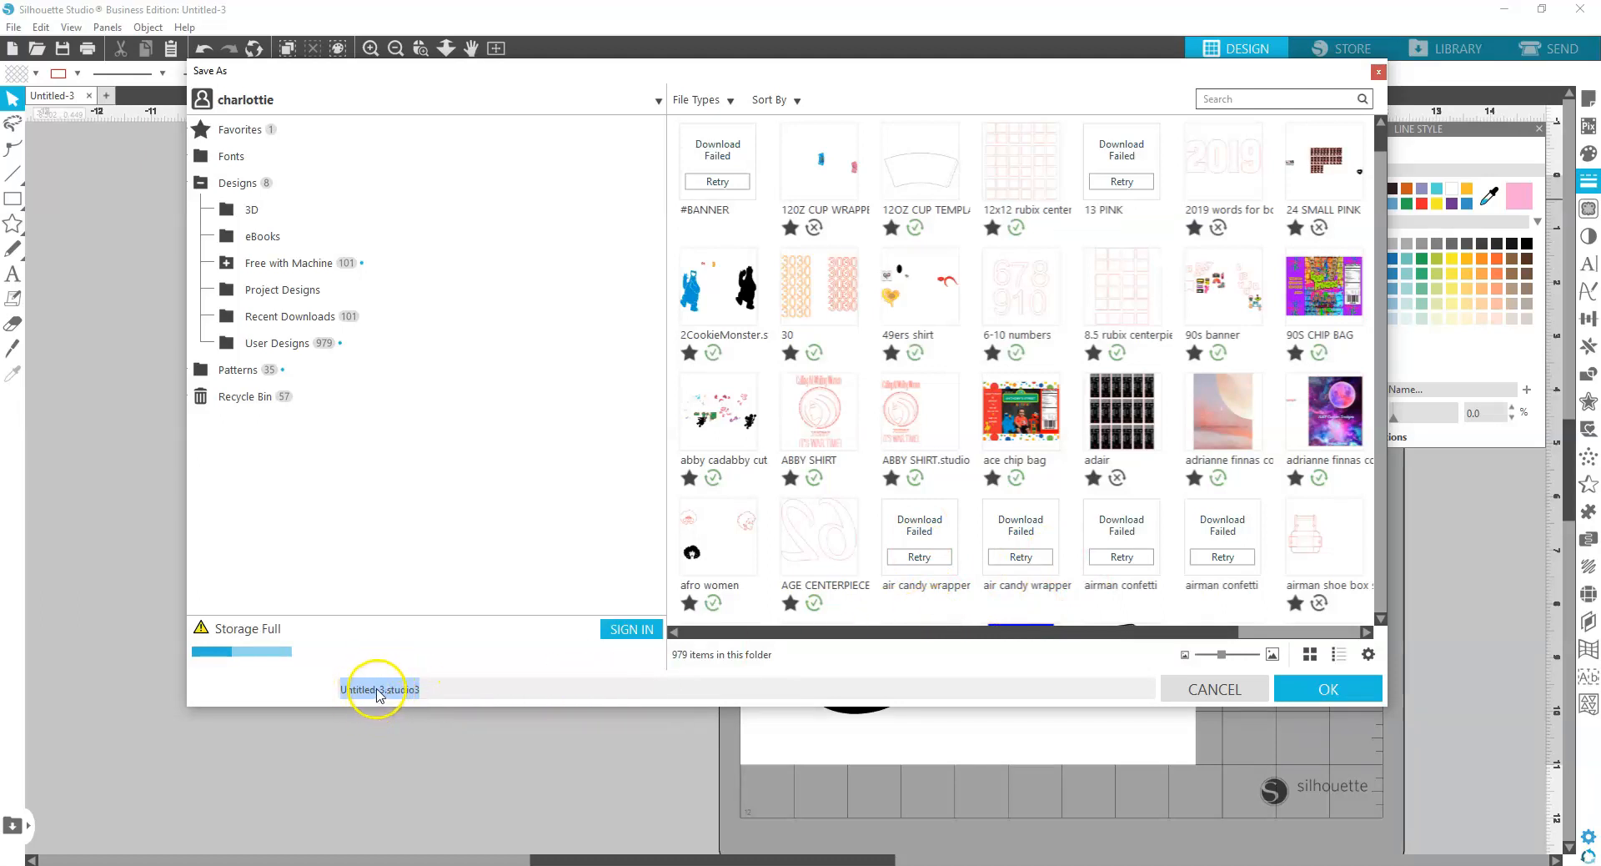
left_click(382, 689)
left_click(384, 686)
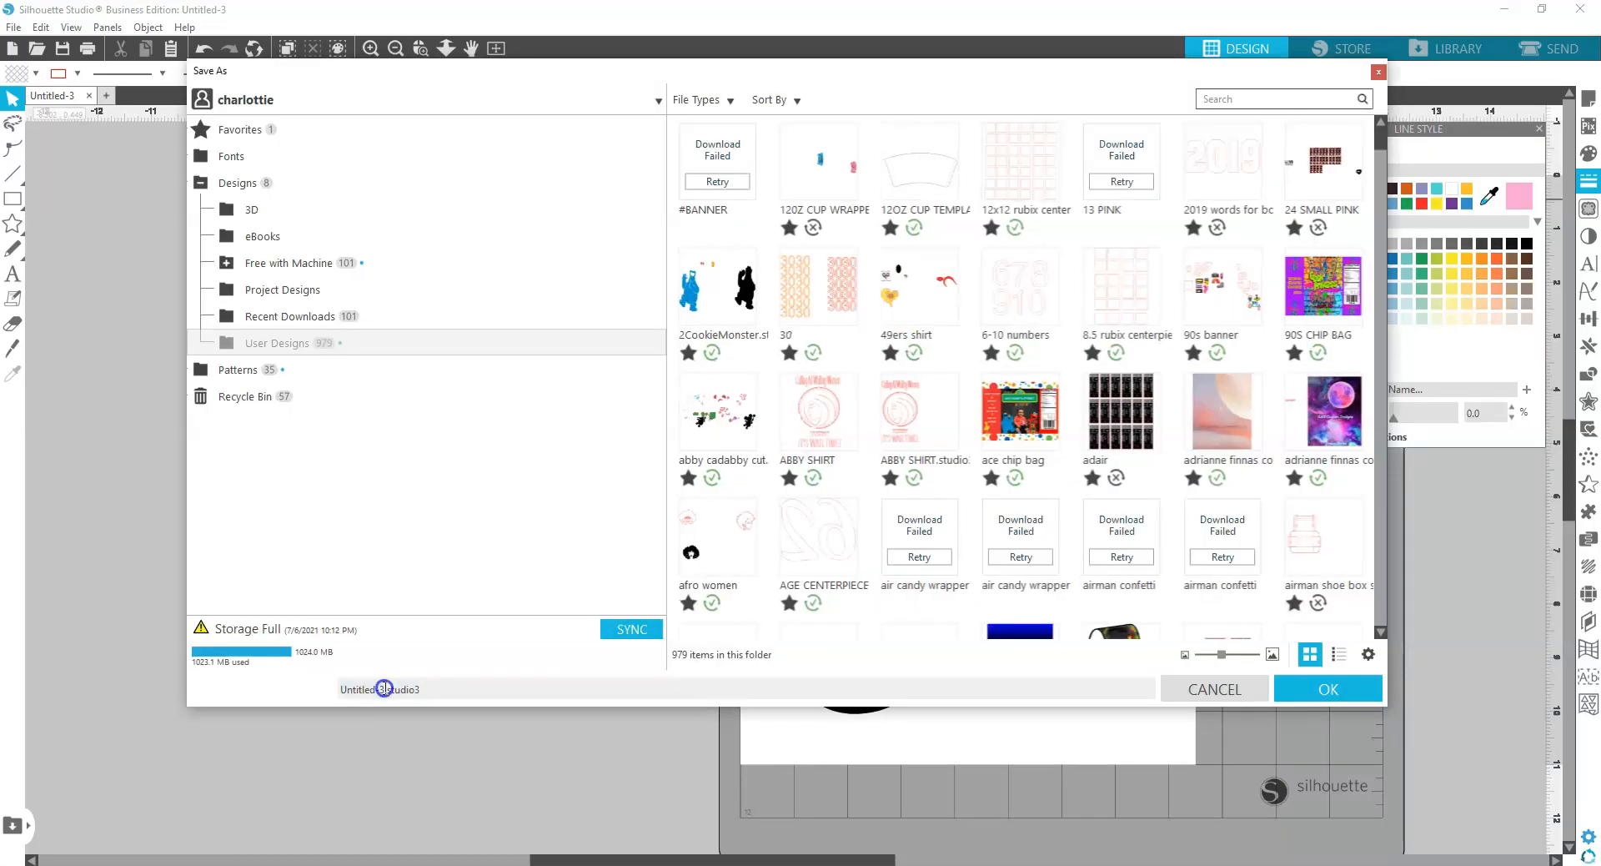
left_click_drag(385, 688, 310, 694)
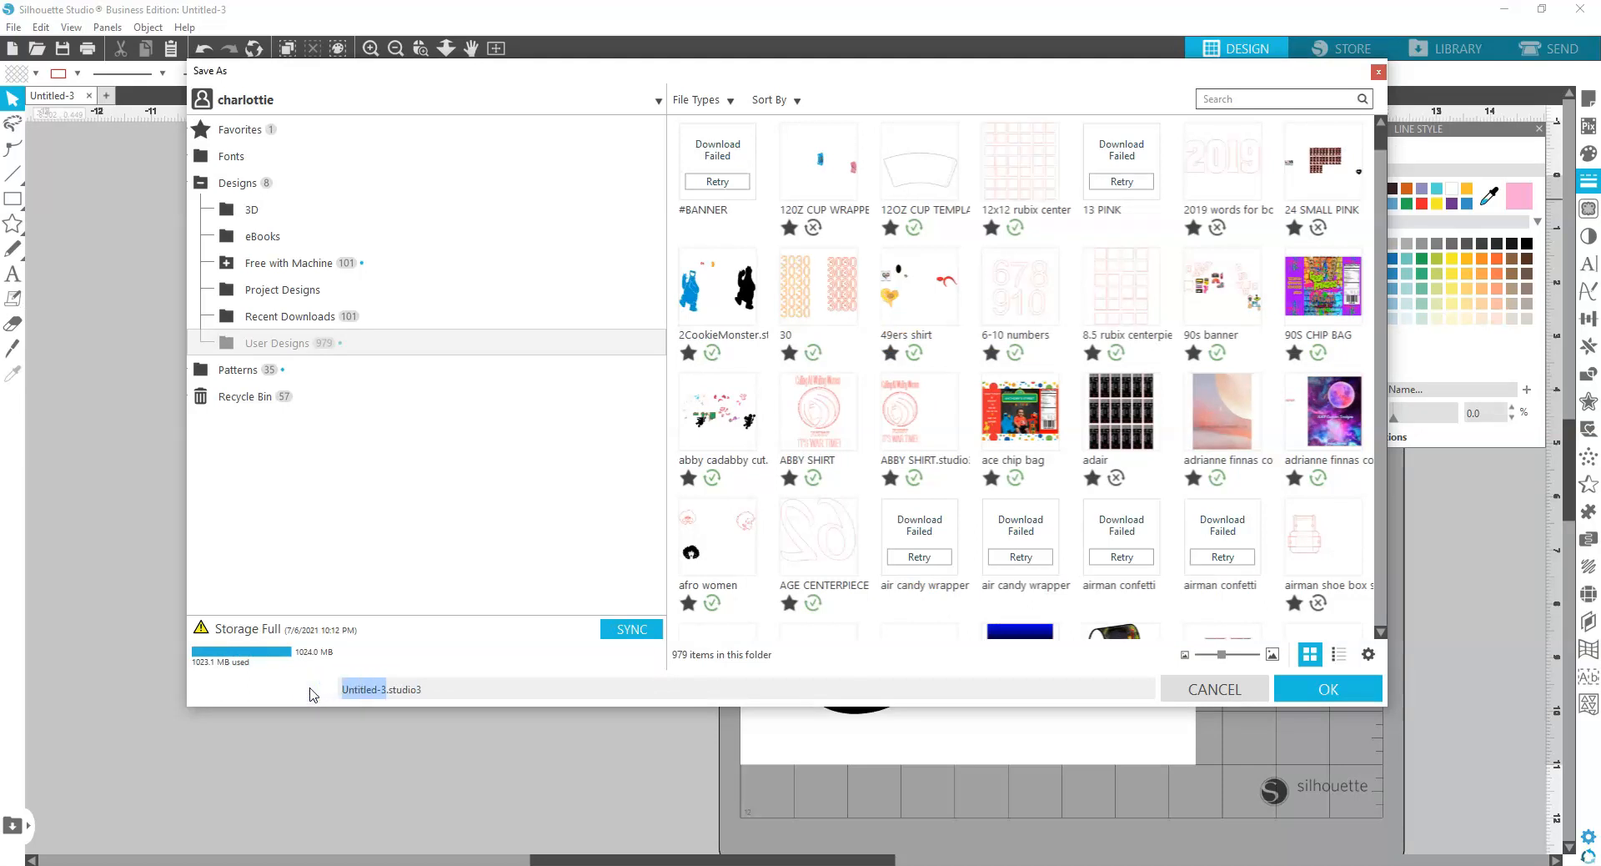
type("DAISY")
type(" DUC")
type("J")
key("BackSpace")
type("K UPDATED")
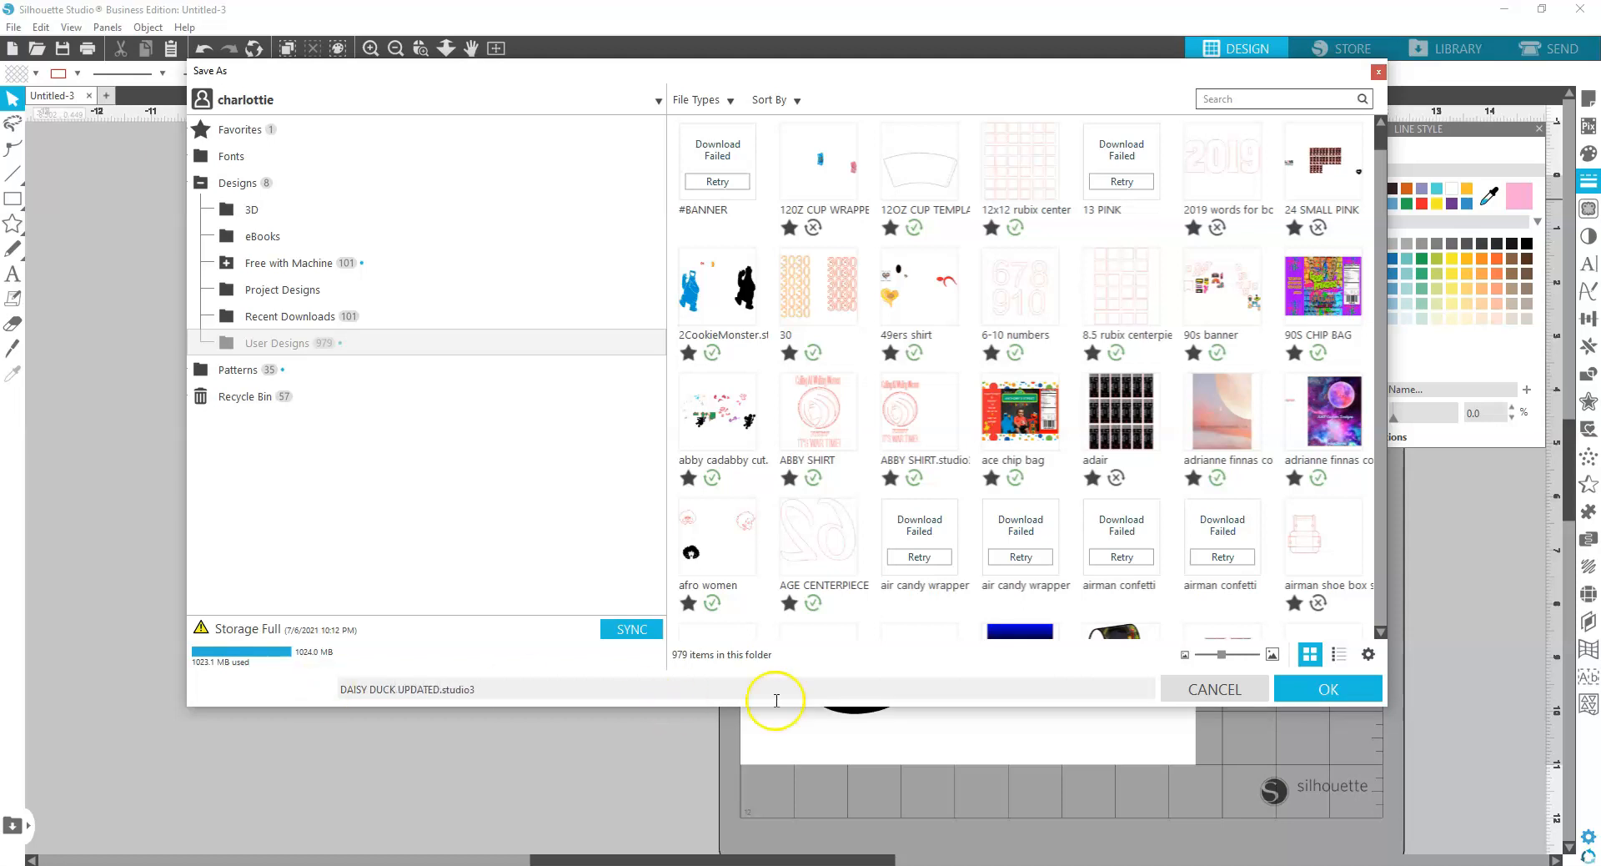
left_click(1315, 693)
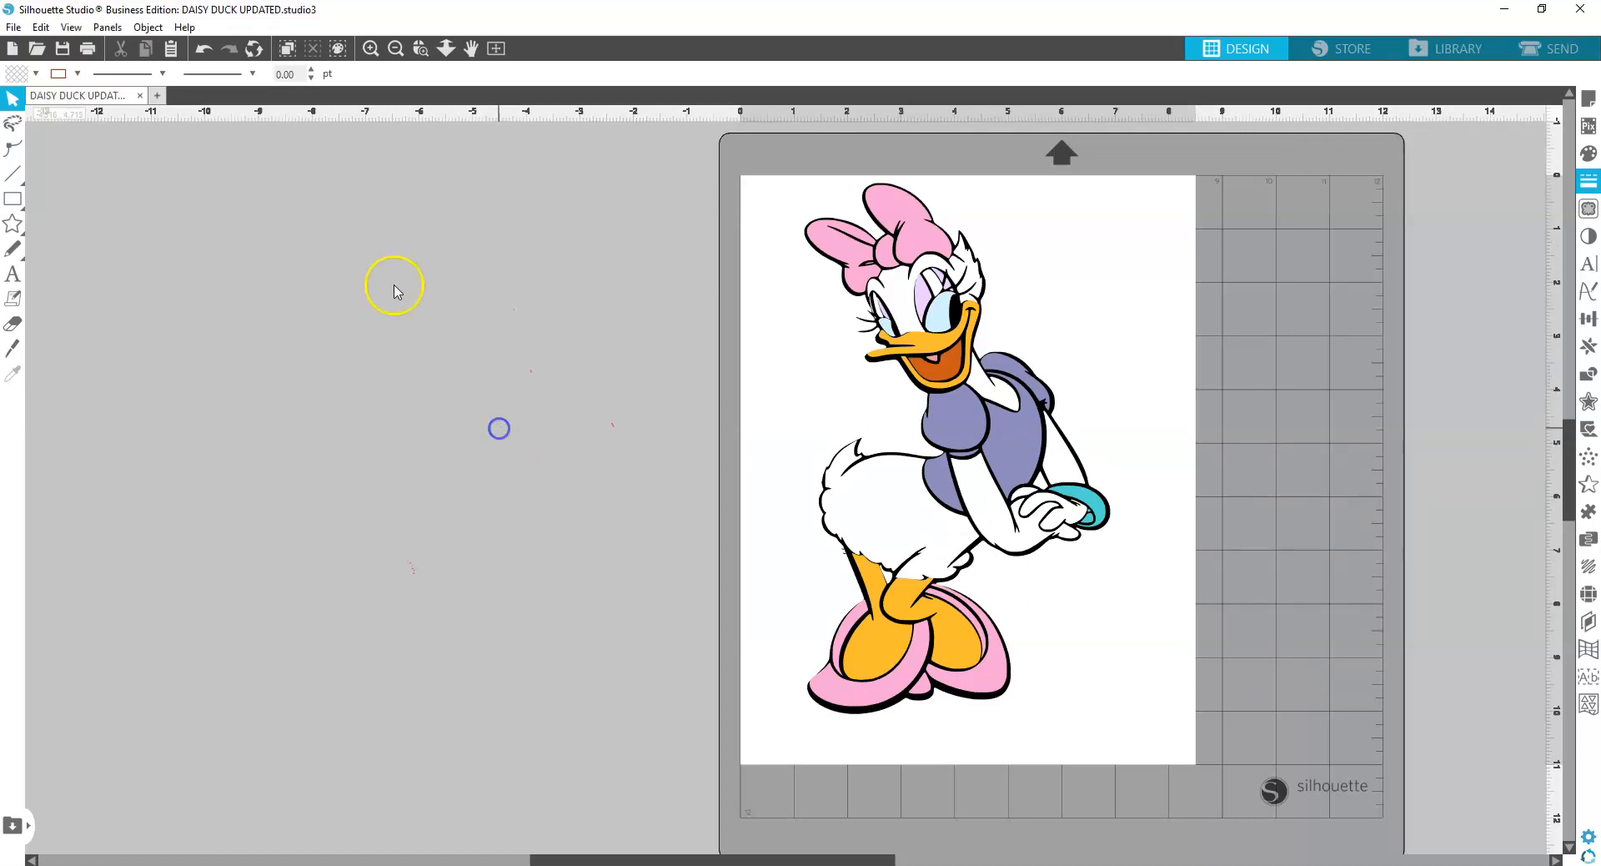
Close the saved design and open DAISY DUCK UPDATED.svg from the mickey mouse folder
left_click(140, 95)
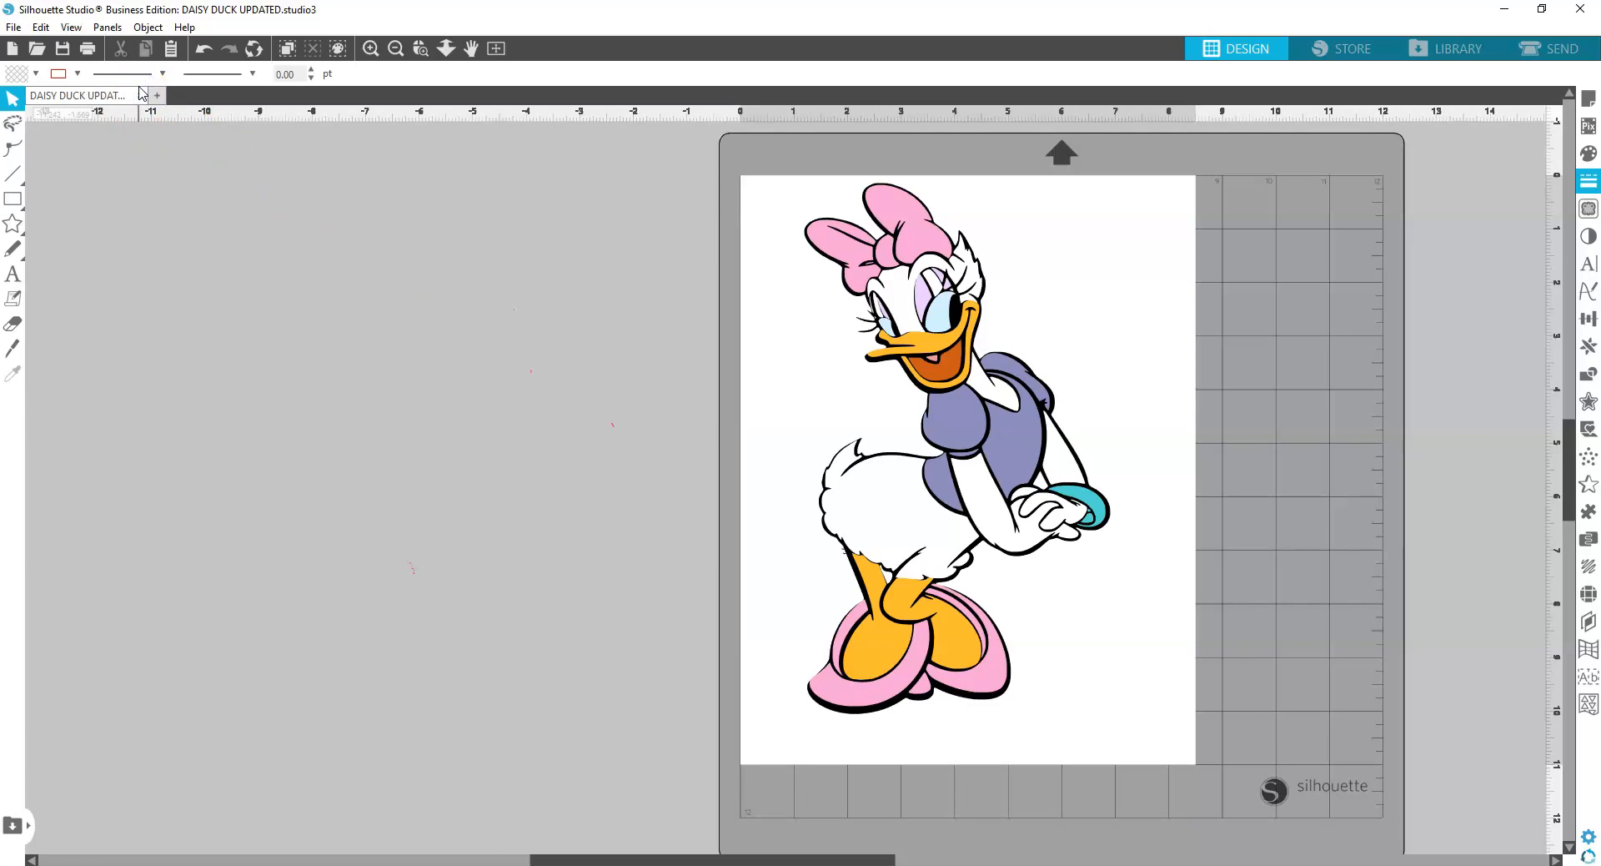
left_click(140, 95)
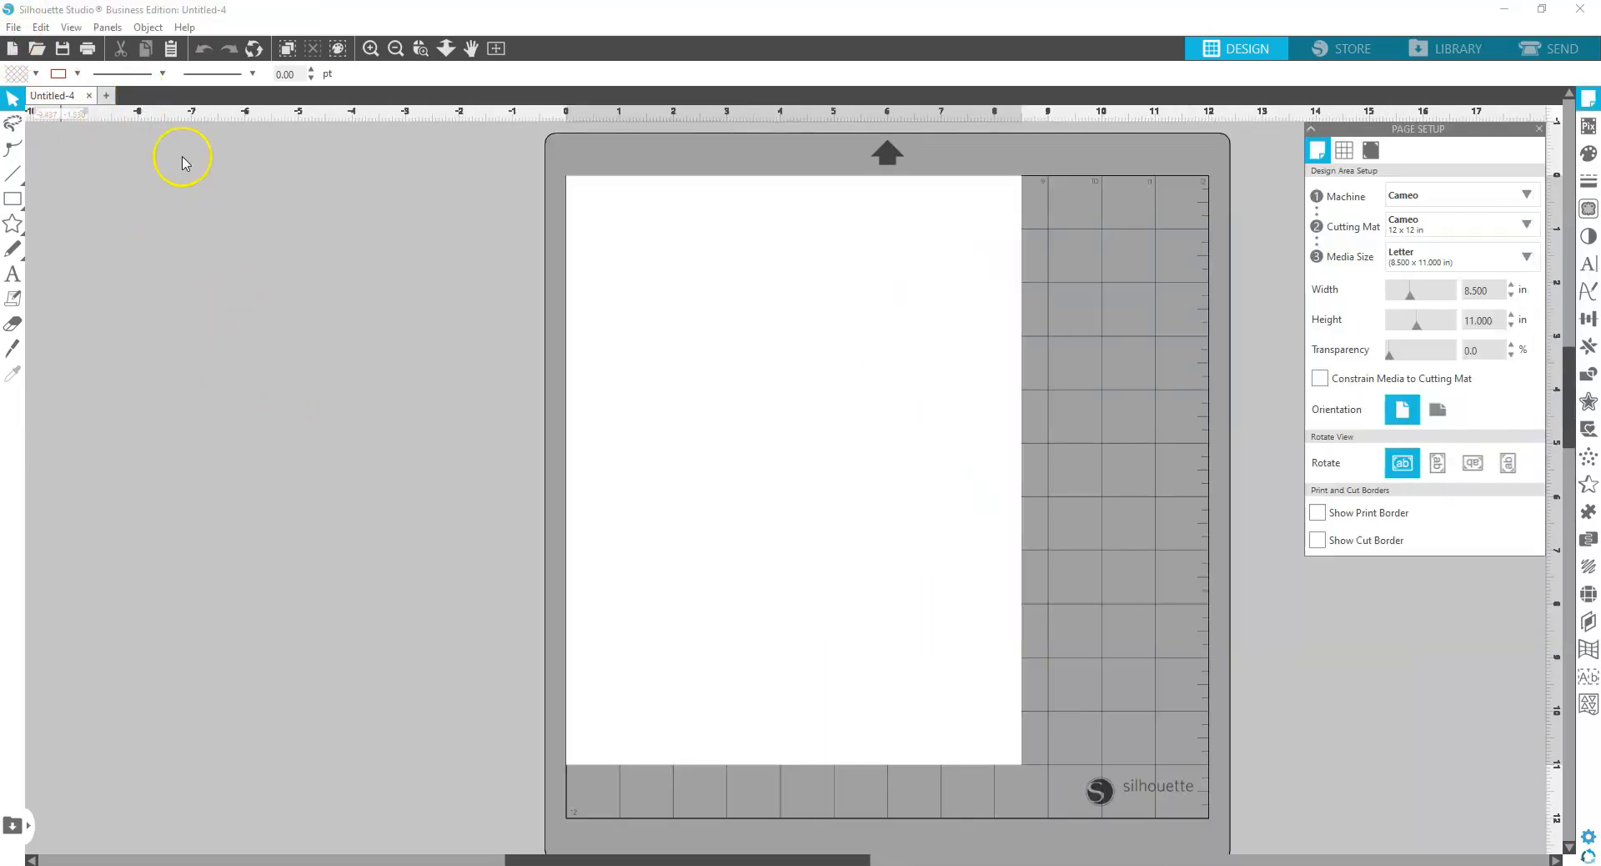
left_click(14, 28)
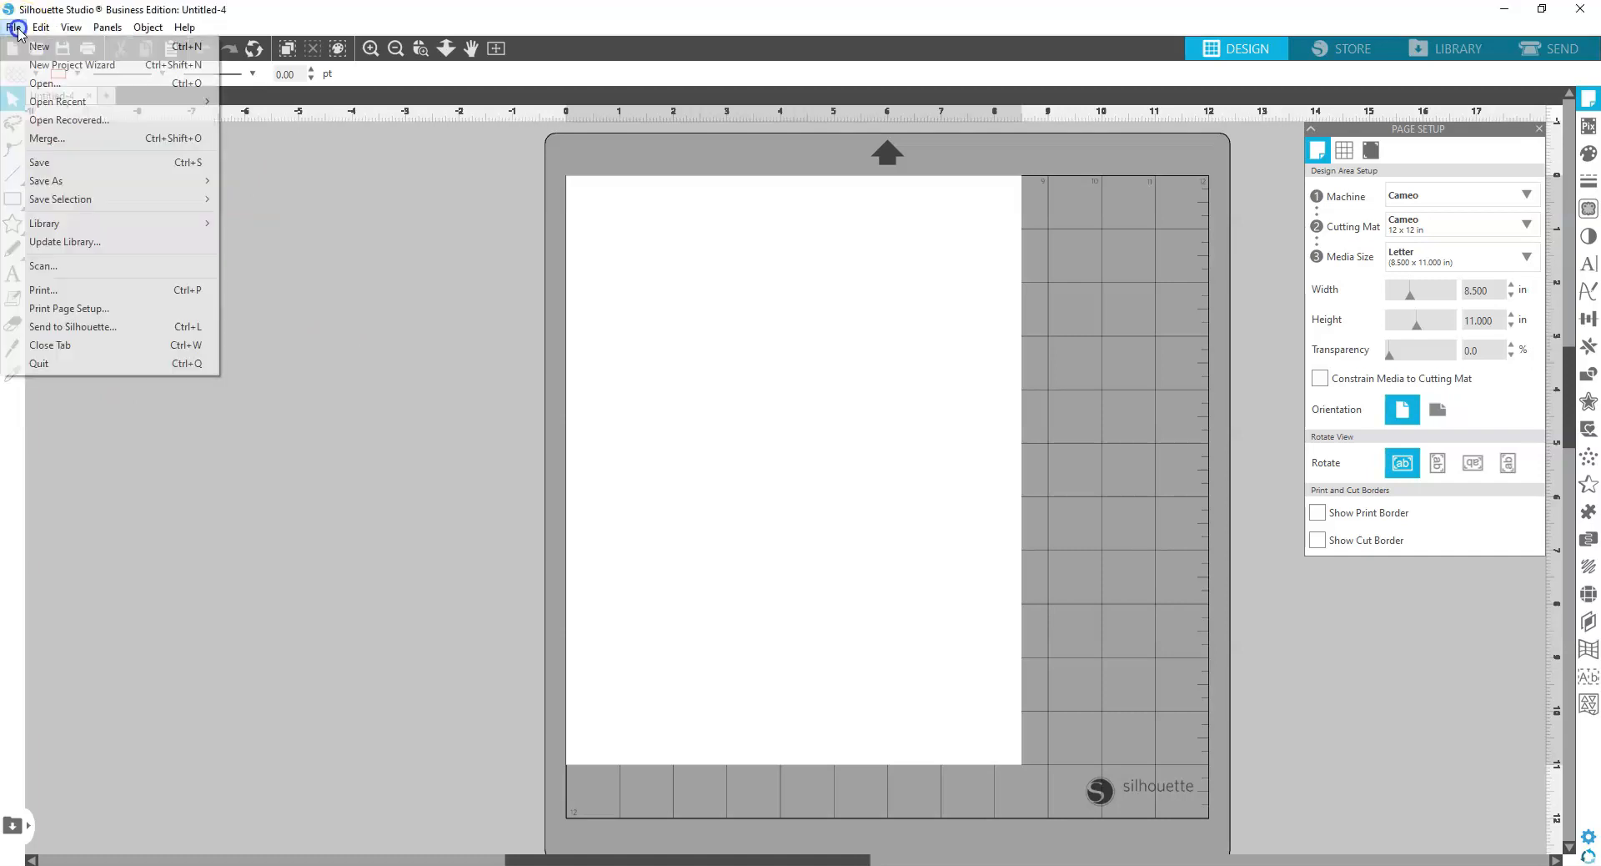
left_click(68, 86)
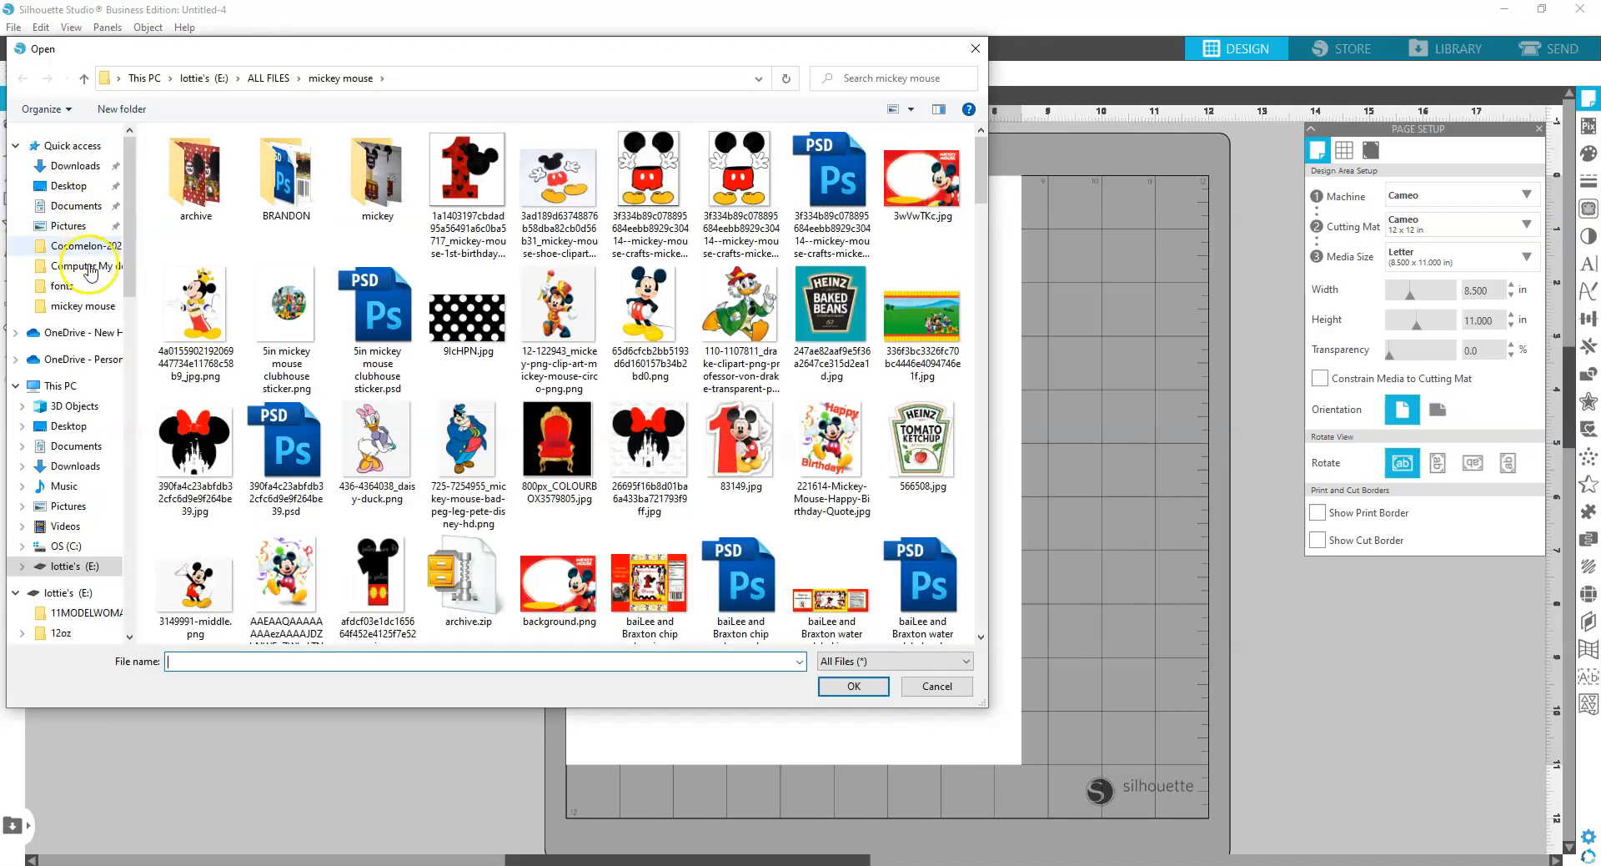
left_click(79, 306)
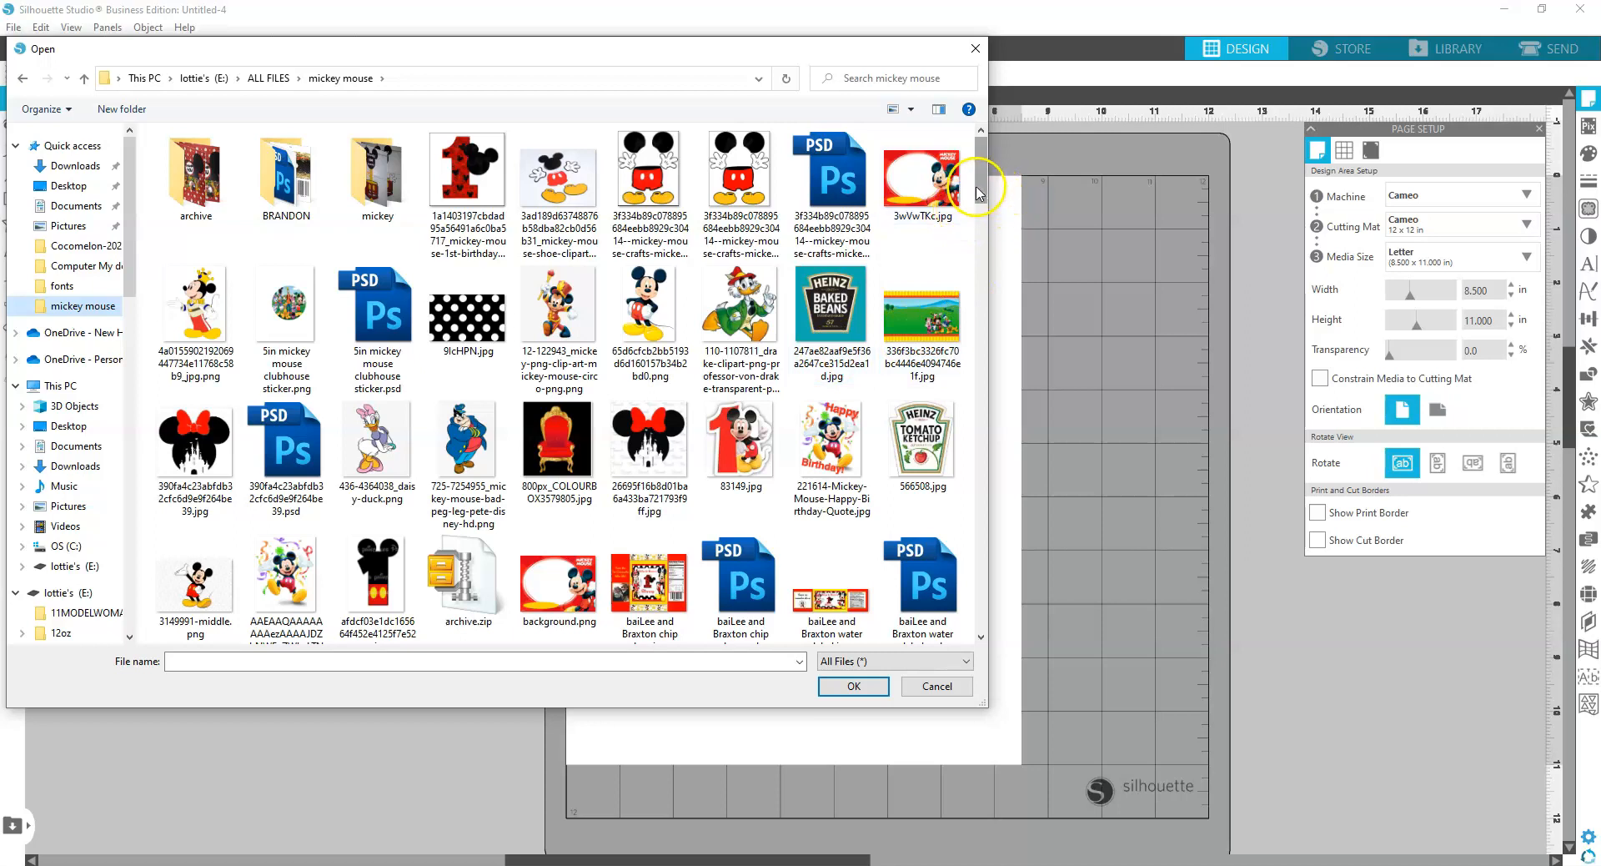
scroll(978, 193, "down", 3)
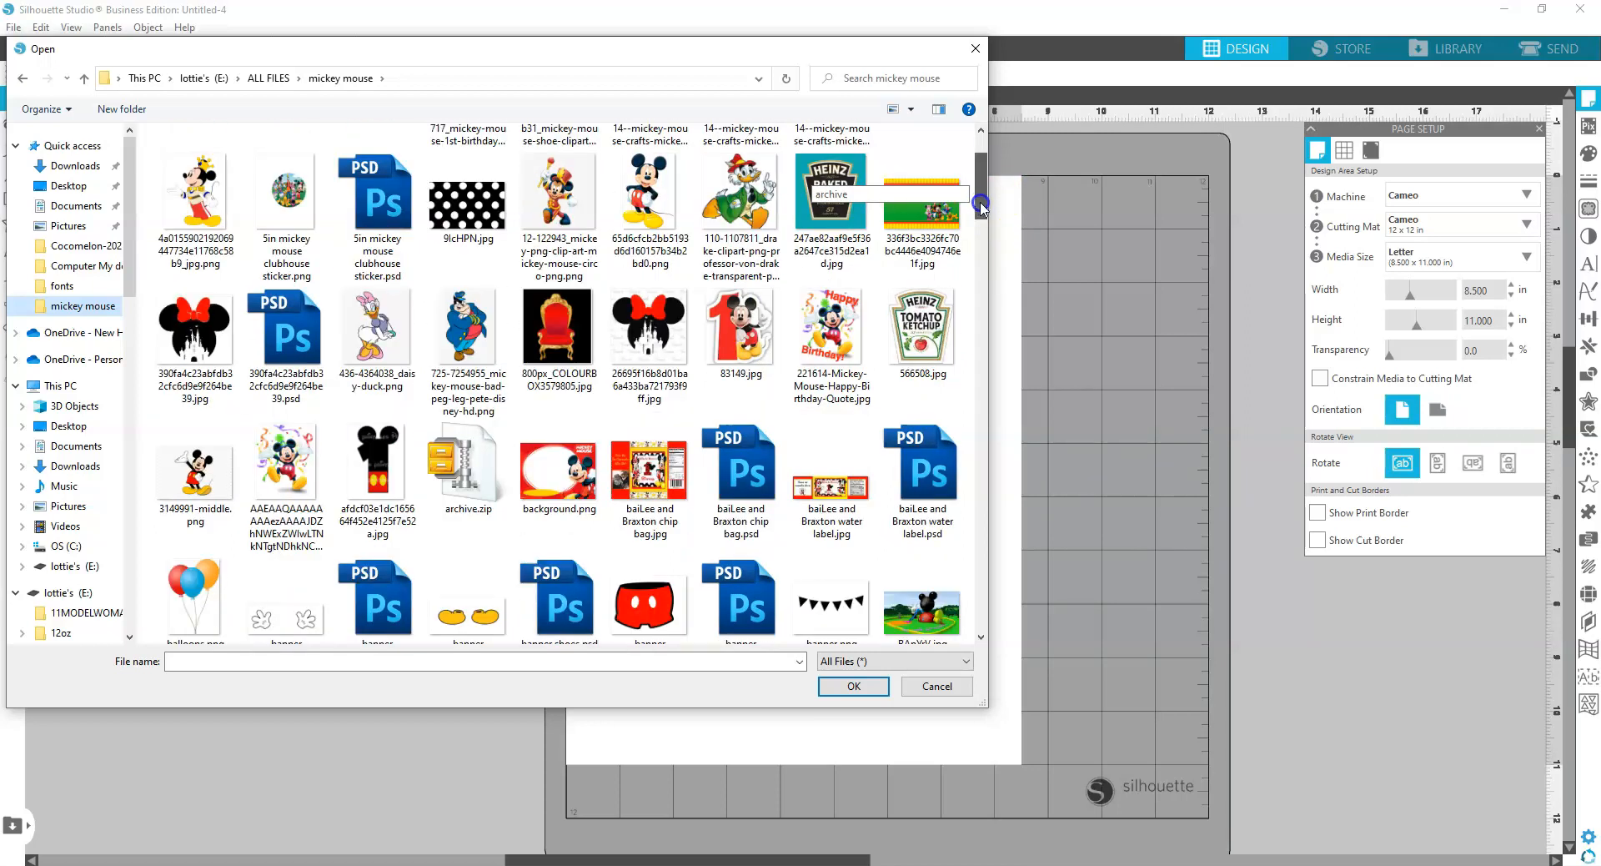
scroll(978, 193, "down", 3)
left_click_drag(994, 260, 1007, 366)
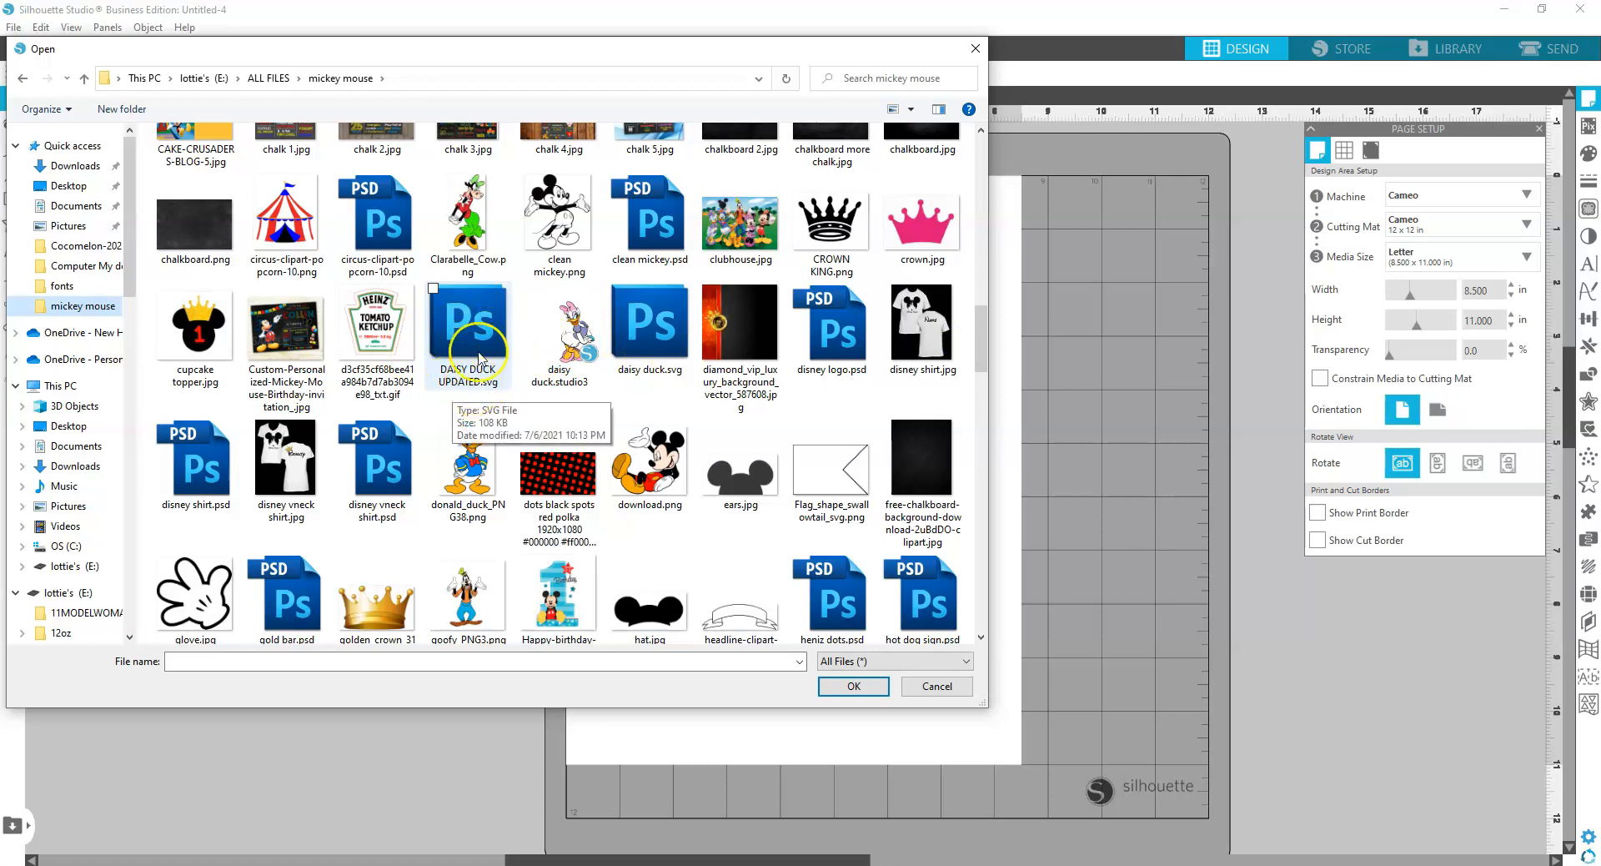
left_click(480, 337)
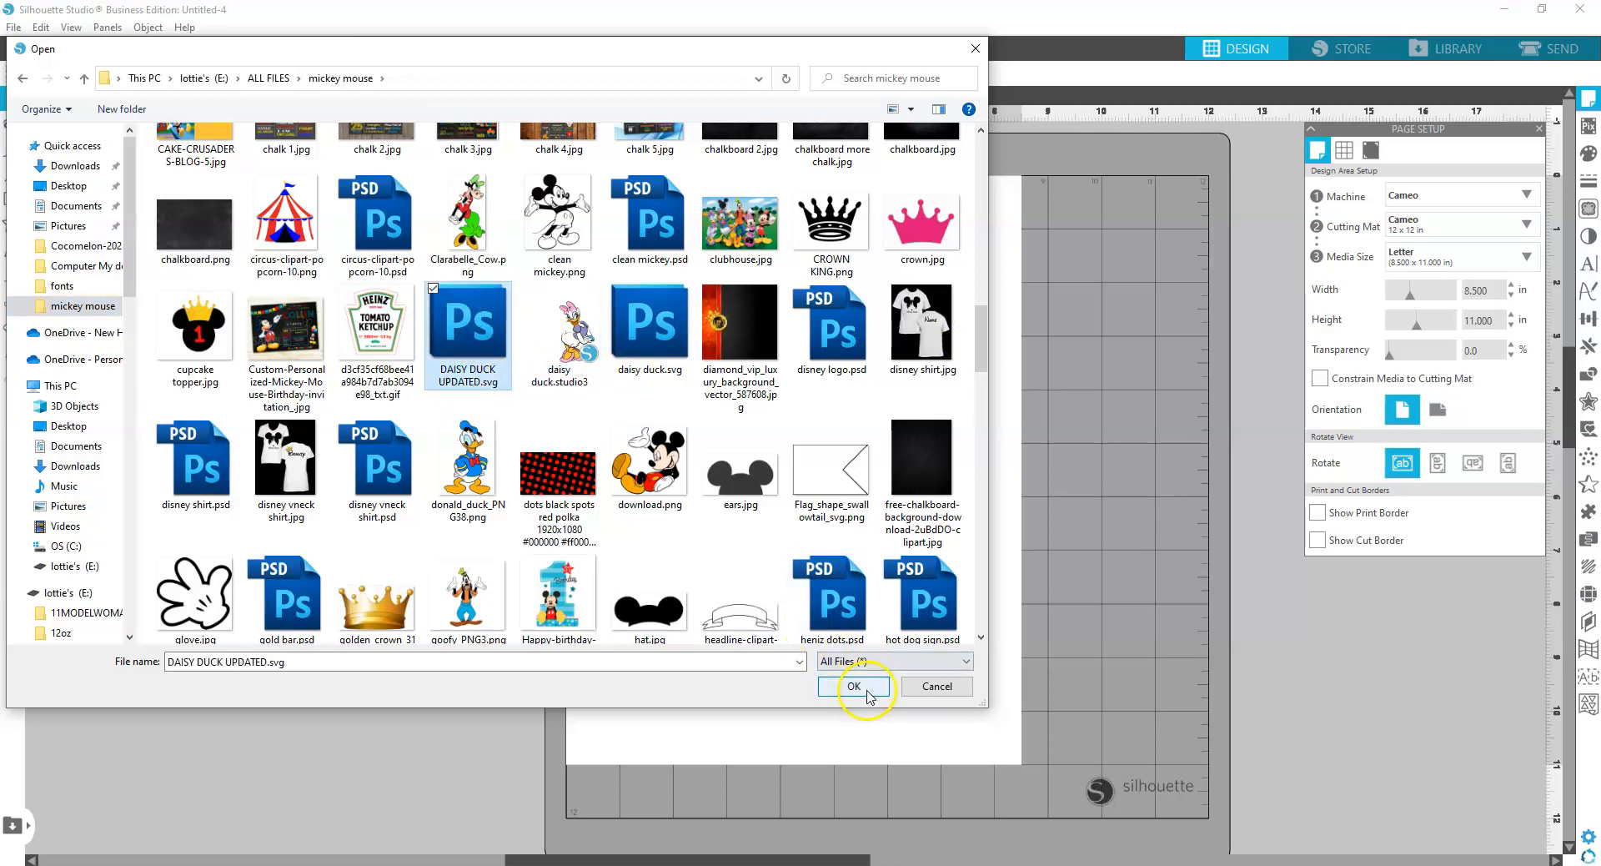
left_click(842, 685)
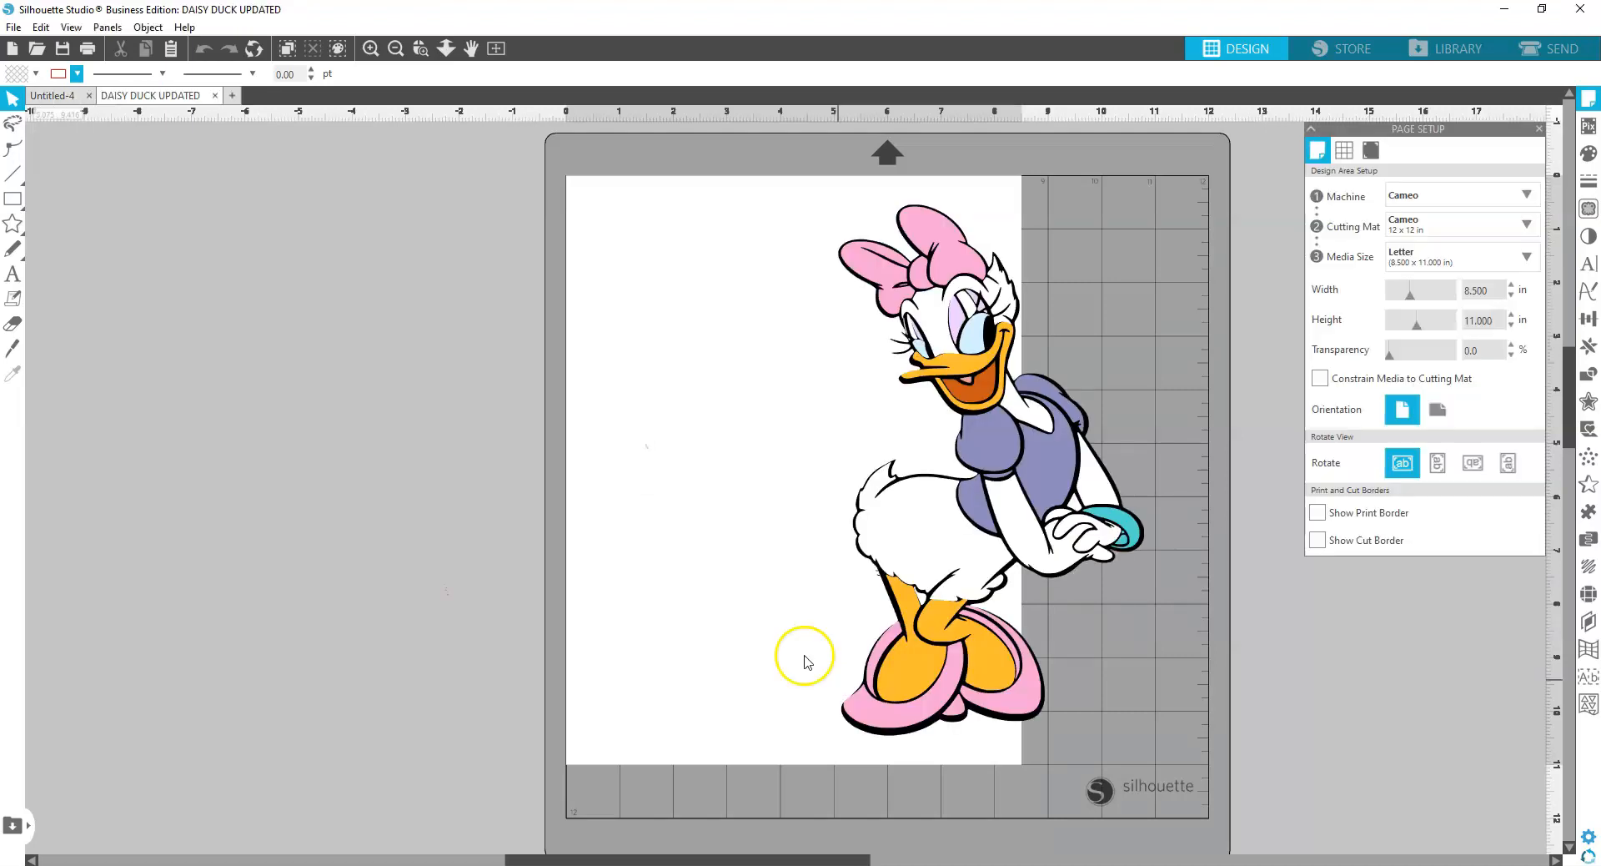
Separate the white body layer to the area left of the page, and pull the black silhouette and purple blouse away from the remaining pieces
left_click_drag(932, 539, 685, 526)
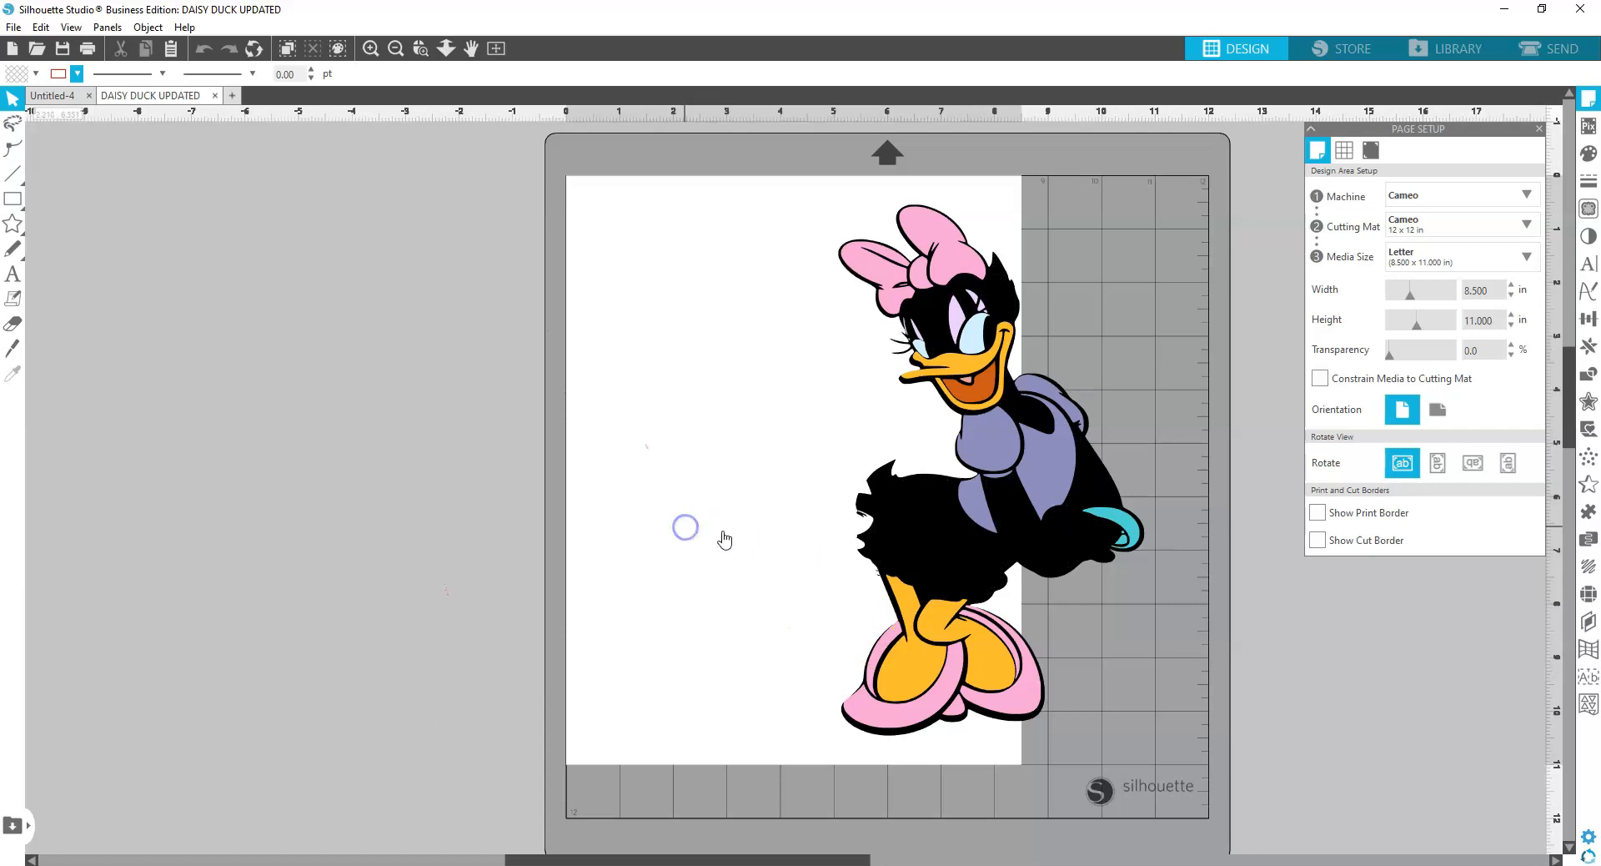
left_click_drag(789, 544, 372, 535)
left_click_drag(959, 551, 640, 583)
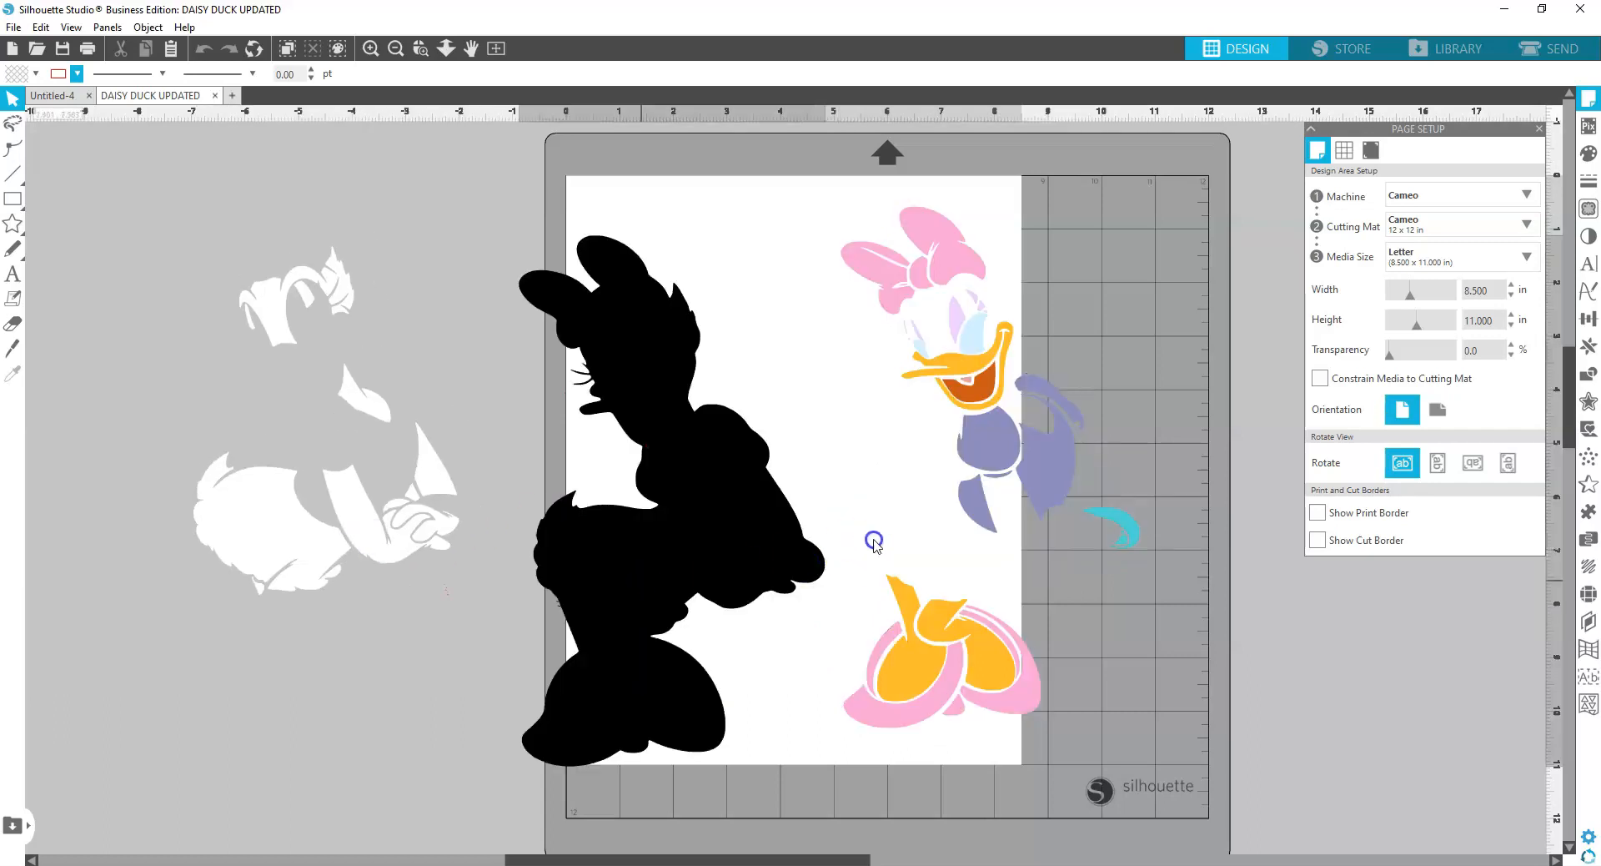
left_click_drag(984, 478, 793, 502)
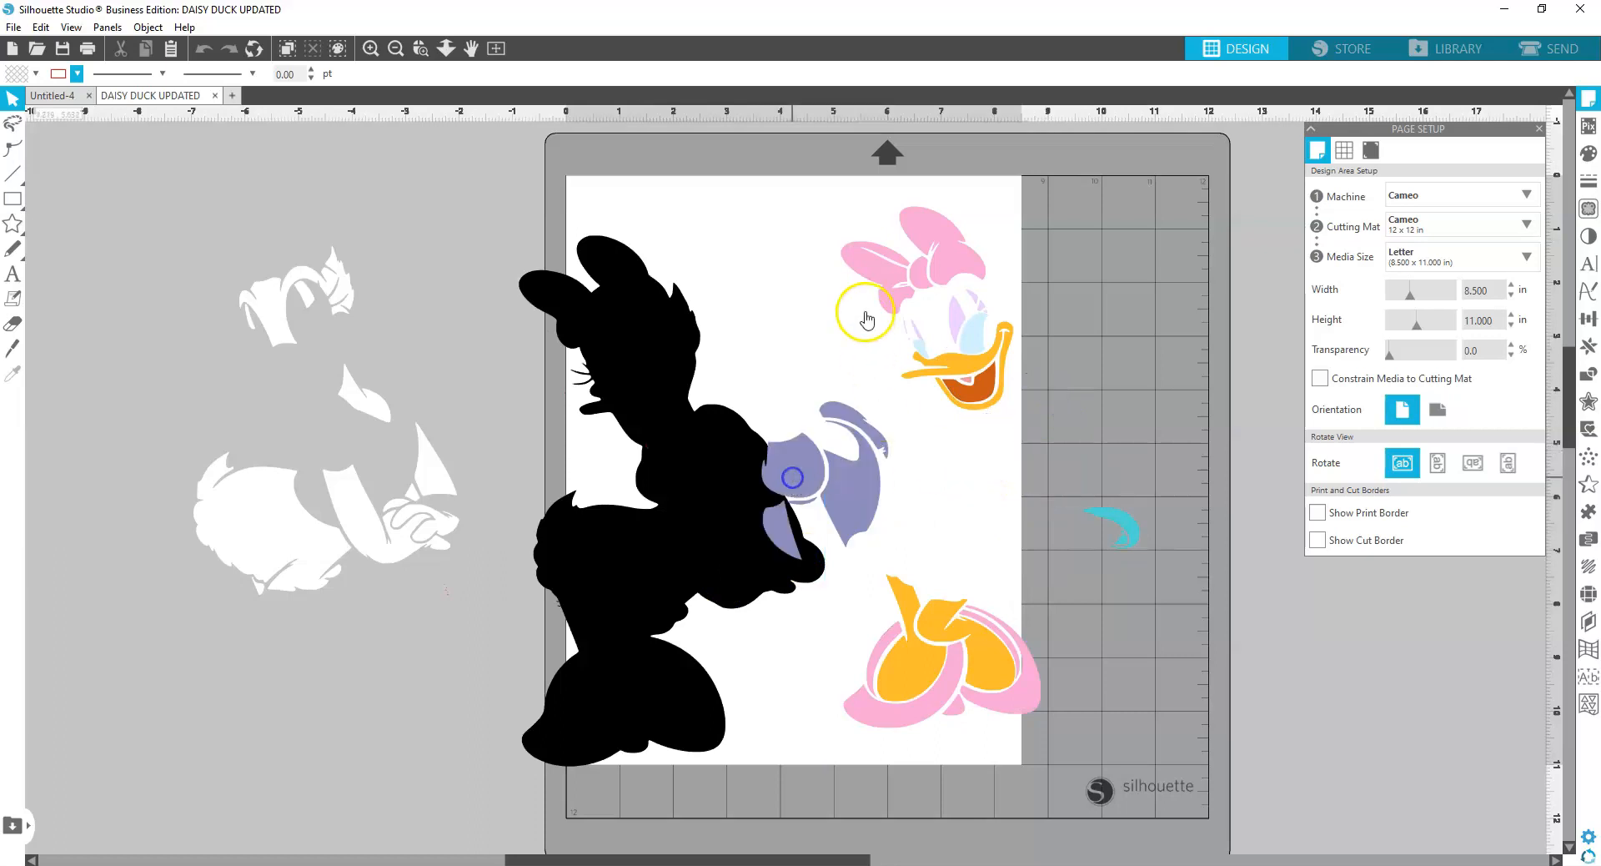
Move the pink bow and light blue eye pieces onto the mat right of the page, and try to move the lilac eye shadow pieces
left_click_drag(895, 288, 1110, 257)
left_click(1026, 307)
left_click_drag(976, 331, 1129, 342)
left_click(1118, 397)
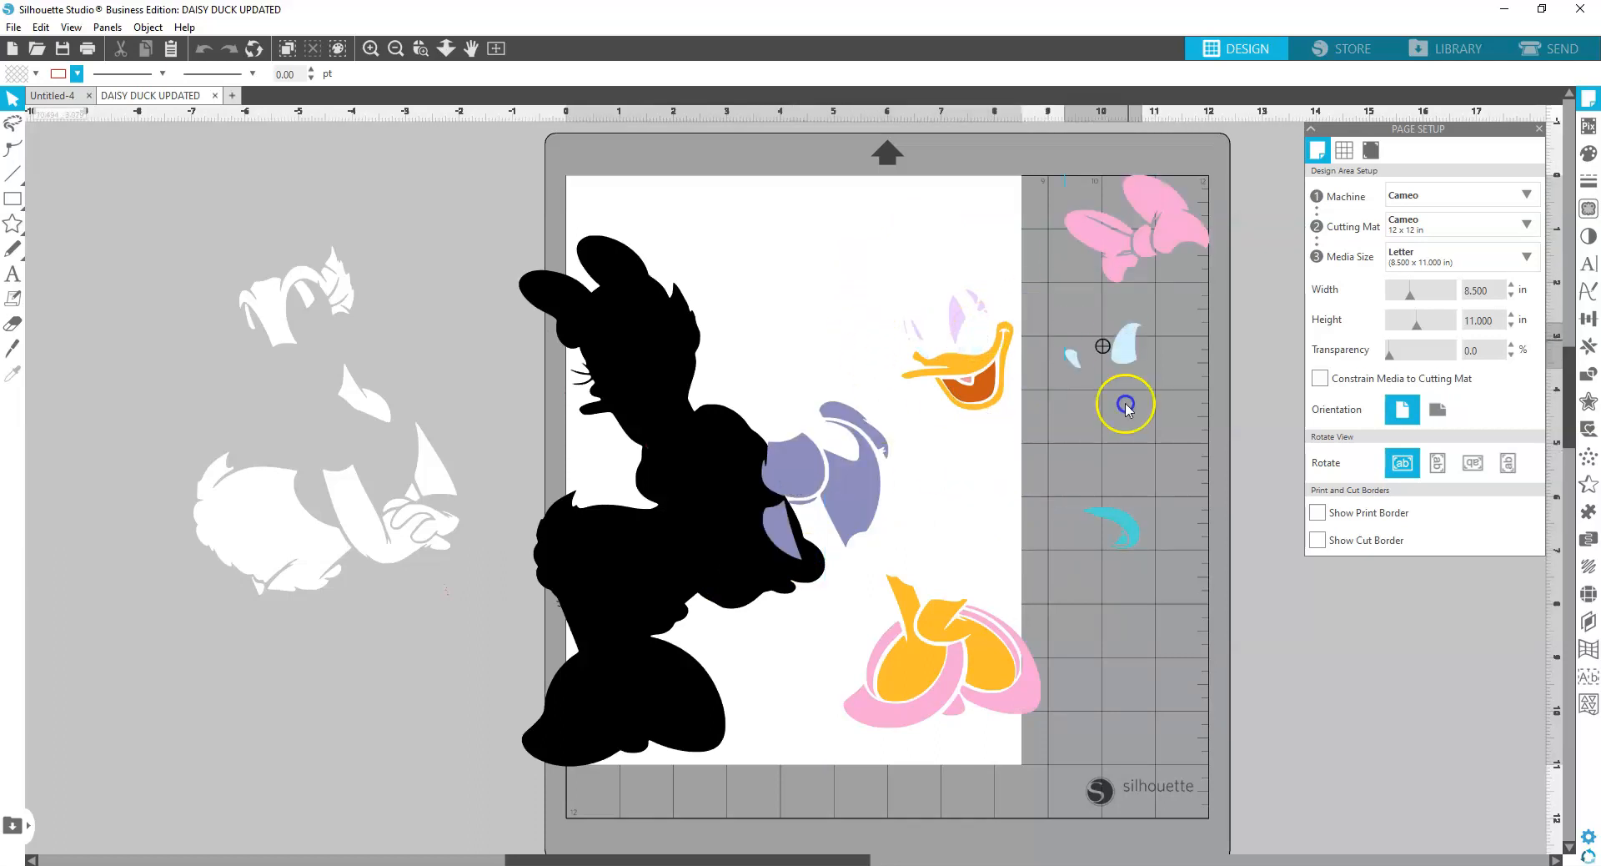
left_click(966, 367)
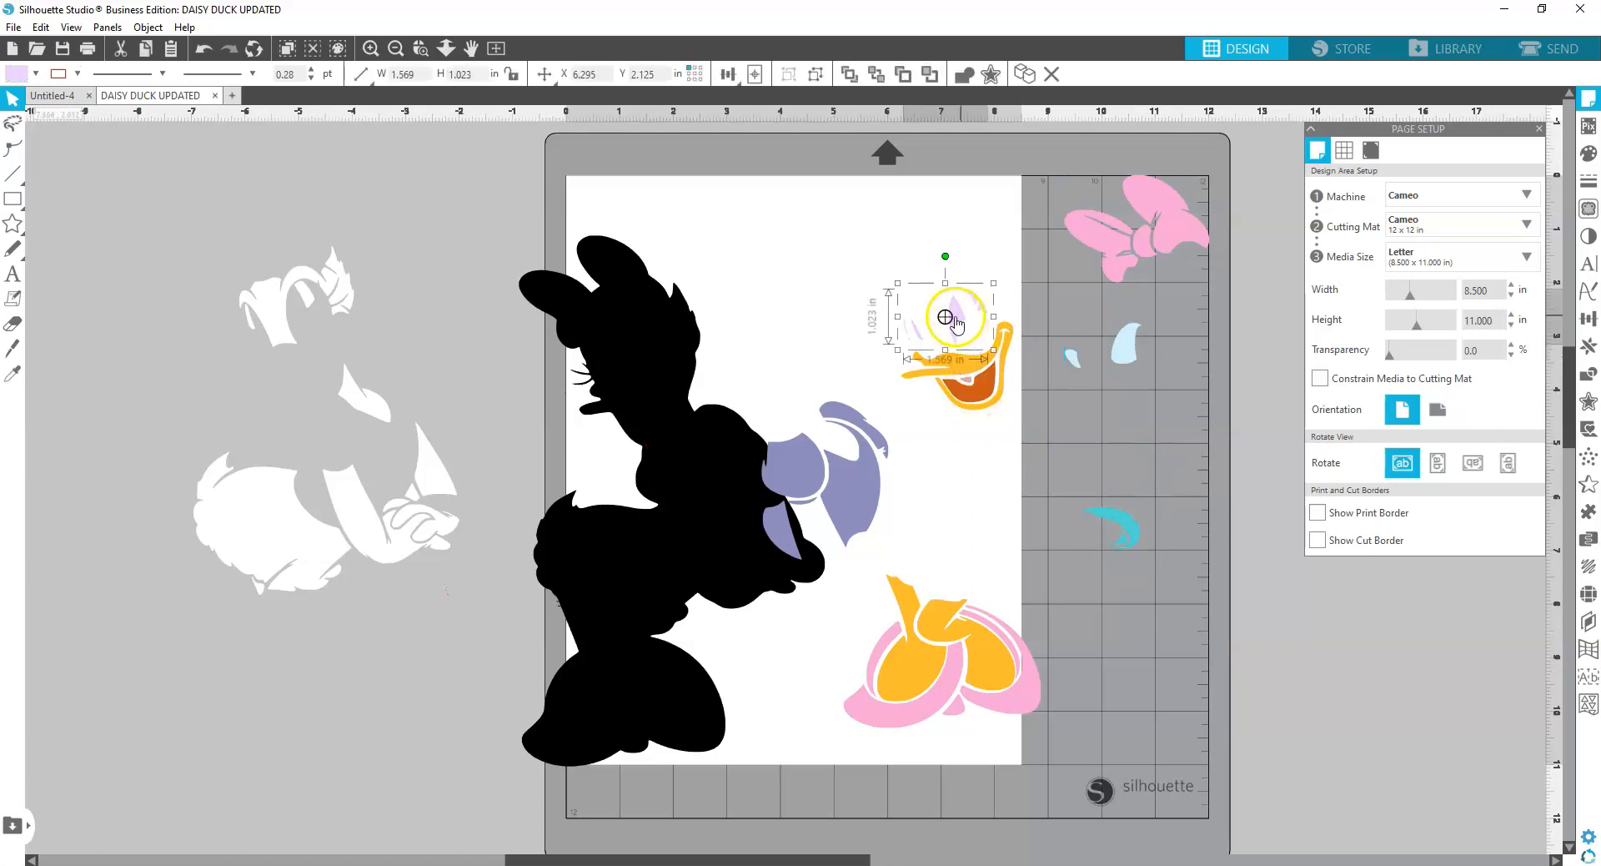
left_click_drag(953, 316, 794, 236)
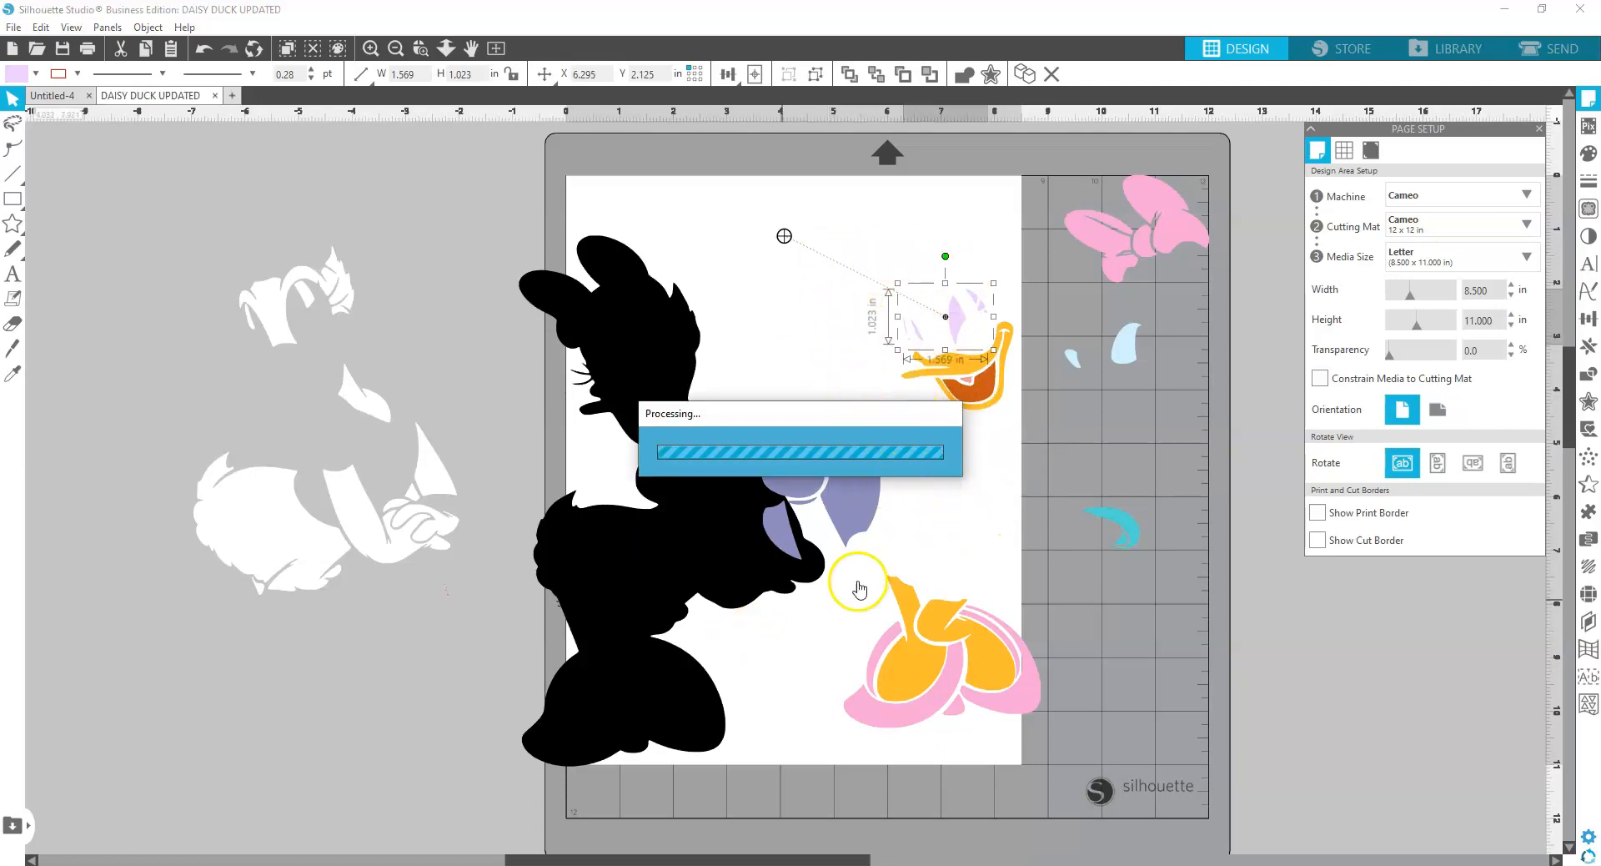
Spread apart the yellow beak and legs, pink shoes and orange mouth, and place the purple blouse between the beak and legs
left_click_drag(973, 643, 1019, 505)
left_click_drag(1023, 687, 1151, 725)
left_click_drag(1089, 547, 987, 683)
left_click_drag(976, 385, 1056, 454)
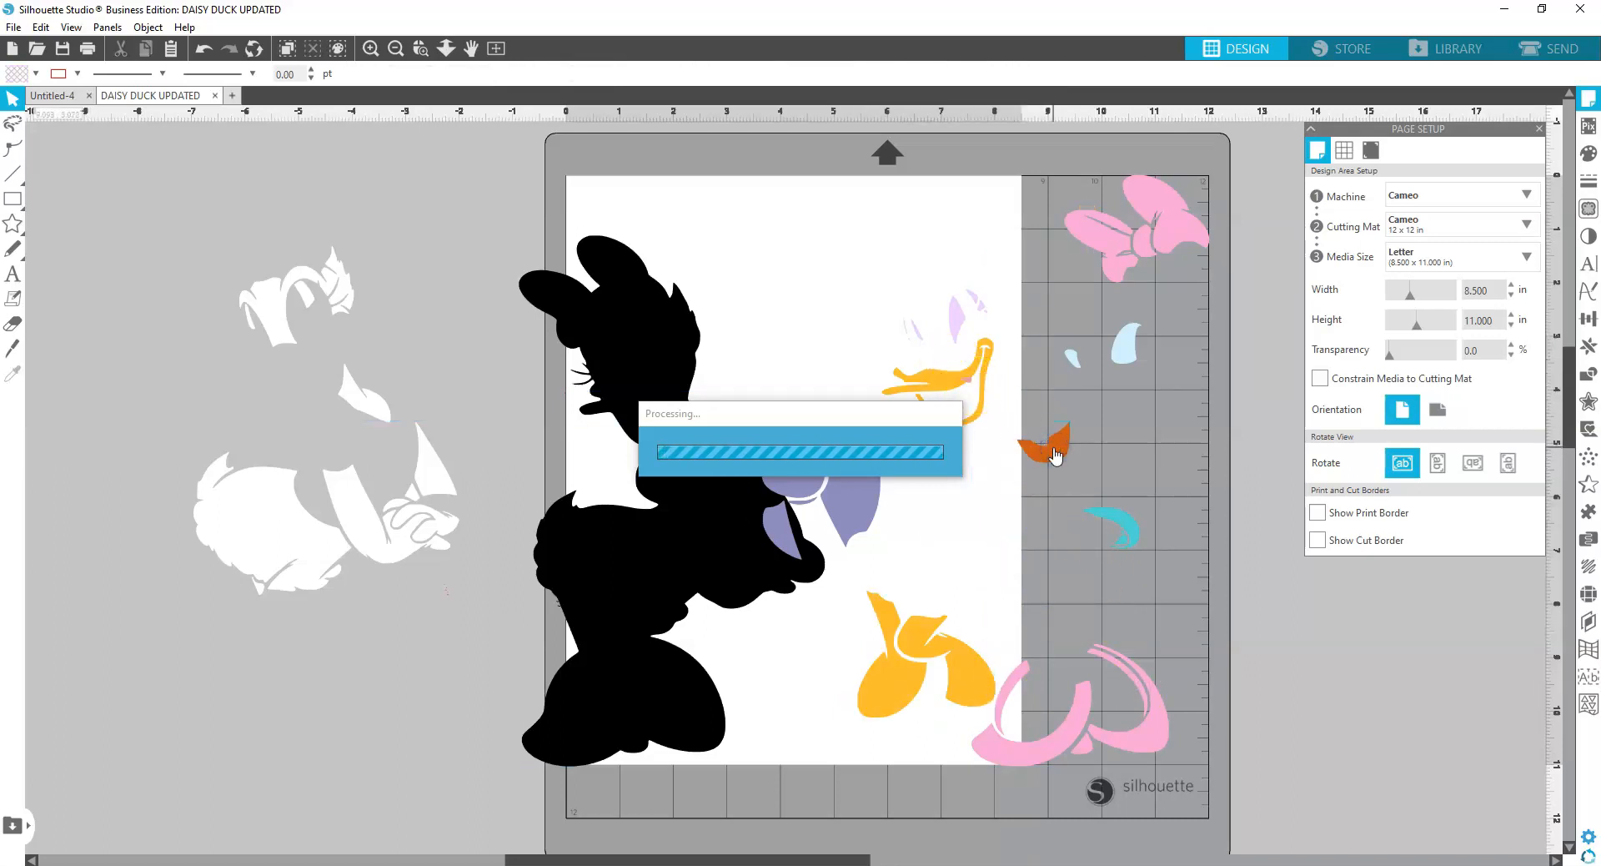
left_click_drag(872, 494, 1001, 521)
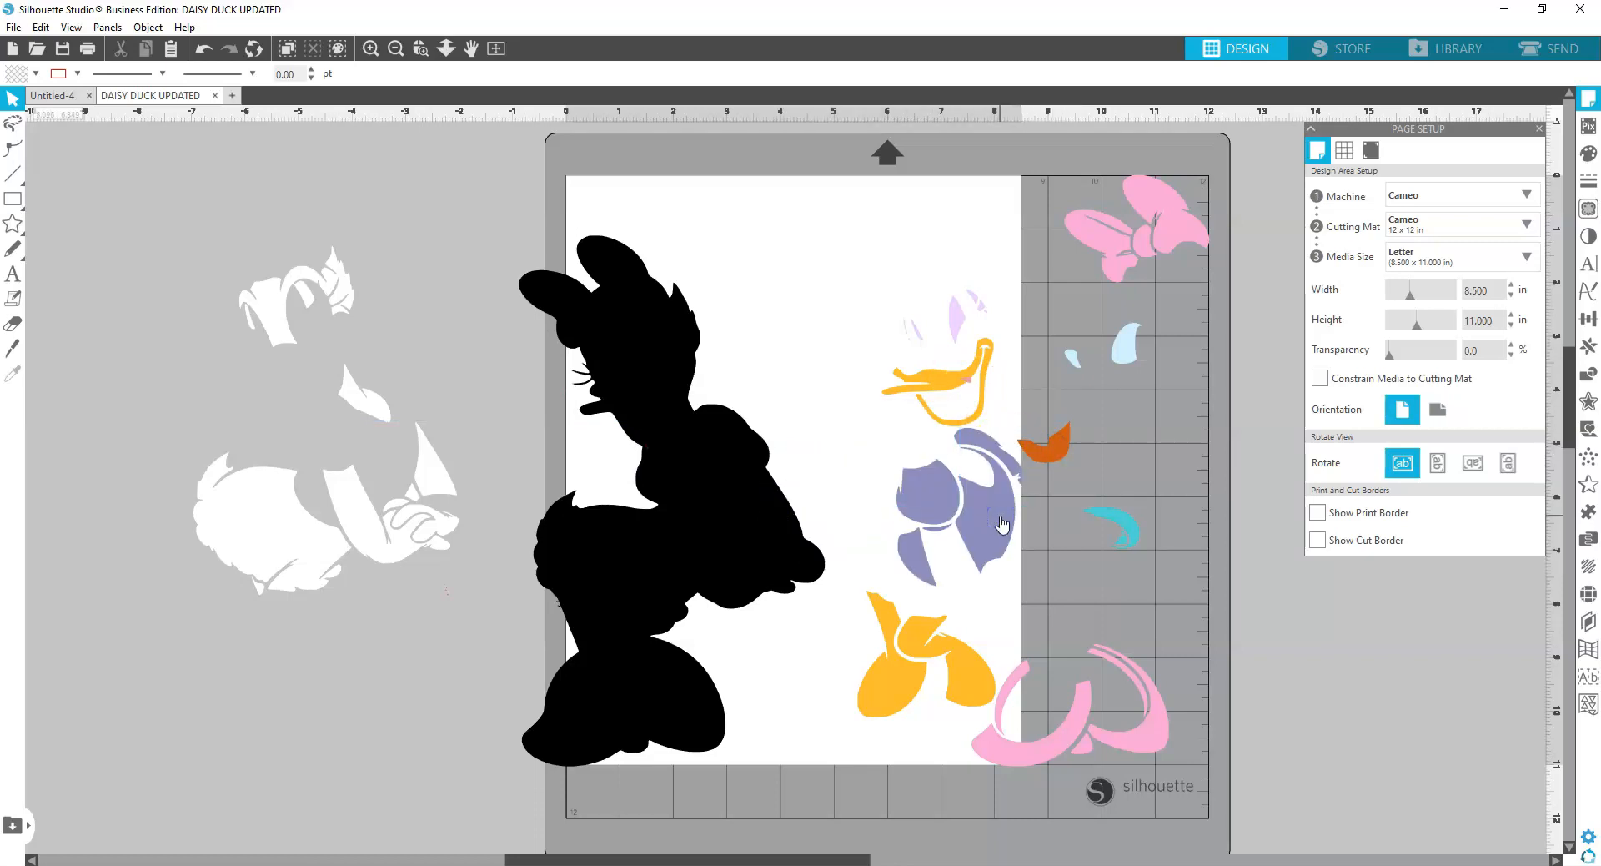